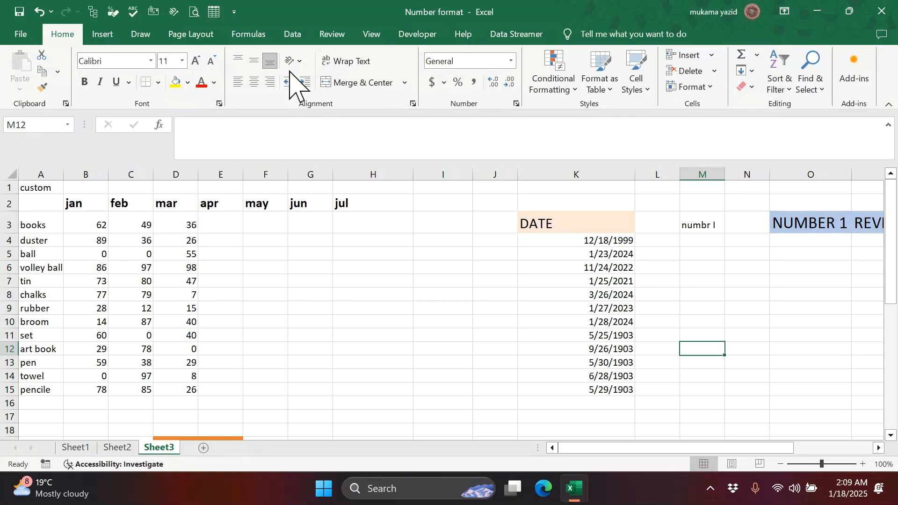
- Browse the Insert and Draw tabs, then view the Font dialog and close it unchanged
left_click(106, 35)
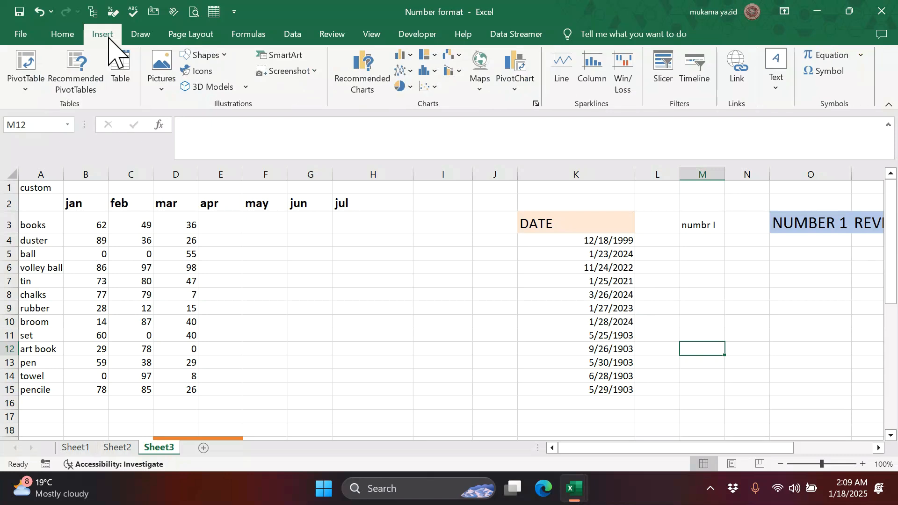
left_click(149, 36)
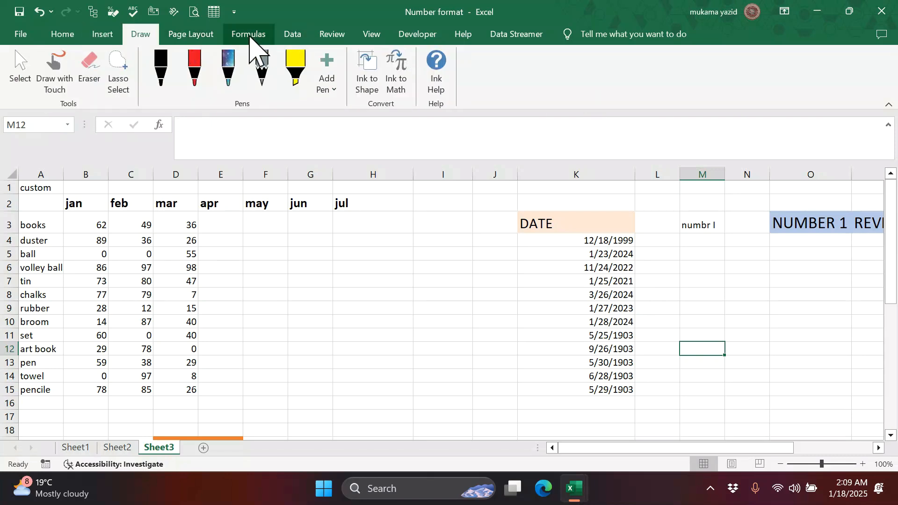
left_click(62, 36)
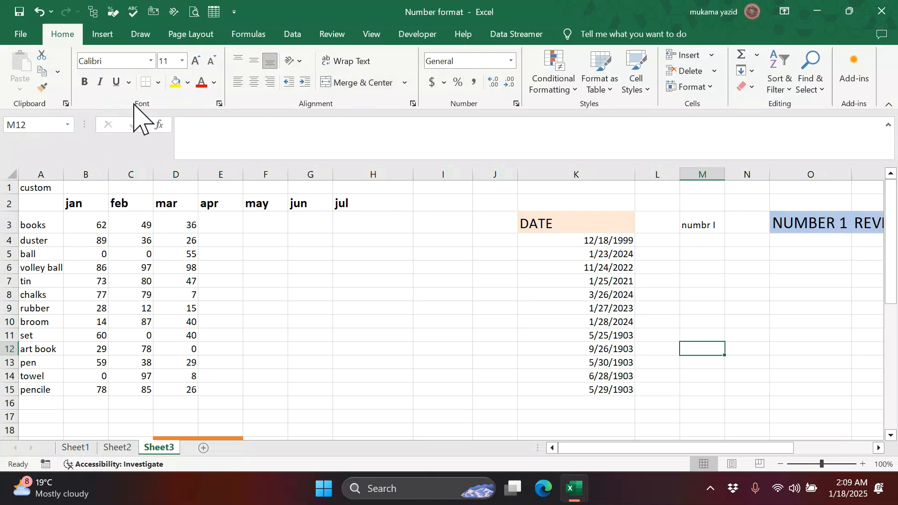
left_click(219, 103)
left_click_drag(771, 120, 610, 90)
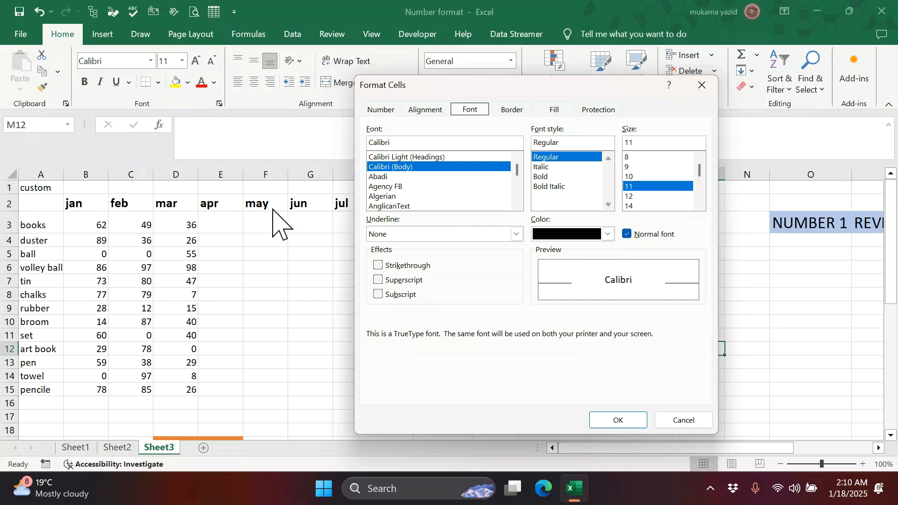
left_click(702, 85)
- Give the JAN–JUL month headers a blue-gray fill and red text
left_click_drag(66, 202, 350, 204)
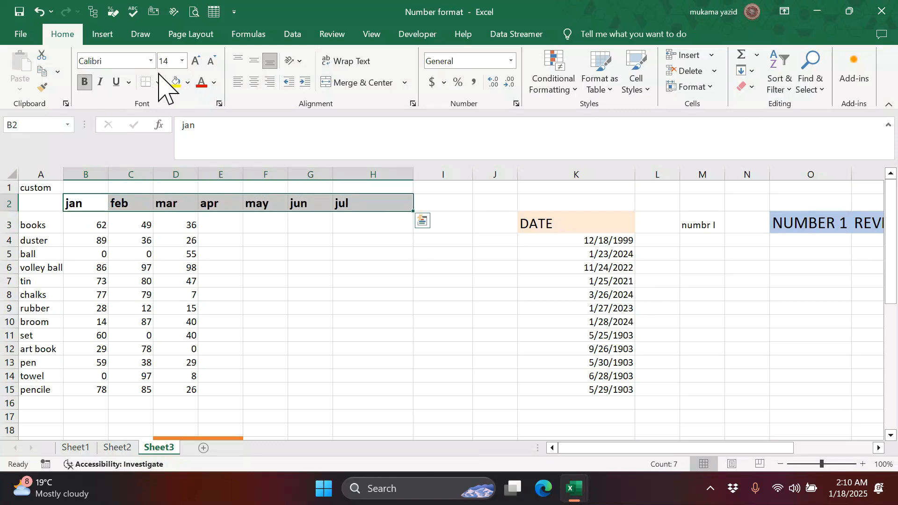
left_click(188, 83)
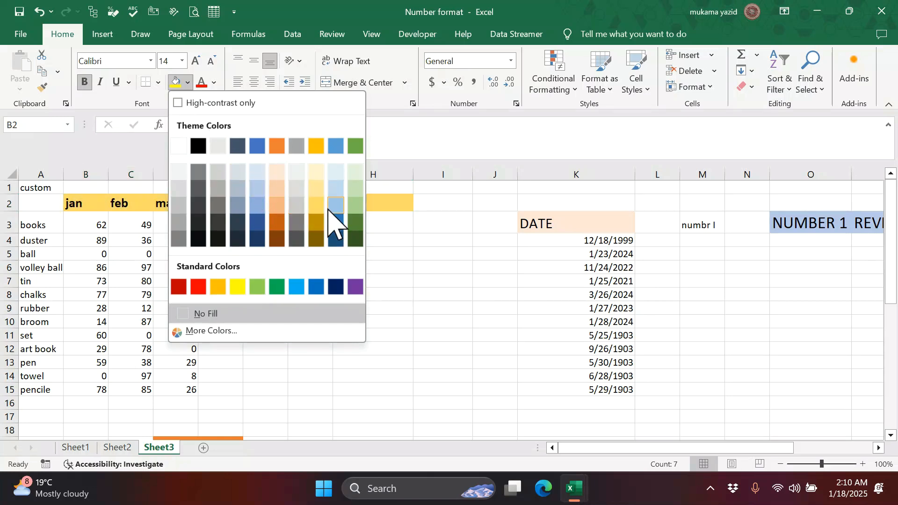
left_click(243, 202)
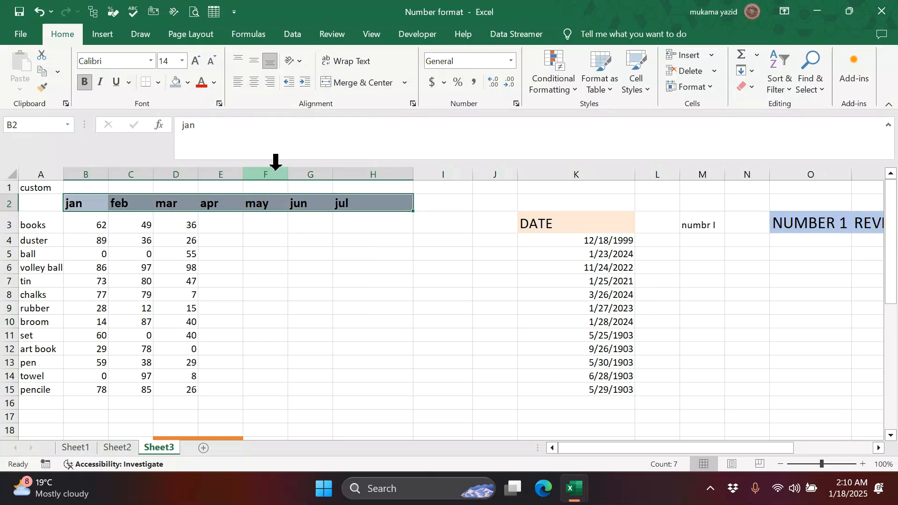
left_click(214, 83)
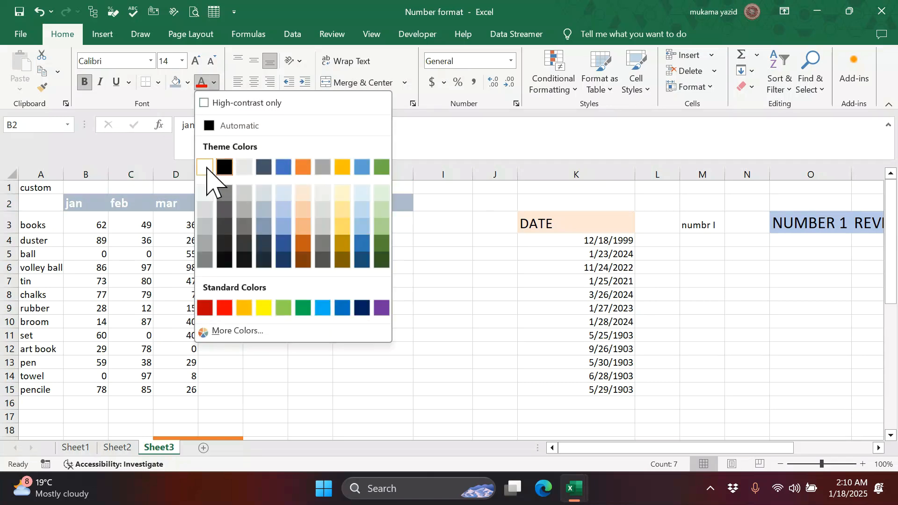
left_click(225, 308)
left_click(367, 271)
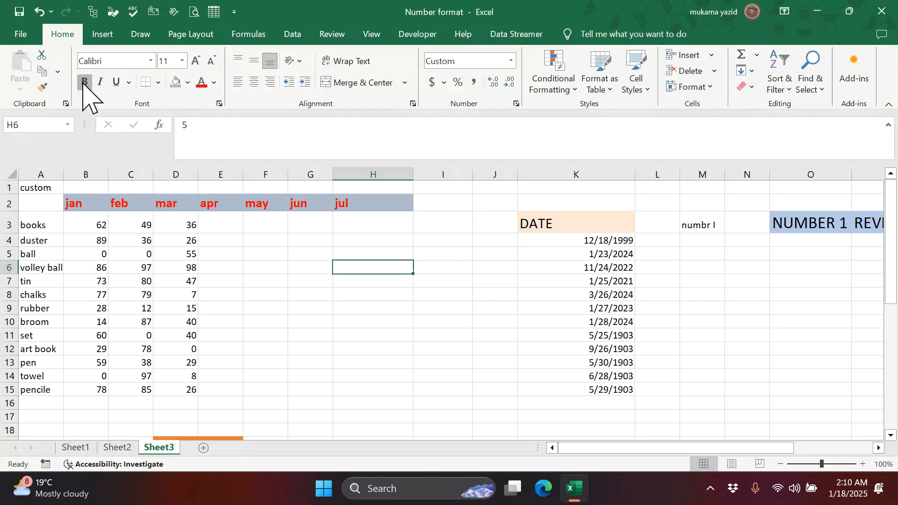
- Make the month headers italic, not bold, in Algerian size 22, and widen column F
left_click_drag(74, 204, 396, 202)
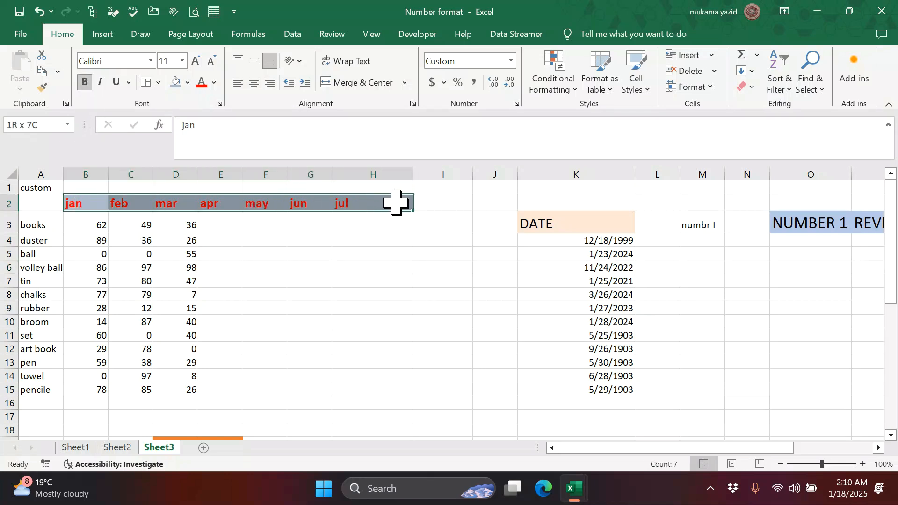
left_click(84, 83)
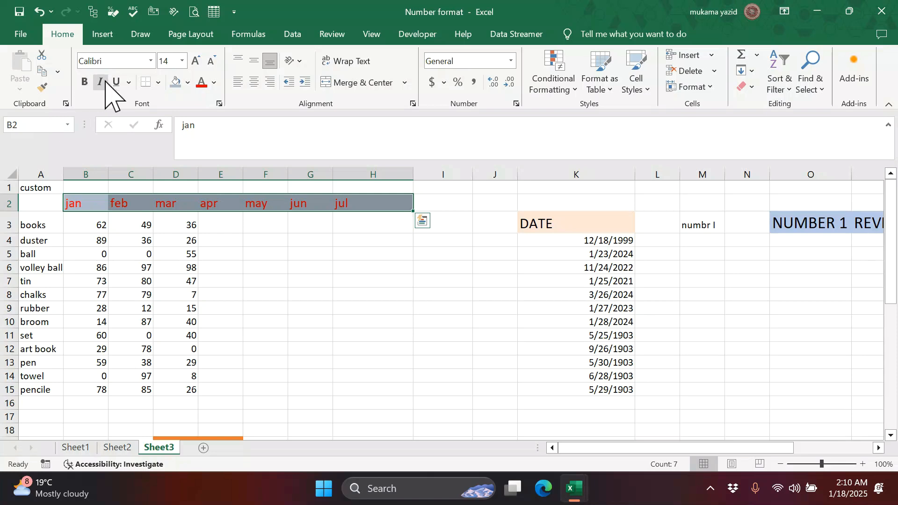
left_click(101, 82)
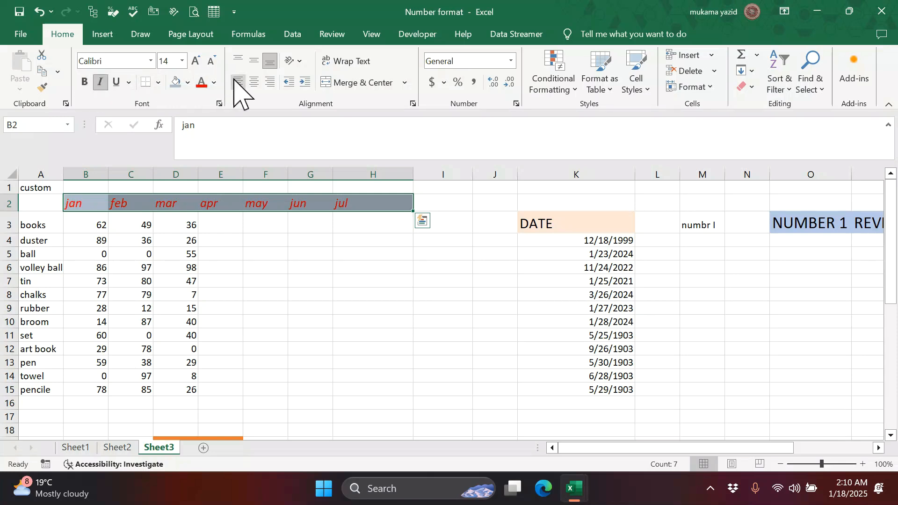
left_click(150, 61)
left_click(117, 178)
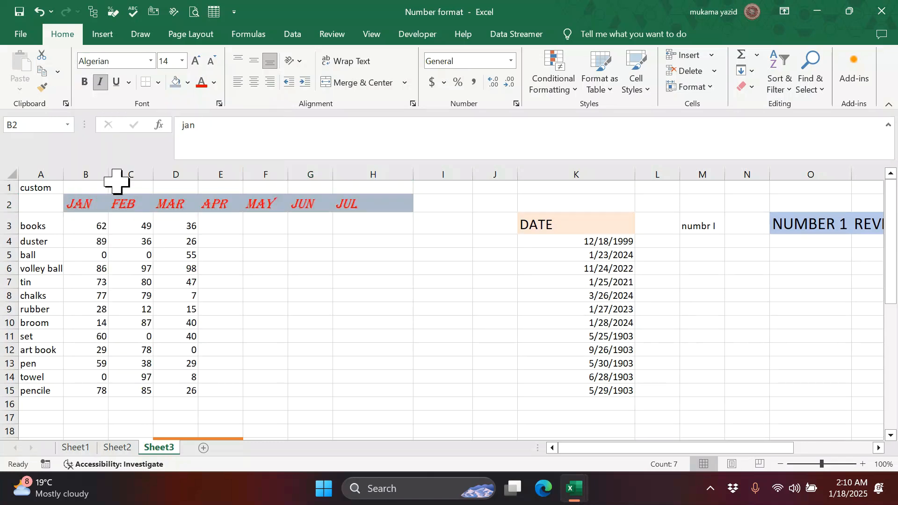
left_click(197, 61)
left_click(196, 61)
left_click(197, 61)
left_click(197, 60)
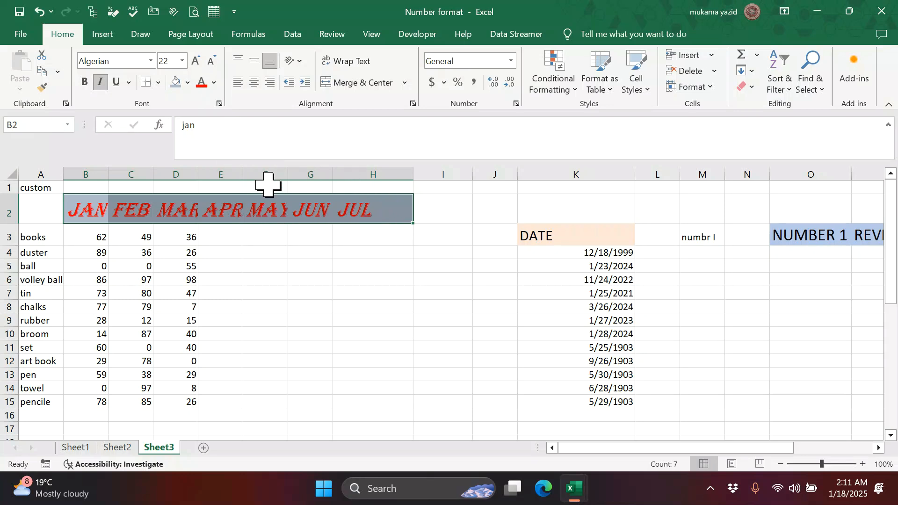
left_click_drag(287, 176, 301, 176)
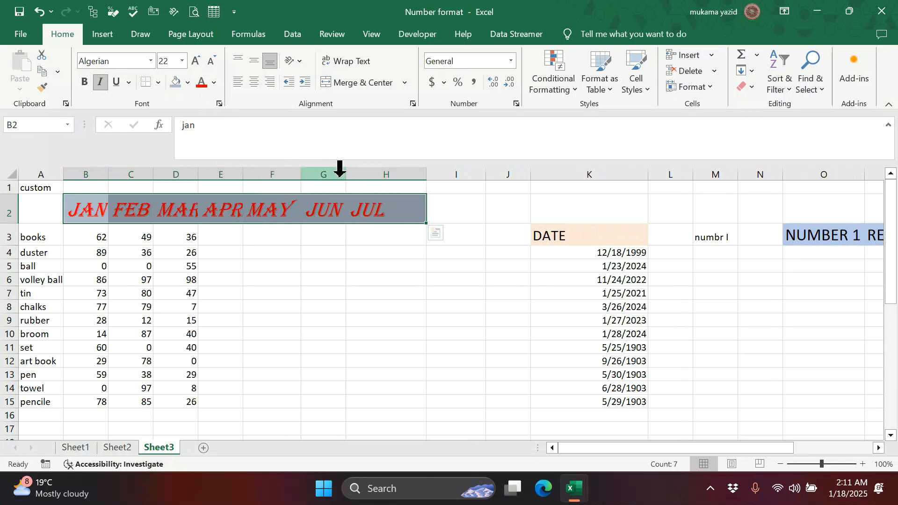
- Clear formats from the cells under APR to JUL to reveal their hidden numbers
left_click(339, 173)
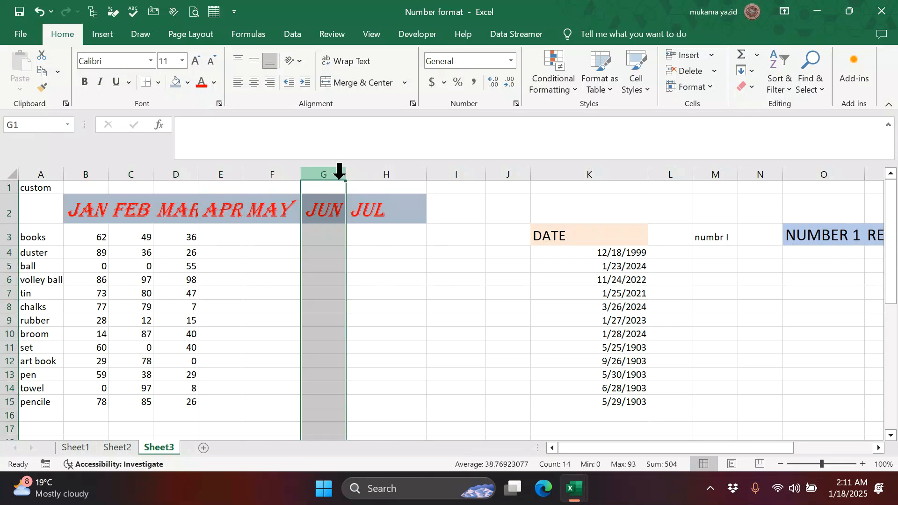
left_click(432, 216)
left_click_drag(104, 207, 353, 257)
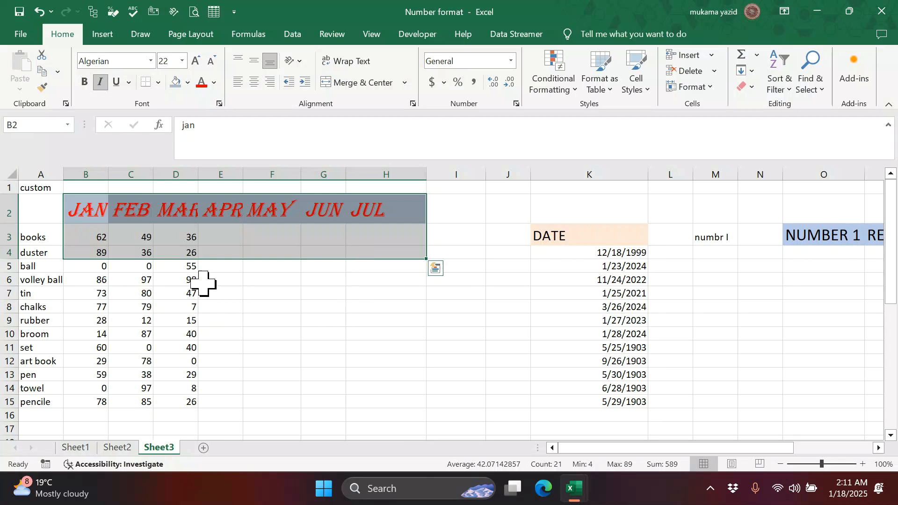
left_click(447, 252)
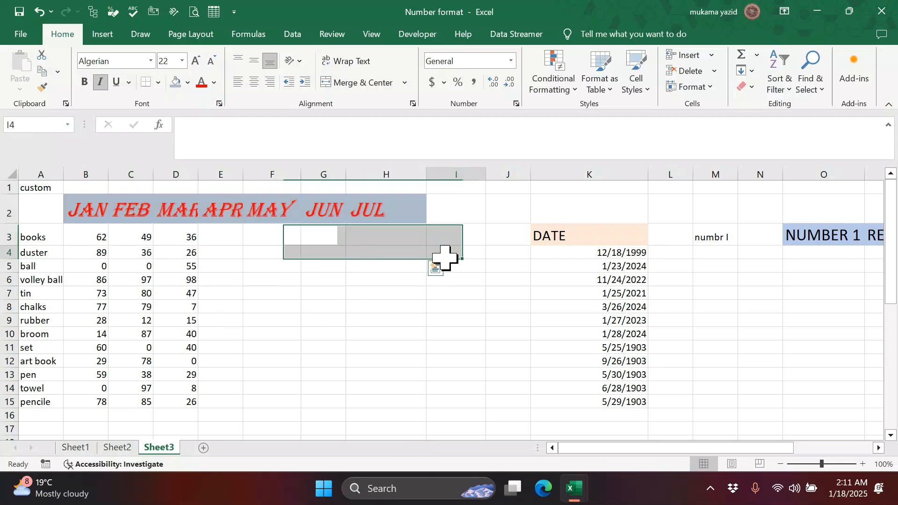
left_click_drag(237, 238, 430, 405)
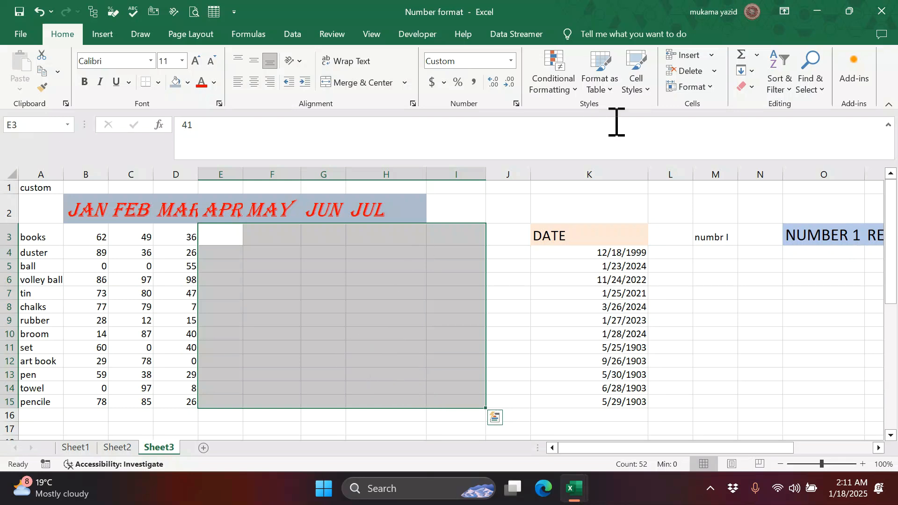
left_click(748, 87)
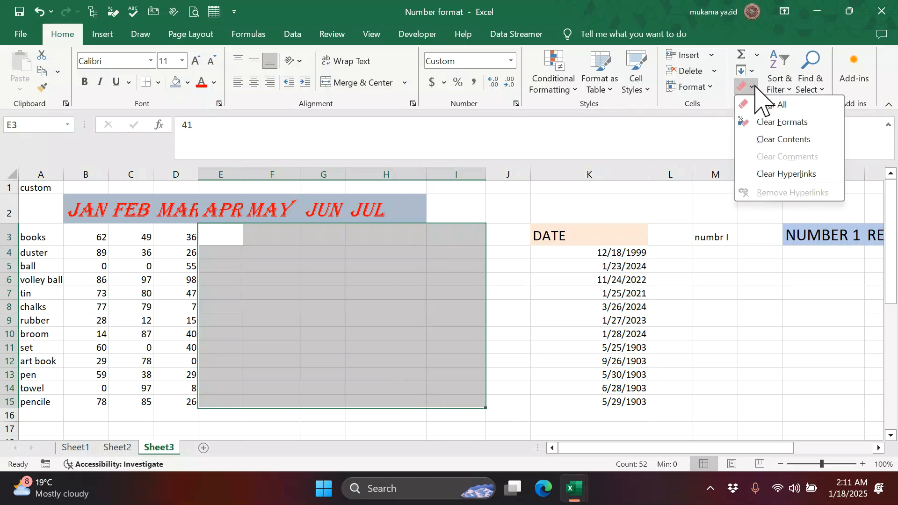
left_click(770, 122)
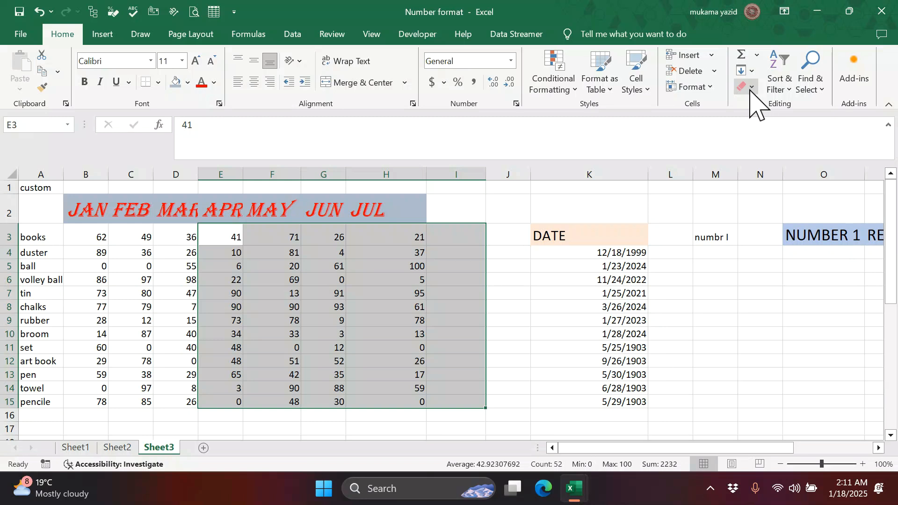
left_click(534, 346)
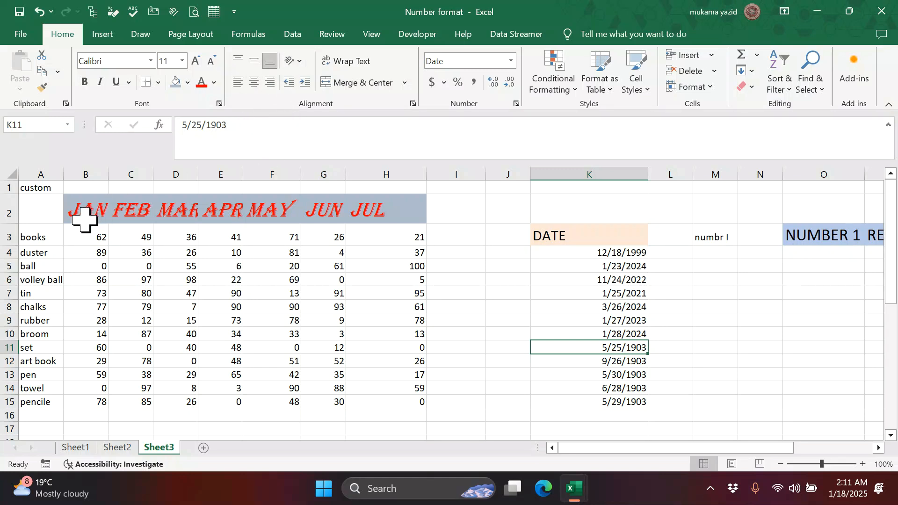
- AutoFit the column widths of the month table B2:H15
left_click_drag(80, 215, 413, 402)
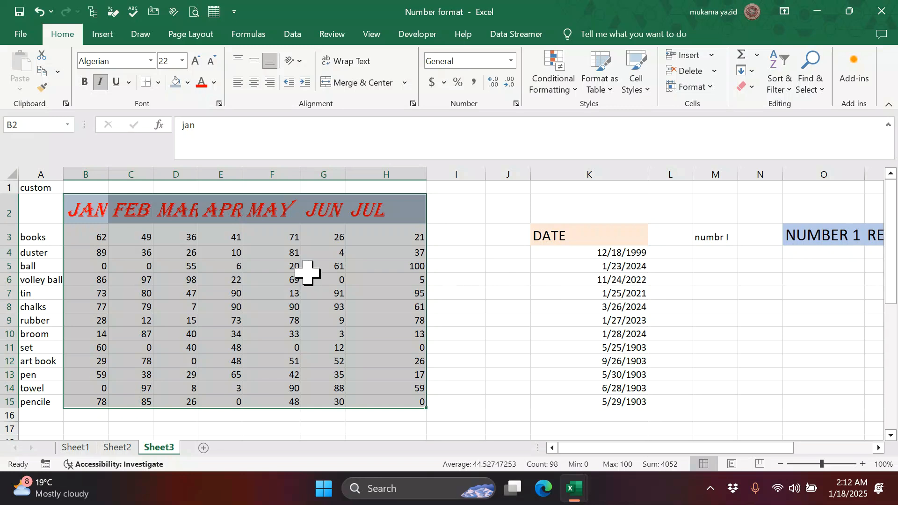
left_click(712, 87)
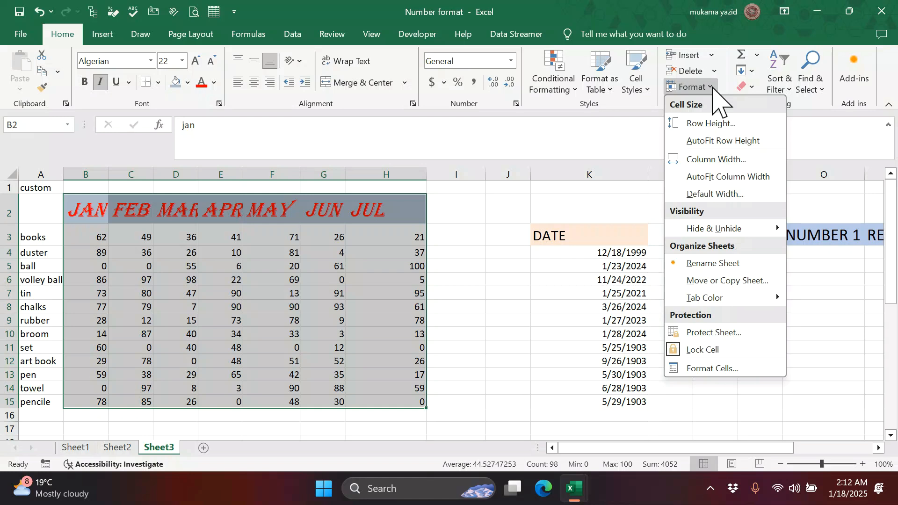
left_click(738, 177)
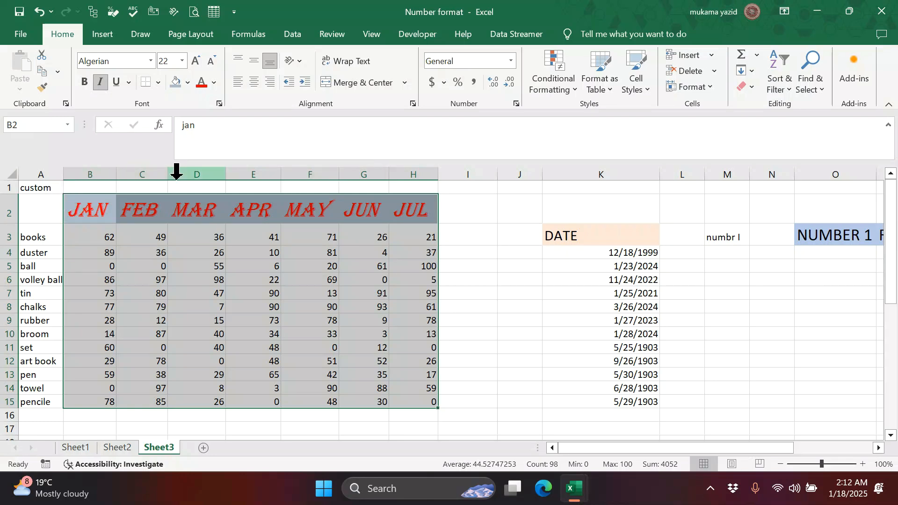
left_click(492, 308)
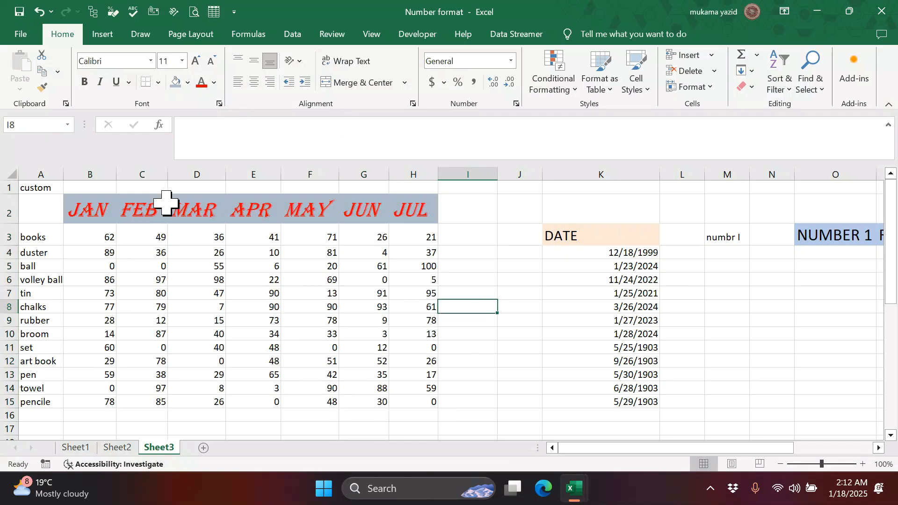
left_click_drag(89, 210, 423, 214)
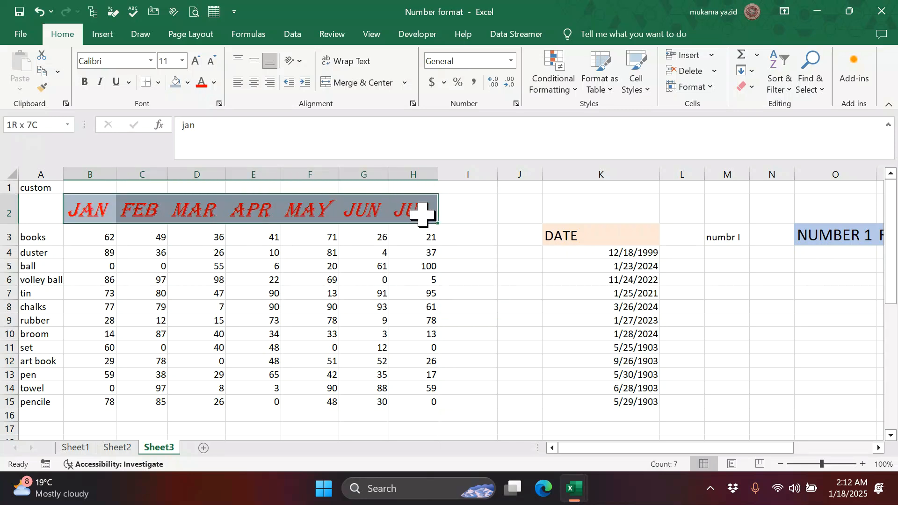
left_click(238, 83)
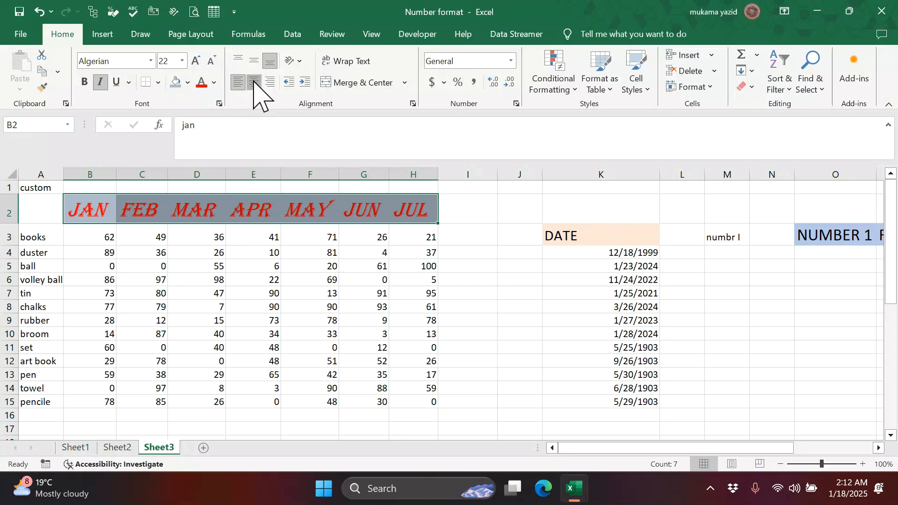
left_click(254, 83)
left_click(270, 83)
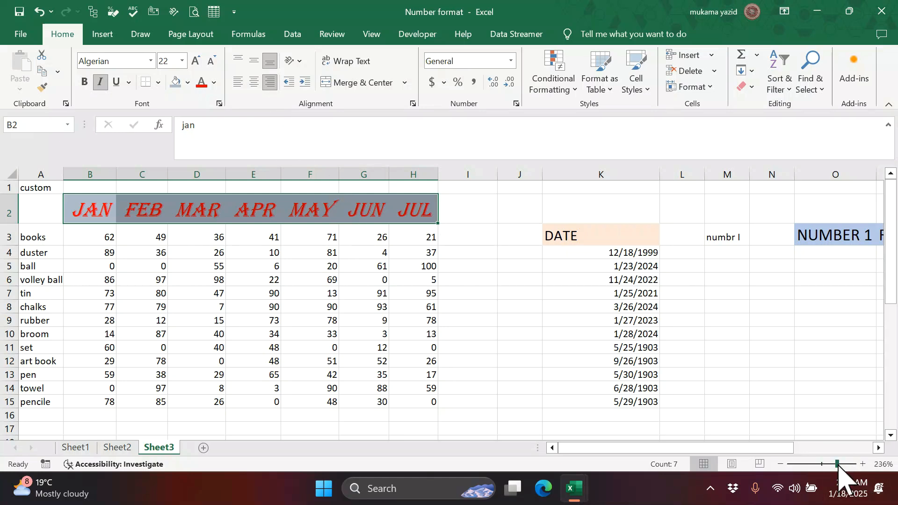
left_click(354, 258)
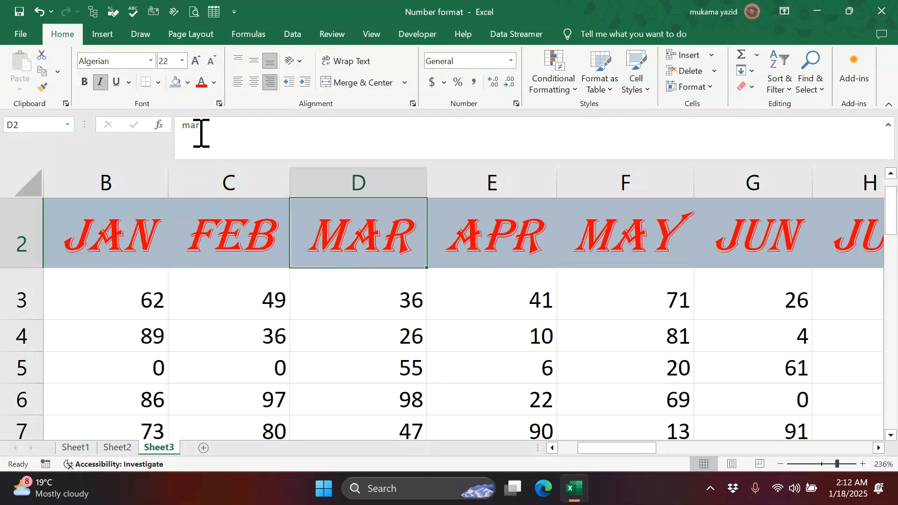
left_click(238, 82)
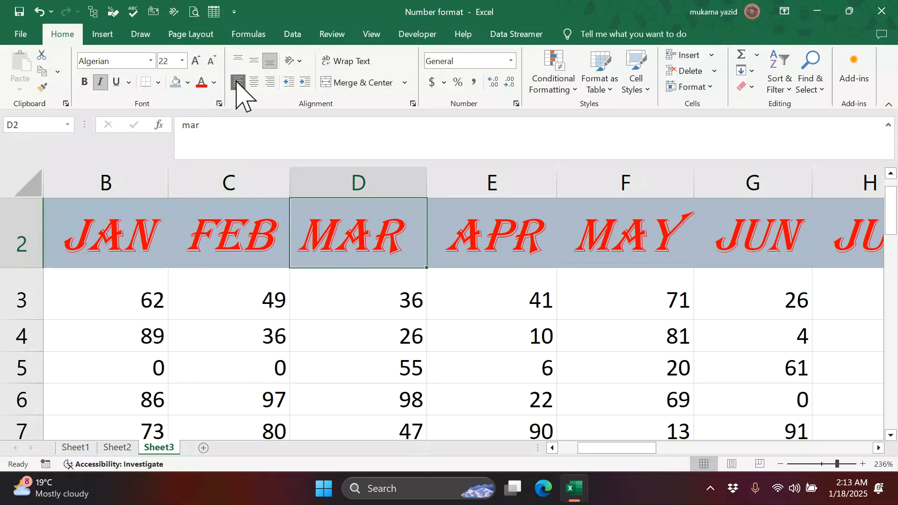
left_click(254, 82)
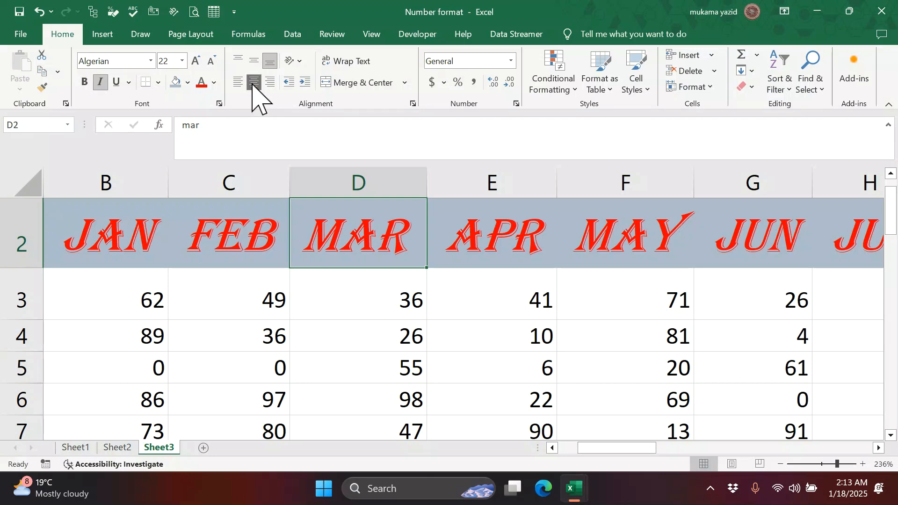
left_click(240, 60)
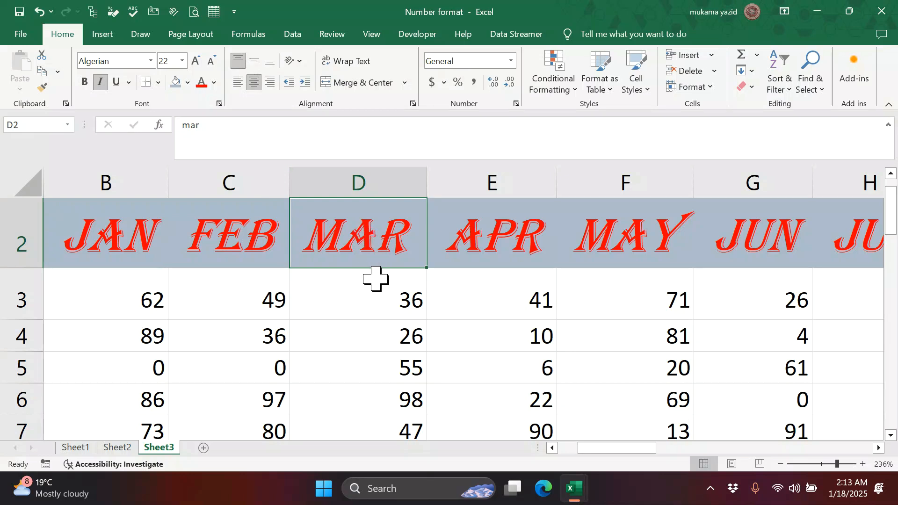
left_click(405, 303)
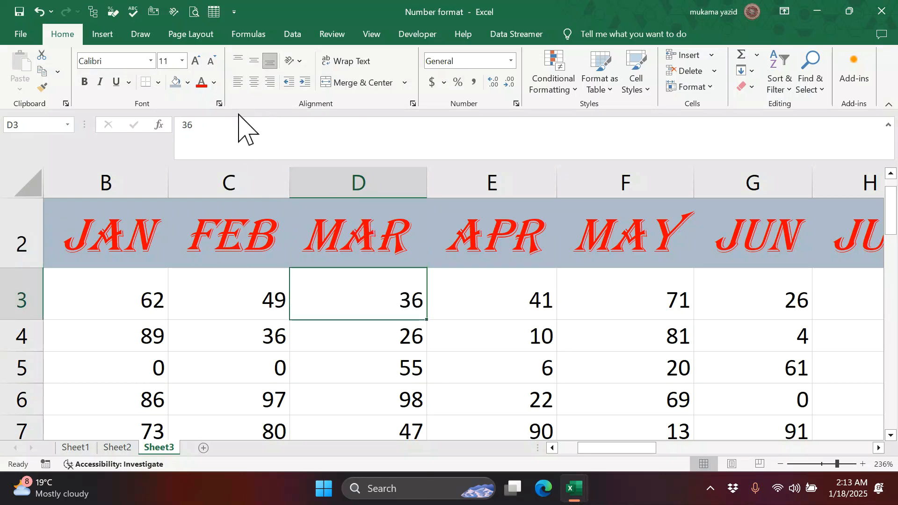
left_click(239, 60)
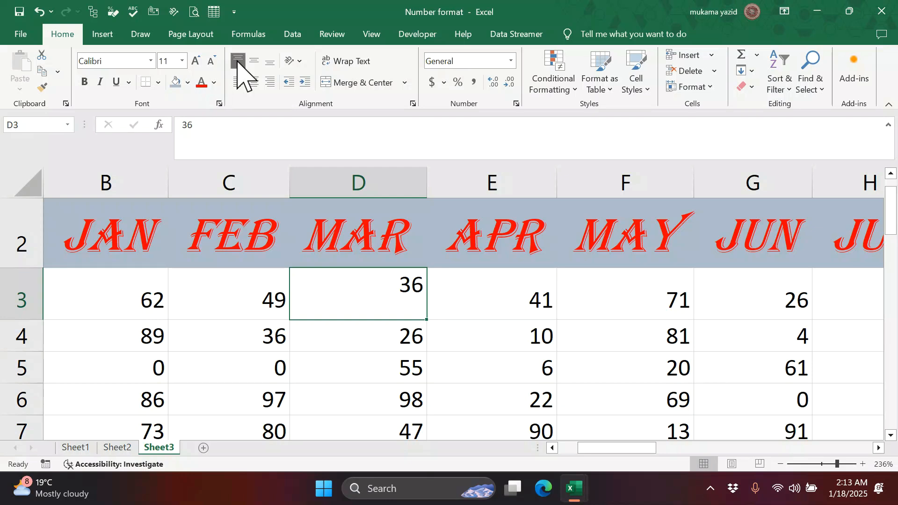
left_click(254, 61)
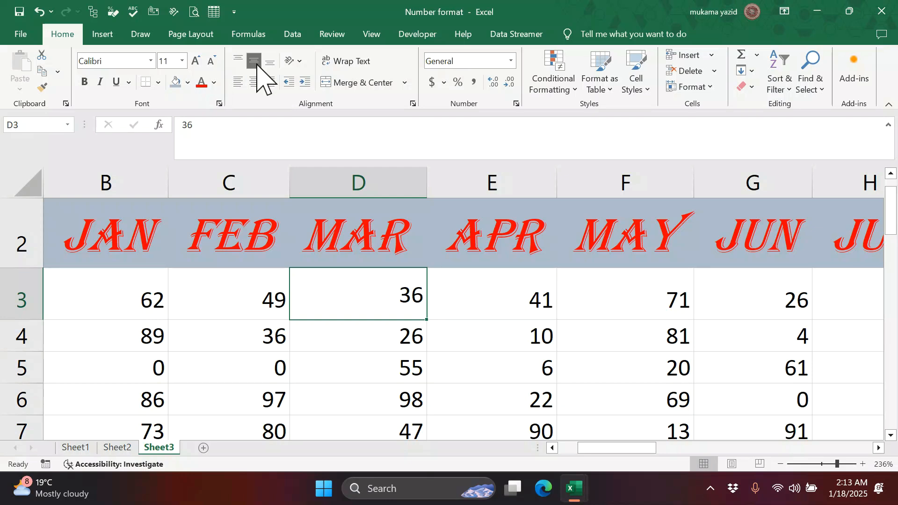
left_click(256, 83)
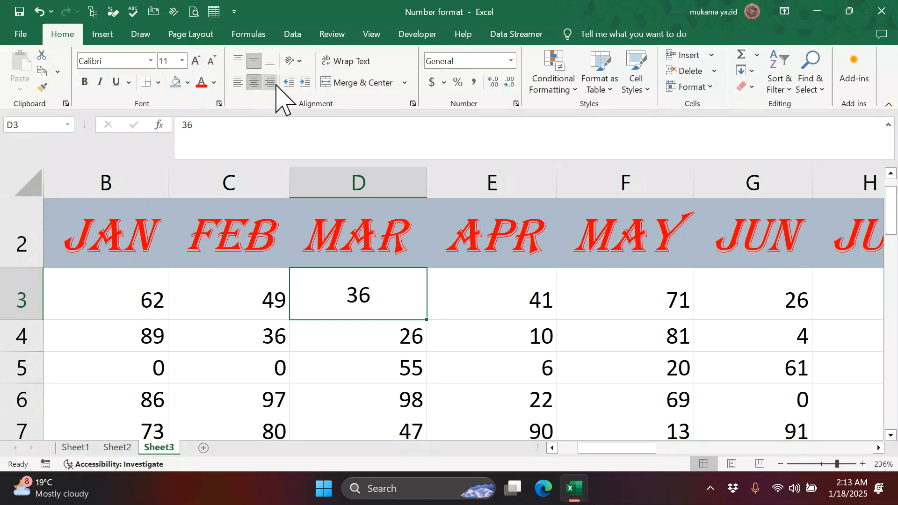
left_click(271, 61)
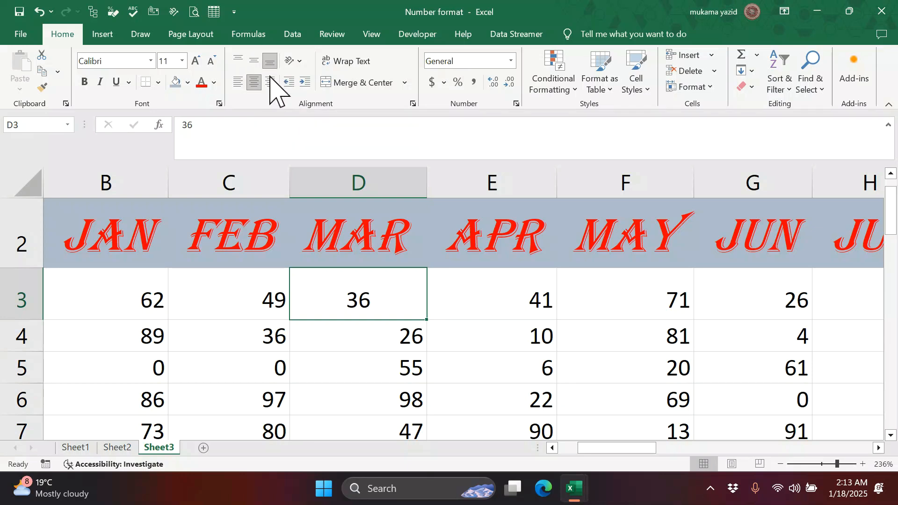
left_click(270, 82)
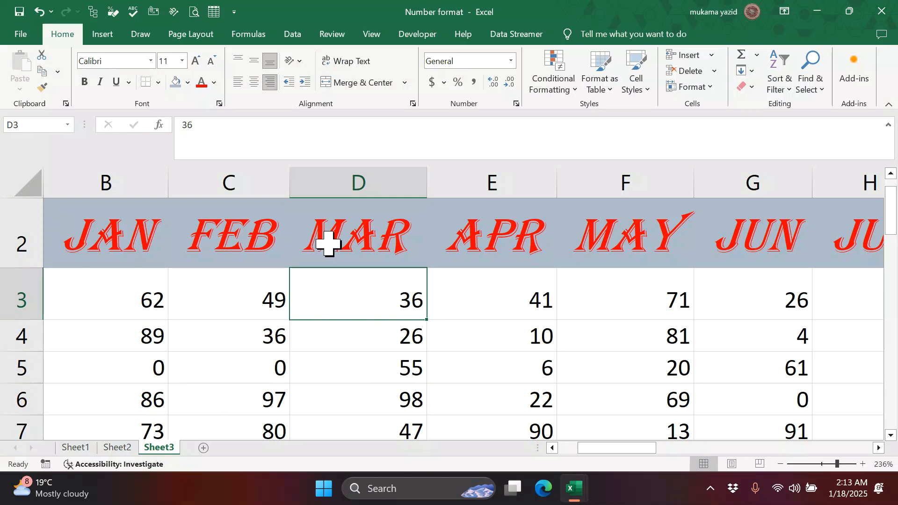
left_click(304, 82)
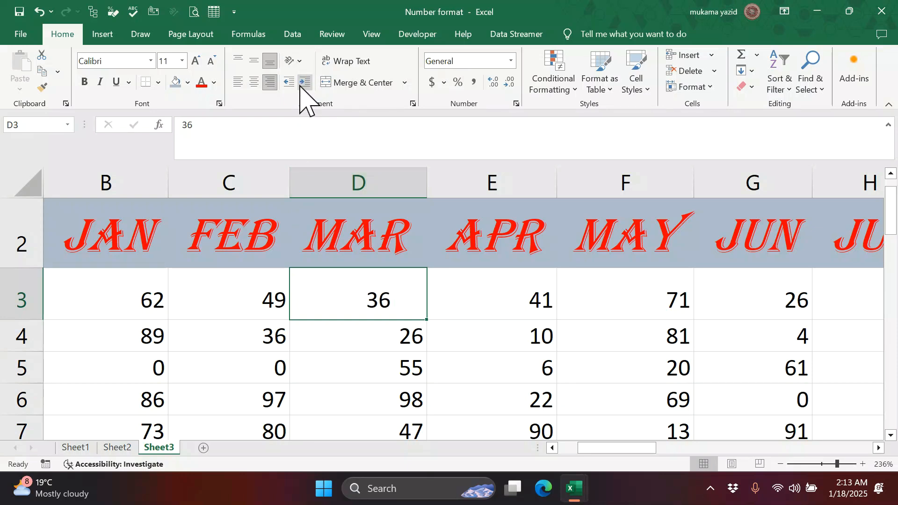
left_click(287, 85)
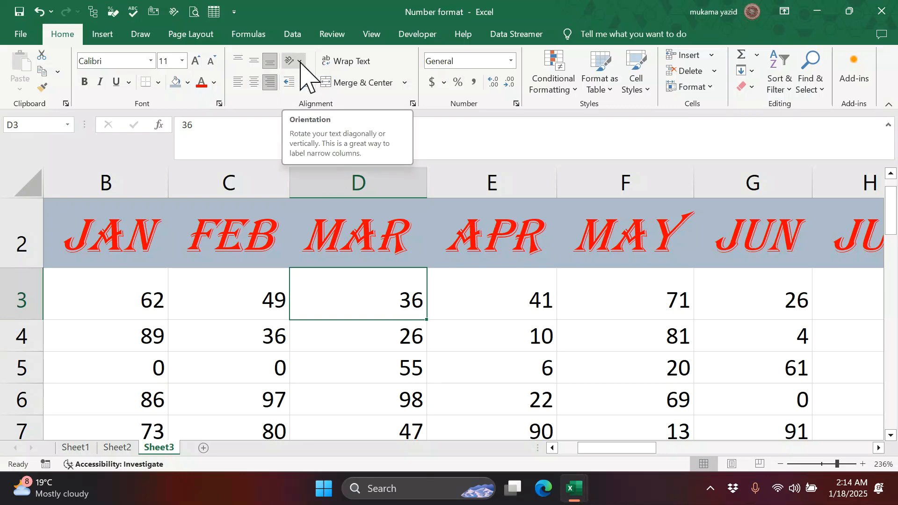
- Try Rotate Up, Vertical Text, Rotate Down and Angle Counterclockwise on the headers, ending at Angle Clockwise
left_click(346, 237)
left_click_drag(146, 254, 844, 250)
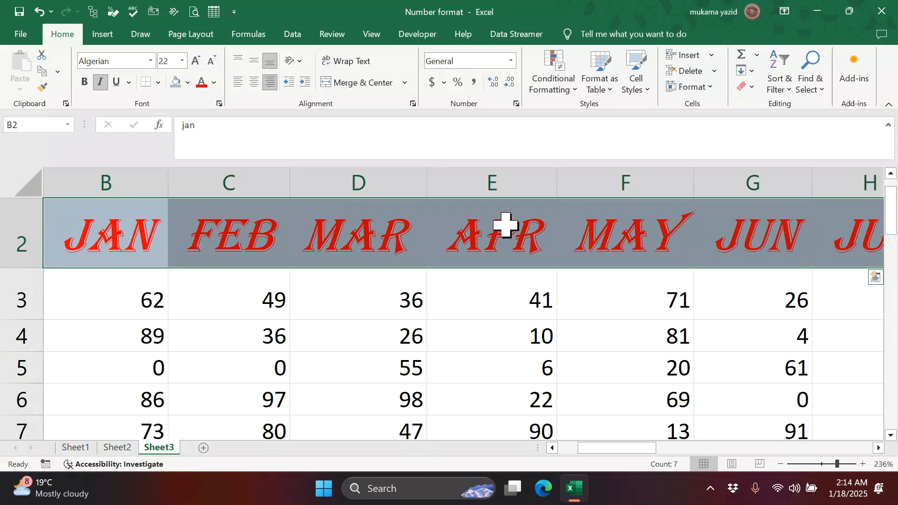
left_click(300, 60)
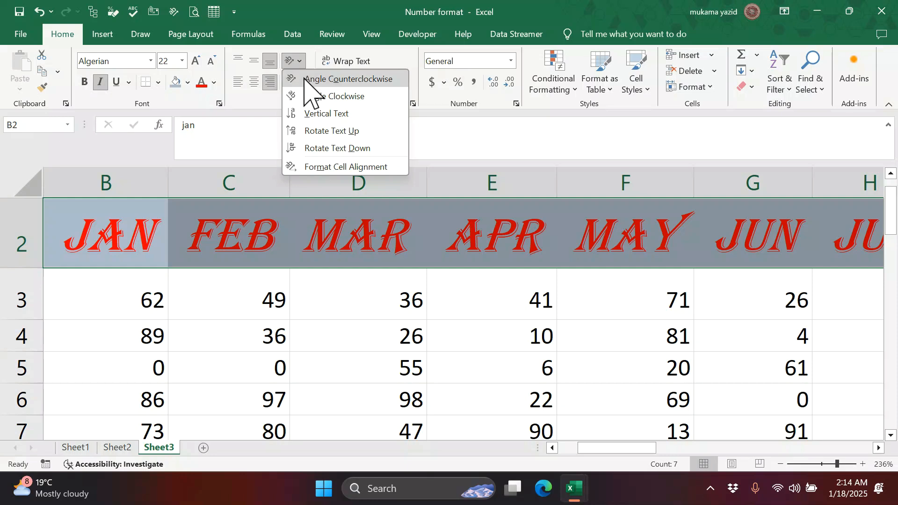
left_click(331, 131)
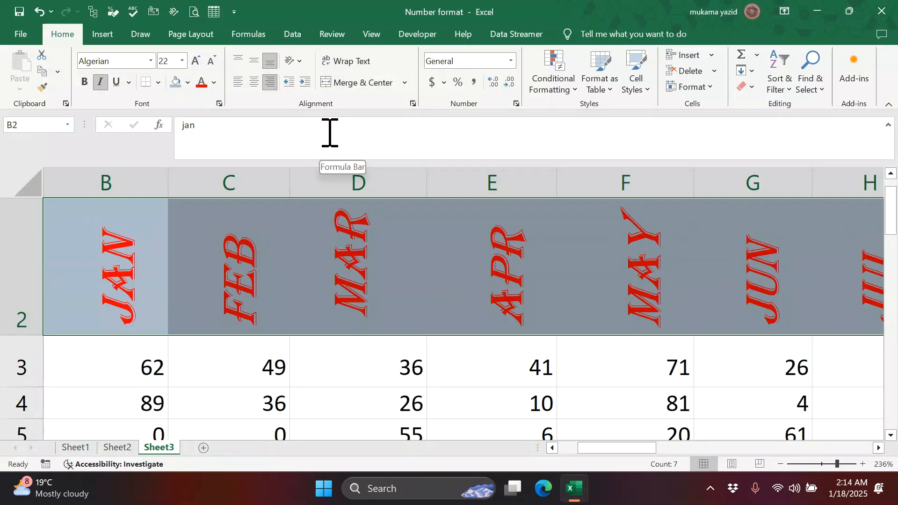
left_click(300, 61)
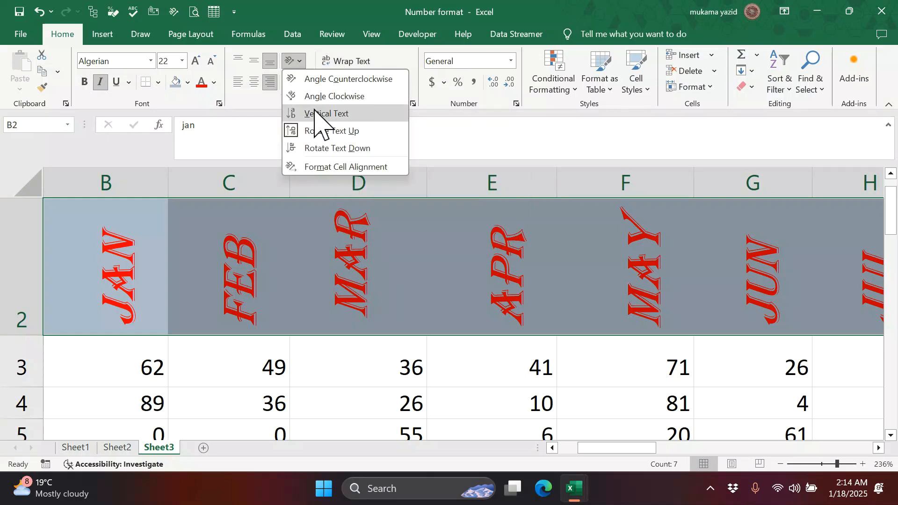
left_click(316, 115)
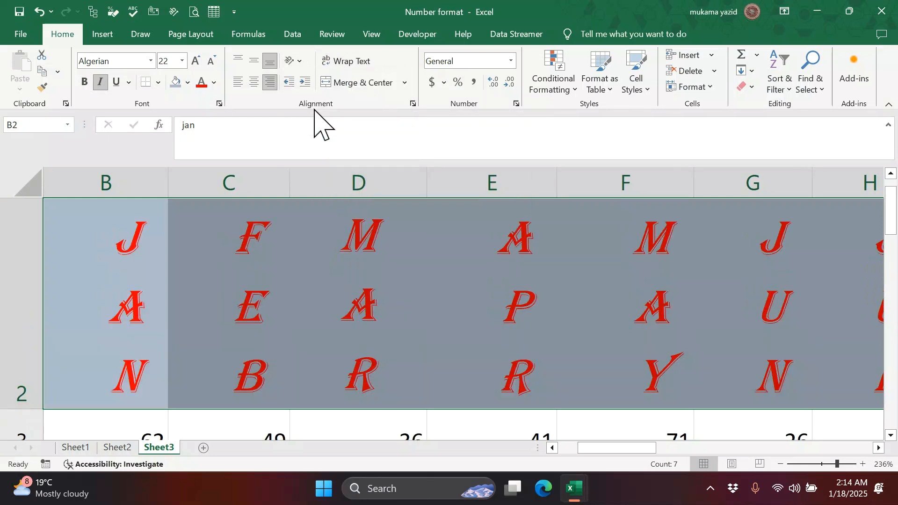
left_click(300, 61)
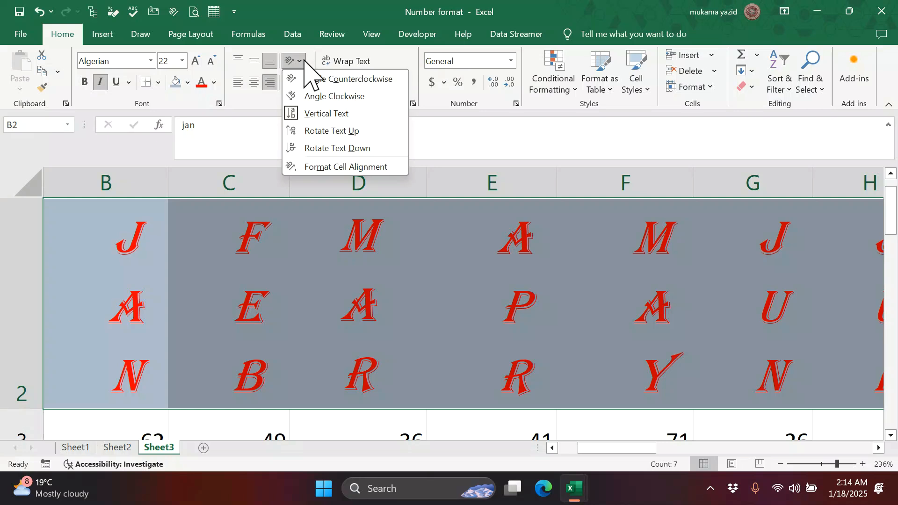
left_click(323, 149)
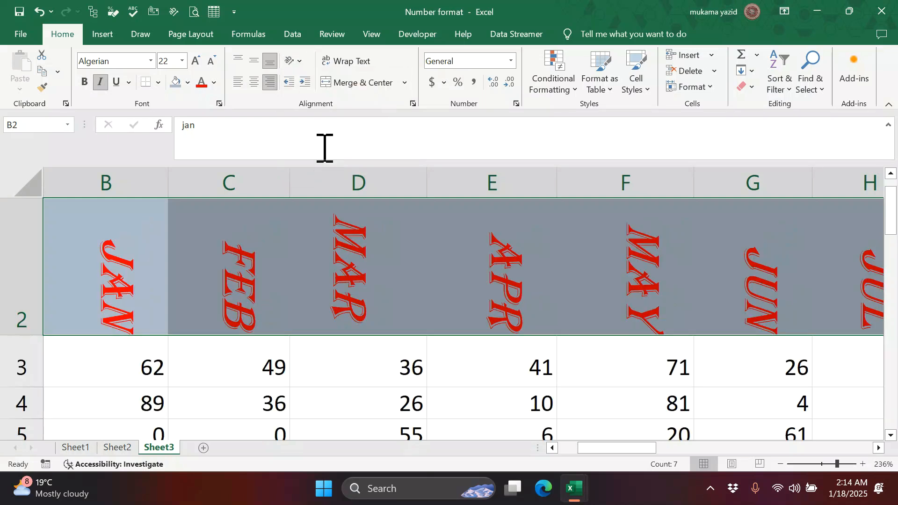
left_click(296, 61)
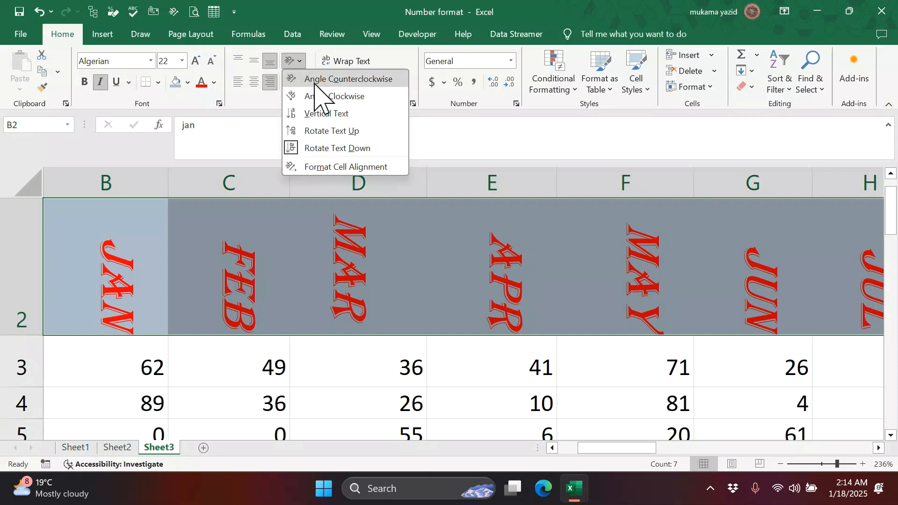
left_click(314, 80)
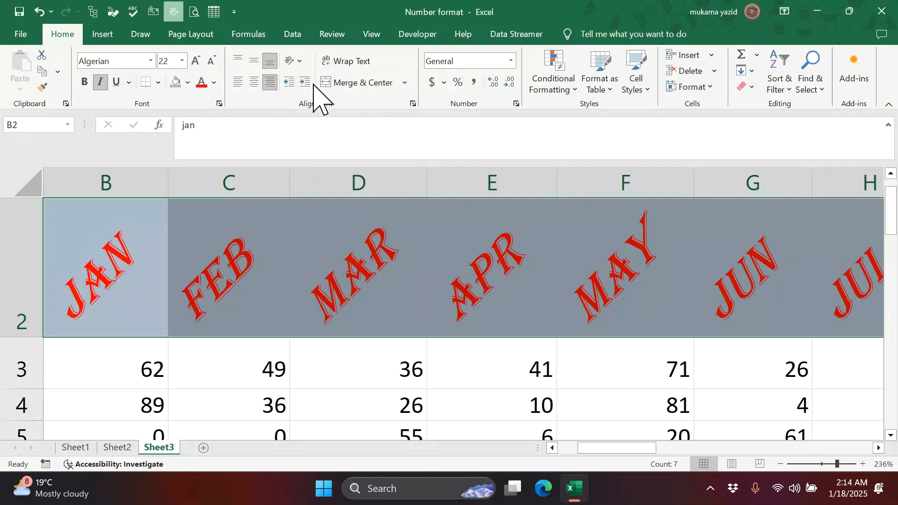
left_click(299, 62)
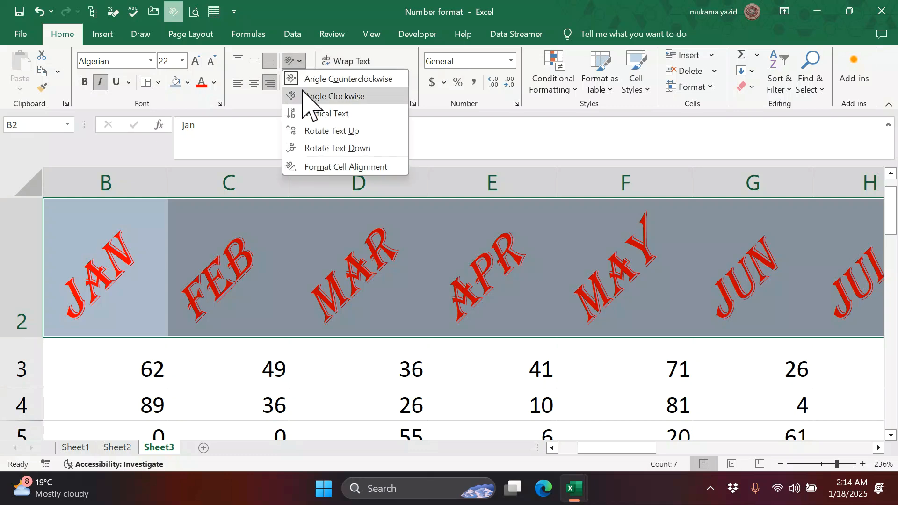
left_click(305, 96)
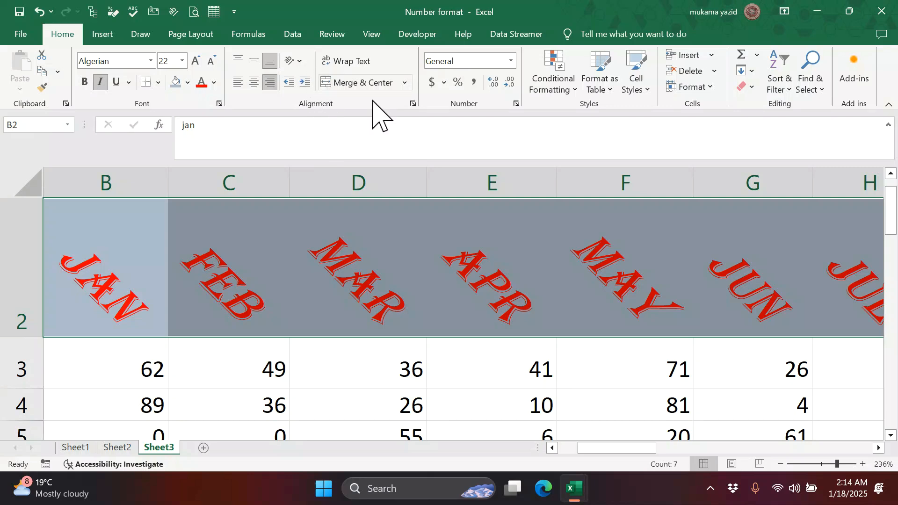
- Change the header orientation from -45 to 0 degrees in the Alignment settings
left_click(412, 104)
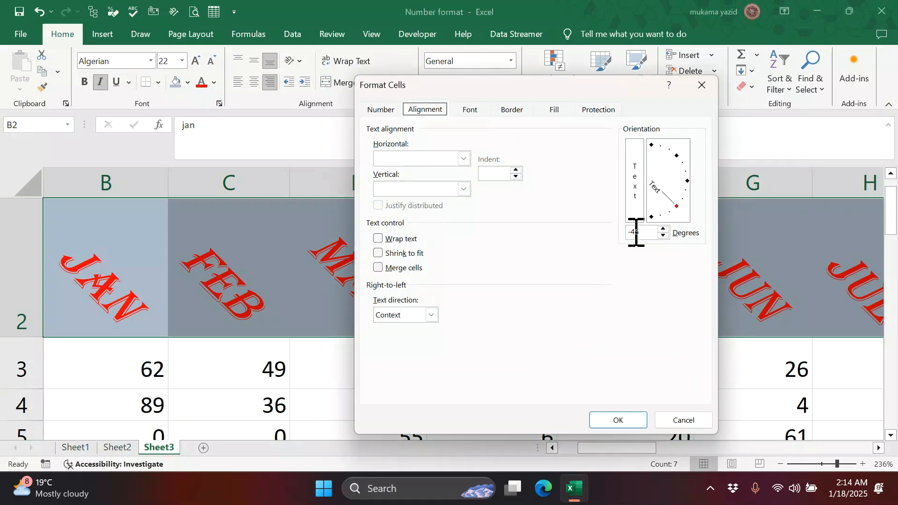
left_click_drag(644, 231, 626, 232)
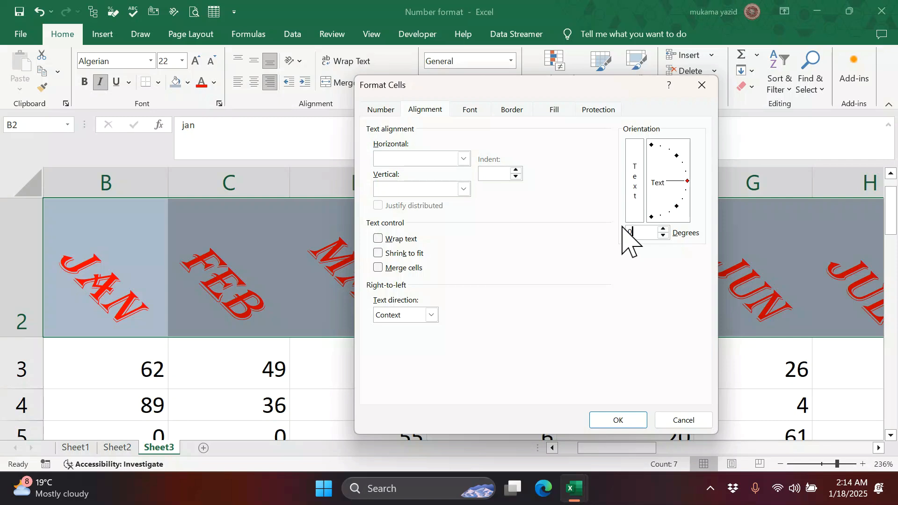
left_click(609, 423)
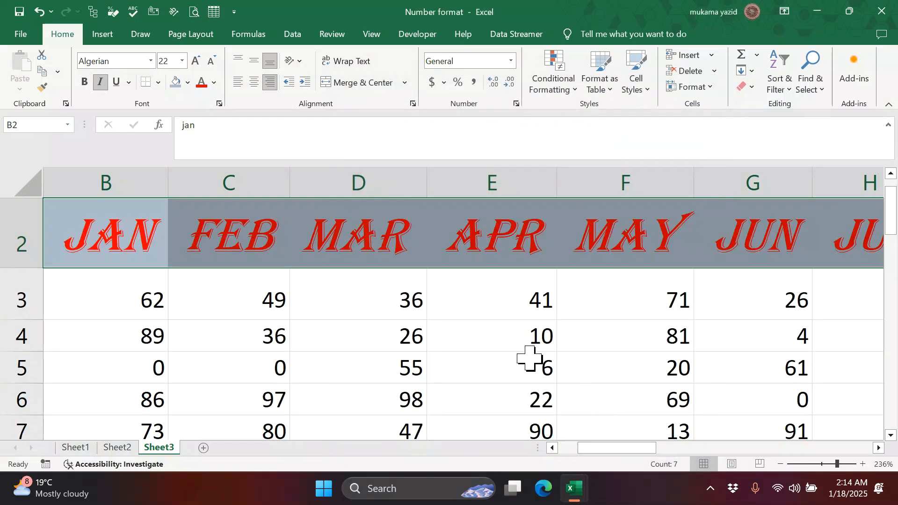
left_click(530, 358)
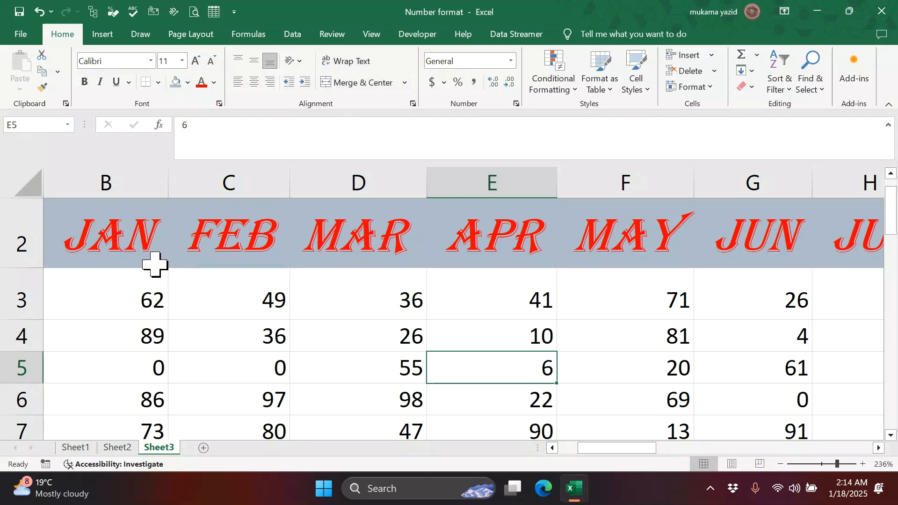
scroll(262, 281, "down", 6)
scroll(276, 286, "up", 7)
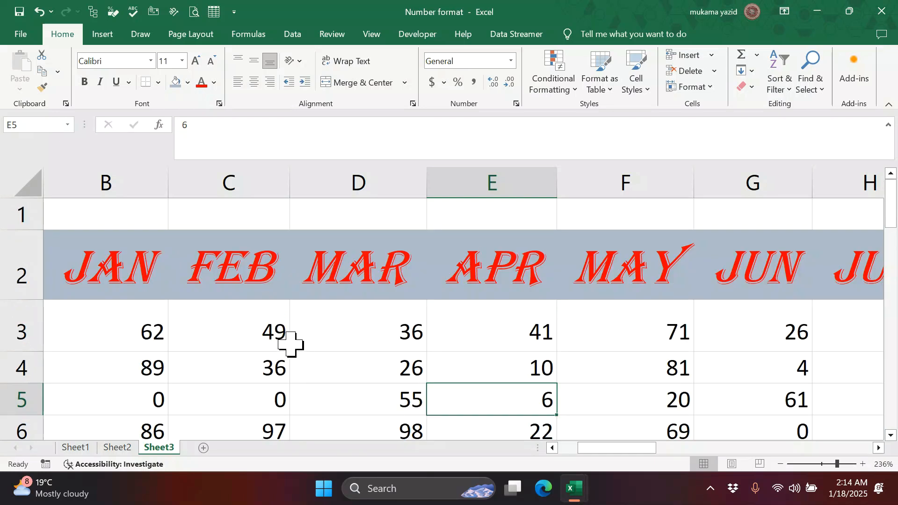
- Open the APLHA 1 workbook from the recent list and select headers A1 to I1
left_click(20, 32)
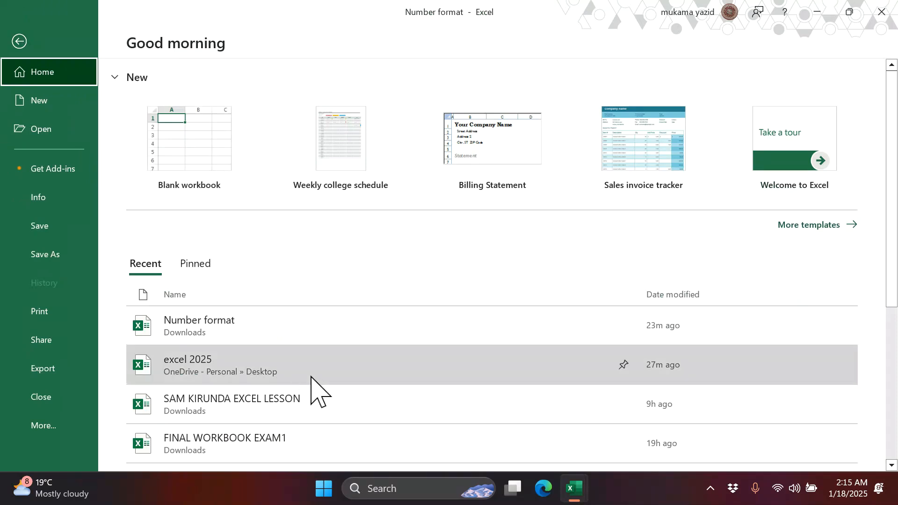
scroll(315, 391, "down", 2)
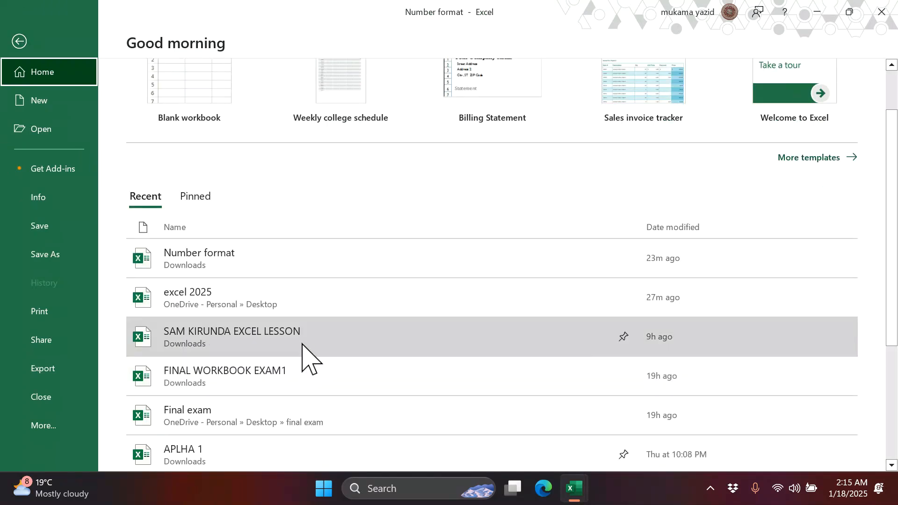
scroll(310, 373, "down", 2)
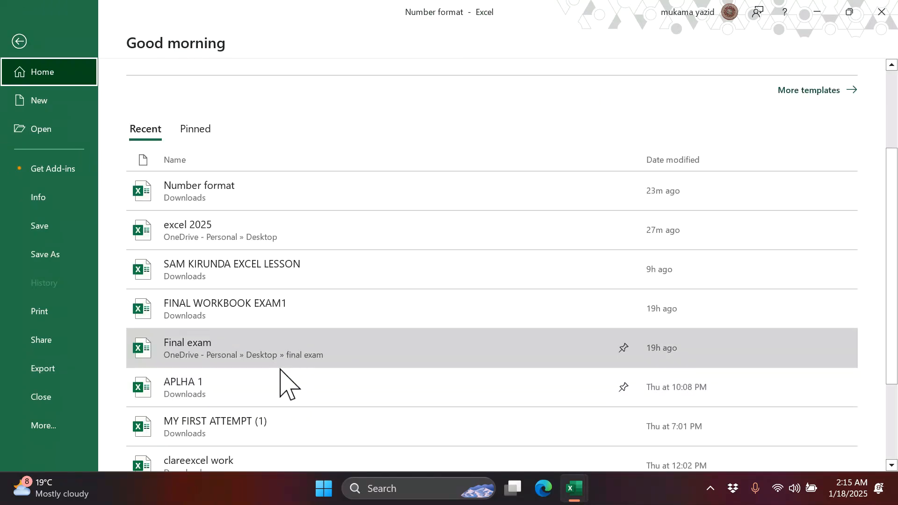
left_click(283, 393)
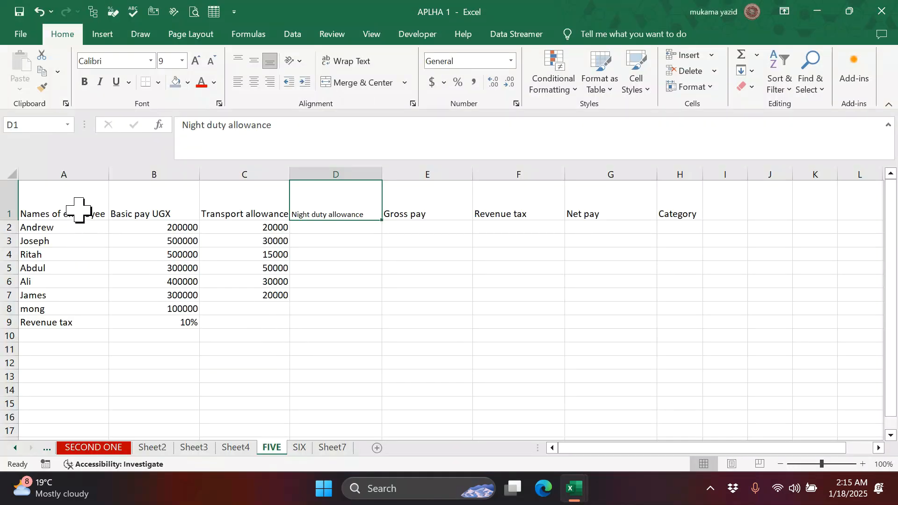
left_click_drag(79, 210, 704, 200)
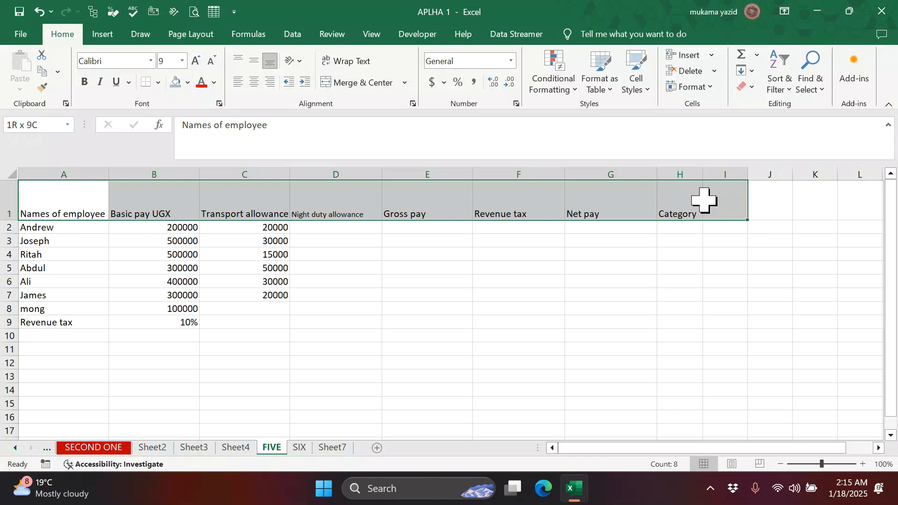
- Undo the accidental clearing of the row 1 headers, then clear only their formatting
left_click(747, 87)
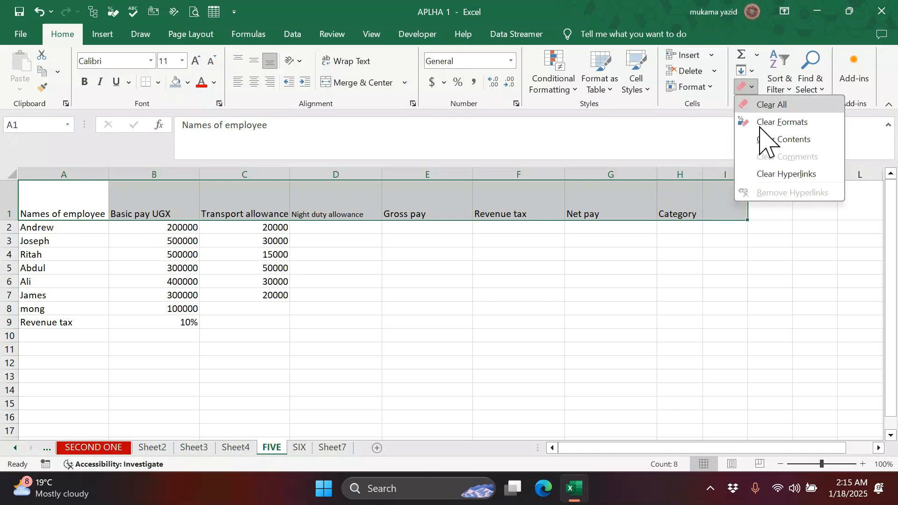
left_click(771, 149)
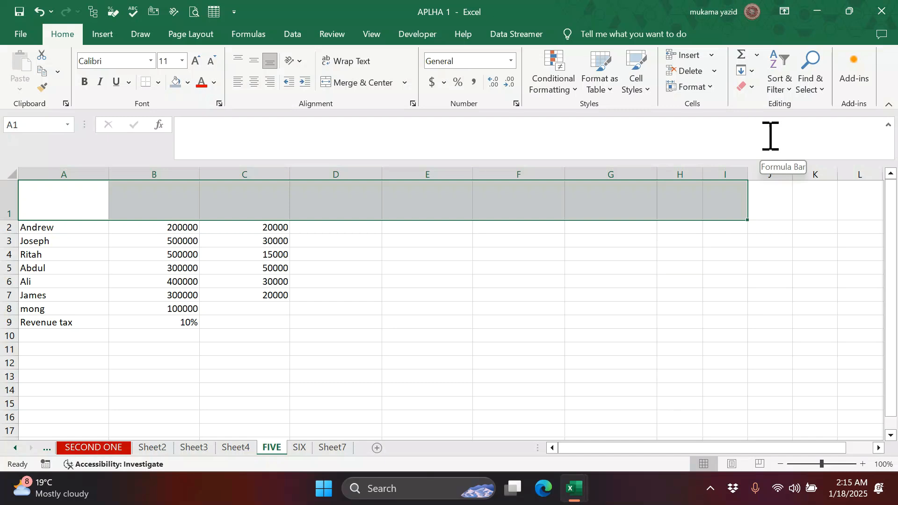
key("ctrl+z")
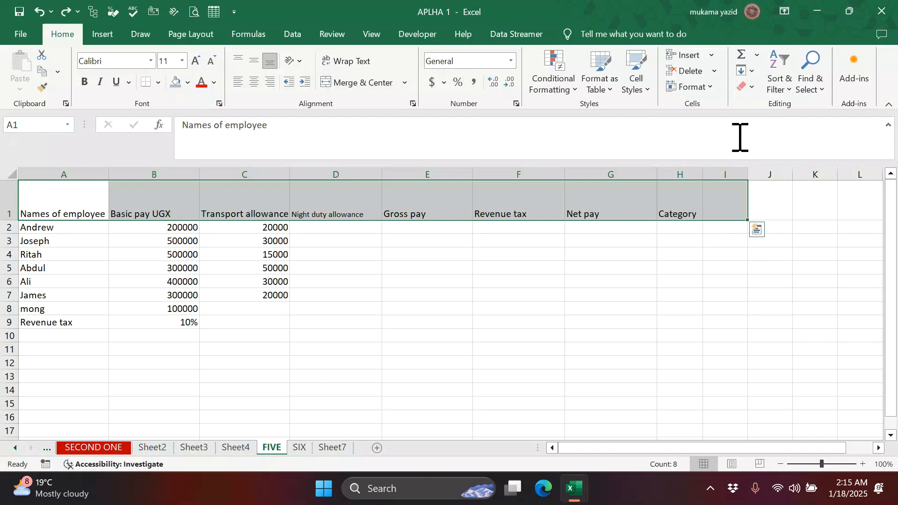
left_click(747, 87)
left_click(763, 123)
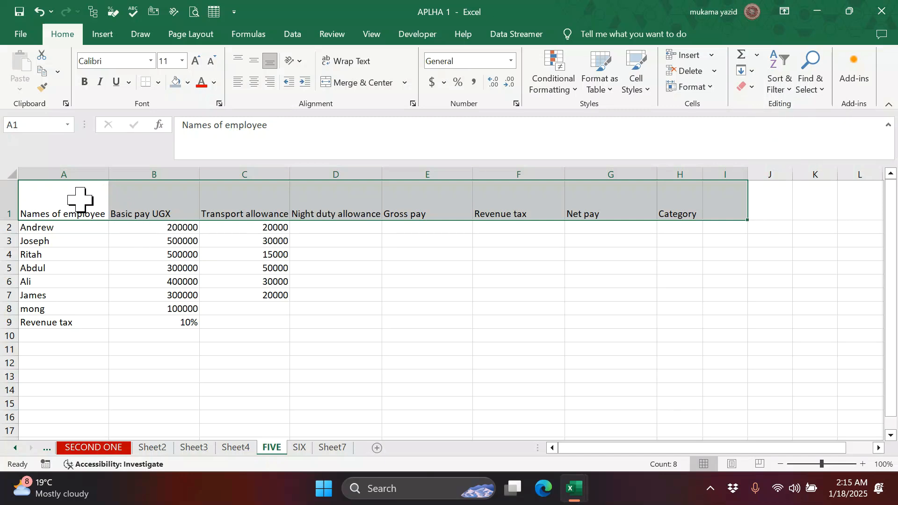
left_click(495, 283)
left_click_drag(78, 198, 678, 202)
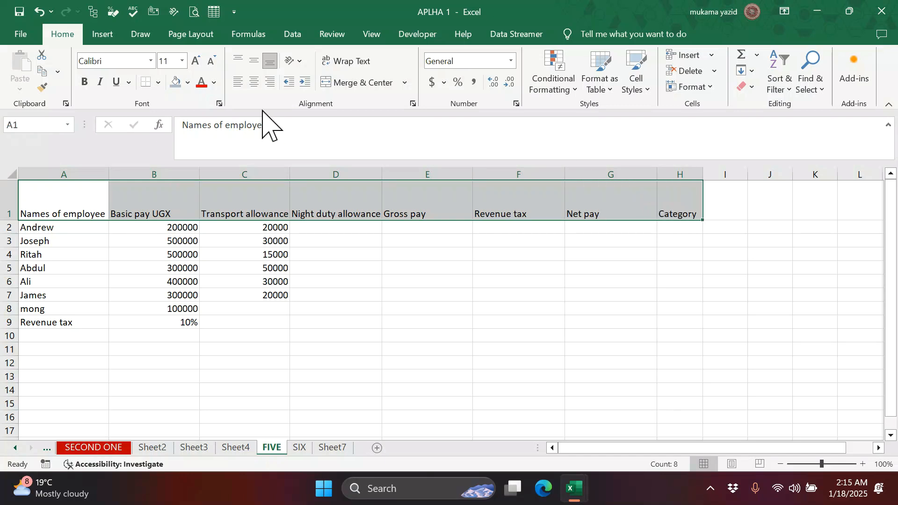
- Wrap the row 1 headers and narrow the Names, Basic pay UGX, Gross pay, Revenue tax and Net pay columns
left_click(354, 64)
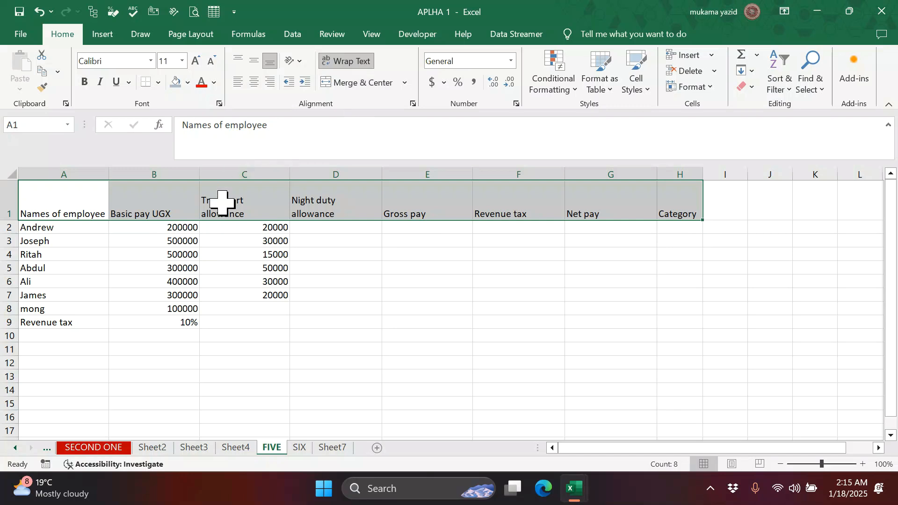
left_click_drag(106, 177, 75, 177)
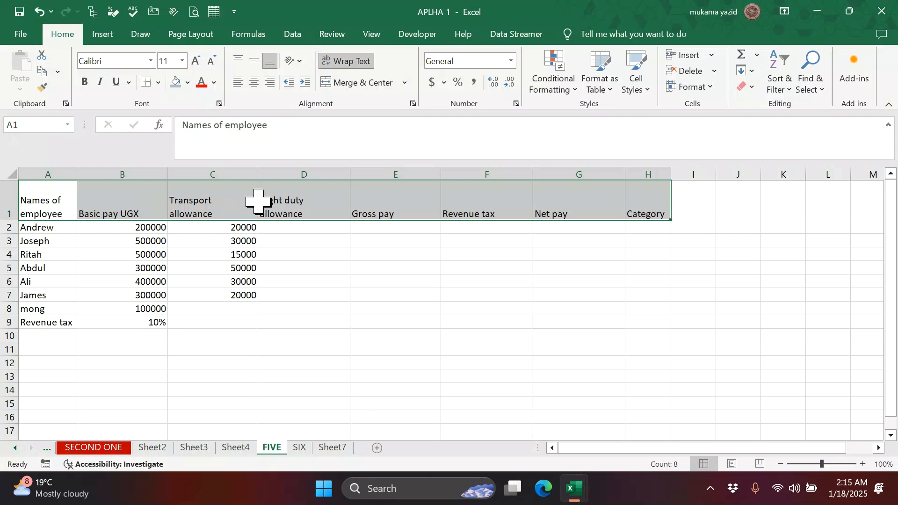
left_click_drag(441, 181, 408, 184)
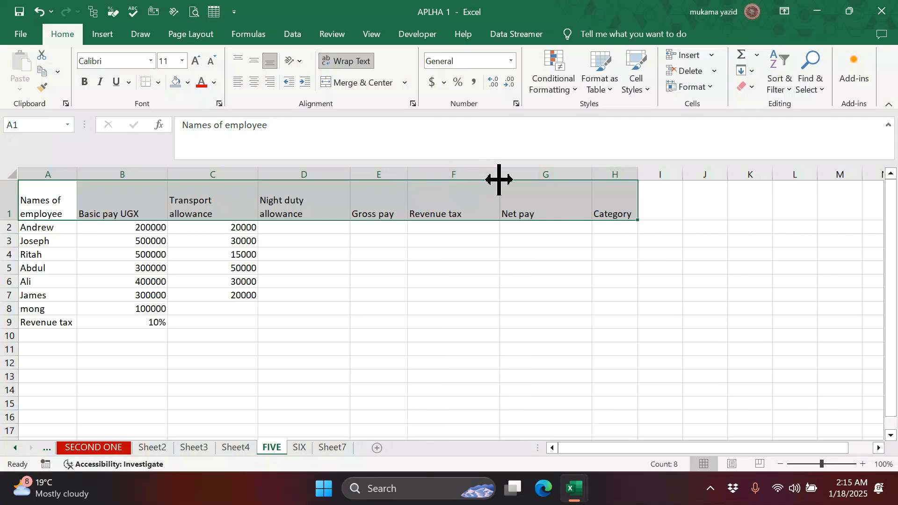
left_click_drag(500, 177, 471, 176)
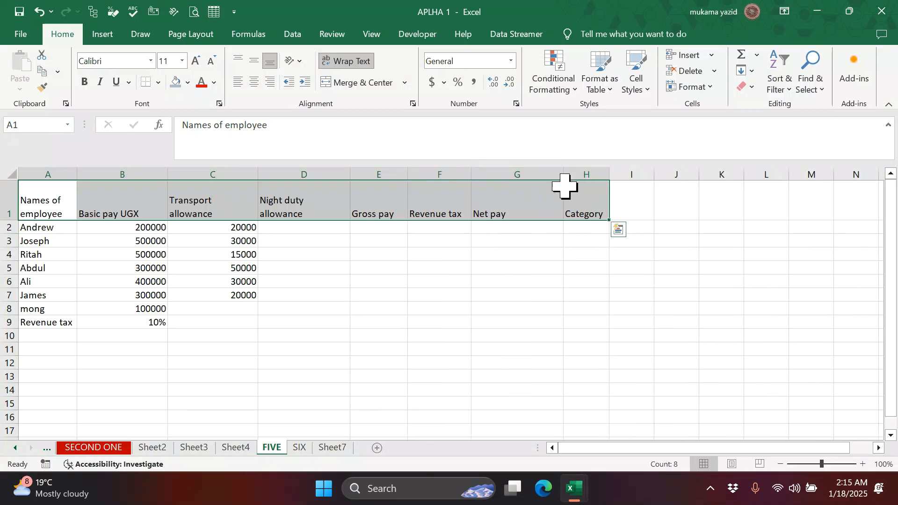
left_click_drag(564, 179, 535, 176)
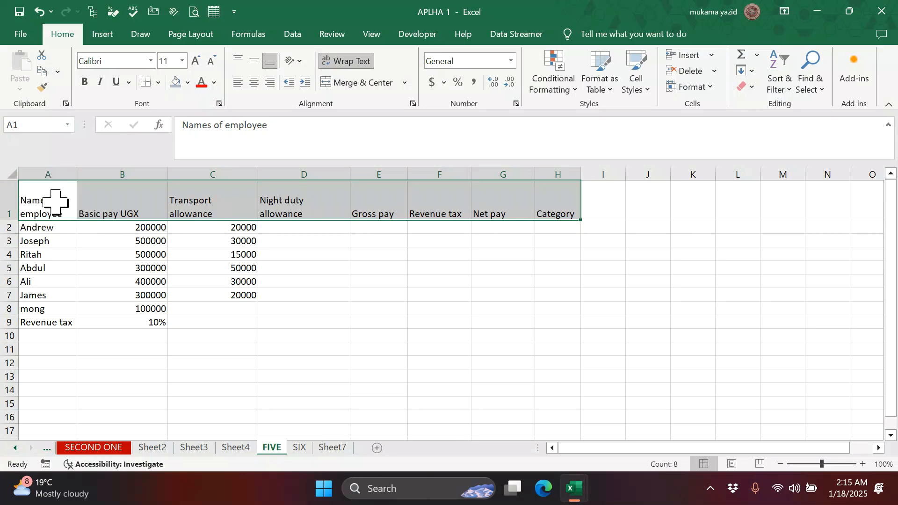
left_click_drag(166, 177, 135, 181)
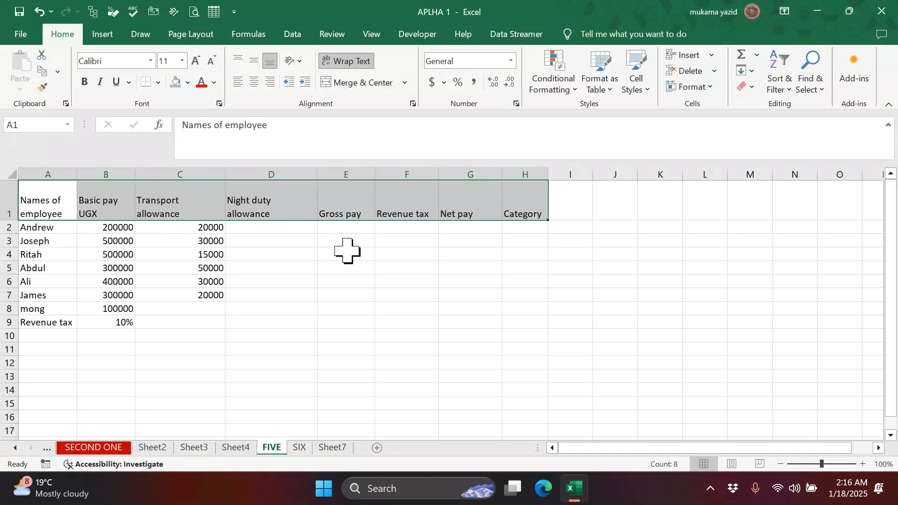
left_click(348, 265)
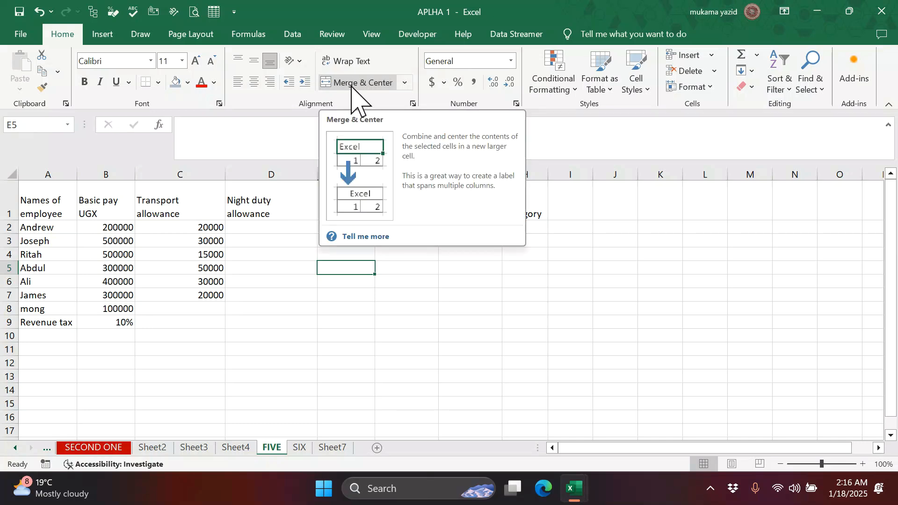
- Insert a blank row above the pay table headers
left_click(3, 205)
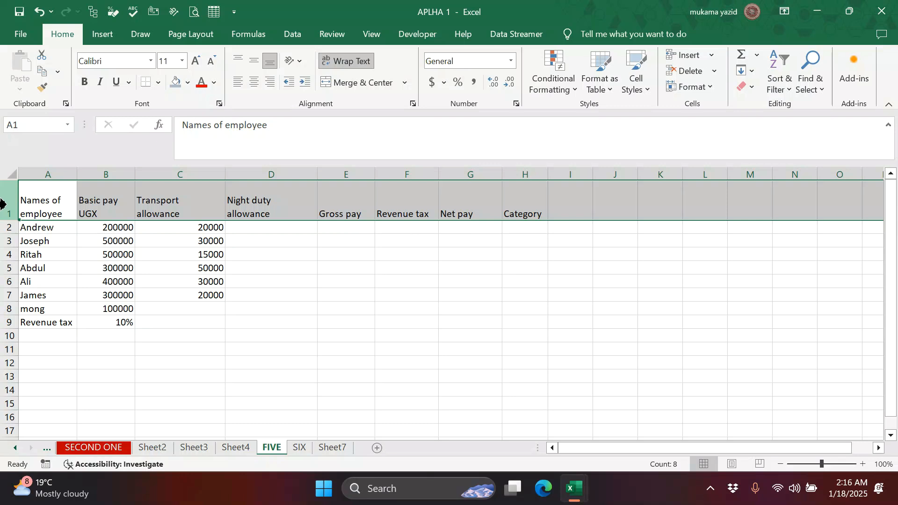
left_click(187, 285)
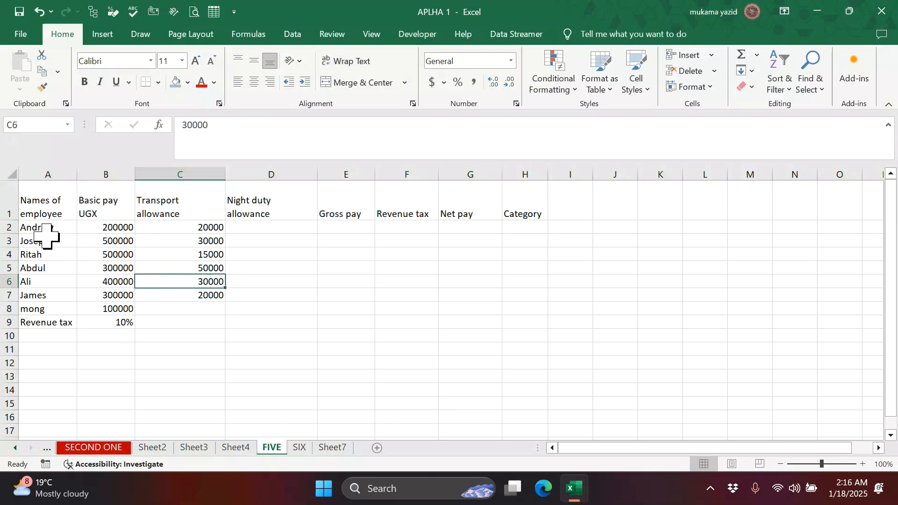
left_click(8, 202)
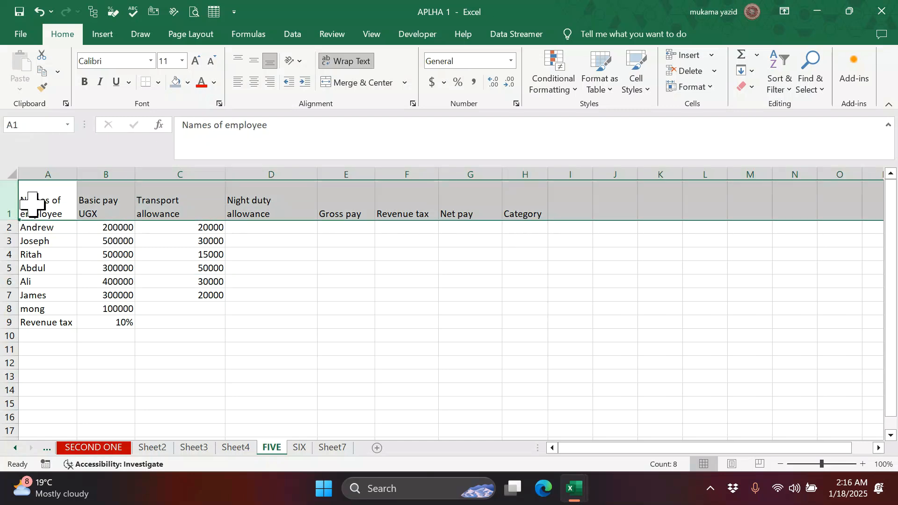
right_click(32, 205)
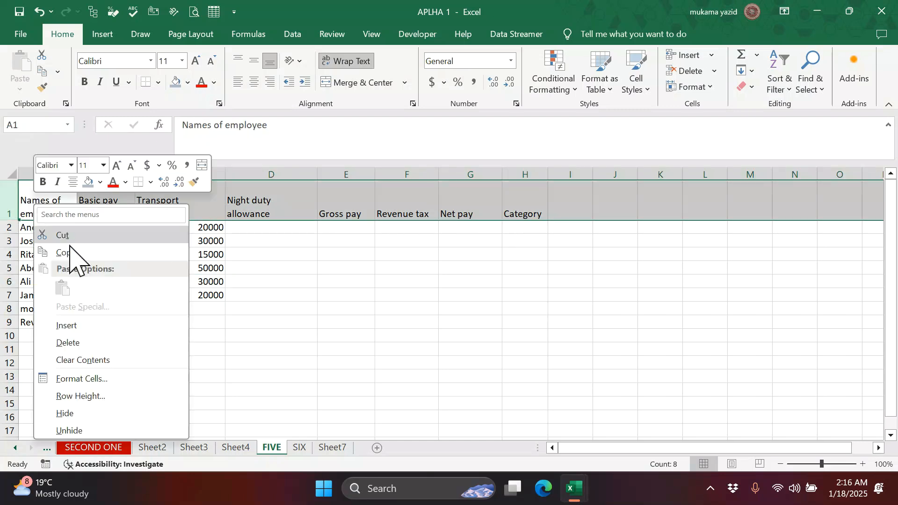
left_click(84, 328)
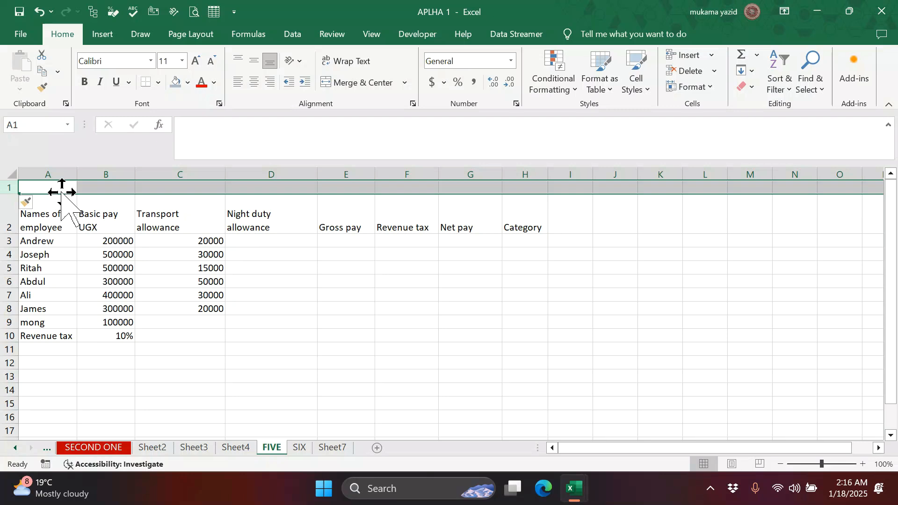
- Enter the placeholder title 'fghjxdffgjklj,mnbvcxvbnh' in A1 and select row 1 across the table
type("fghjxdffgjklj,mnbvcxvbnhm,")
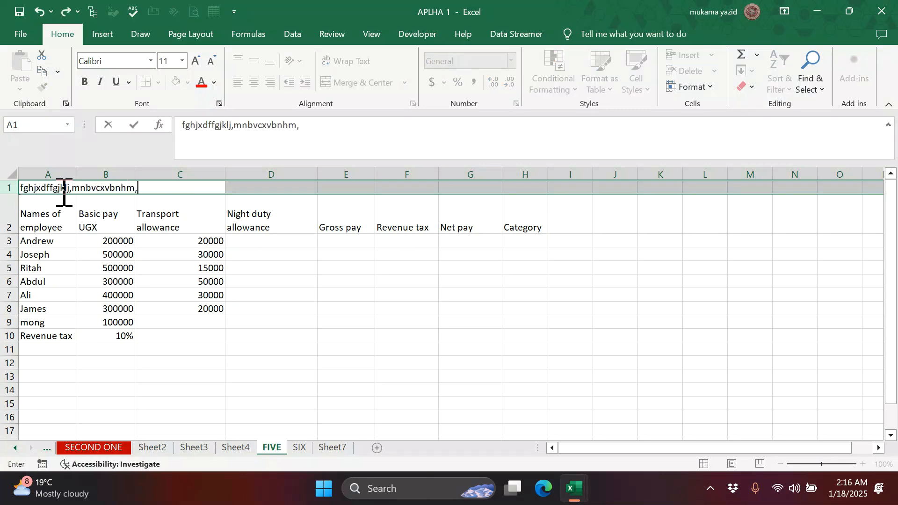
left_click(266, 304)
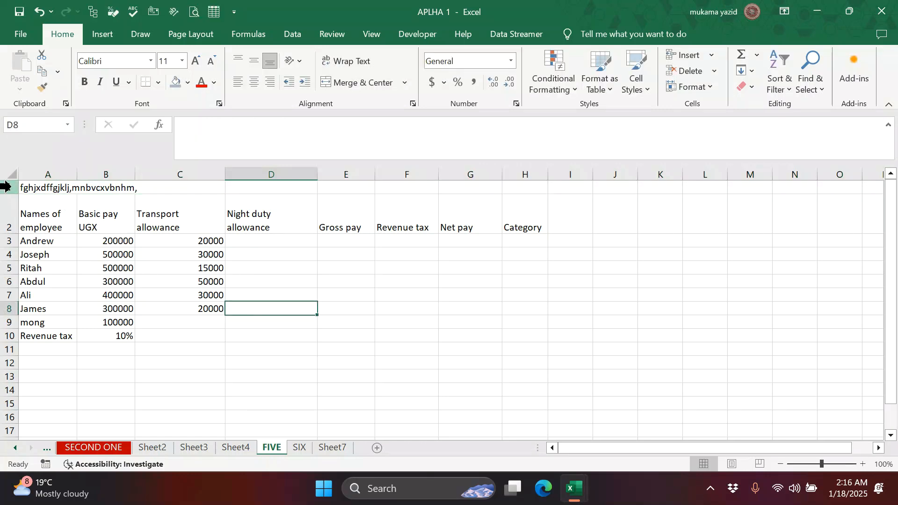
left_click(37, 189)
left_click_drag(46, 187, 515, 186)
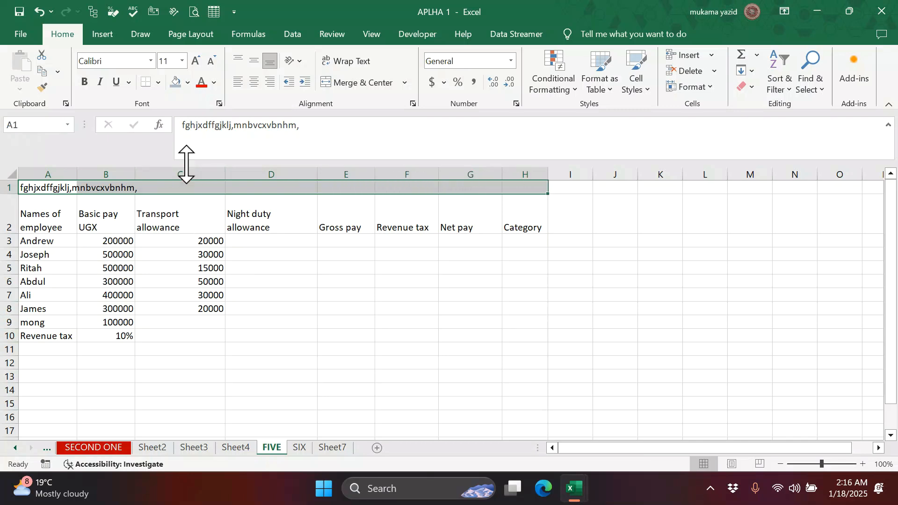
- Make the A1 title bold, 28-point and dark blue
left_click(405, 83)
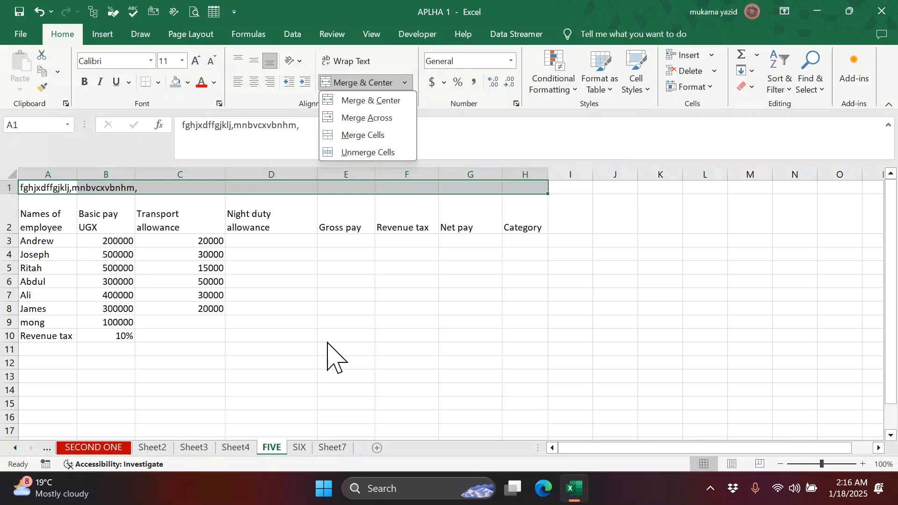
key("Escape")
left_click(333, 283)
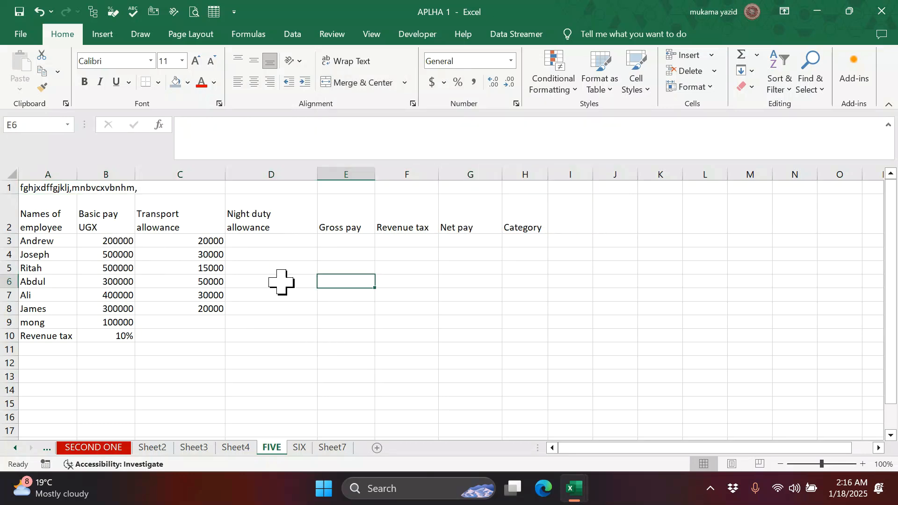
left_click(43, 188)
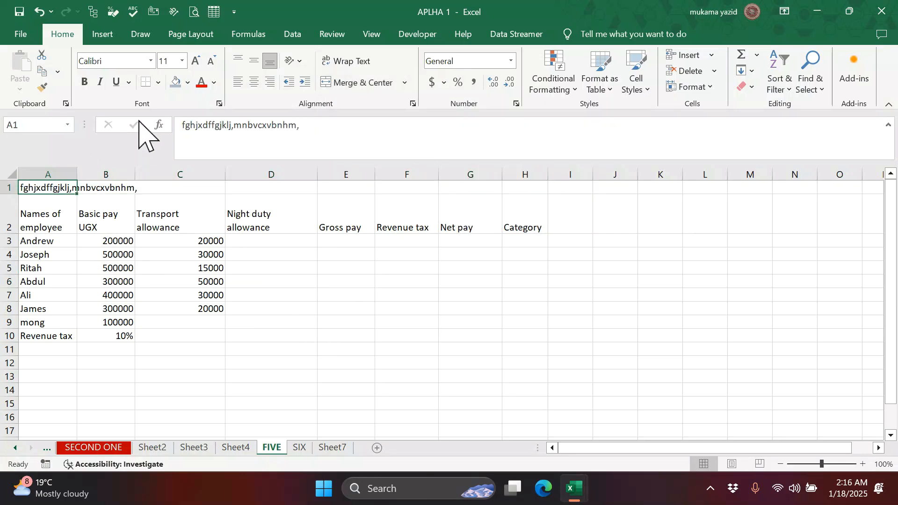
left_click(85, 82)
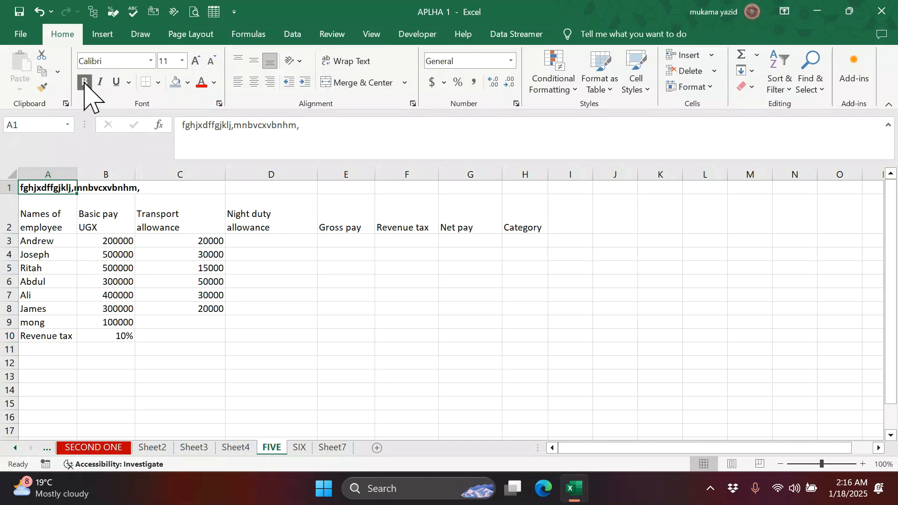
left_click(196, 60)
left_click(196, 60)
left_click(196, 60)
left_click(196, 60)
left_click(196, 60)
left_click(197, 60)
left_click(196, 60)
left_click(196, 60)
left_click(196, 60)
left_click(214, 83)
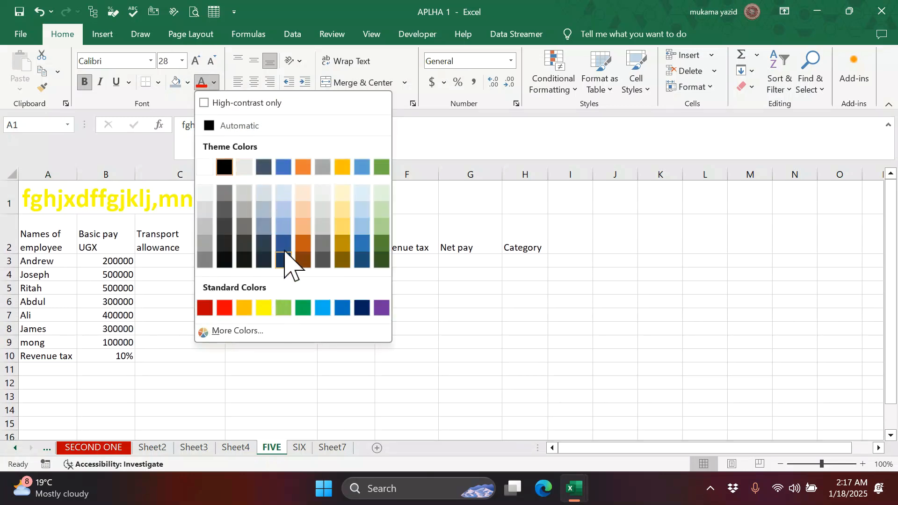
left_click(362, 309)
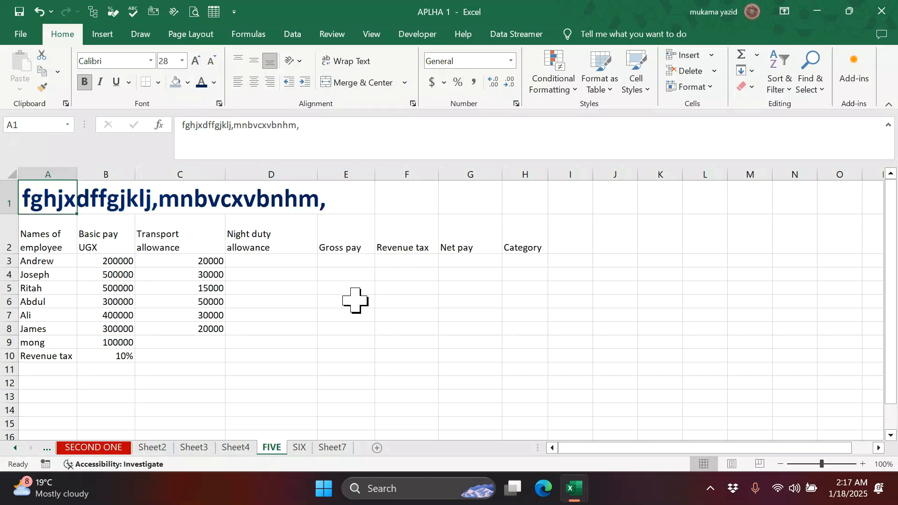
- Merge and centre the title across A1 to H1
left_click(276, 220)
left_click_drag(54, 200, 522, 199)
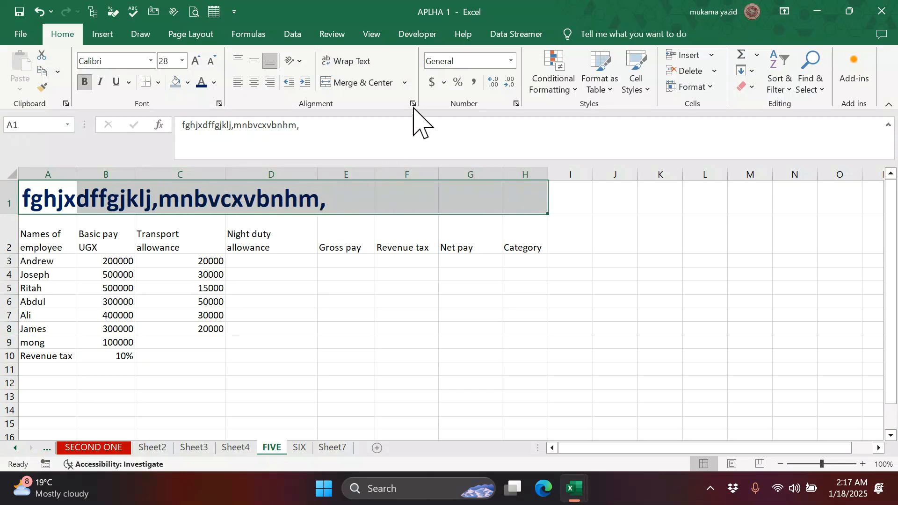
left_click(405, 83)
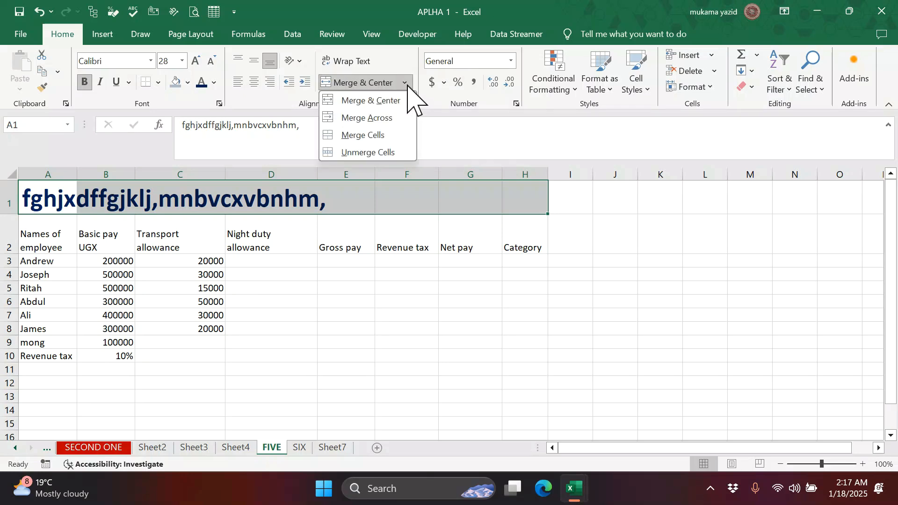
left_click(369, 106)
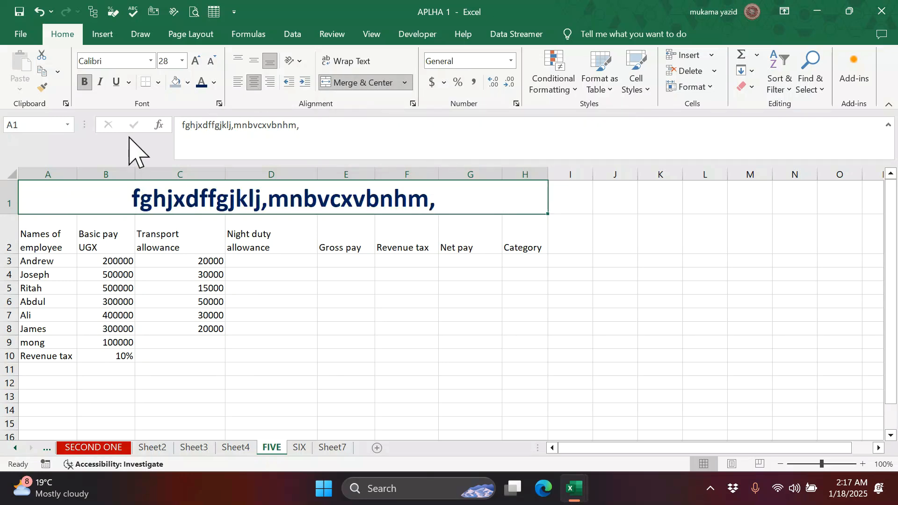
- Give the merged title cell in row 1 a light-blue fill
left_click(188, 83)
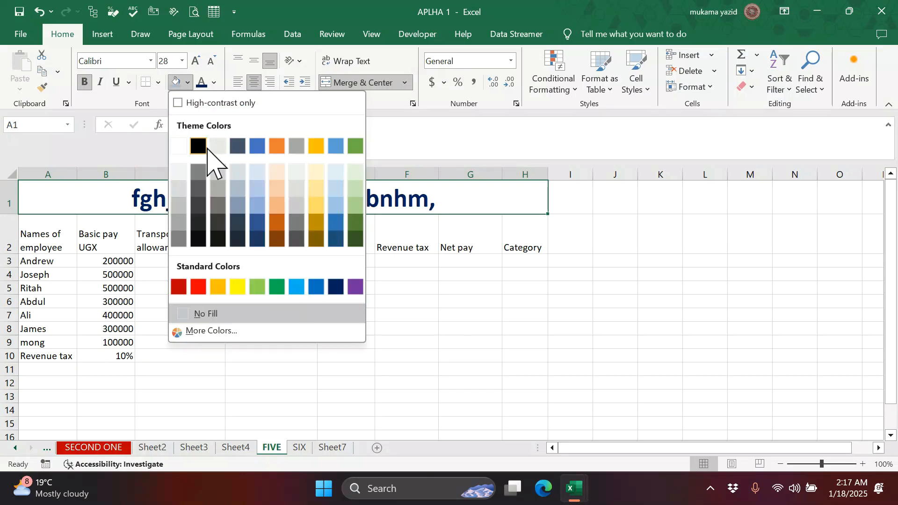
left_click(257, 171)
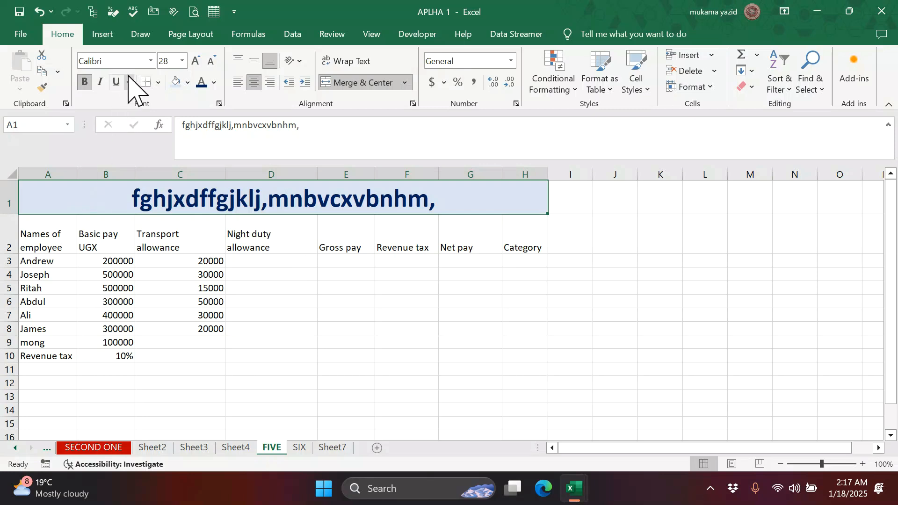
left_click(158, 83)
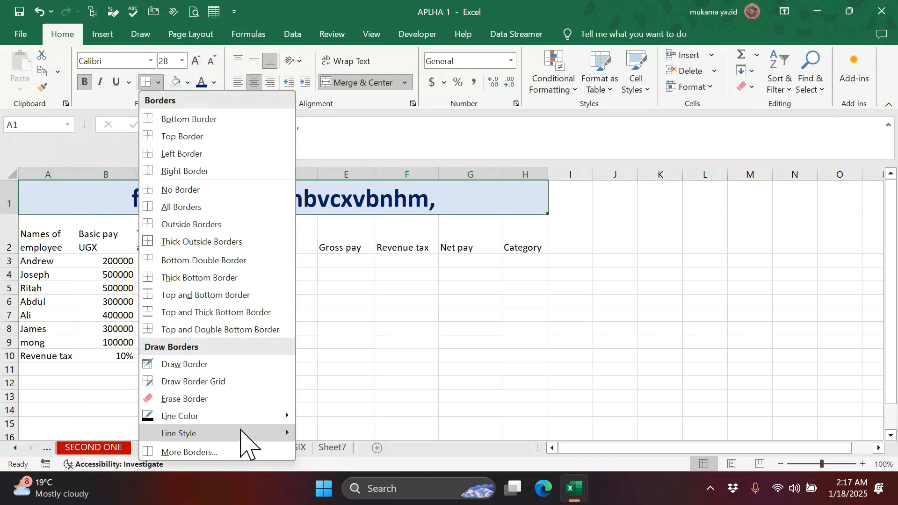
left_click(521, 304)
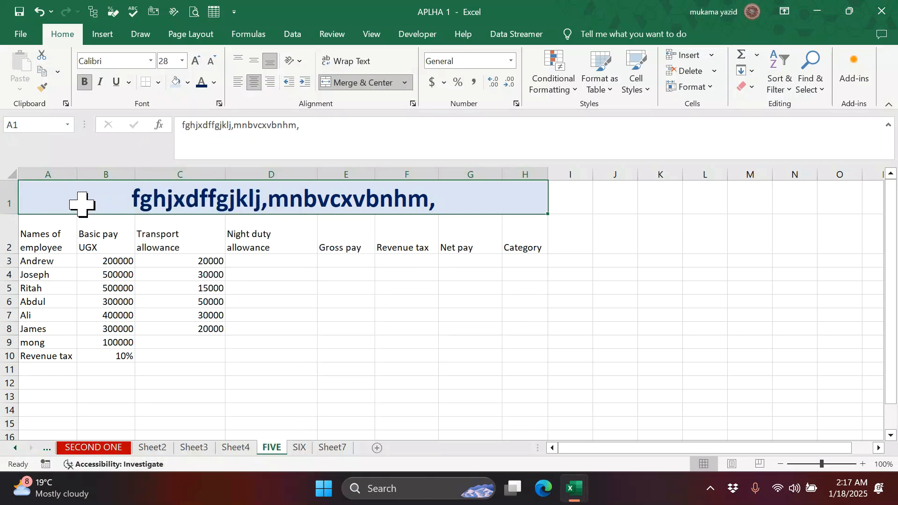
- Apply All Borders to the A1:H10 pay table, then open the More Borders settings
mouse_move(61, 198)
left_mouse_down()
mouse_move(363, 195)
mouse_move(521, 236)
mouse_move(527, 359)
left_mouse_up()
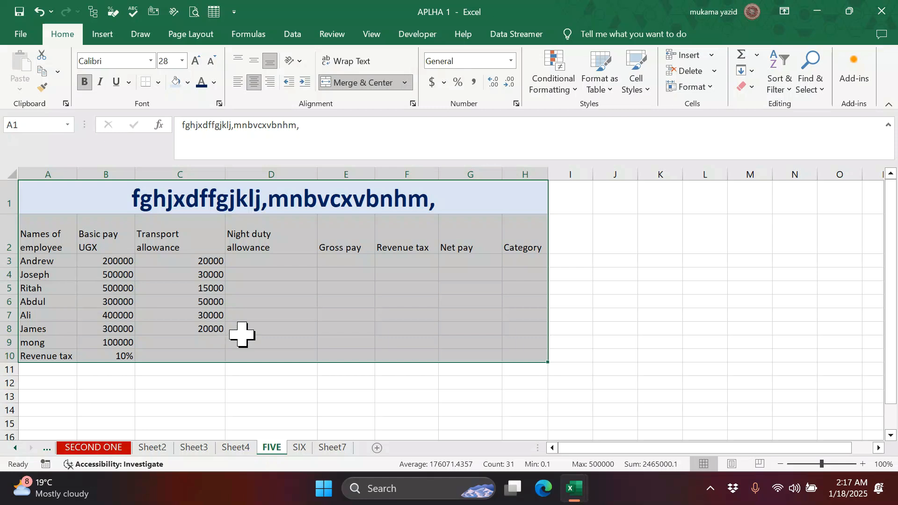
left_click(159, 83)
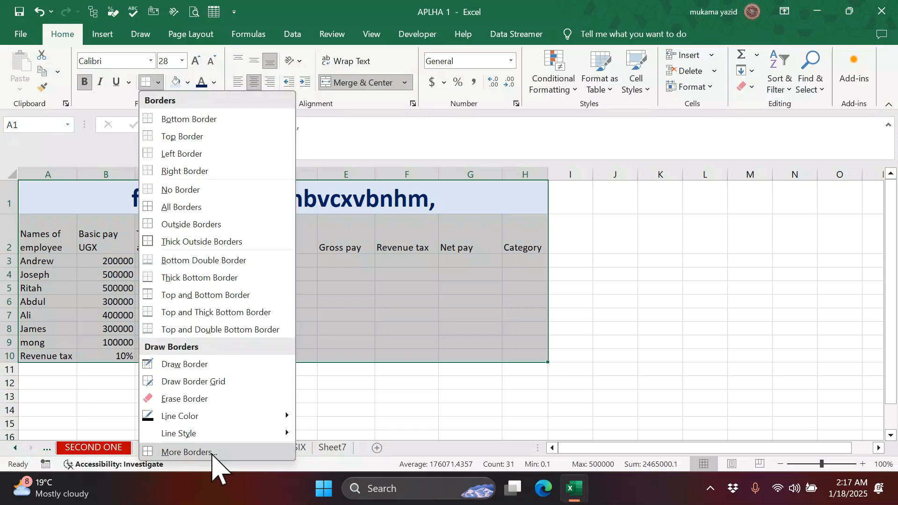
left_click(176, 206)
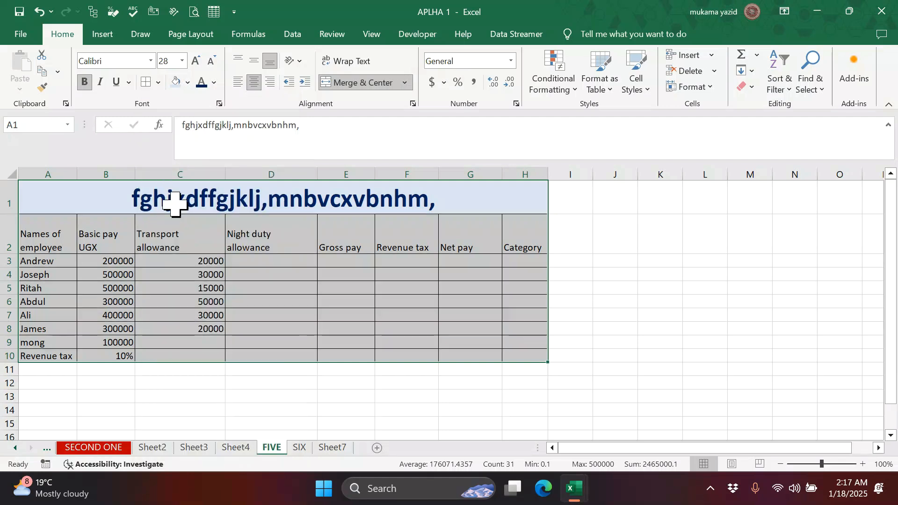
left_click(158, 83)
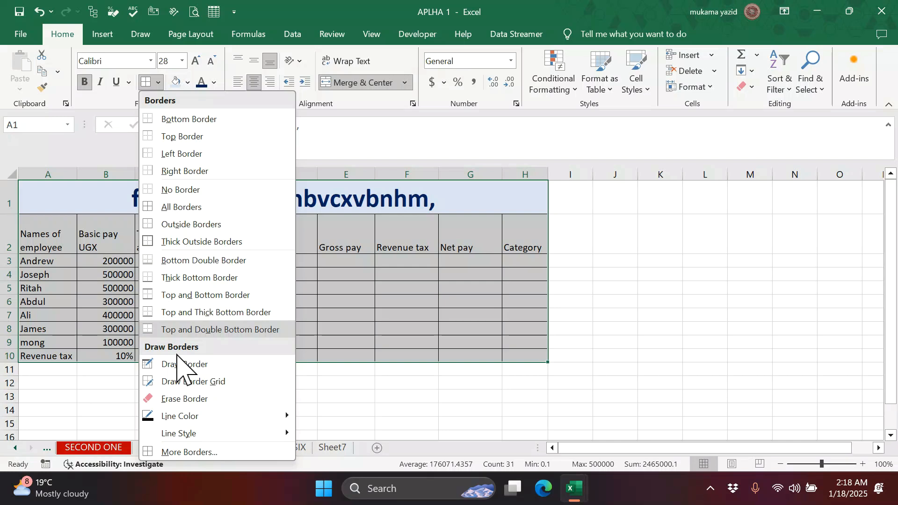
left_click(201, 453)
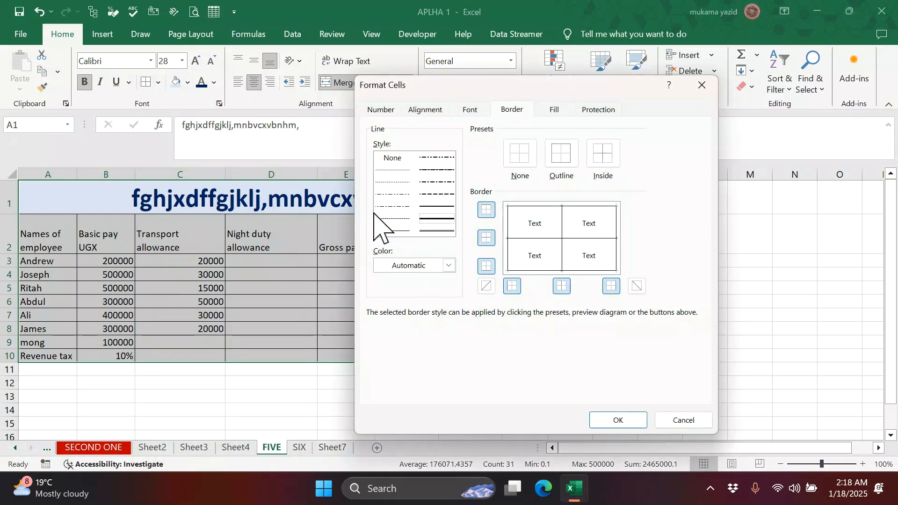
- Give the table a red outline and dashed blue inside borders
left_click(449, 266)
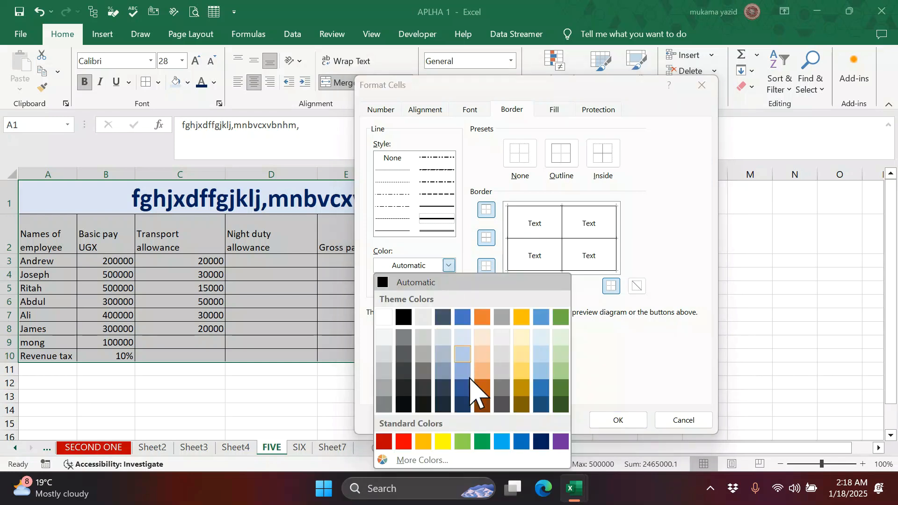
left_click(403, 441)
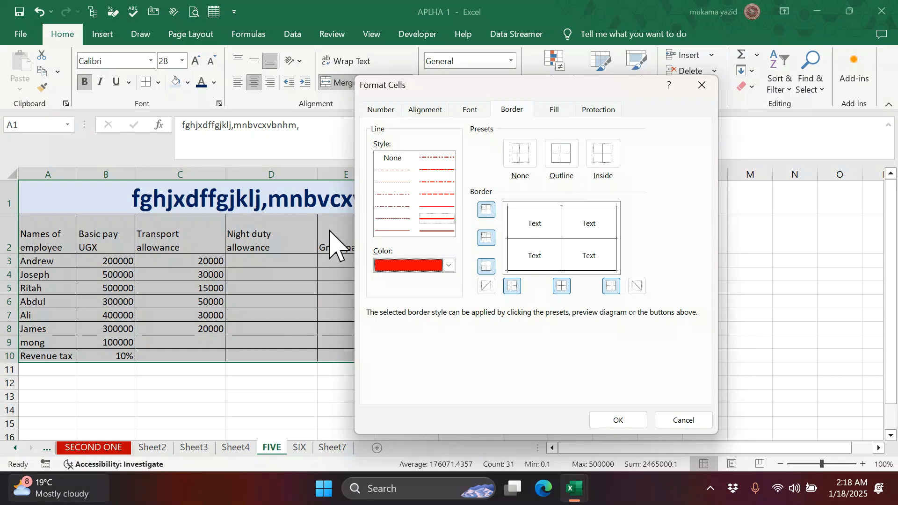
left_click(564, 160)
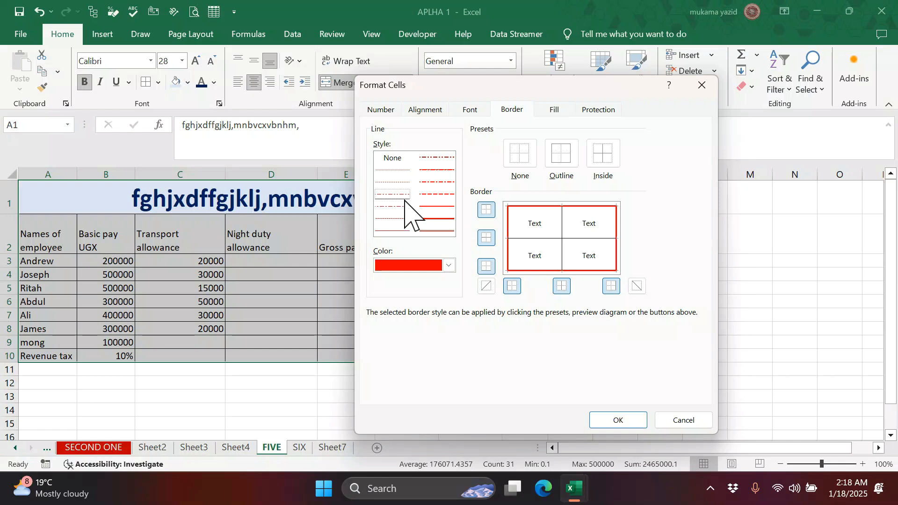
left_click(449, 265)
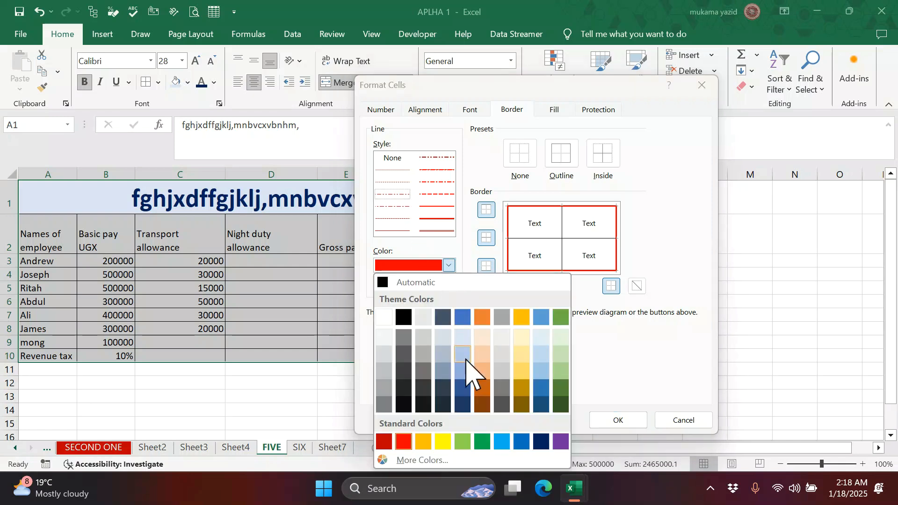
left_click(543, 388)
left_click(599, 159)
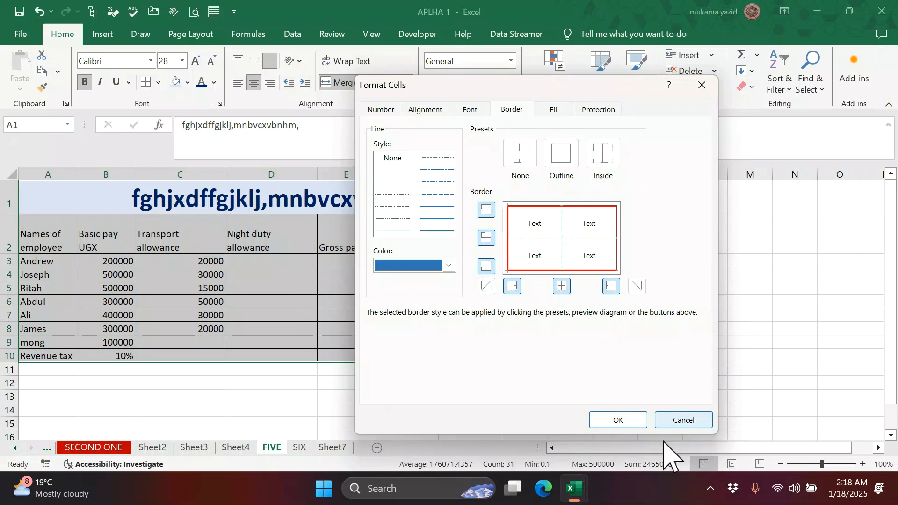
left_click(626, 422)
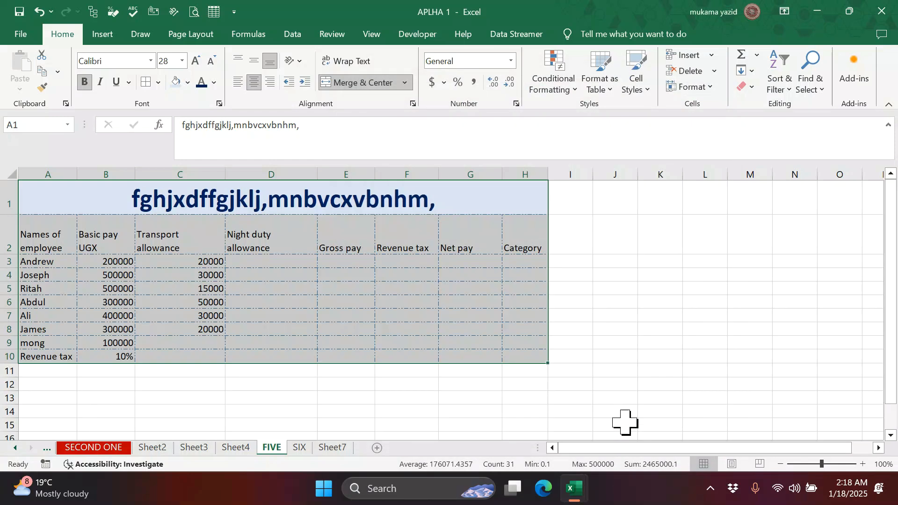
- Deselect the table to view its borders and show previews of the open workbooks
left_click(630, 314)
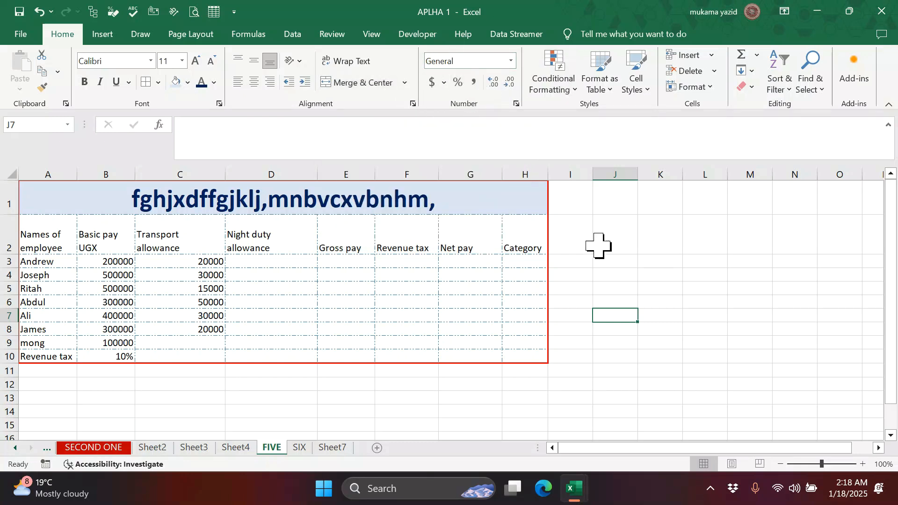
mouse_move(582, 497)
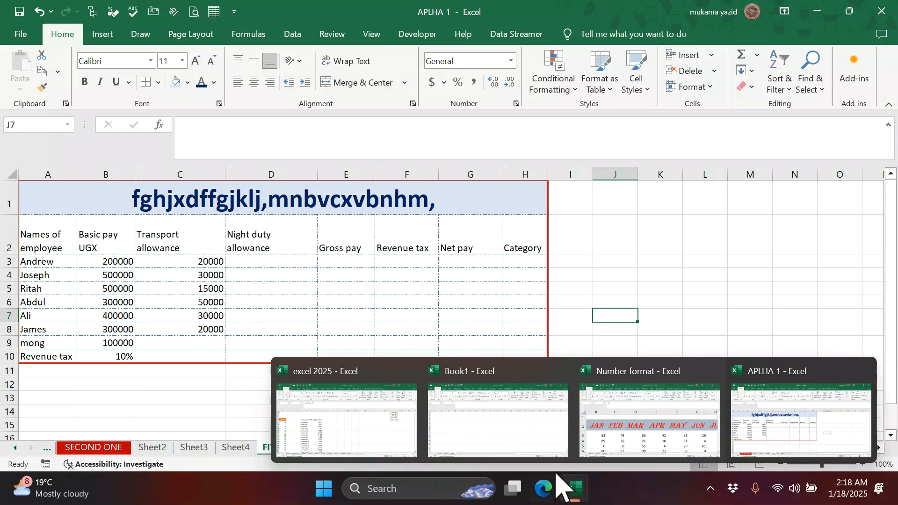
- Switch to the Number format workbook and look over Sheet3
mouse_move(583, 481)
left_click(628, 427)
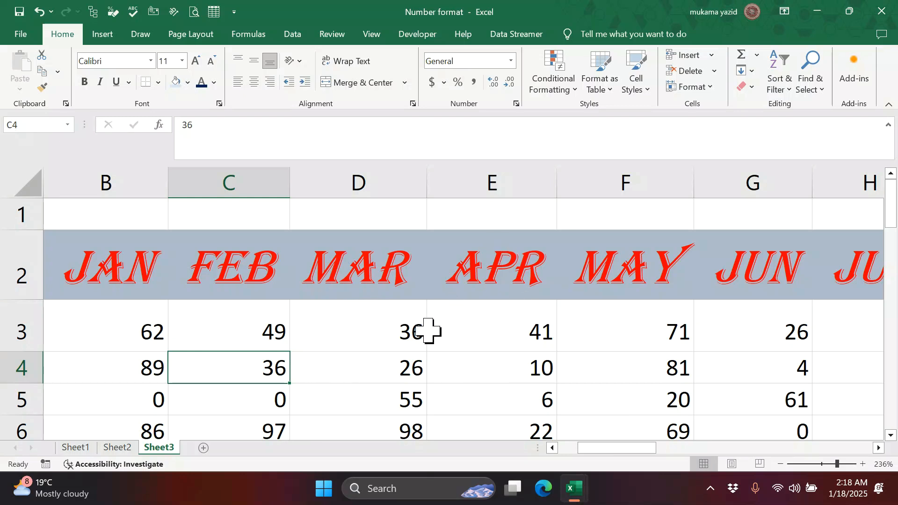
scroll(427, 331, "down", 2)
scroll(421, 327, "up", 2)
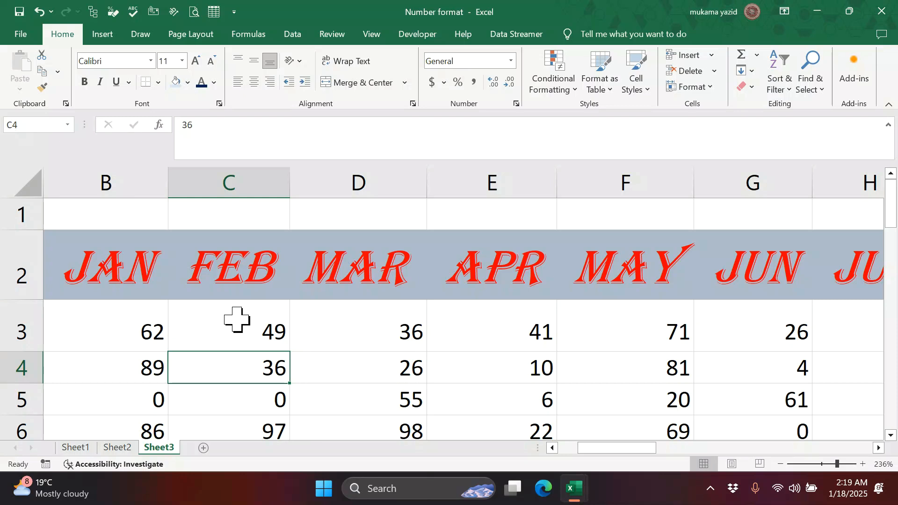
scroll(236, 321, "down", 3)
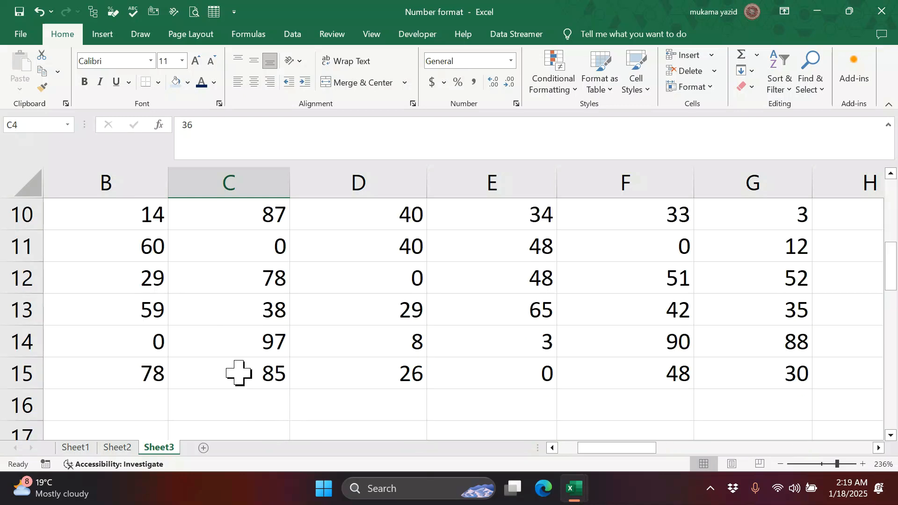
scroll(313, 344, "up", 3)
scroll(313, 344, "down", 1)
scroll(305, 341, "up", 1)
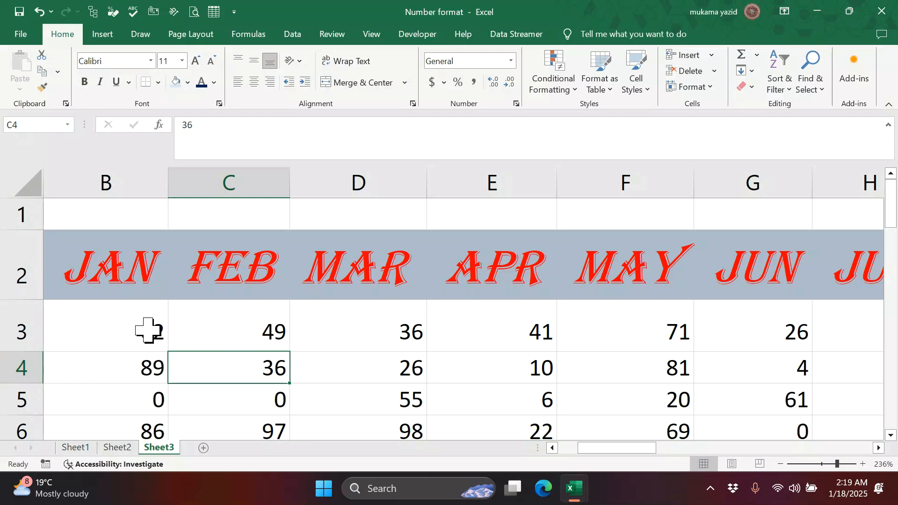
- Select the month figures B3:G15 and zoom the sheet out to 104%
left_click_drag(148, 330, 754, 447)
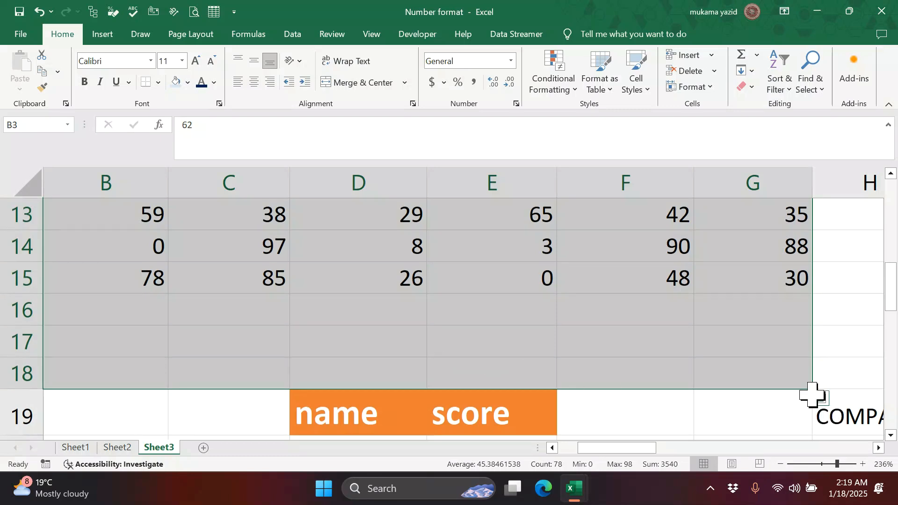
mouse_move(812, 390)
left_mouse_down()
mouse_move(795, 345)
mouse_move(796, 302)
left_mouse_up()
scroll(726, 363, "up", 4)
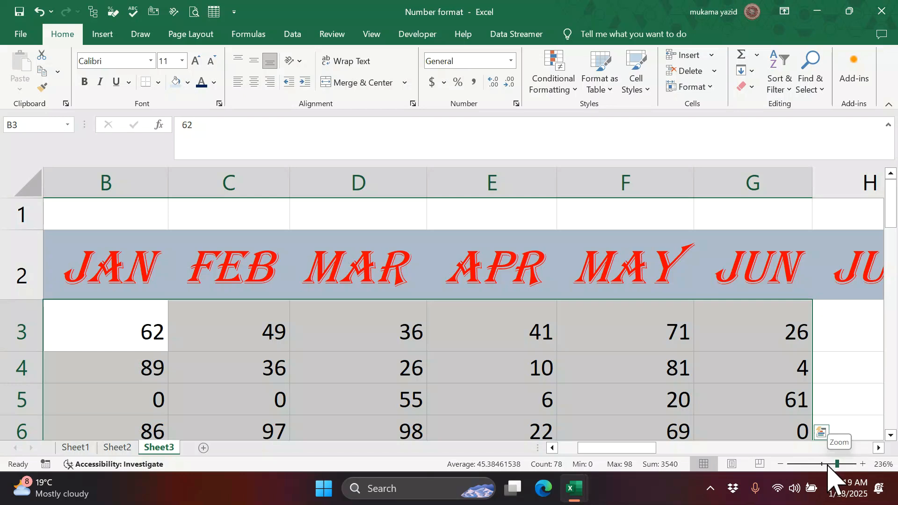
left_click(828, 465)
left_click(824, 465)
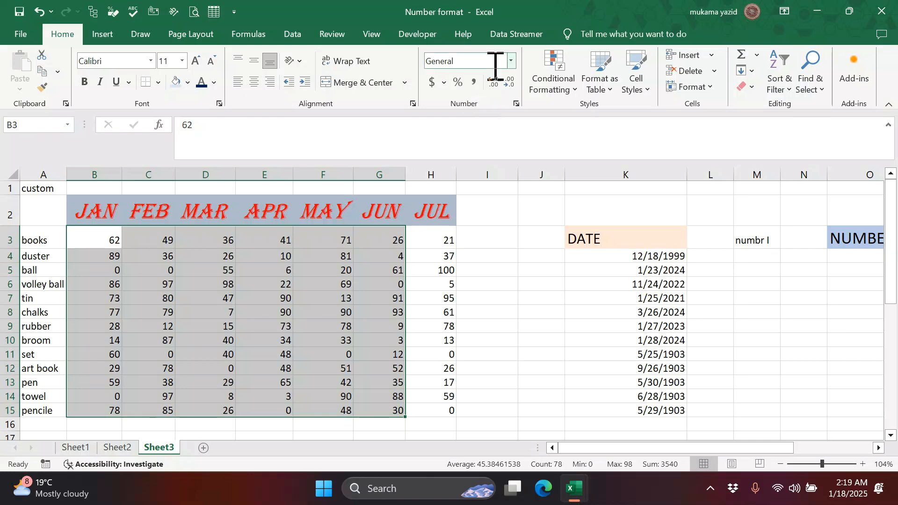
- Format B3:G15 as Number with zero decimal places, then check cells G3 and H3
left_click(512, 61)
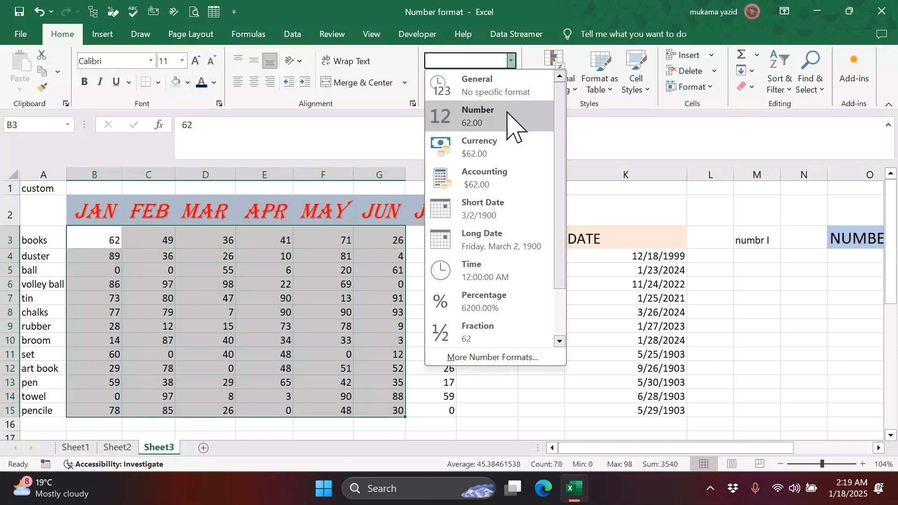
left_click(514, 125)
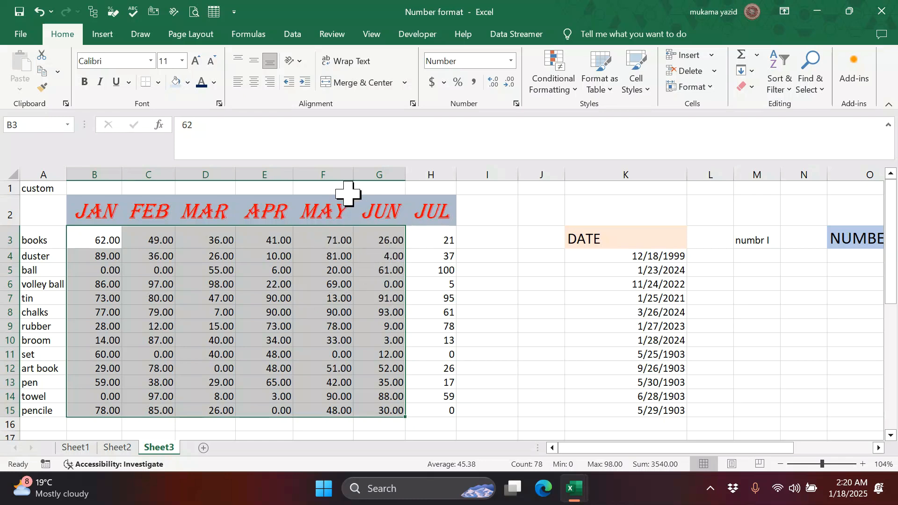
left_click(509, 82)
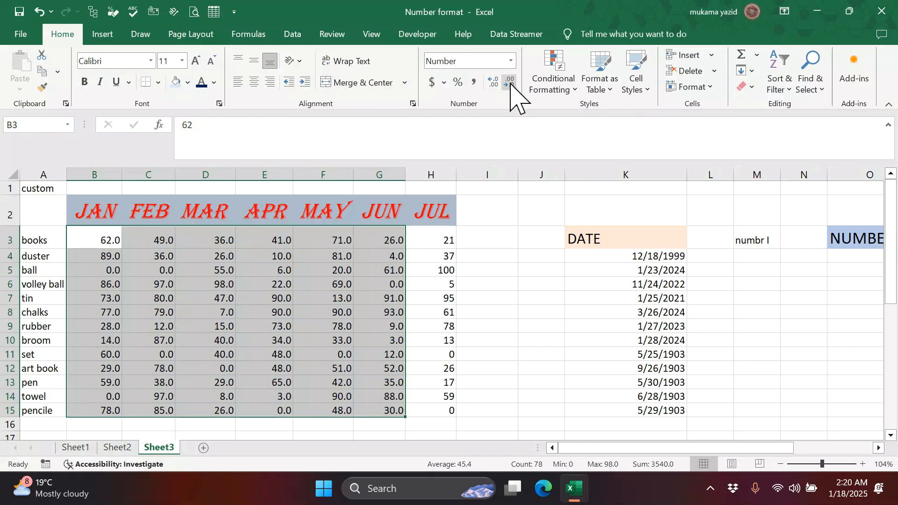
left_click(510, 83)
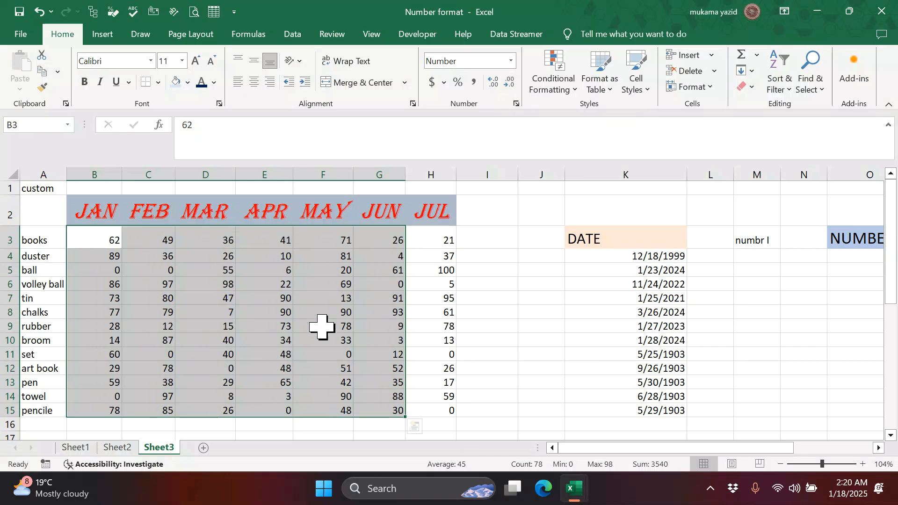
left_click(487, 311)
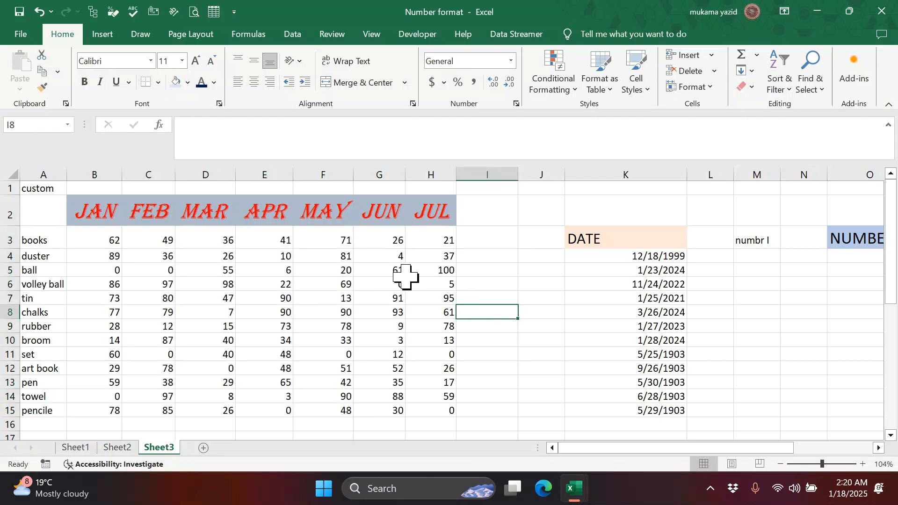
left_click(379, 239)
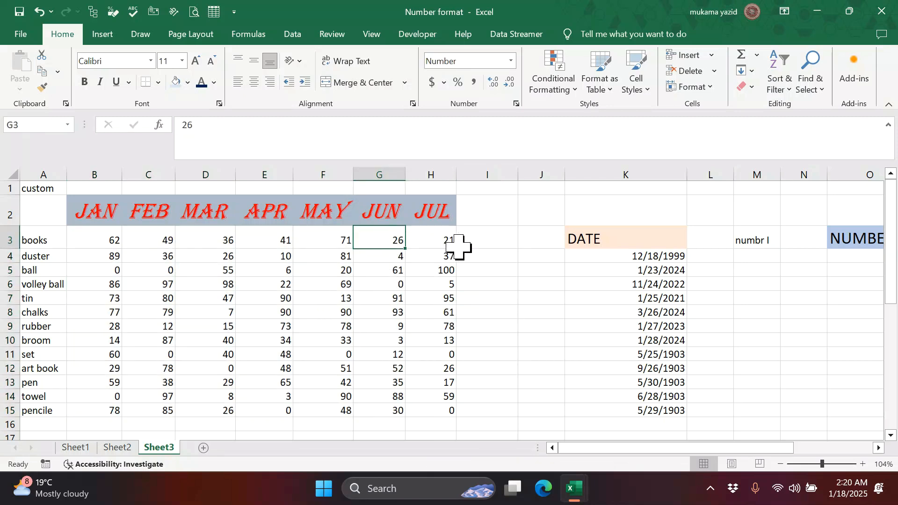
left_click(442, 238)
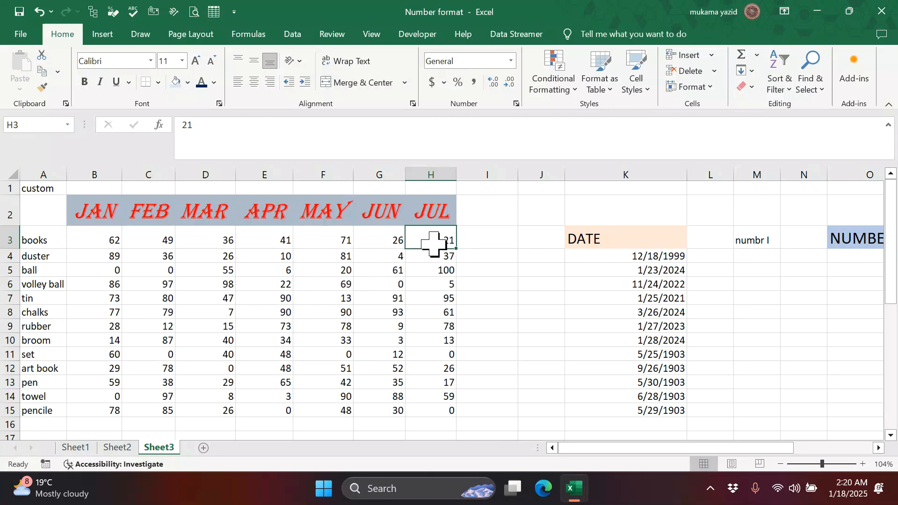
- Hide the JUL values in H3:H15 with the custom number format ;;;
left_click_drag(444, 238, 450, 414)
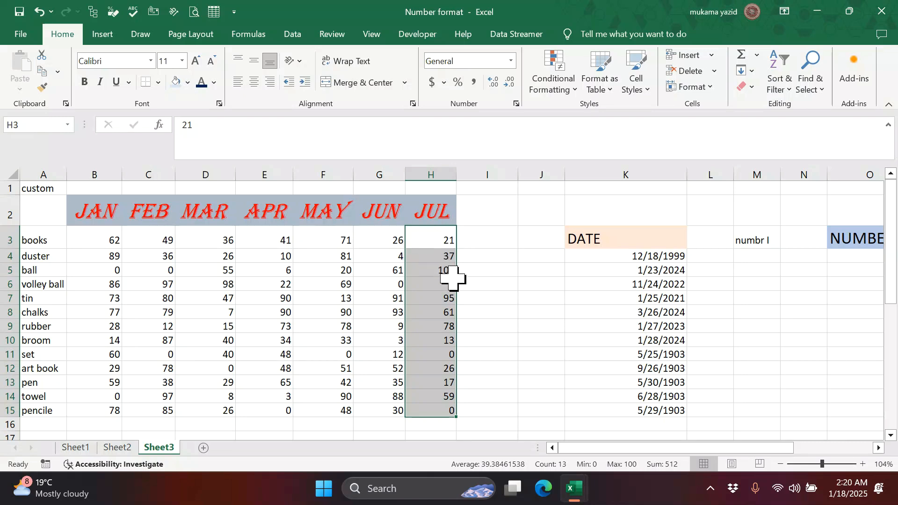
left_click(516, 104)
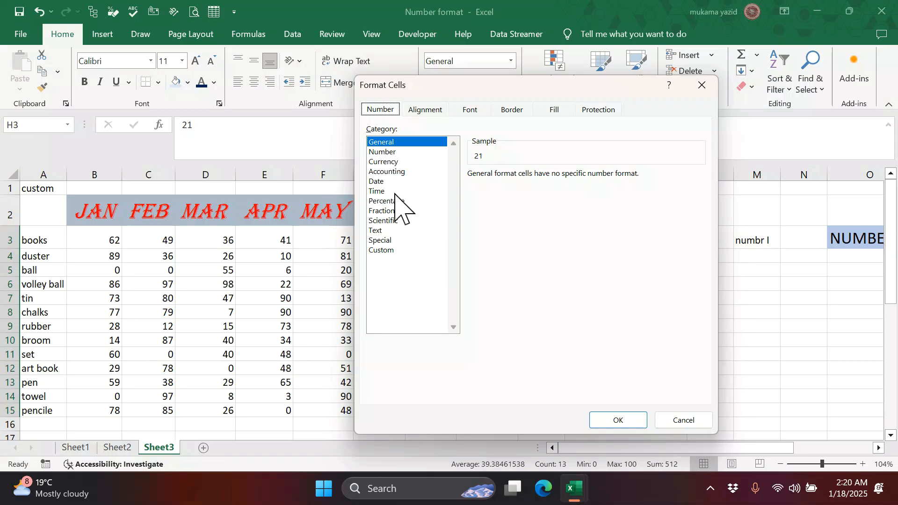
left_click(387, 251)
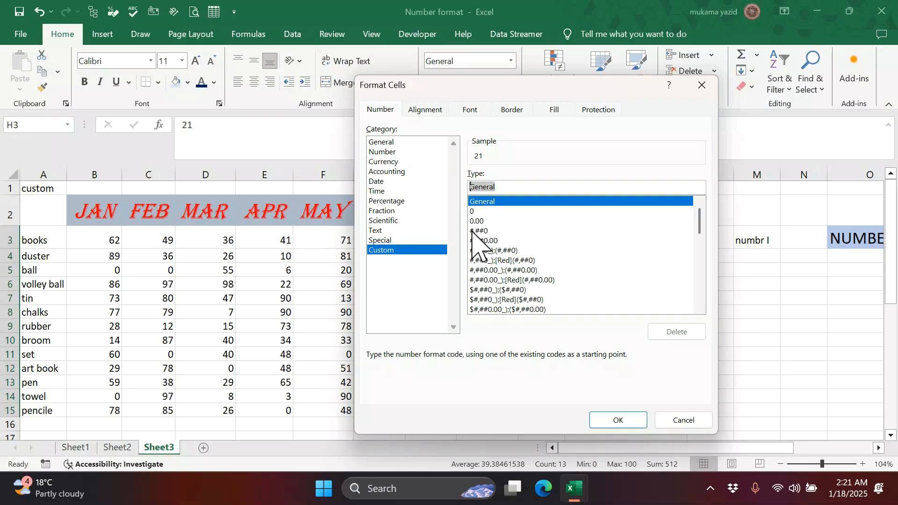
type(";;;")
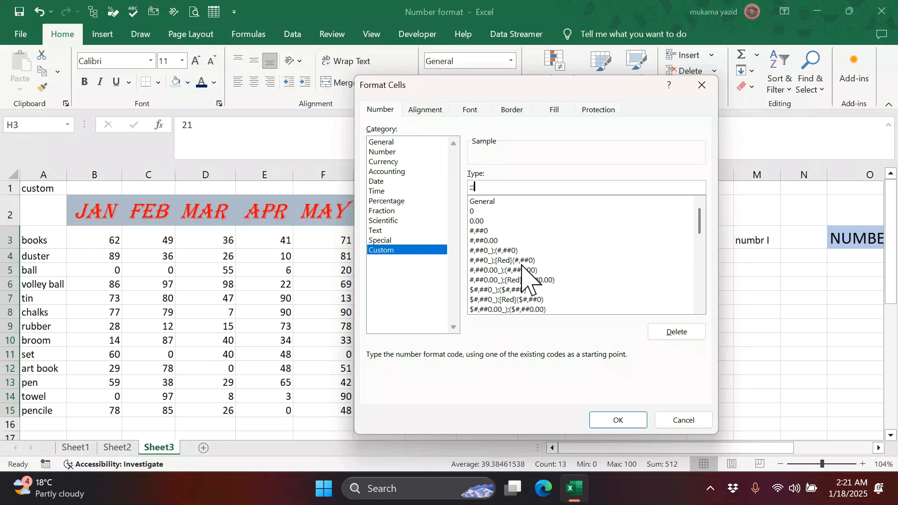
left_click(620, 422)
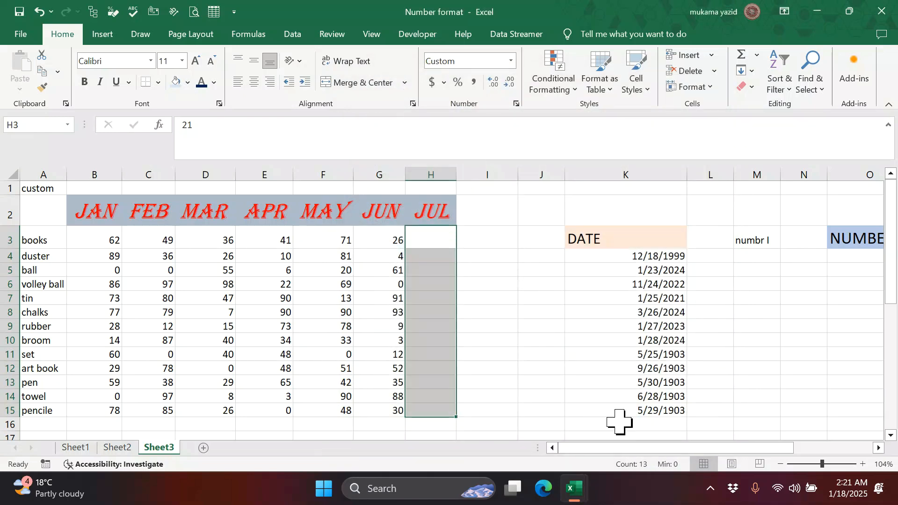
left_click(483, 330)
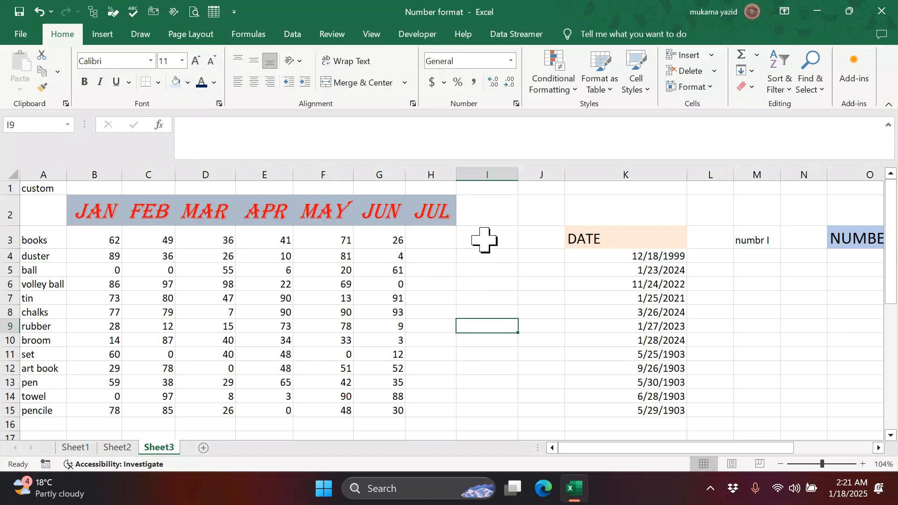
left_click(437, 241)
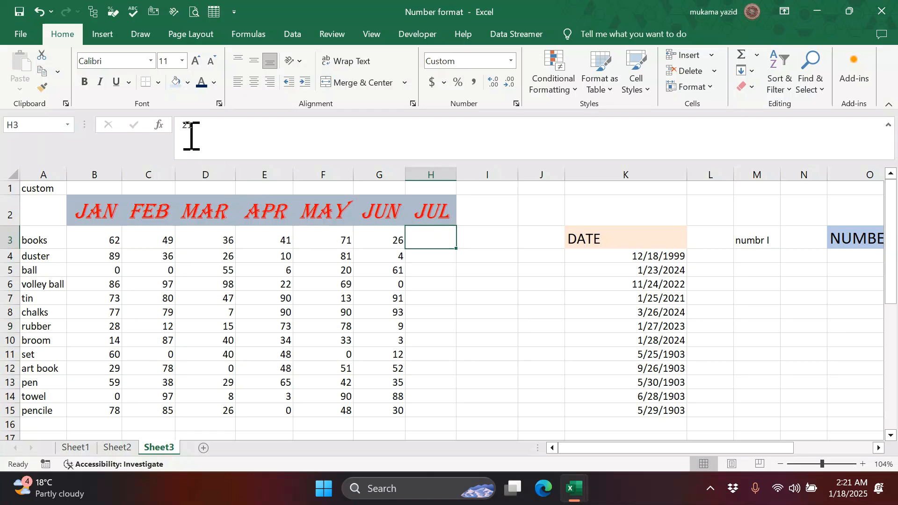
left_click(496, 241)
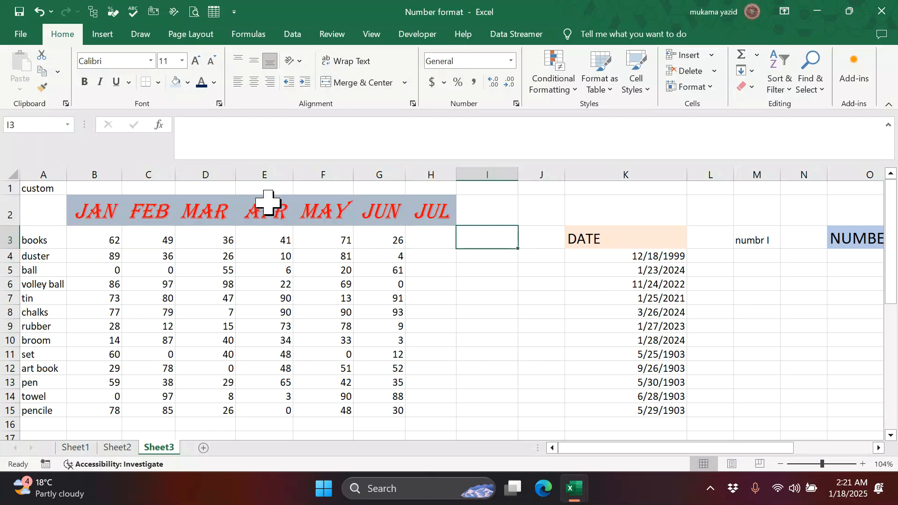
left_click(424, 256)
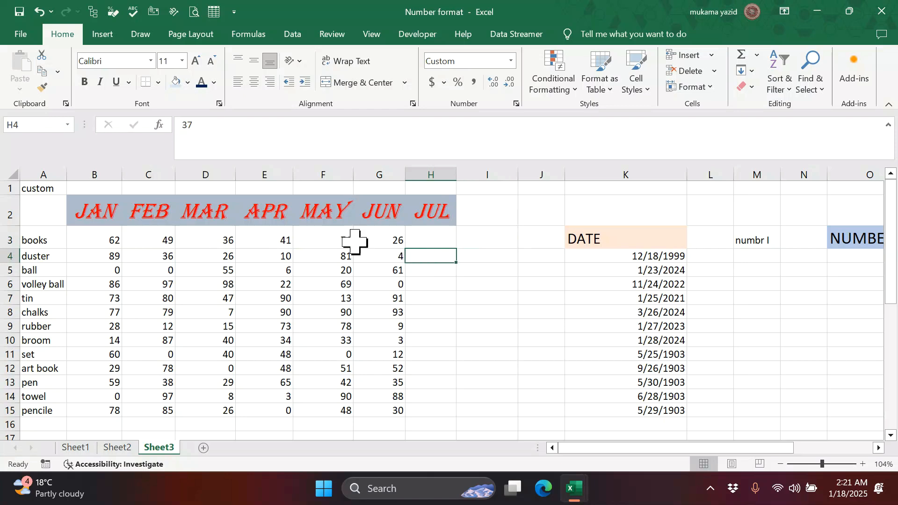
left_click(485, 257)
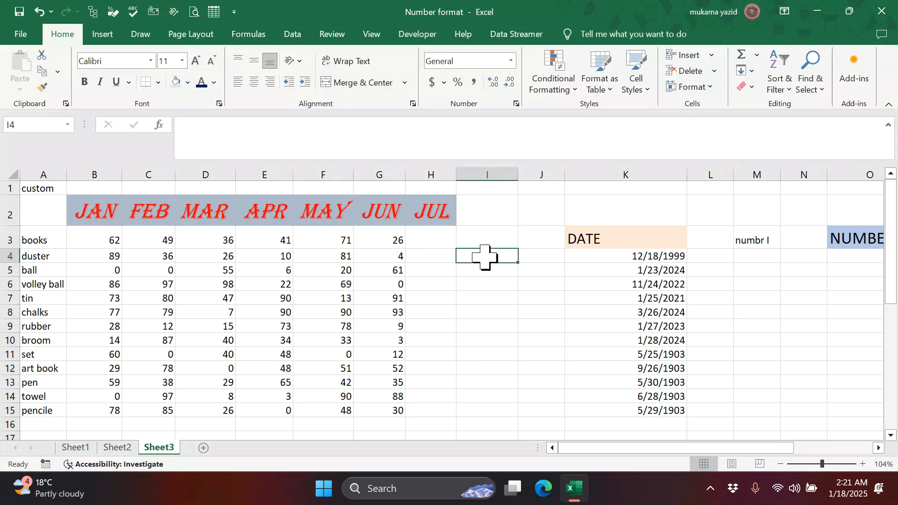
left_click(428, 284)
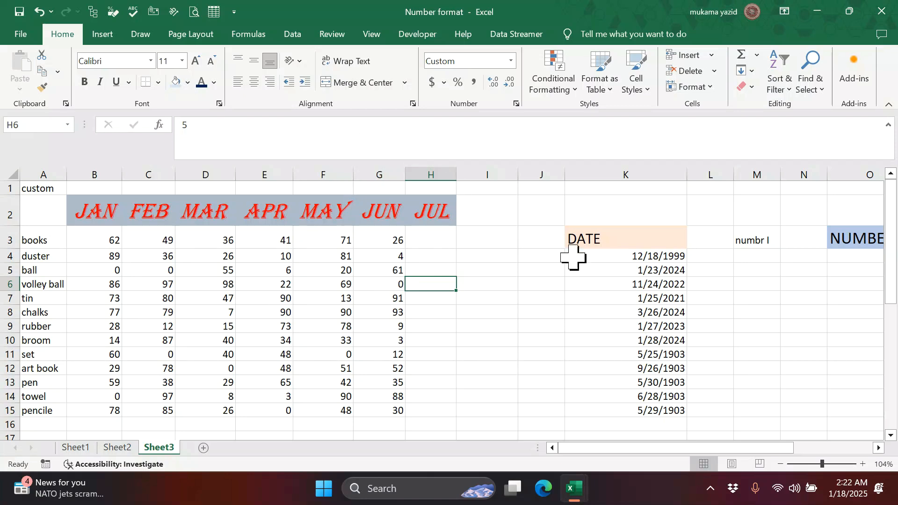
left_click(656, 258)
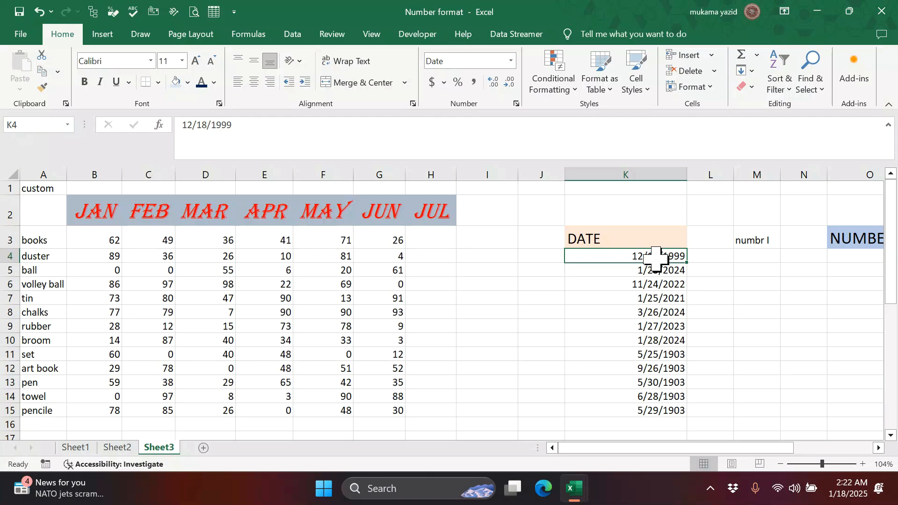
left_click(674, 284)
left_click(669, 326)
- Enter 23454, 445, 5666 and 5567 into I3:I6 and select them
left_click_drag(652, 261, 672, 396)
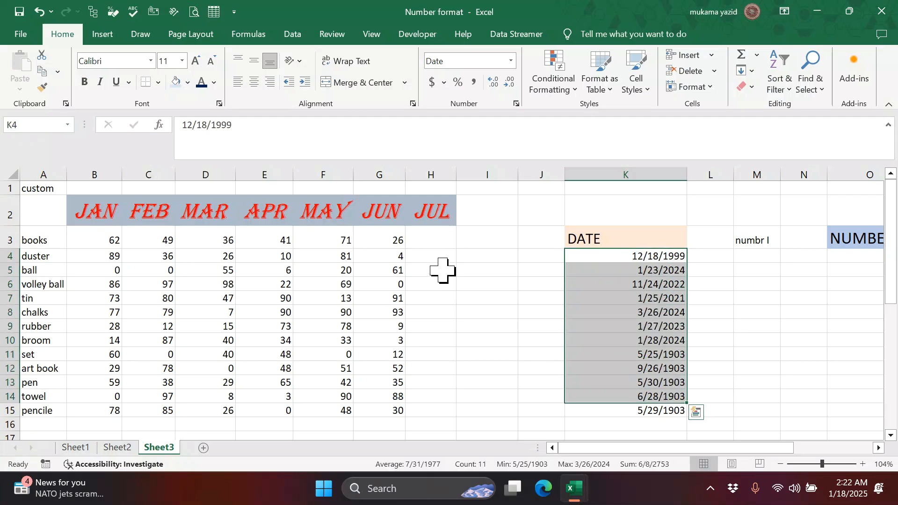
left_click(483, 244)
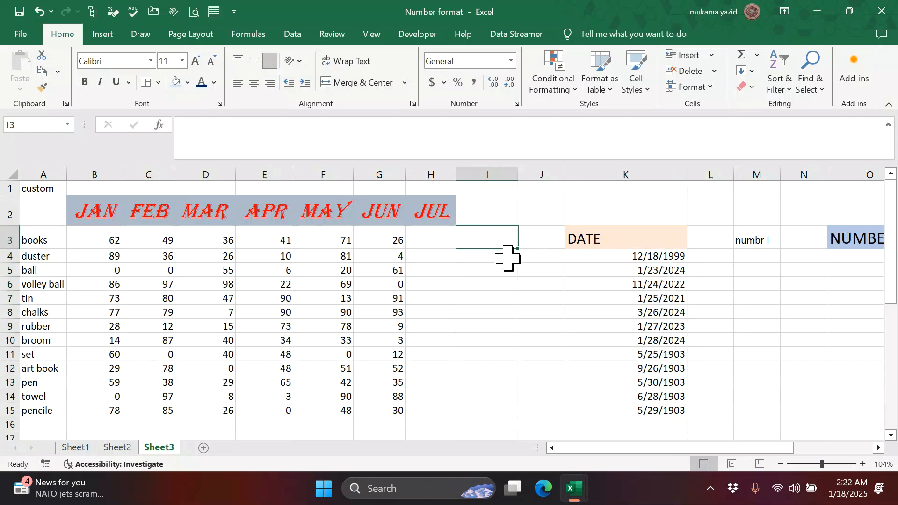
type("23454")
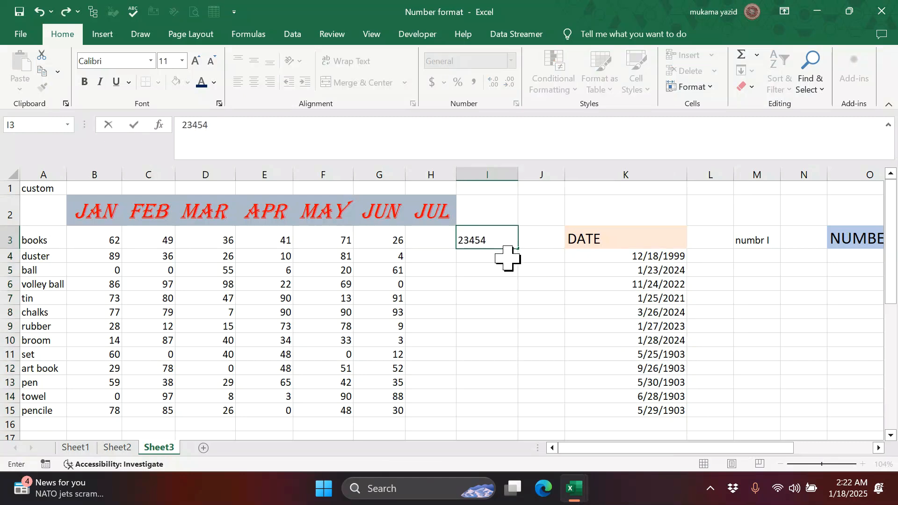
key("Return")
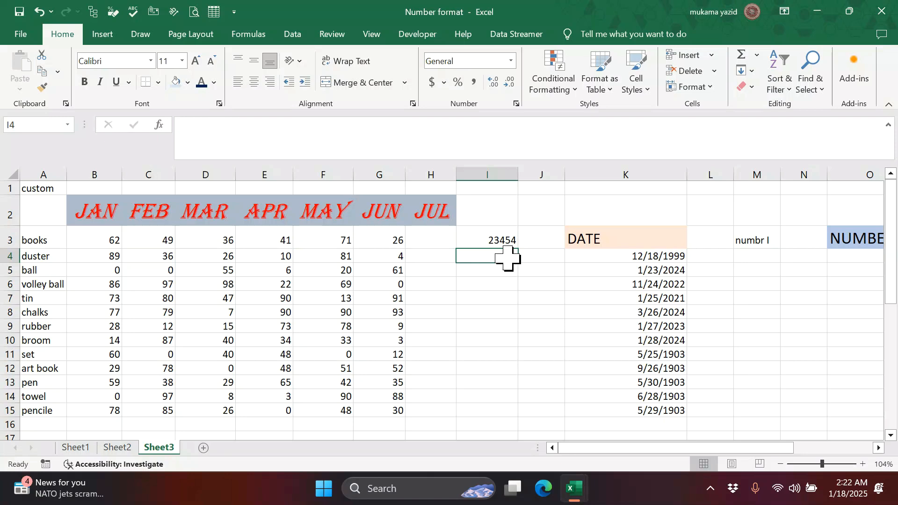
type("445")
key("Return")
type("5666")
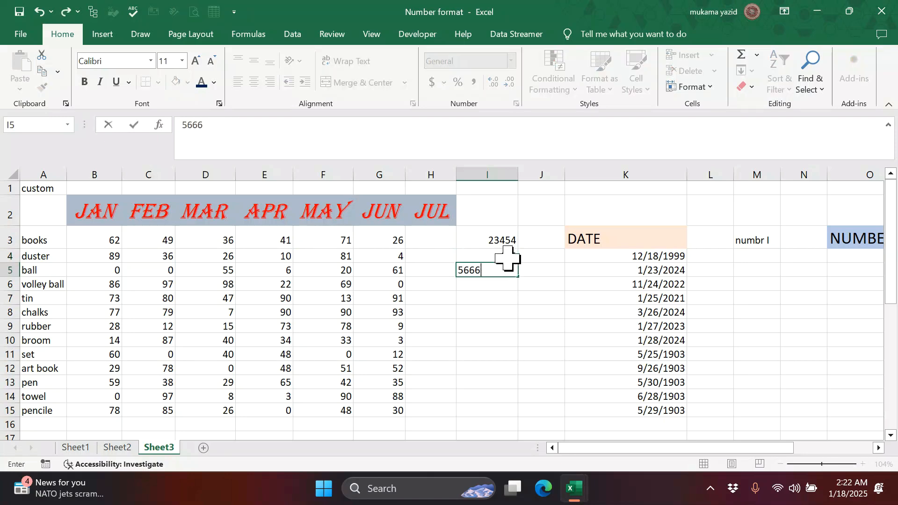
key("Return")
type("5567")
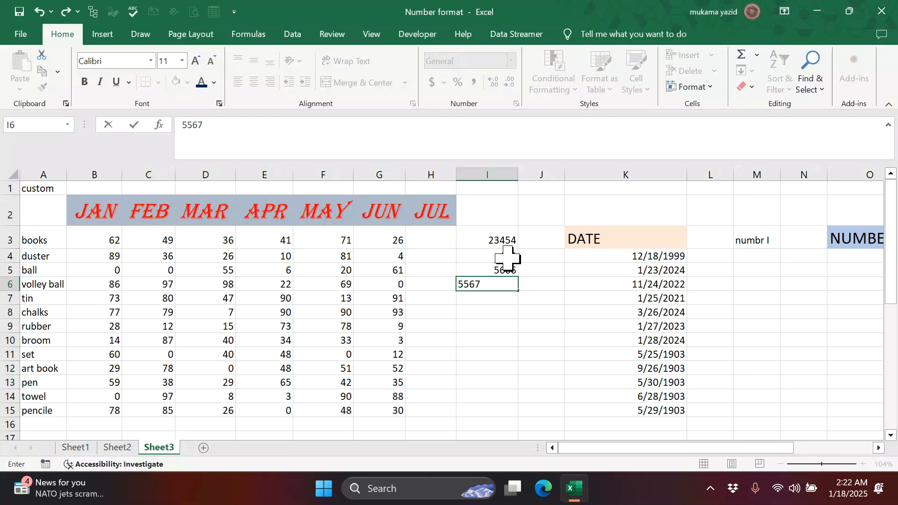
key("Return")
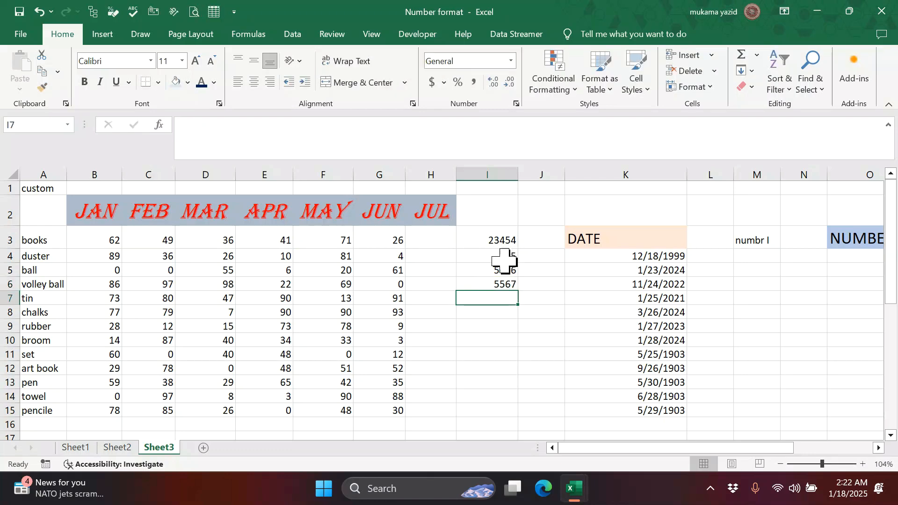
left_click_drag(497, 240, 505, 287)
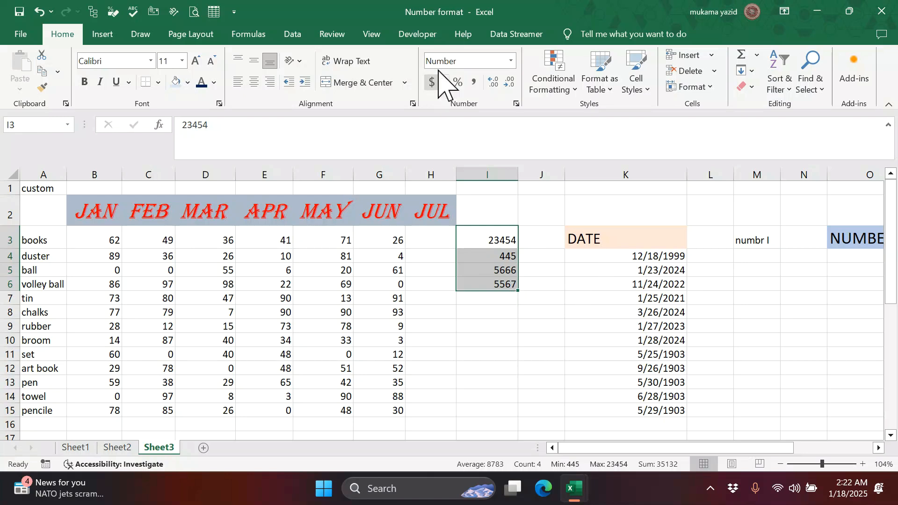
- Format I3:I6 as Short Date, review the dates, then select K4:K15
left_click(513, 62)
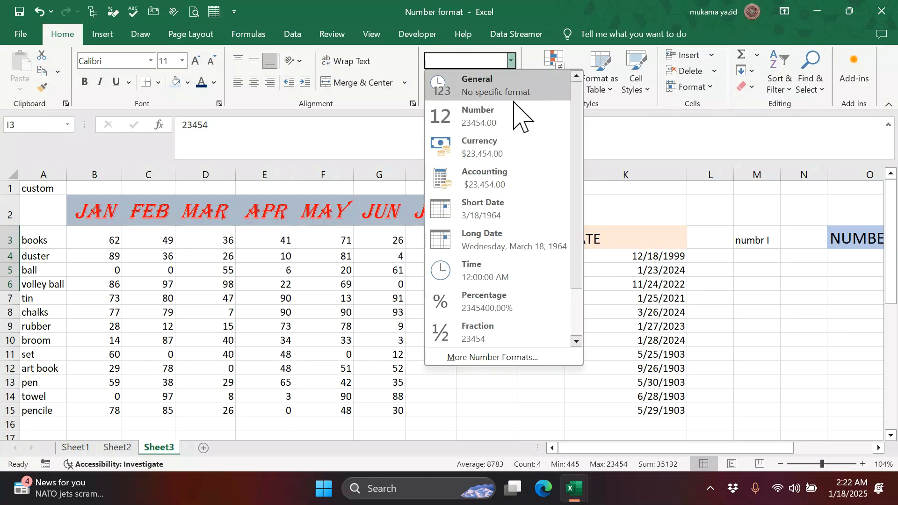
left_click(518, 219)
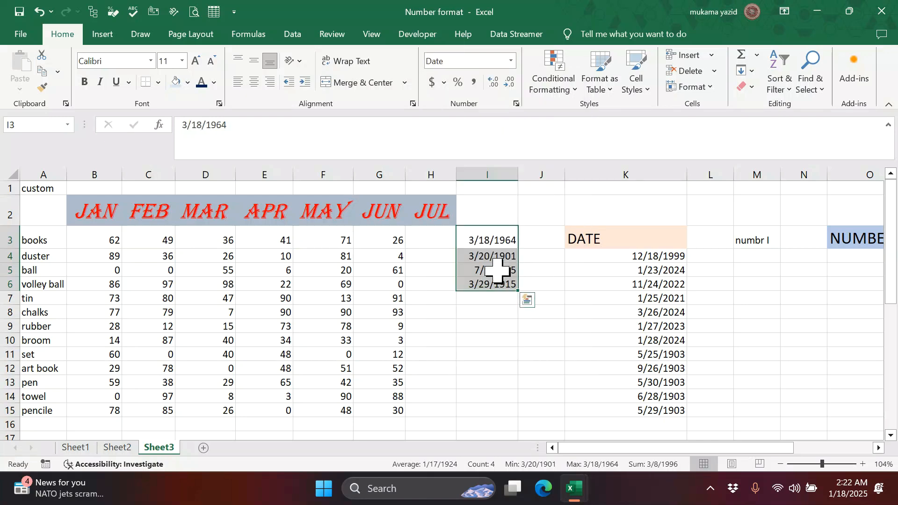
left_click(512, 237)
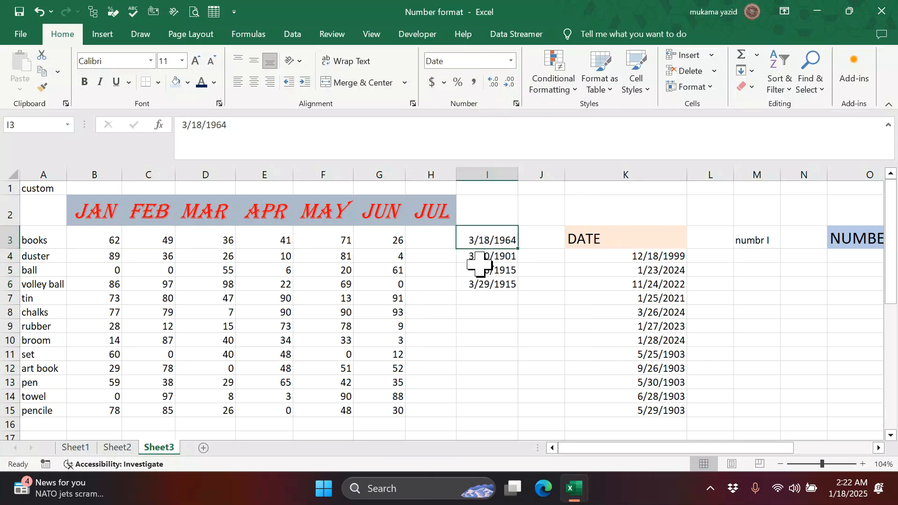
key("Down")
key("Down")
key("Down")
left_click(493, 256)
key("Up")
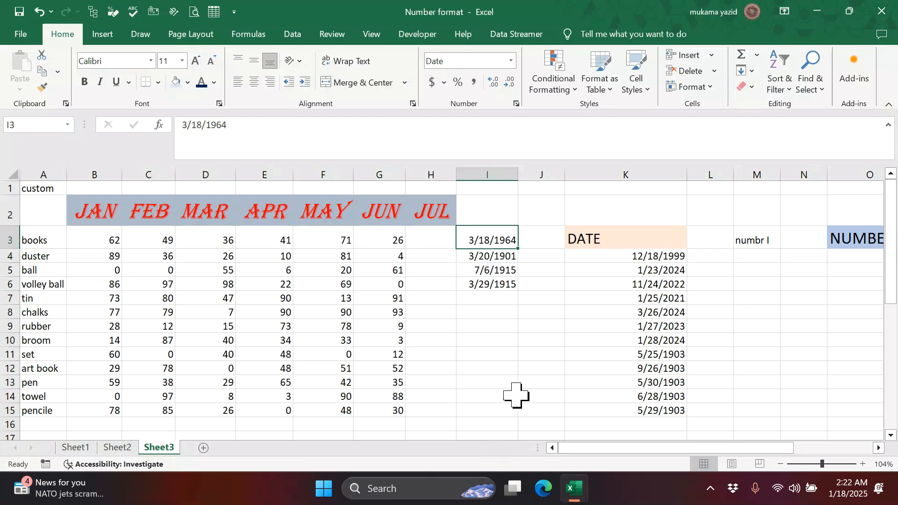
left_click_drag(645, 257, 676, 409)
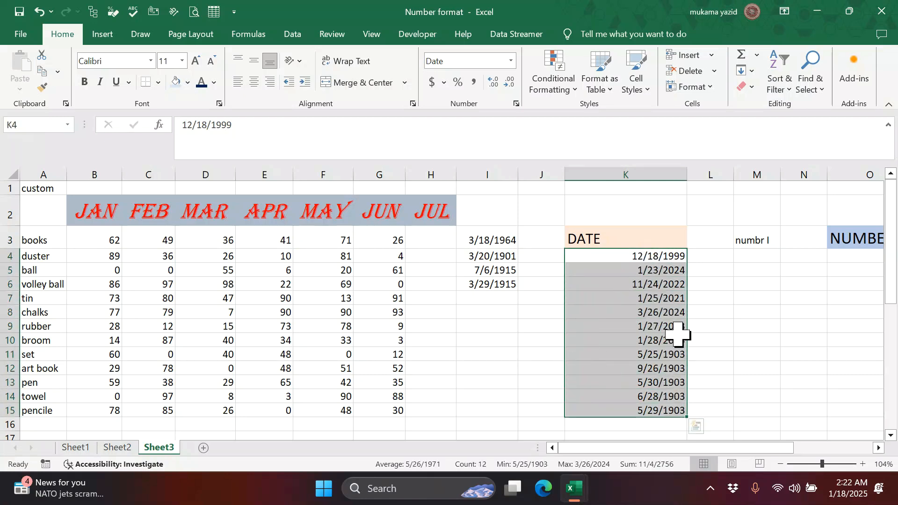
- Switch K4:K15 to Long Date with weekdays, then back to Short Date
left_click(512, 61)
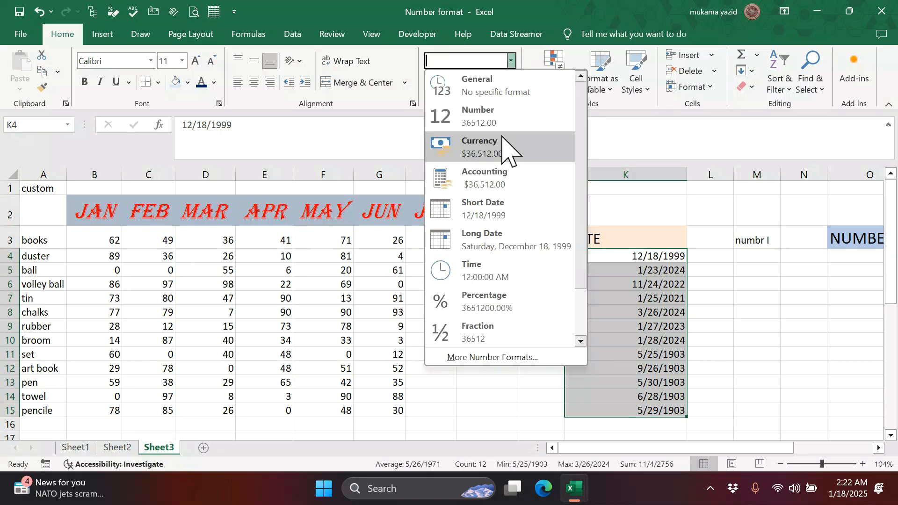
left_click(522, 237)
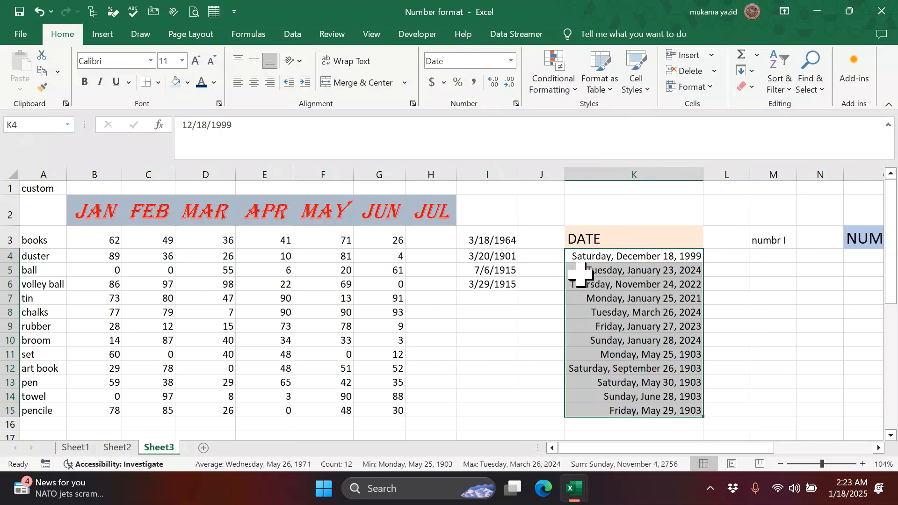
left_click(512, 61)
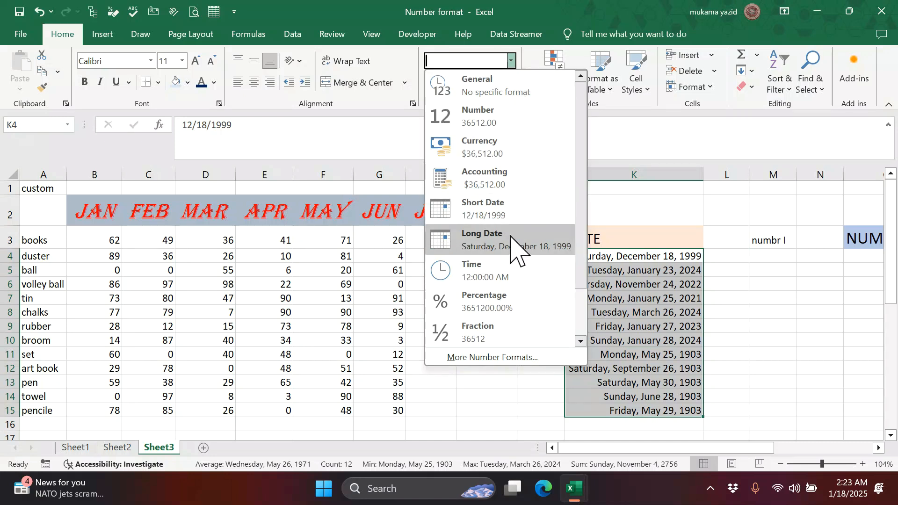
left_click(500, 213)
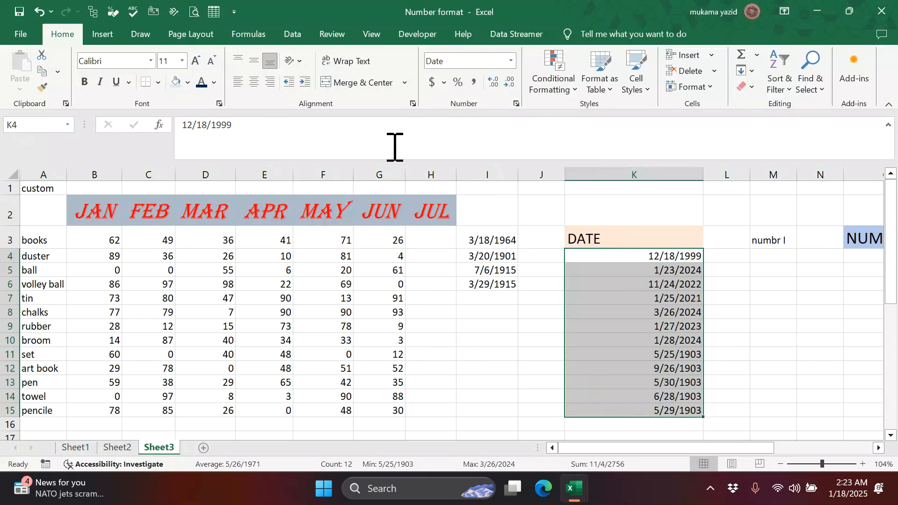
- Give the DATE cells K4:K15 the custom format code mmmm to show full month names
left_click(517, 104)
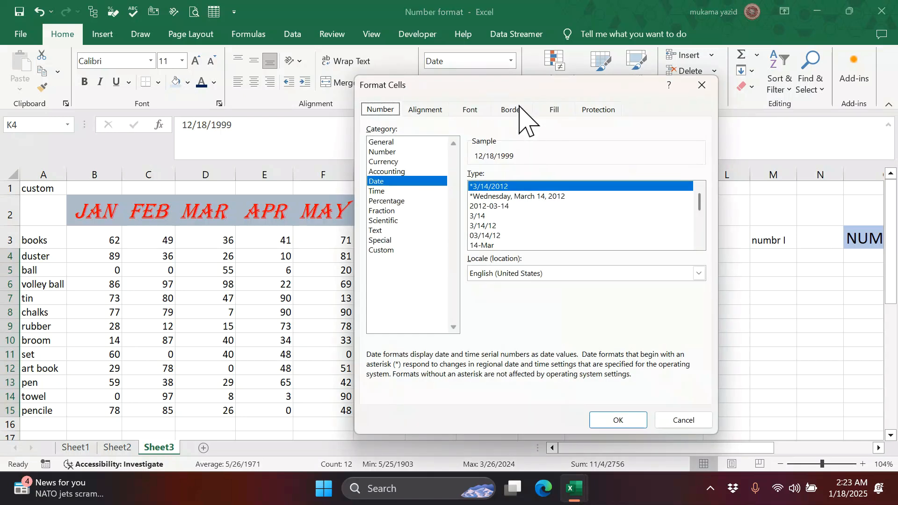
left_click(386, 250)
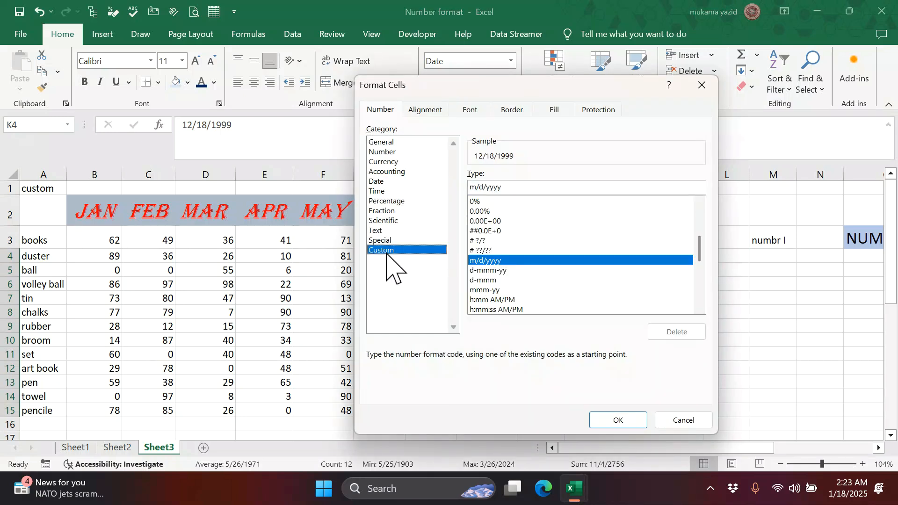
left_click_drag(507, 191, 470, 187)
left_click(476, 194)
double_click(487, 189)
left_click(513, 188)
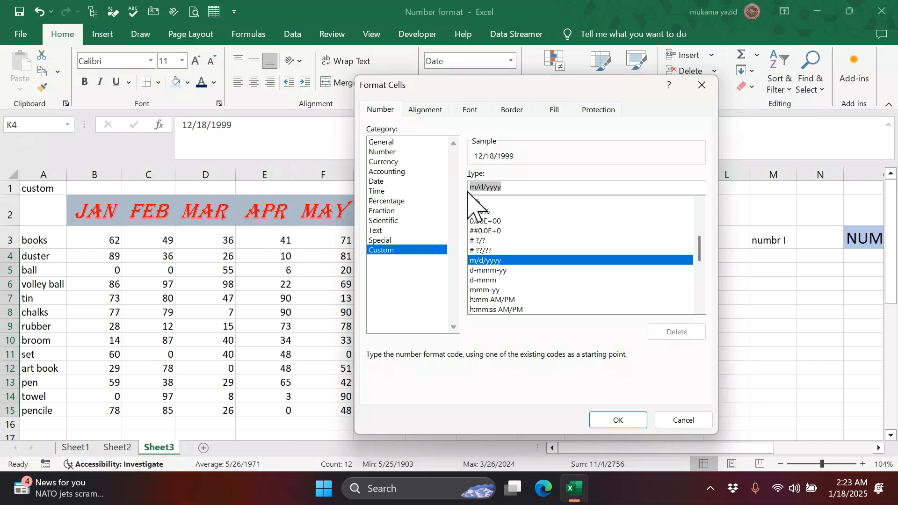
type("mm")
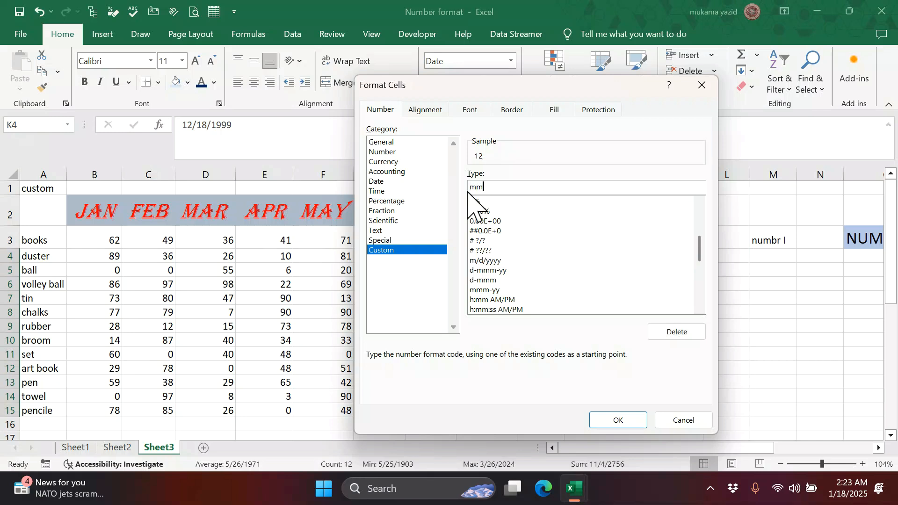
type("m")
key("BackSpace")
key("BackSpace")
key("BackSpace")
left_click_drag(439, 87, 223, 98)
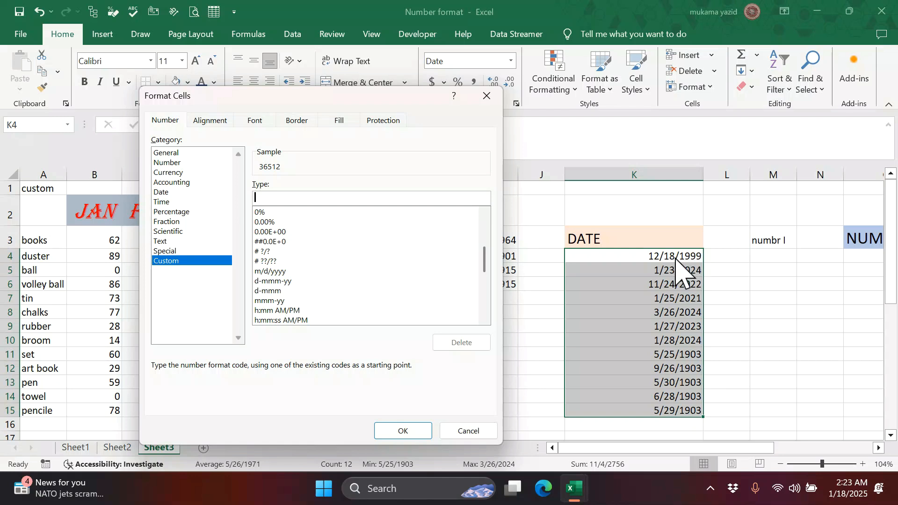
type("m")
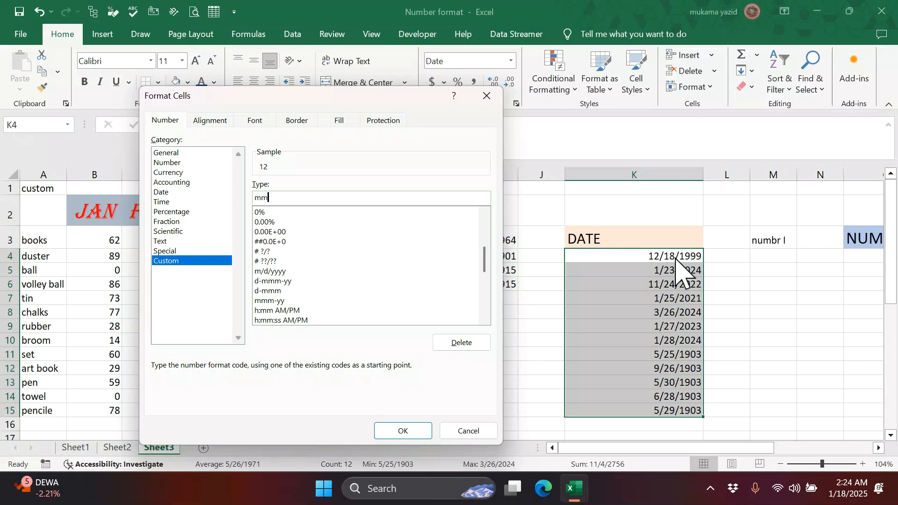
type("m")
type("mm")
left_click(410, 432)
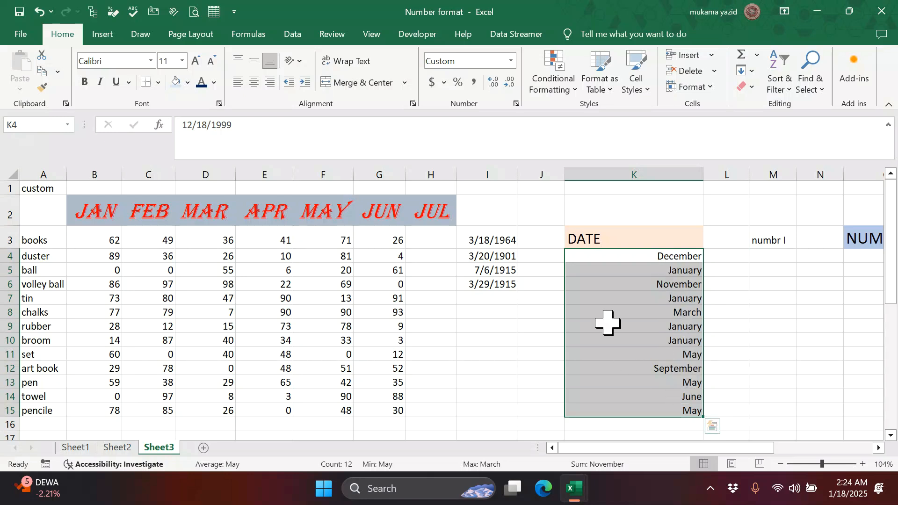
- Replace the DATE column's custom code mmmm with yyyy to show four-digit years
left_click(511, 61)
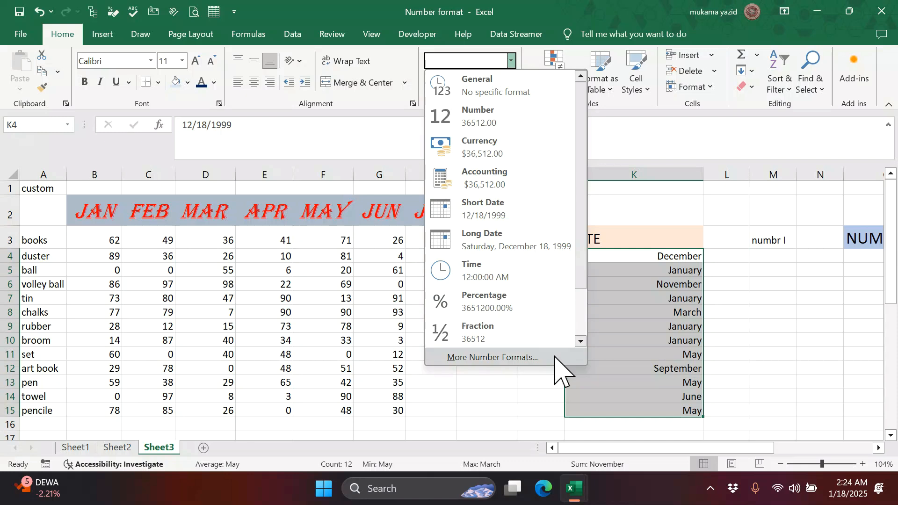
left_click(556, 357)
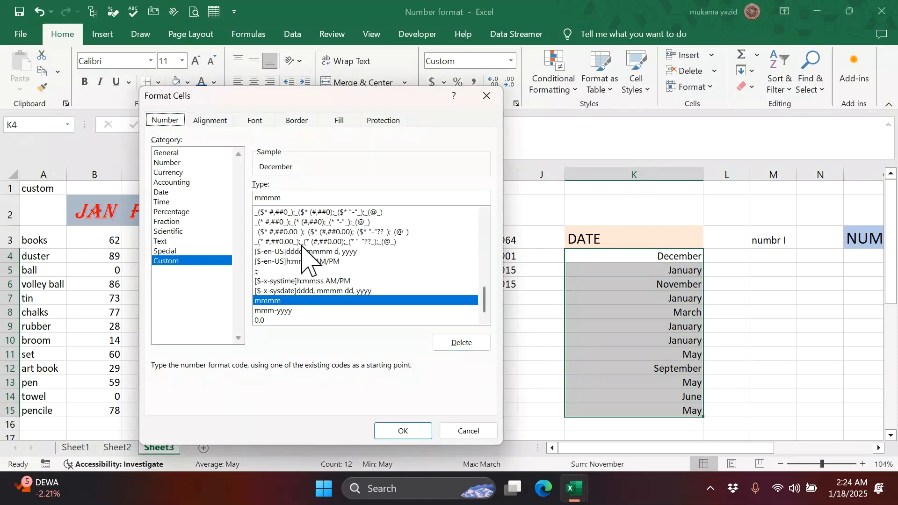
left_click(287, 196)
left_click_drag(273, 197, 255, 195)
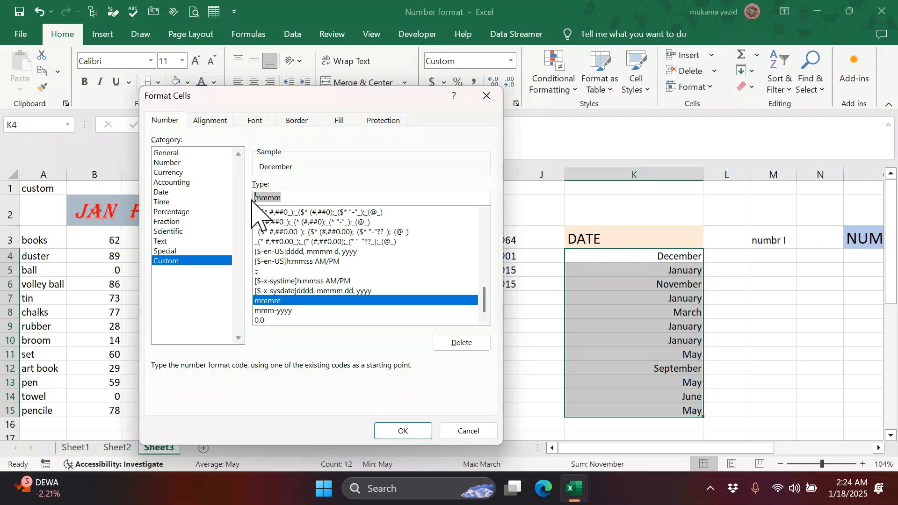
type("yyyy")
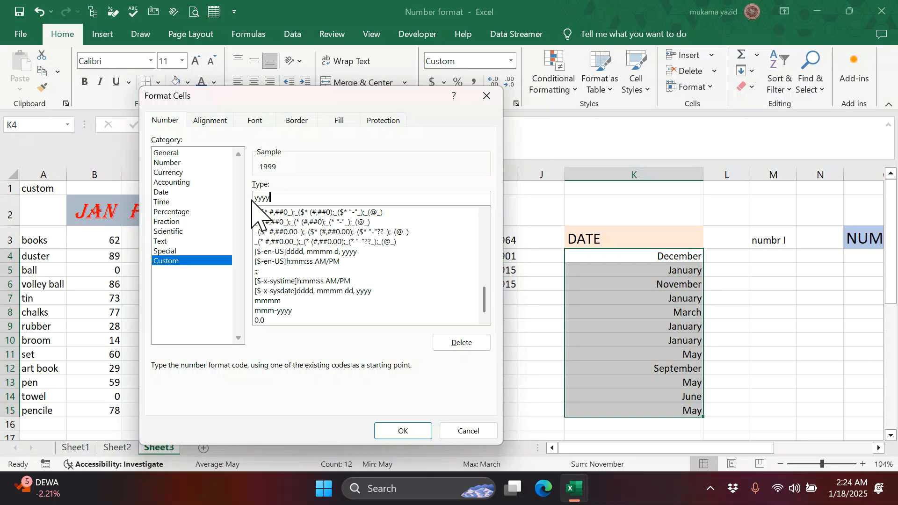
left_click(401, 430)
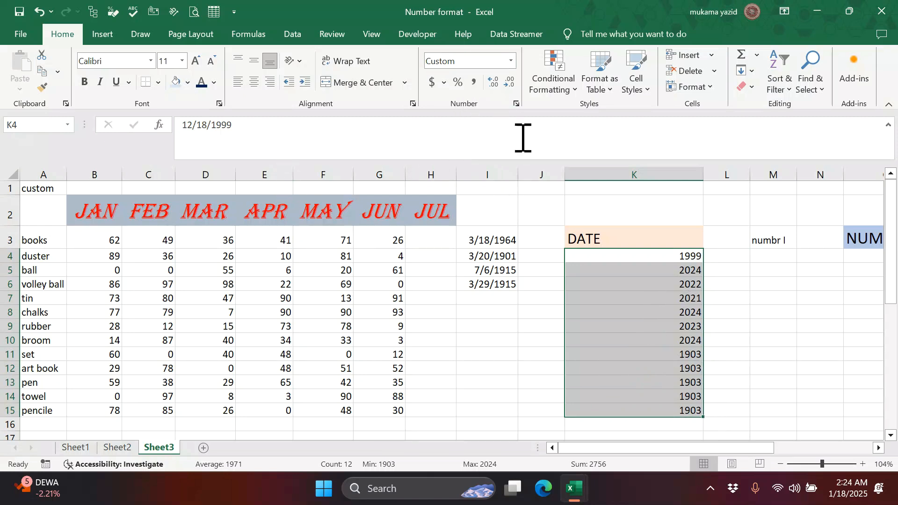
- Change the DATE column's custom code from yyyy to dddd for full weekday names
left_click(516, 103)
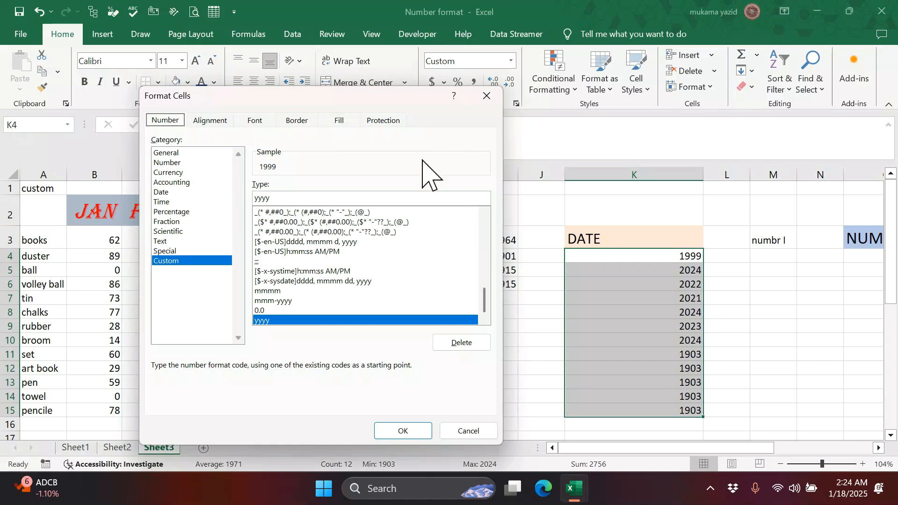
left_click_drag(286, 197, 245, 199)
type("d")
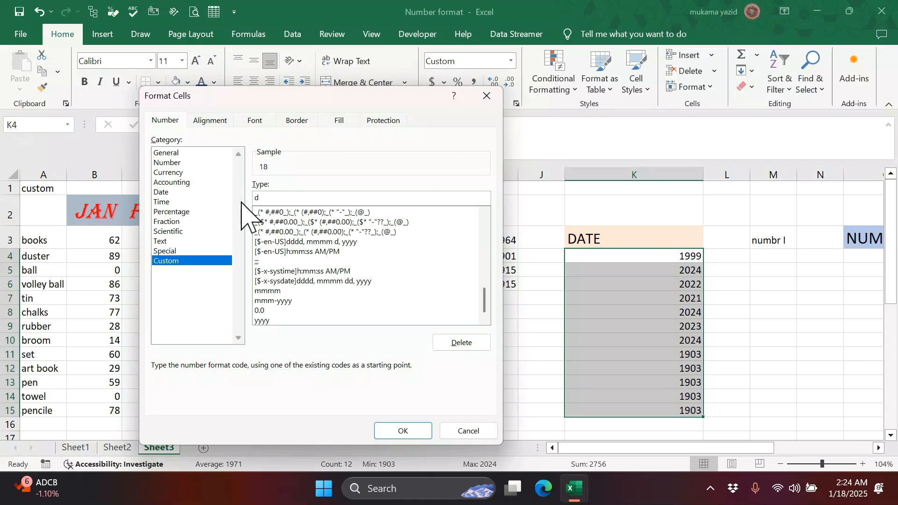
type("ddd")
left_click(384, 430)
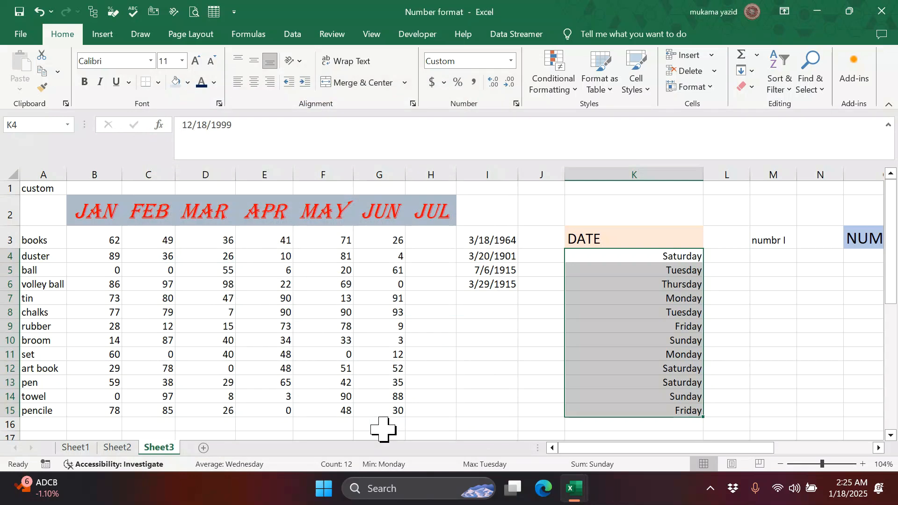
- Scroll right until the NUMBER 1 REVEUE column P is visible beside the dates
scroll(655, 396, "down", 1)
scroll(654, 393, "up", 1)
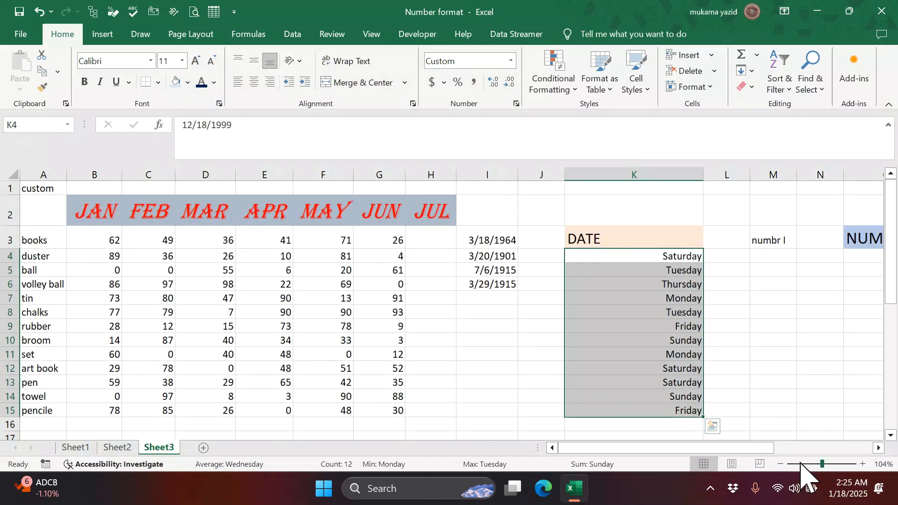
left_click(878, 449)
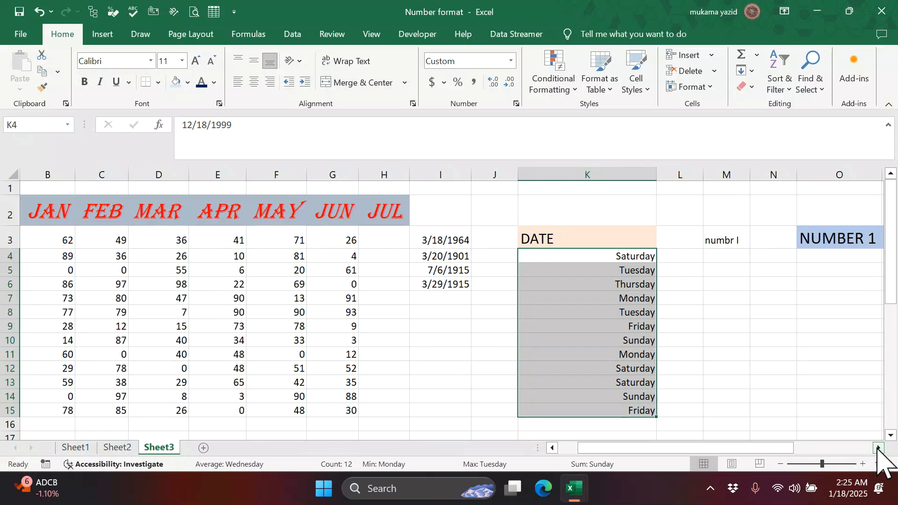
left_click(879, 448)
left_click(878, 448)
left_click_drag(871, 435, 872, 424)
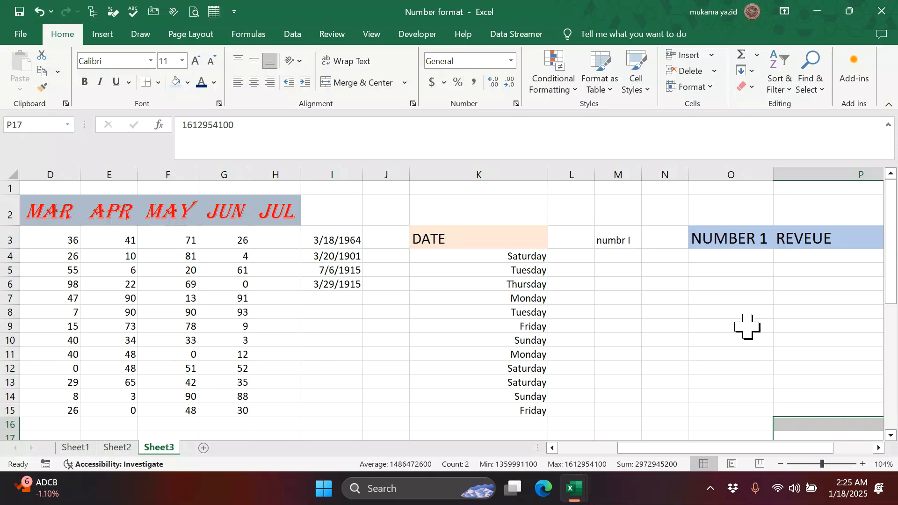
left_click_drag(878, 448, 877, 449)
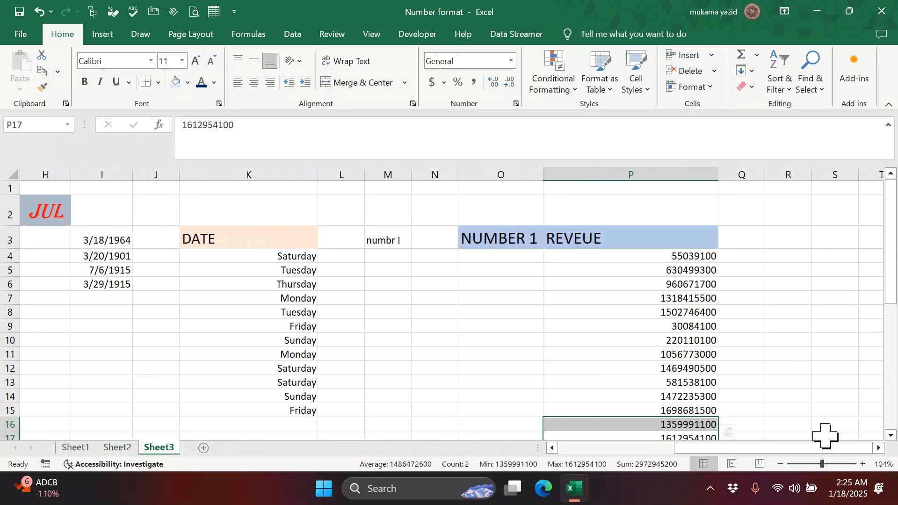
scroll(691, 367, "down", 1)
scroll(693, 369, "up", 1)
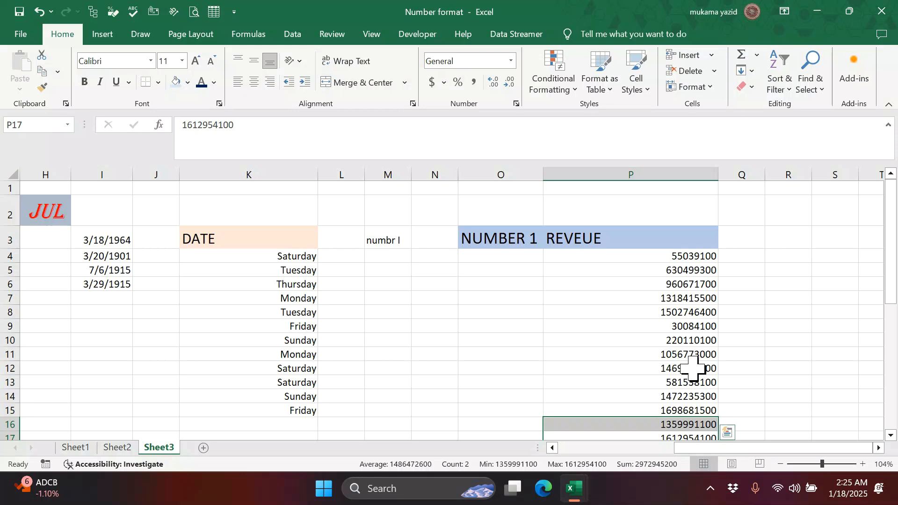
- Select the revenue figures in column P, from P4 down to P19
left_click_drag(651, 258, 663, 435)
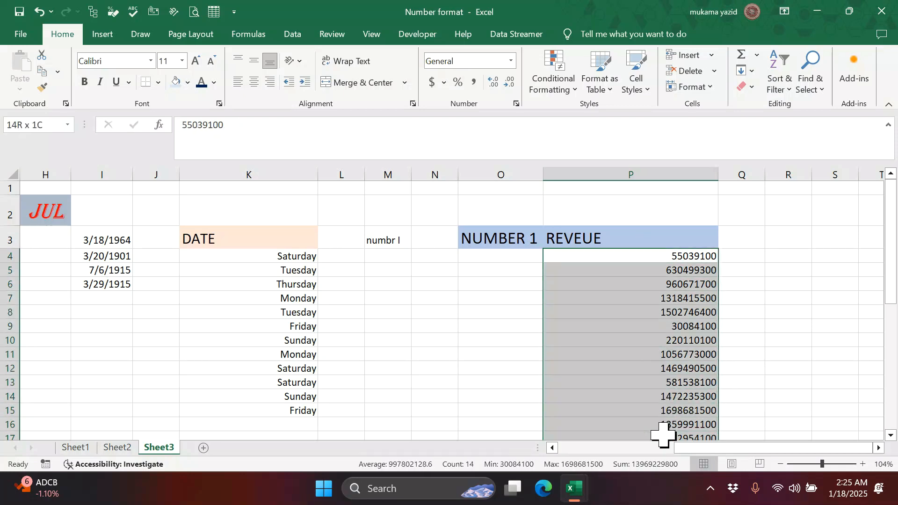
scroll(662, 435, "down", 2)
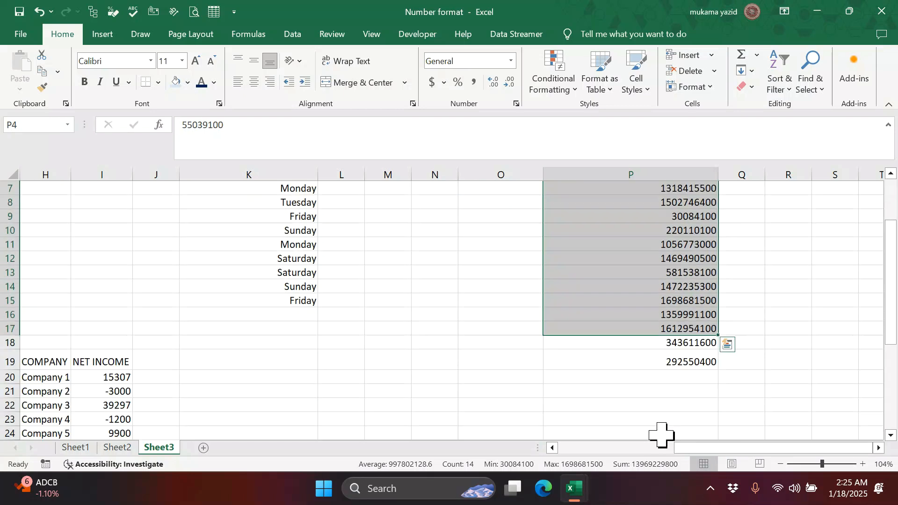
left_click(686, 318)
scroll(684, 323, "up", 2)
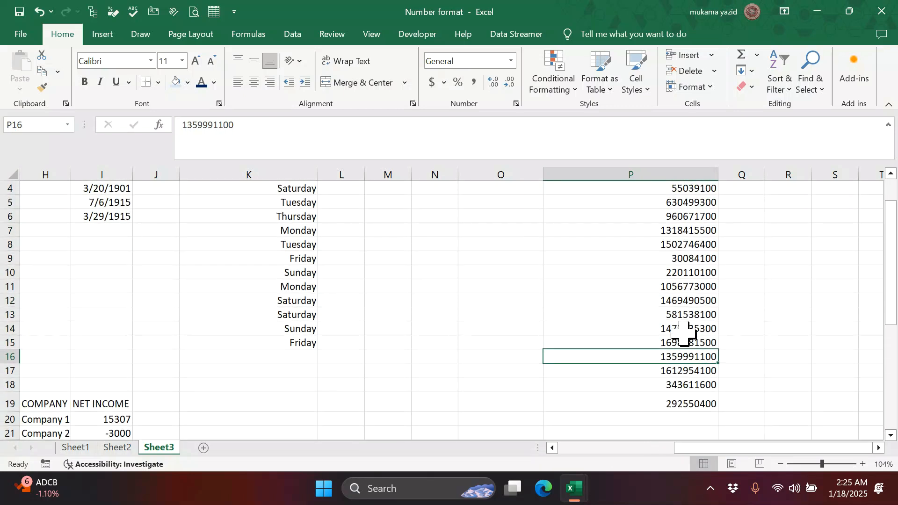
left_click_drag(661, 256, 670, 378)
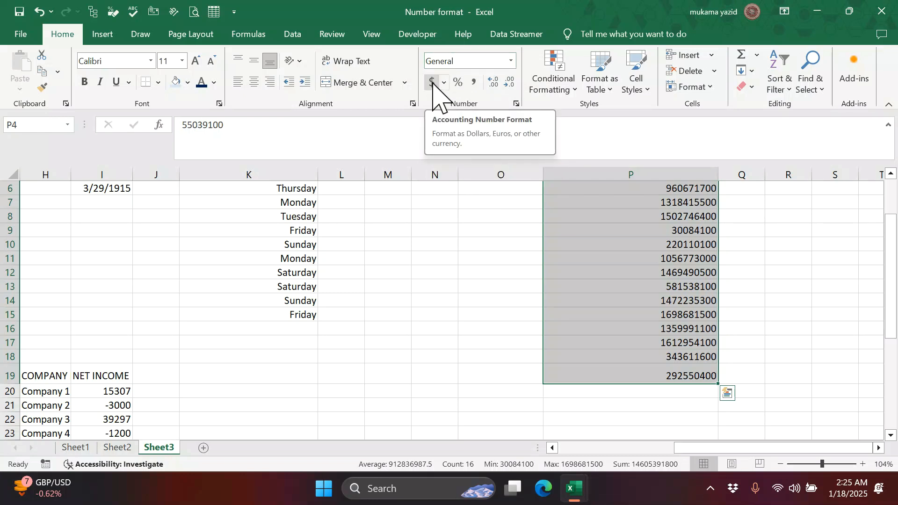
scroll(433, 84, "down", 1)
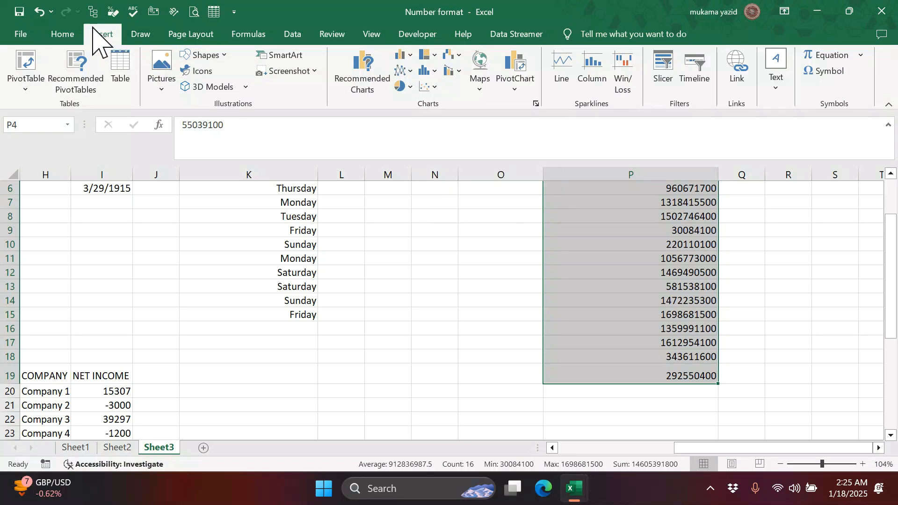
- Format the selected revenue figures as Currency, e.g. $55,039,100.00
left_click(63, 34)
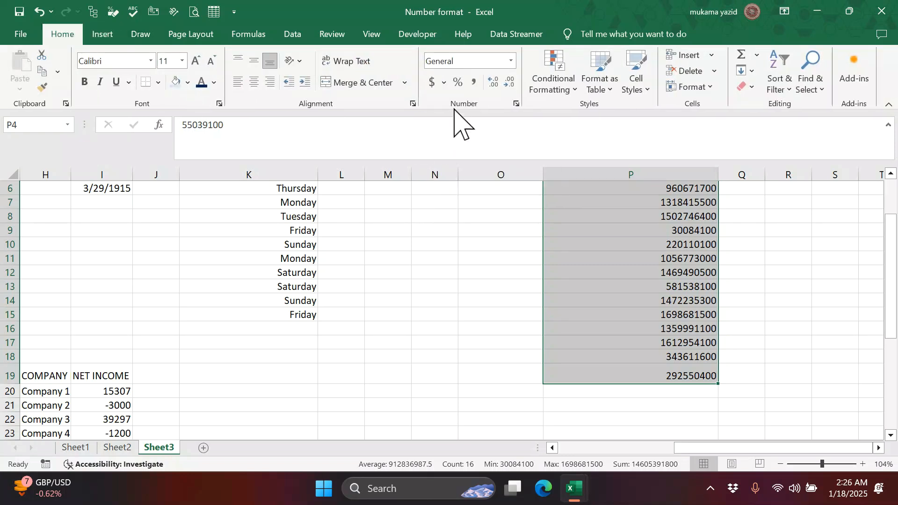
left_click(511, 61)
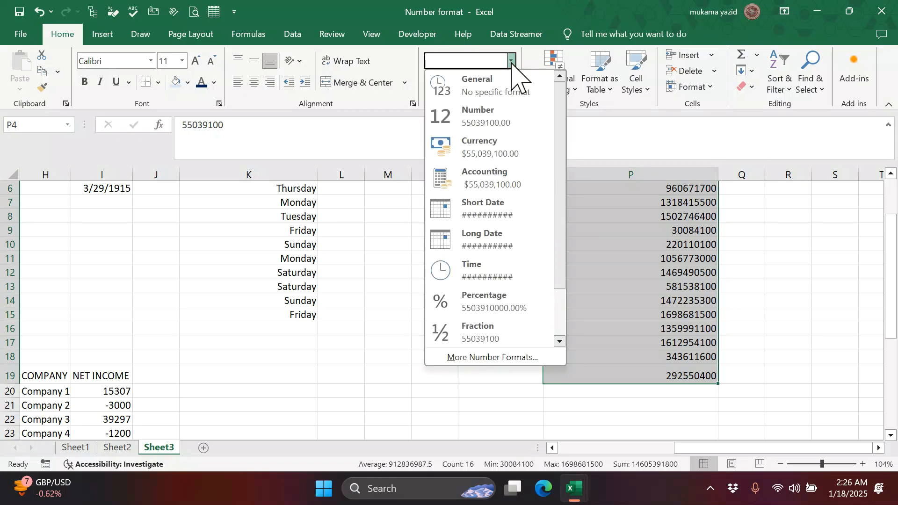
left_click(503, 148)
scroll(509, 162, "up", 2)
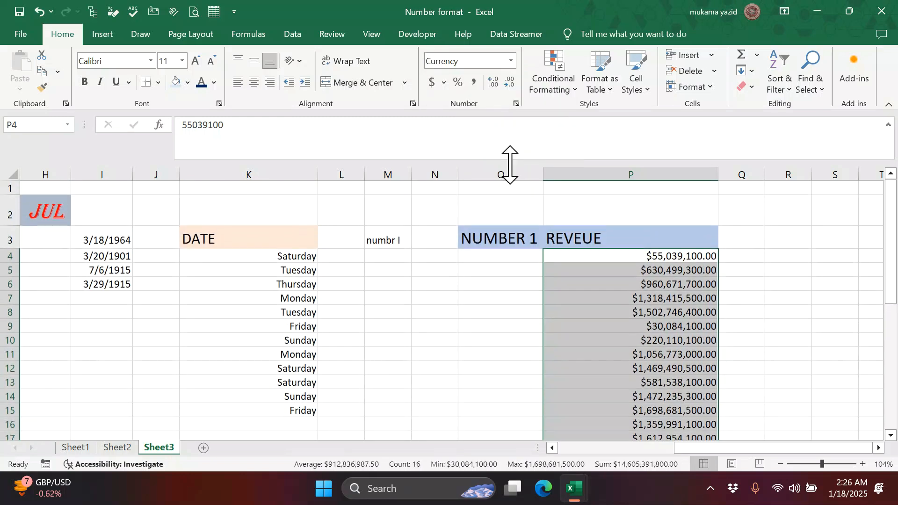
scroll(714, 345, "down", 2)
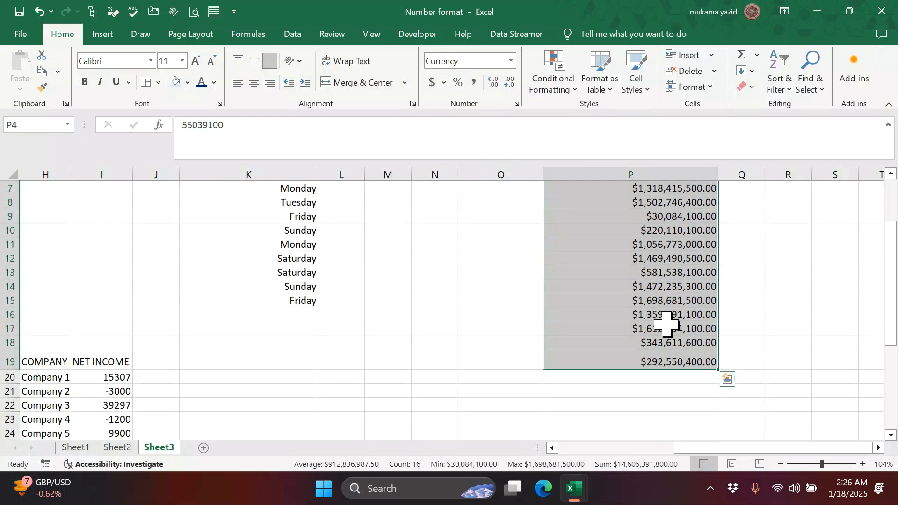
scroll(667, 324, "up", 1)
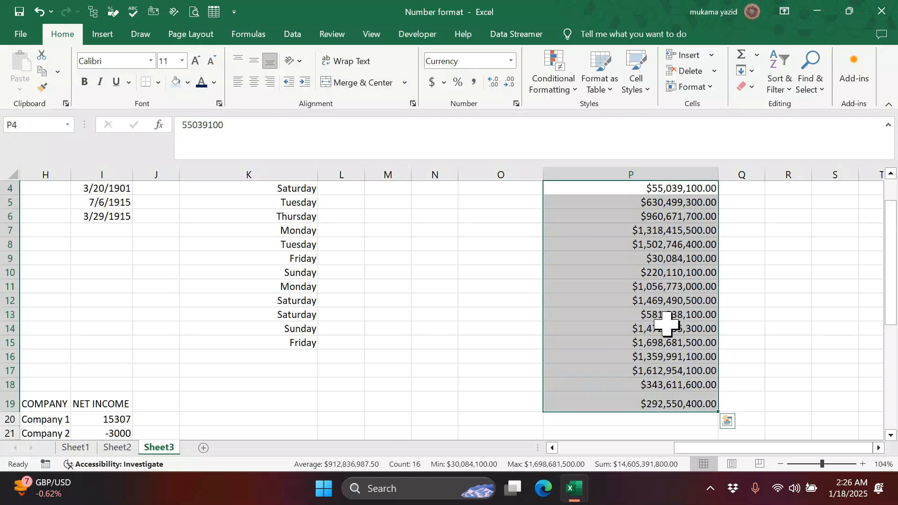
scroll(667, 323, "up", 1)
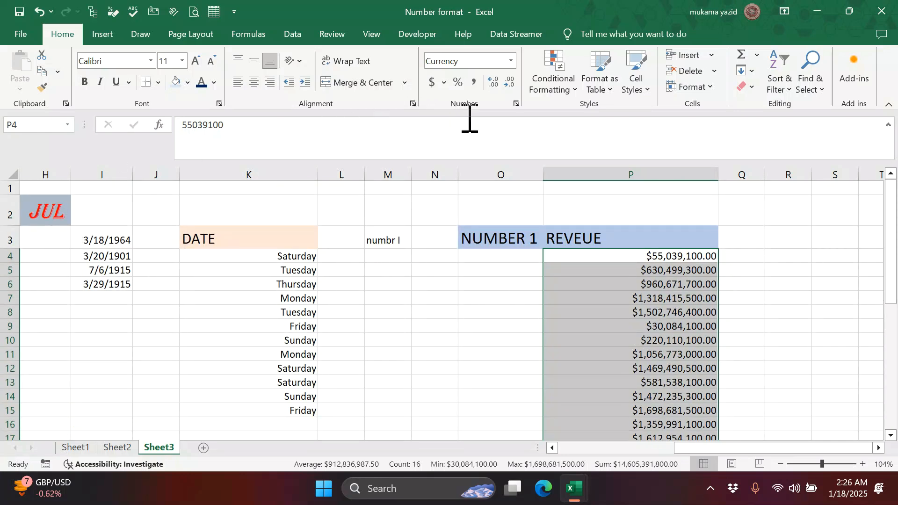
- Switch the revenue figures in P4:P19 from Currency to Accounting format
left_click(512, 60)
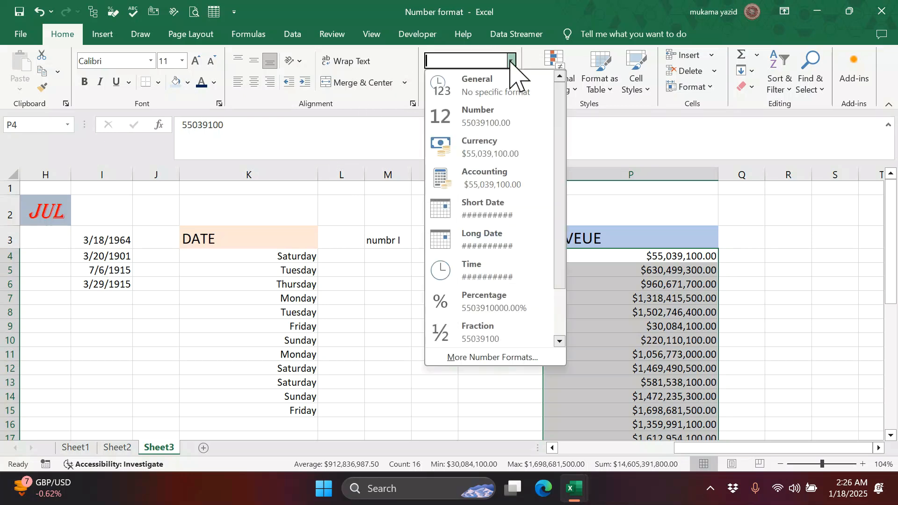
left_click(513, 182)
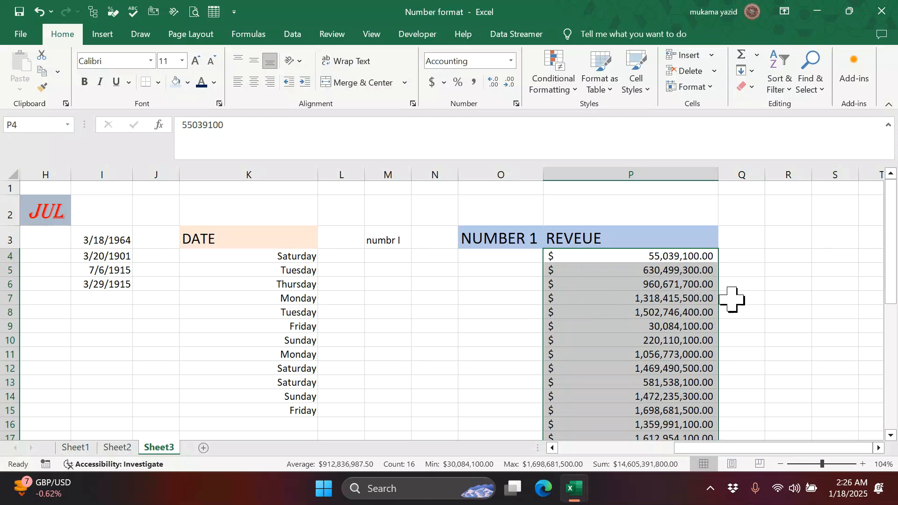
scroll(735, 298, "down", 1)
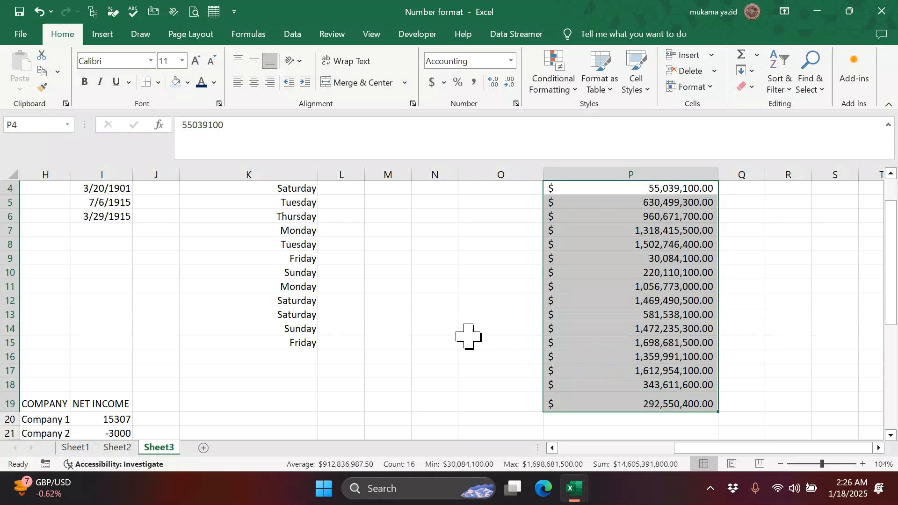
- Set the revenue cells' accounting symbol to SGD with 0 decimal places
left_click(511, 60)
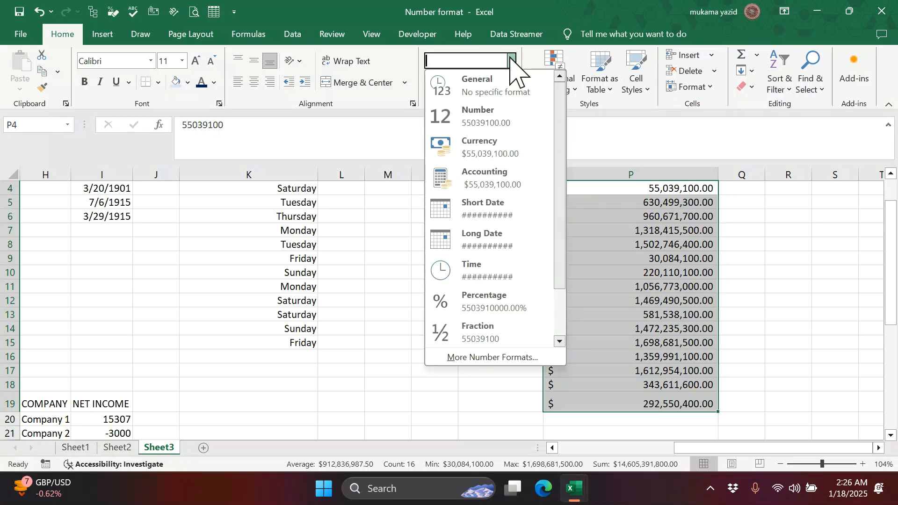
left_click(508, 358)
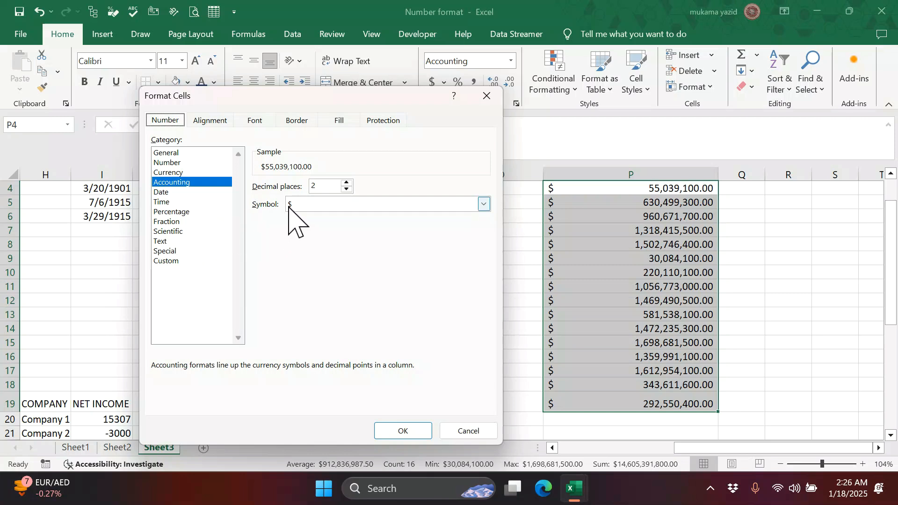
left_click(483, 204)
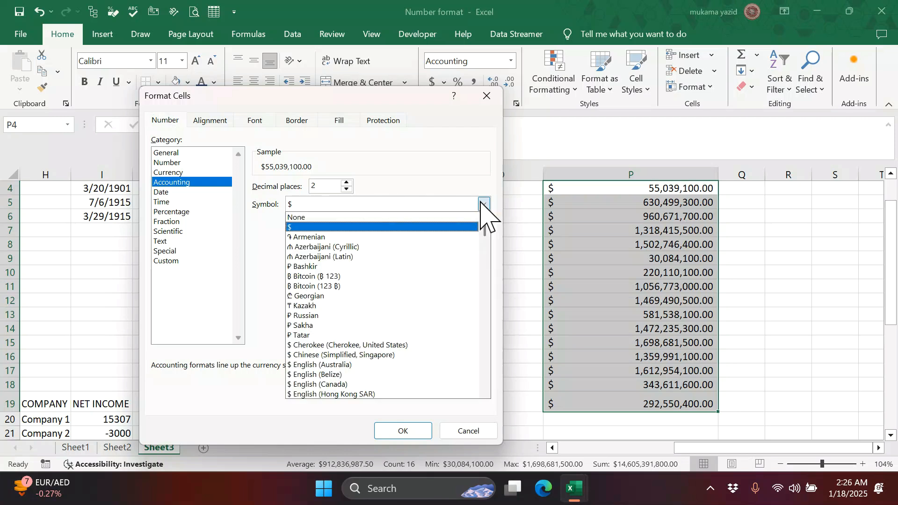
scroll(392, 291, "down", 3)
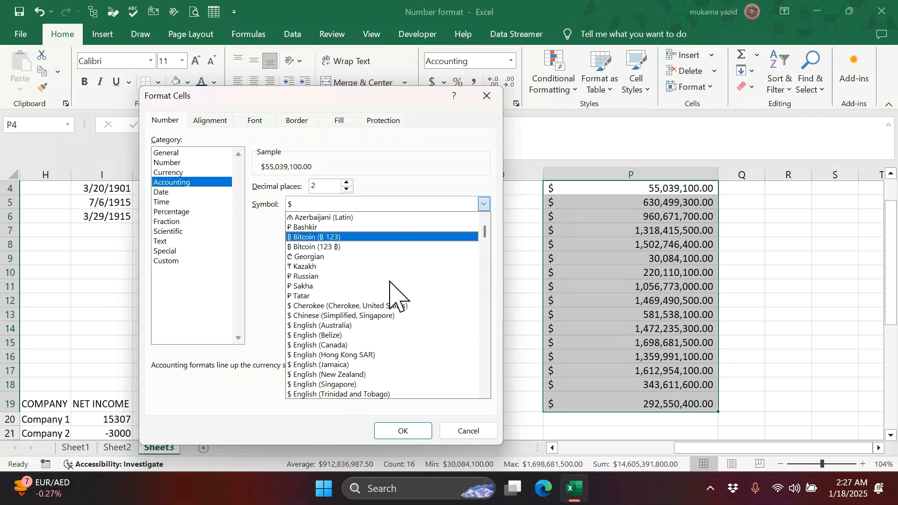
scroll(391, 291, "down", 6)
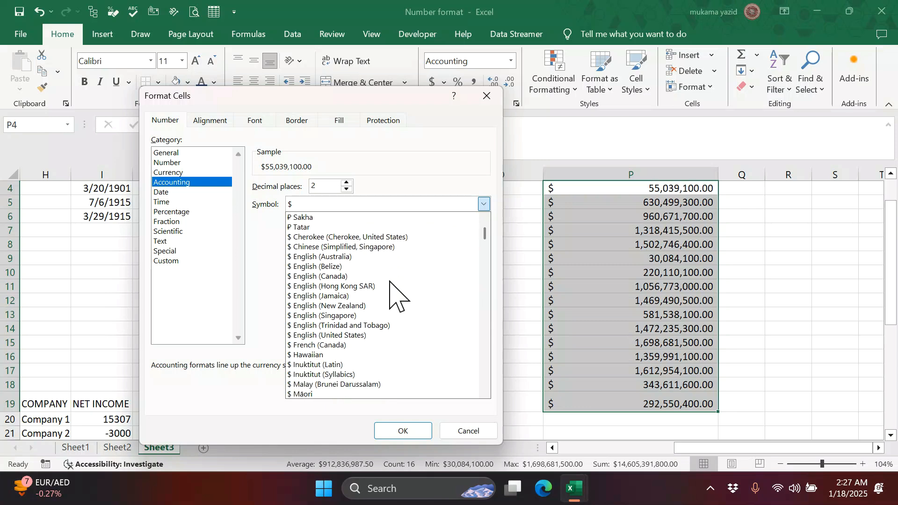
scroll(391, 291, "down", 1)
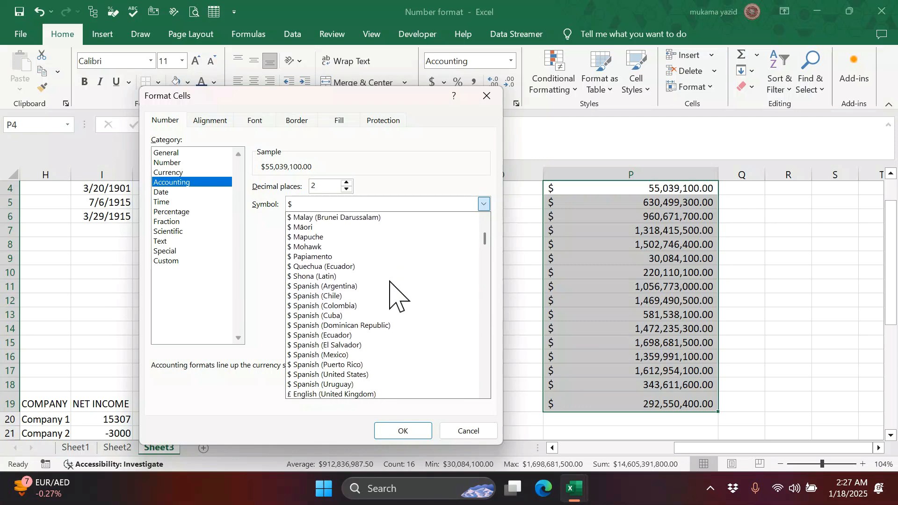
key("k")
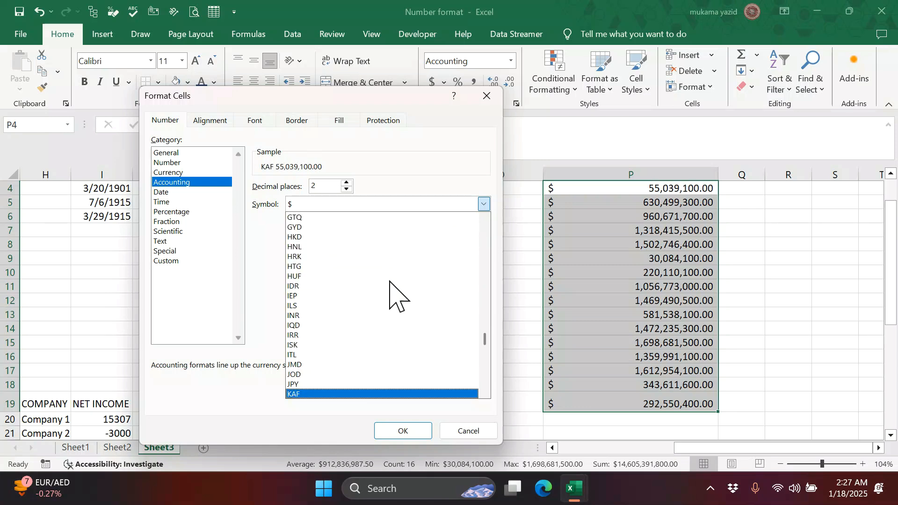
scroll(391, 291, "down", 1)
scroll(391, 291, "down", 1)
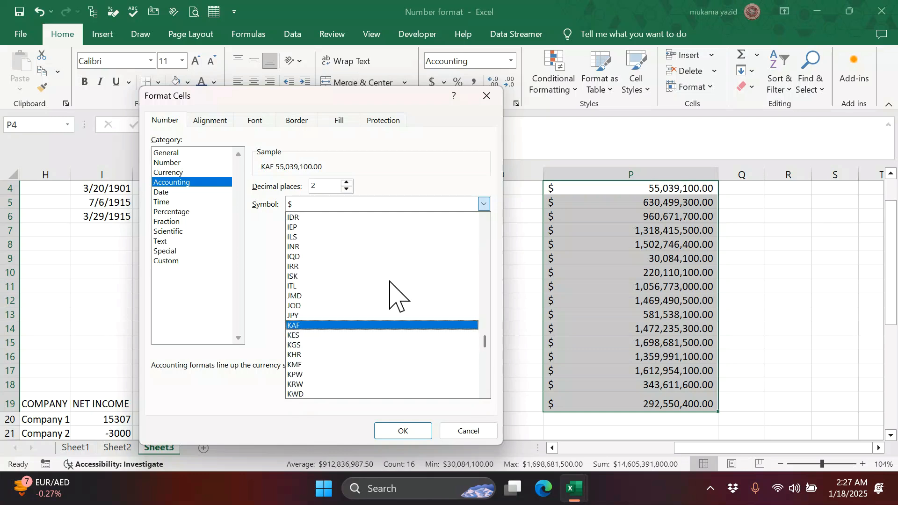
scroll(391, 291, "down", 1)
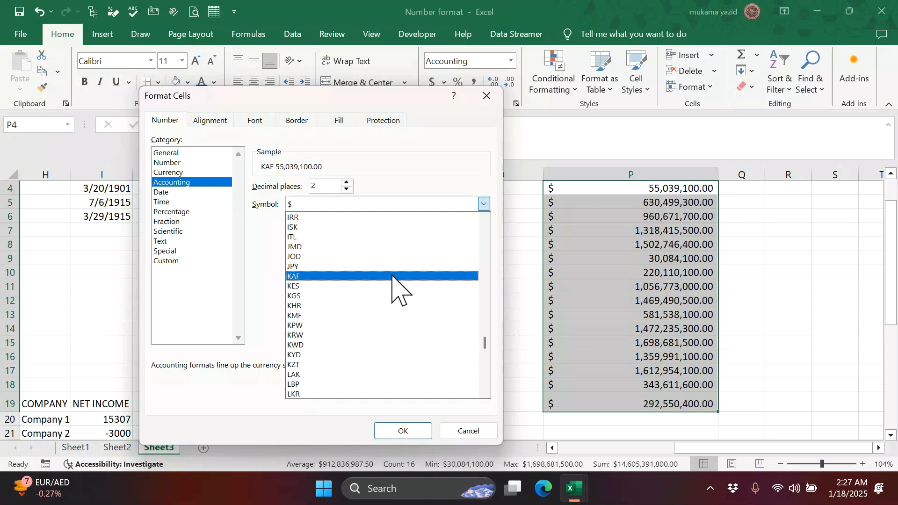
key("u")
scroll(374, 285, "down", 1)
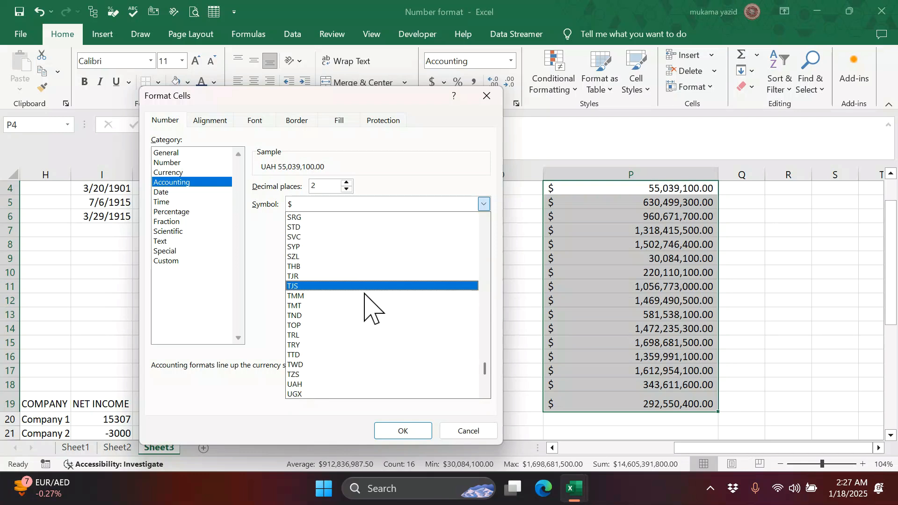
scroll(366, 300, "up", 3)
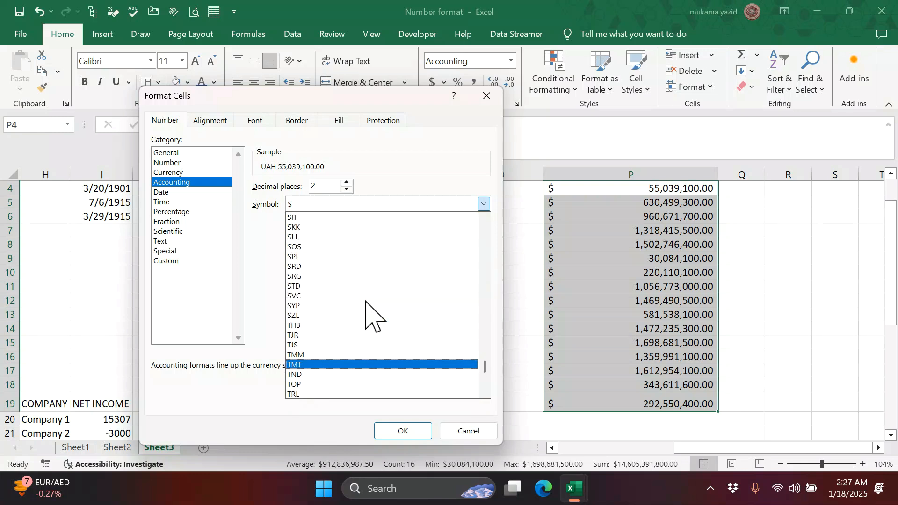
scroll(367, 311, "up", 3)
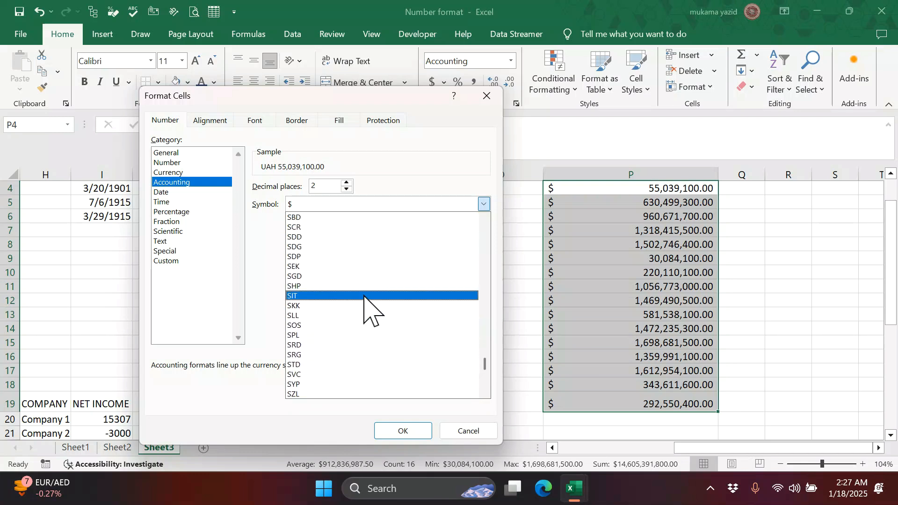
left_click(305, 279)
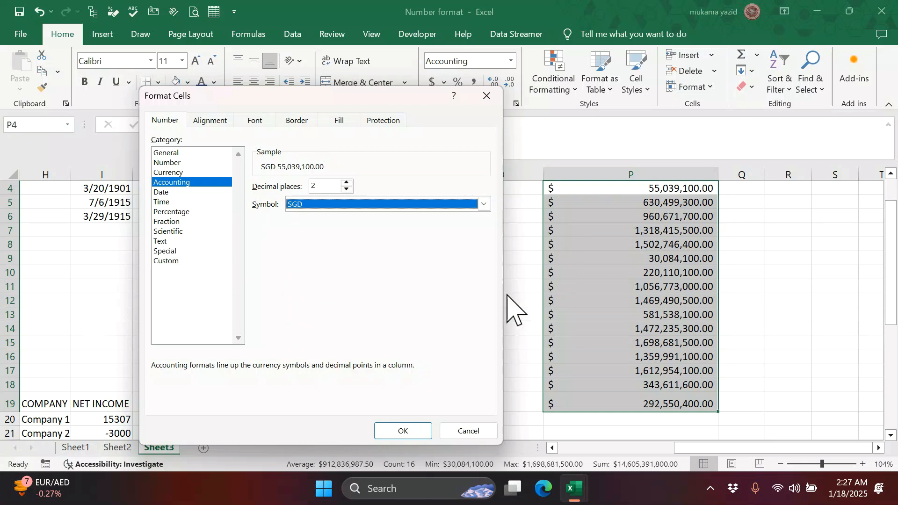
left_click(347, 189)
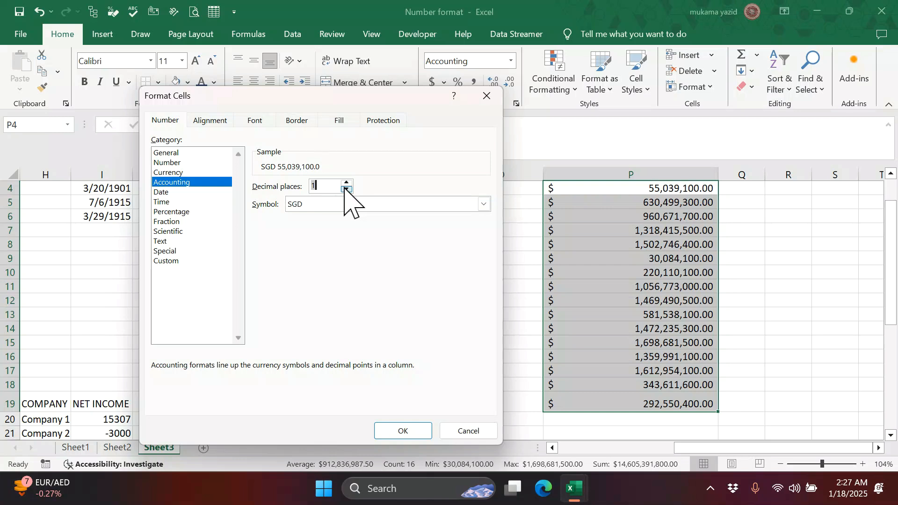
left_click(402, 429)
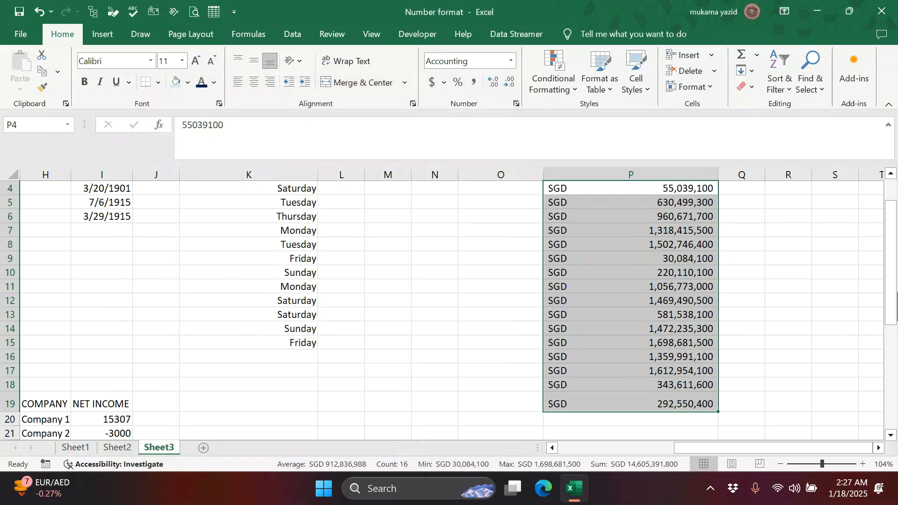
- Enter the label kshs in the empty cell M17
scroll(561, 375, "up", 1)
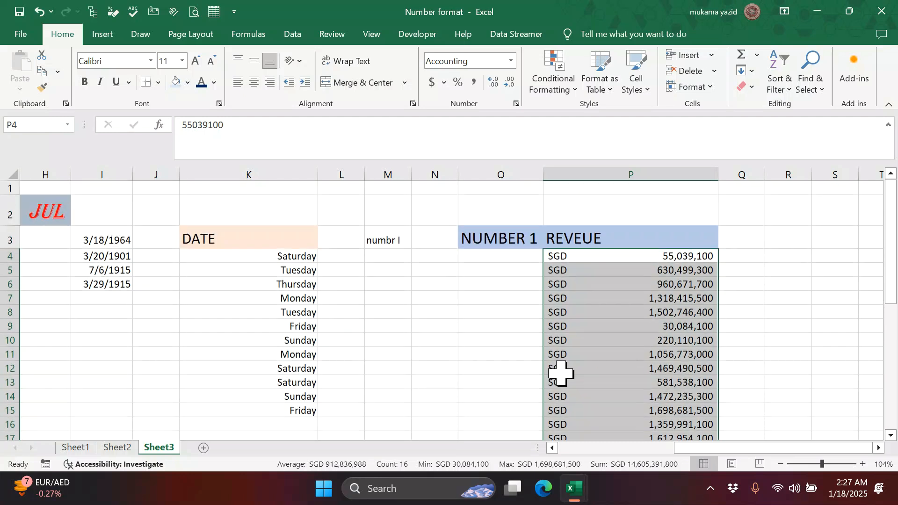
scroll(550, 299, "down", 3)
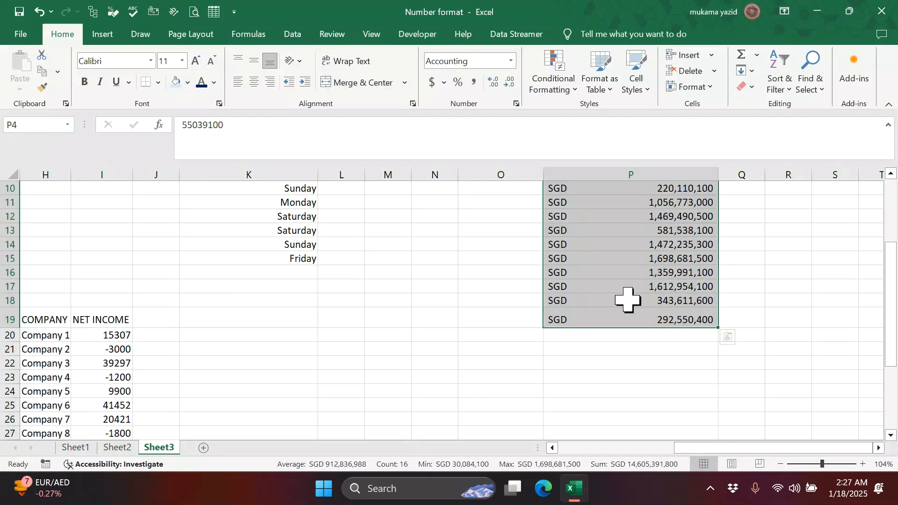
scroll(561, 318, "up", 3)
scroll(563, 318, "down", 1)
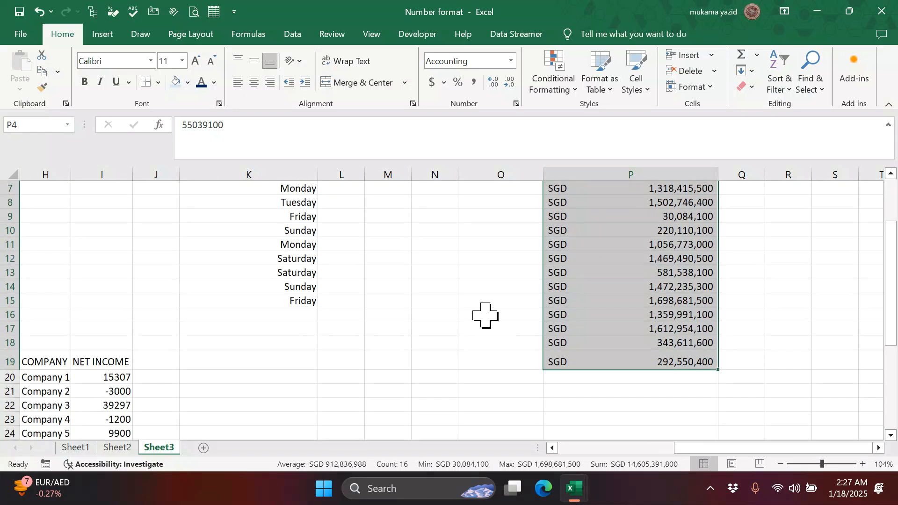
left_click(409, 326)
scroll(412, 334, "down", 1)
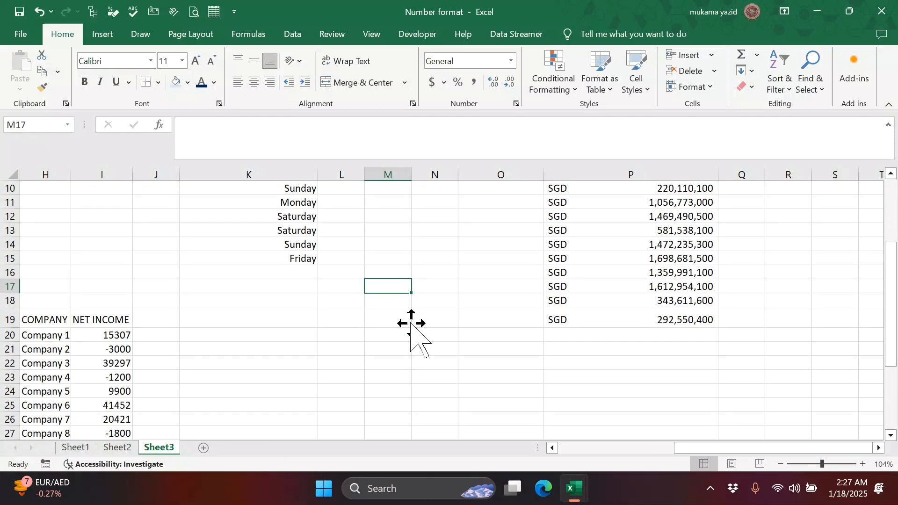
type("hs")
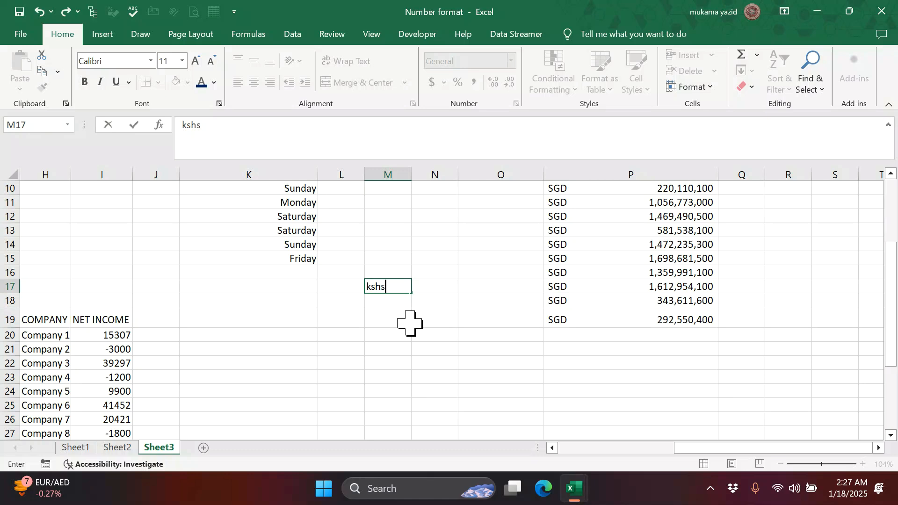
scroll(618, 315, "up", 3)
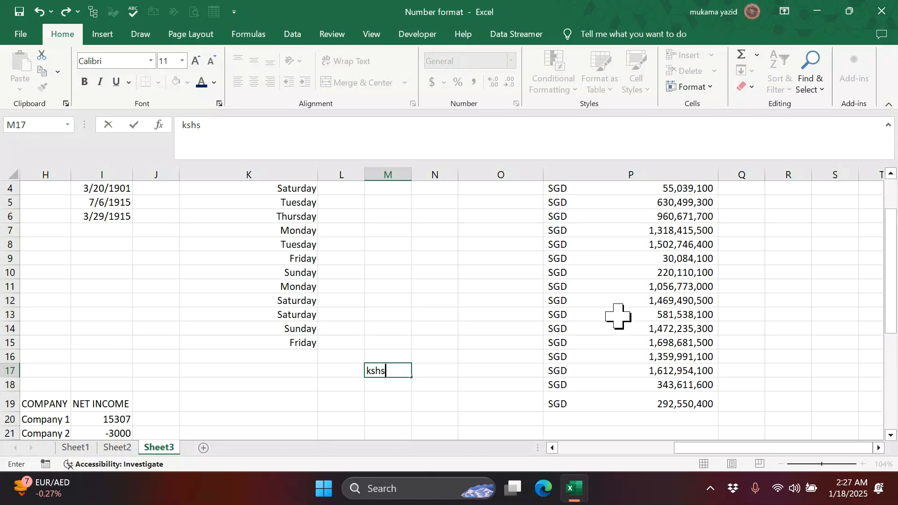
- Cancel the accidental edit of P4 and reselect the revenue values in column P
left_click_drag(578, 262, 622, 422)
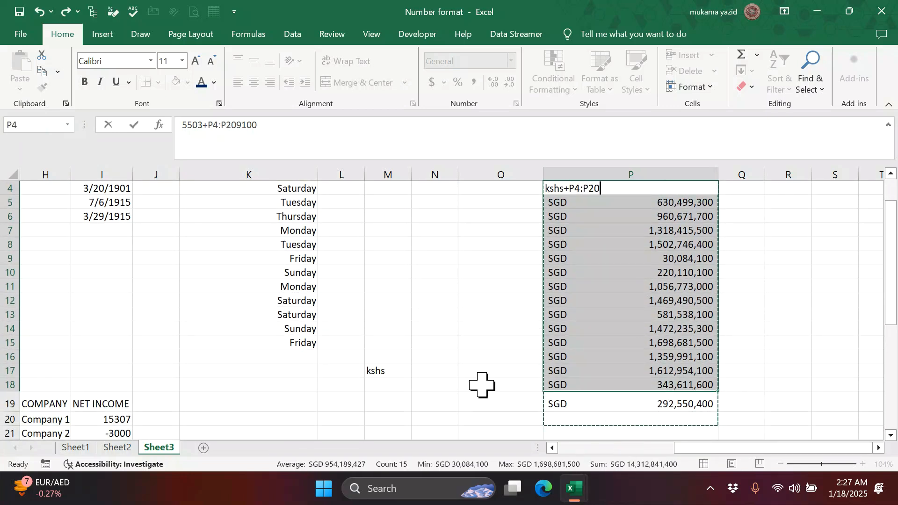
scroll(469, 381, "up", 1)
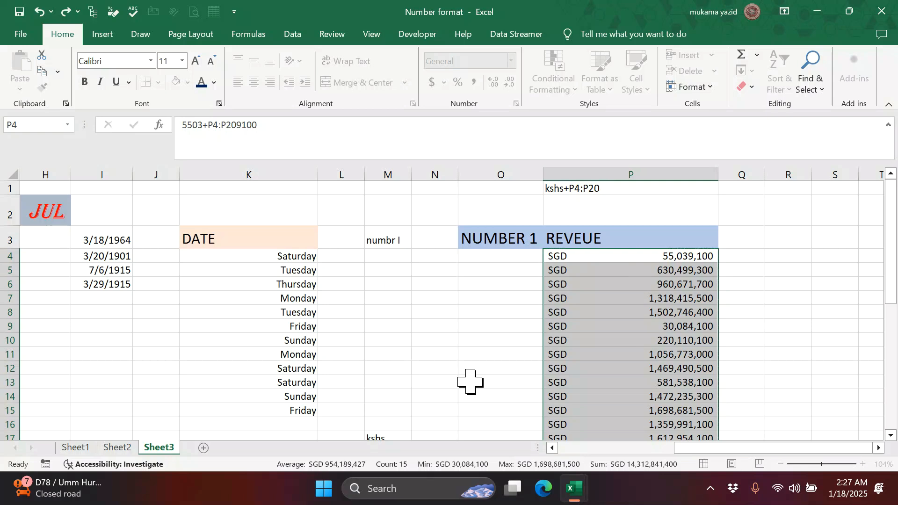
key("Escape")
scroll(470, 382, "down", 2)
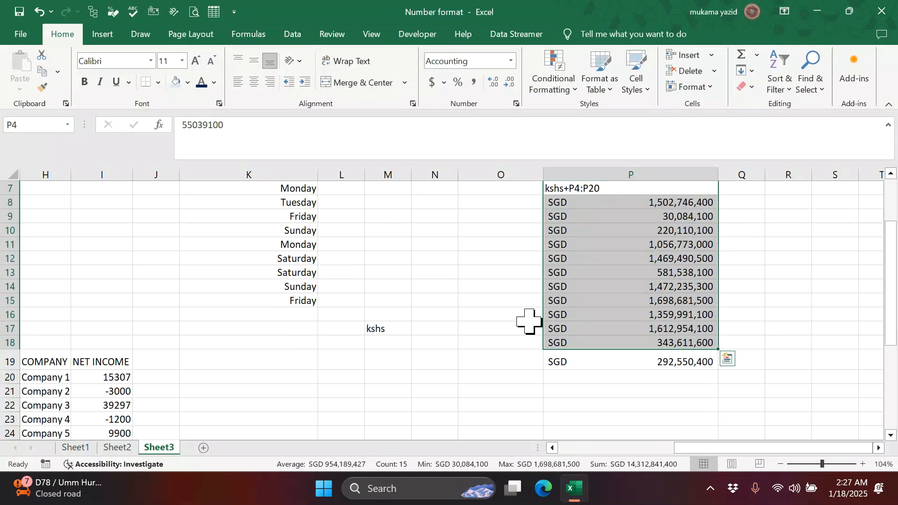
left_click(468, 341)
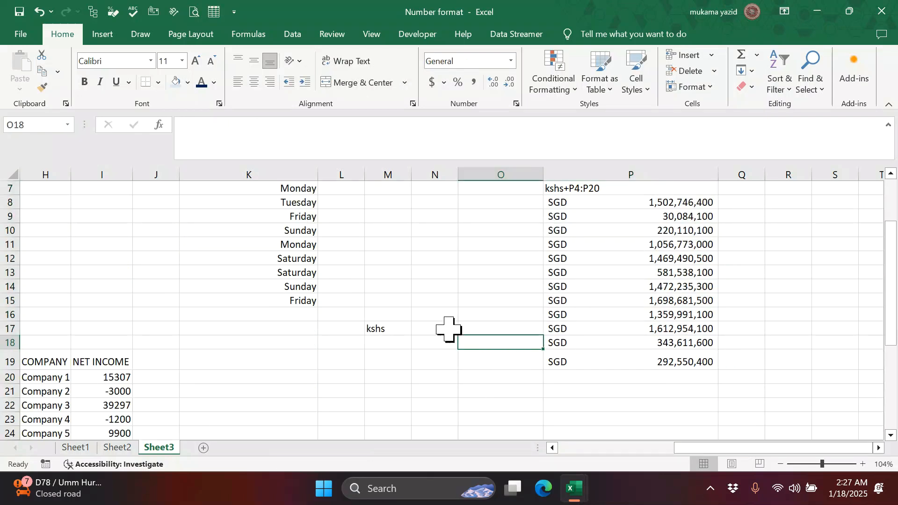
scroll(651, 311, "up", 2)
left_click_drag(567, 256, 648, 395)
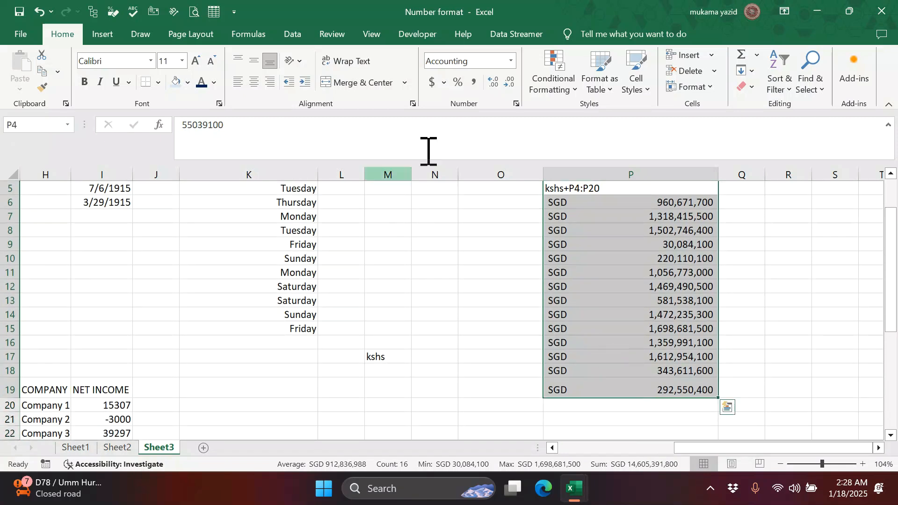
- Swap SGD for kshs in the revenue cells' custom format code, e.g. kshs 55,039,100
left_click(516, 104)
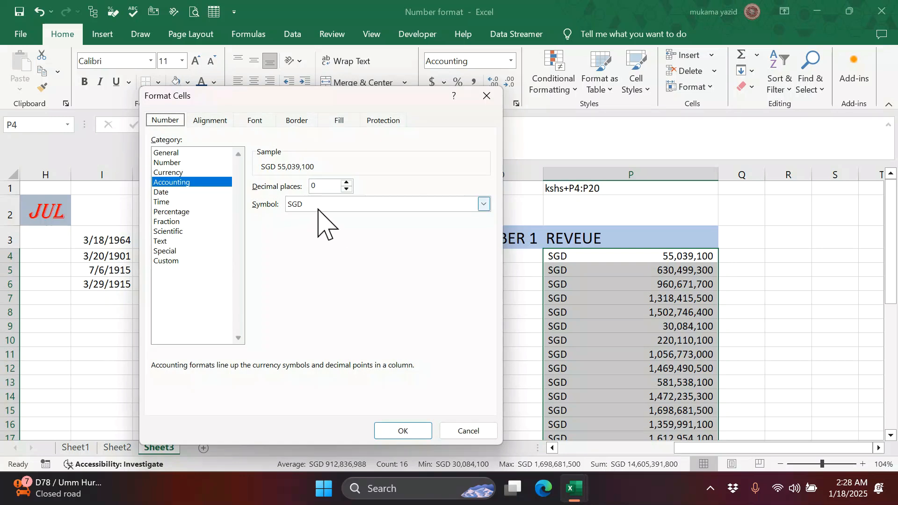
left_click(166, 261)
left_click_drag(277, 98, 282, 322)
left_click_drag(282, 323, 39, 124)
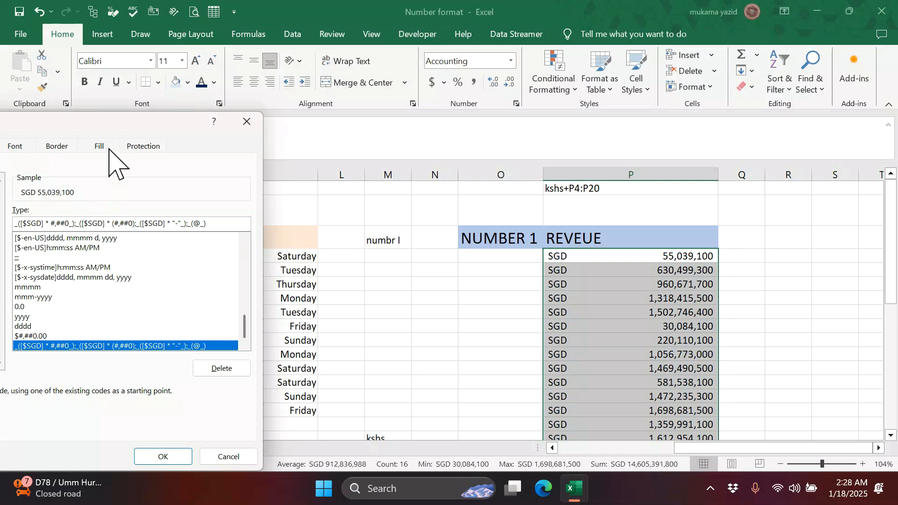
left_click_drag(107, 120, 281, 83)
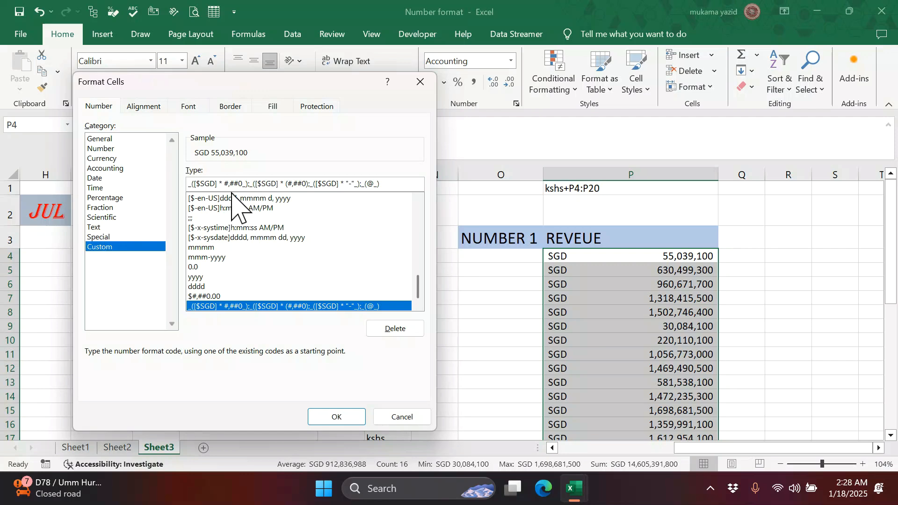
key("BackSpace")
key("BackSpace")
key("BackSpace")
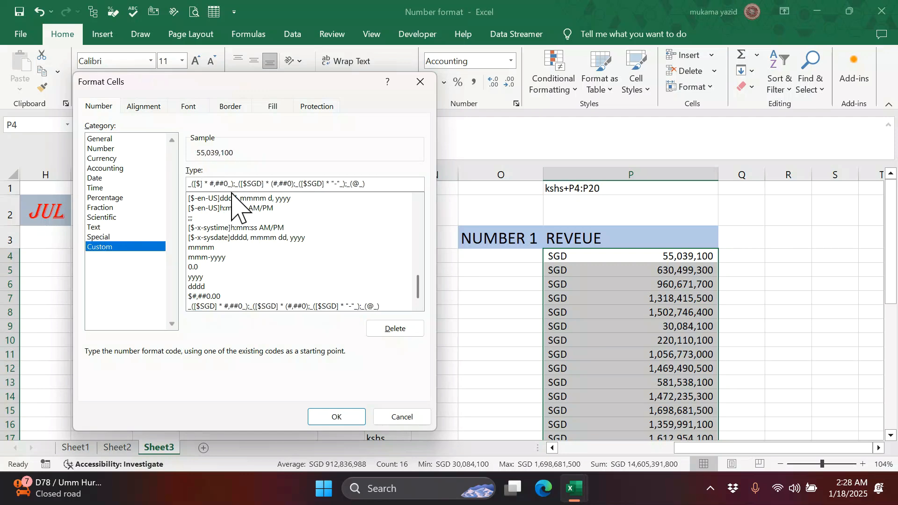
type("ks")
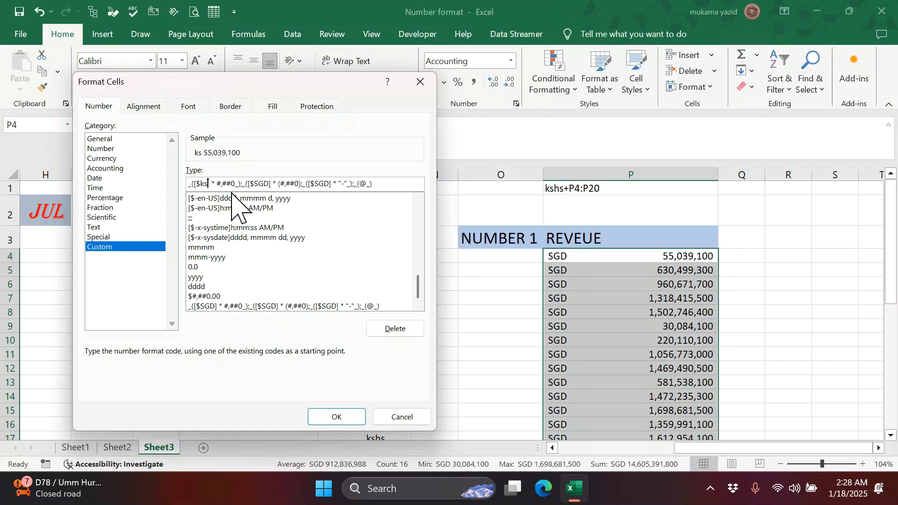
type("hs")
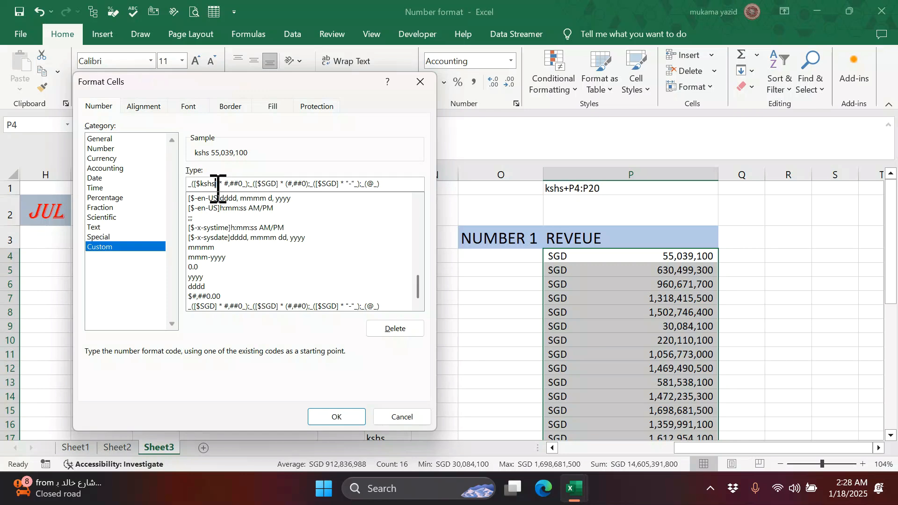
left_click(340, 418)
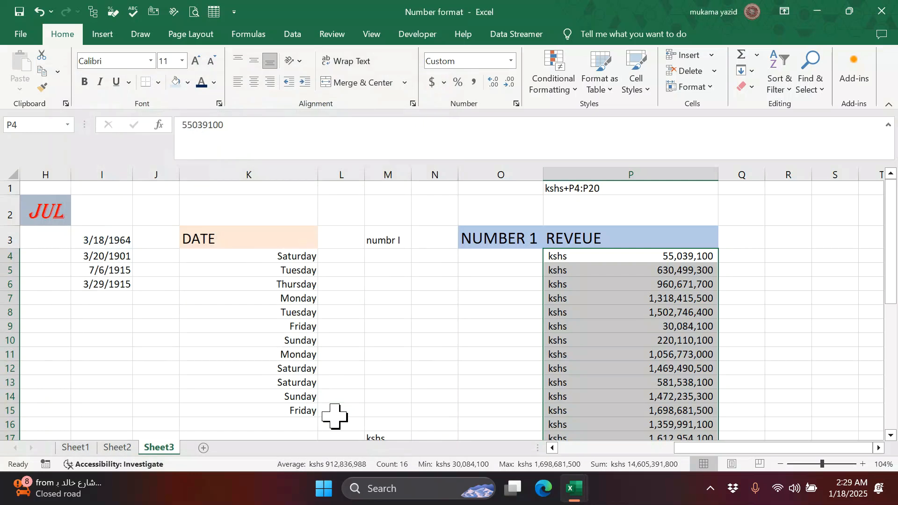
scroll(575, 388, "down", 3)
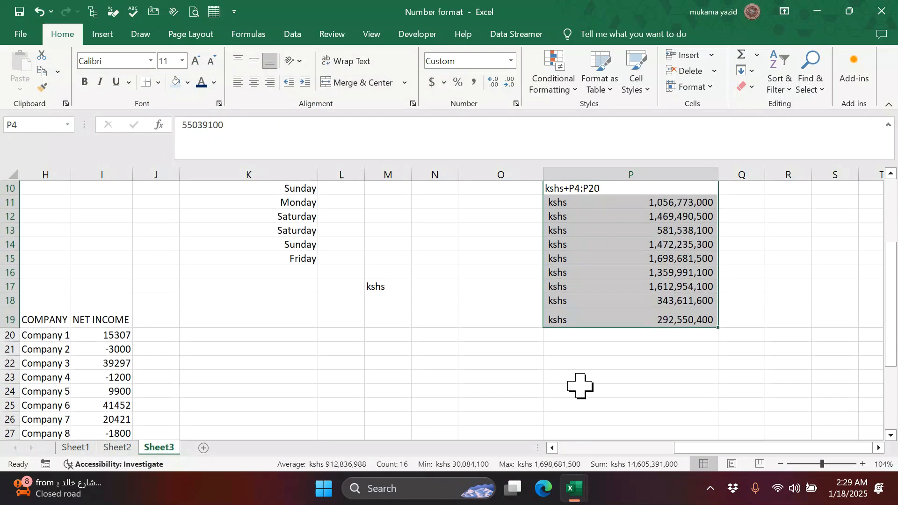
left_click(758, 324)
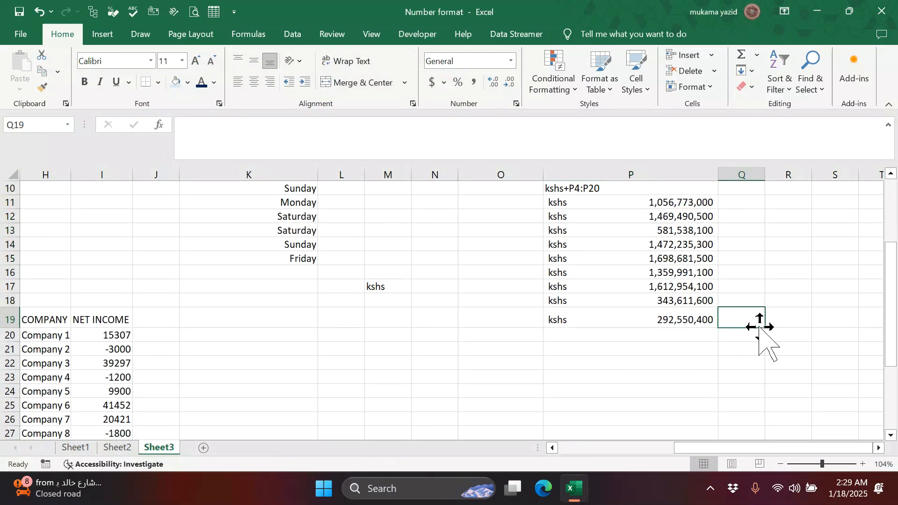
scroll(301, 315, "down", 5)
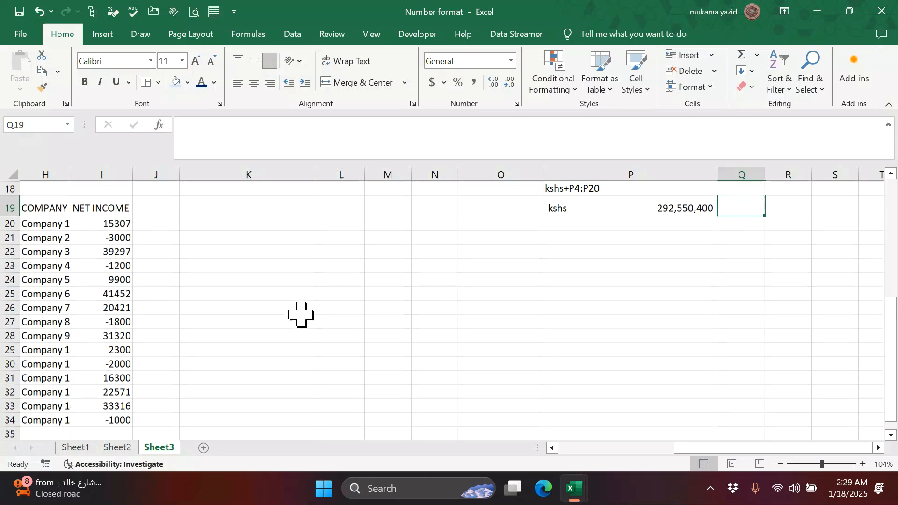
scroll(119, 285, "up", 3)
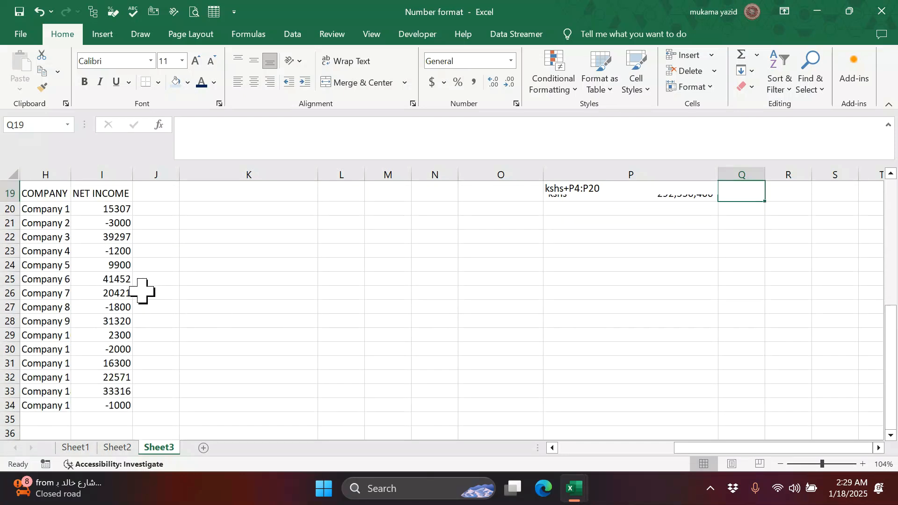
left_click_drag(112, 253, 125, 412)
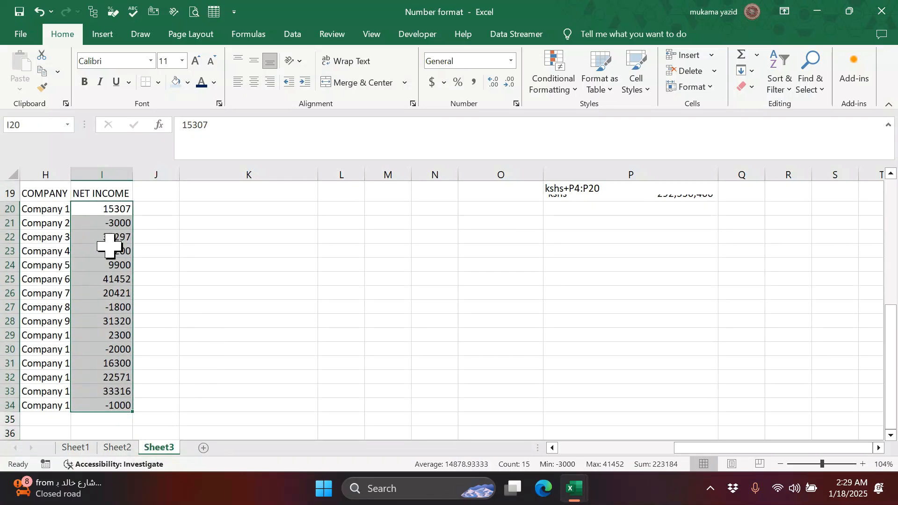
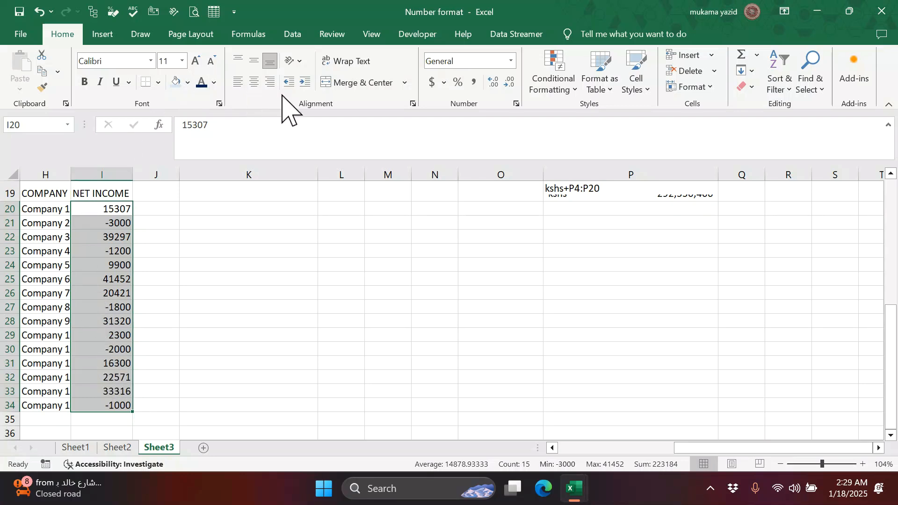
- Format net income I20:I34 as Currency, showing negatives in red without a minus sign
left_click(512, 61)
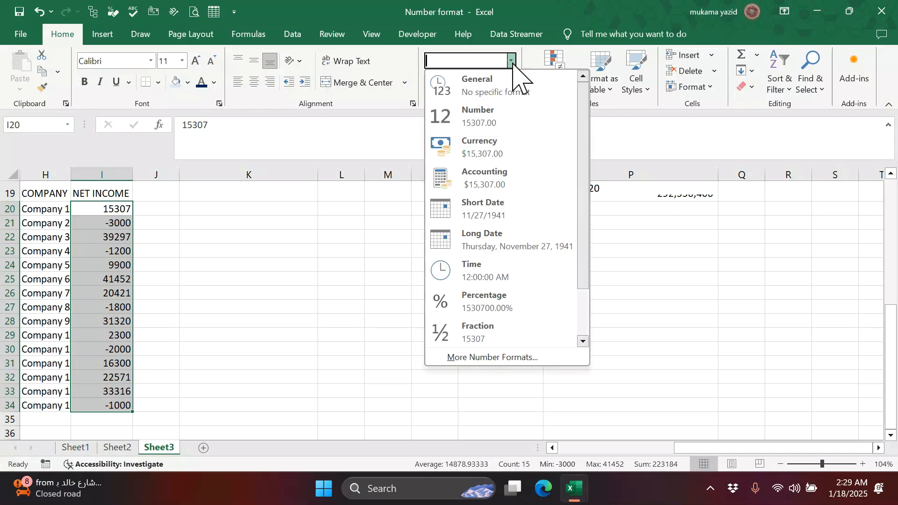
left_click(499, 145)
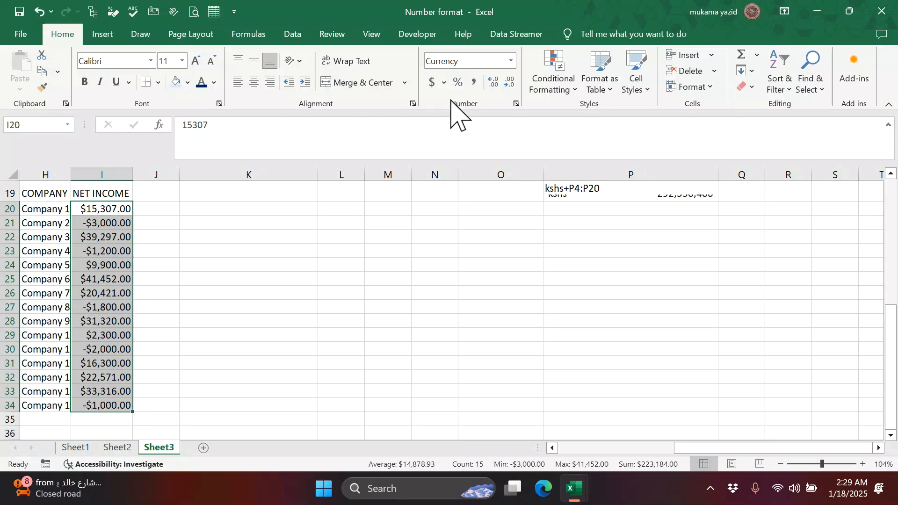
left_click(516, 104)
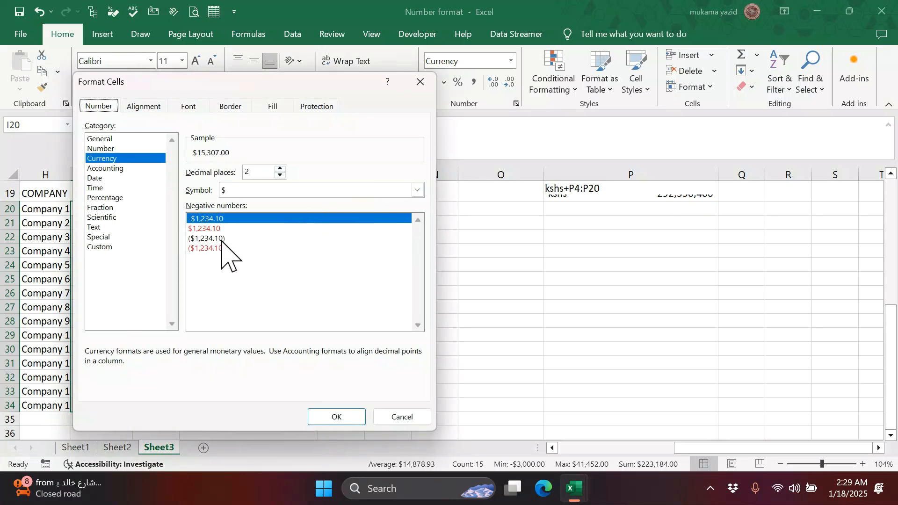
left_click(191, 228)
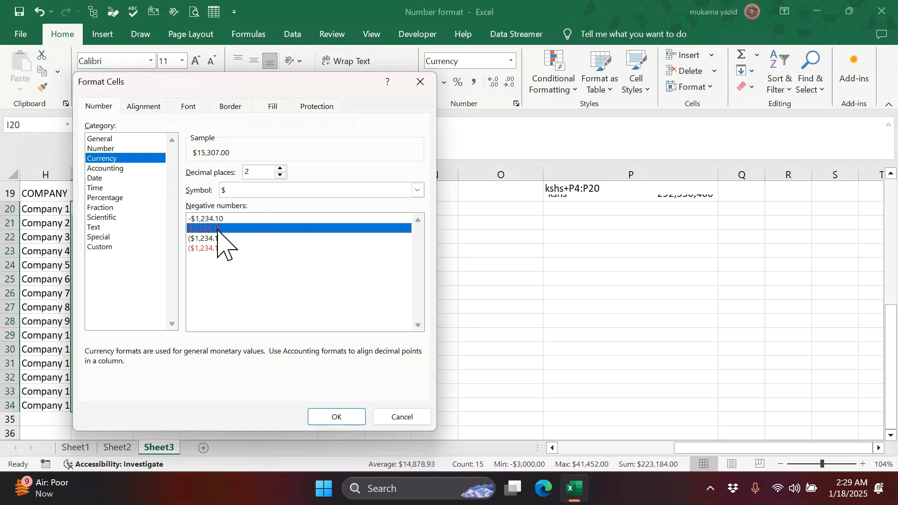
left_click(345, 420)
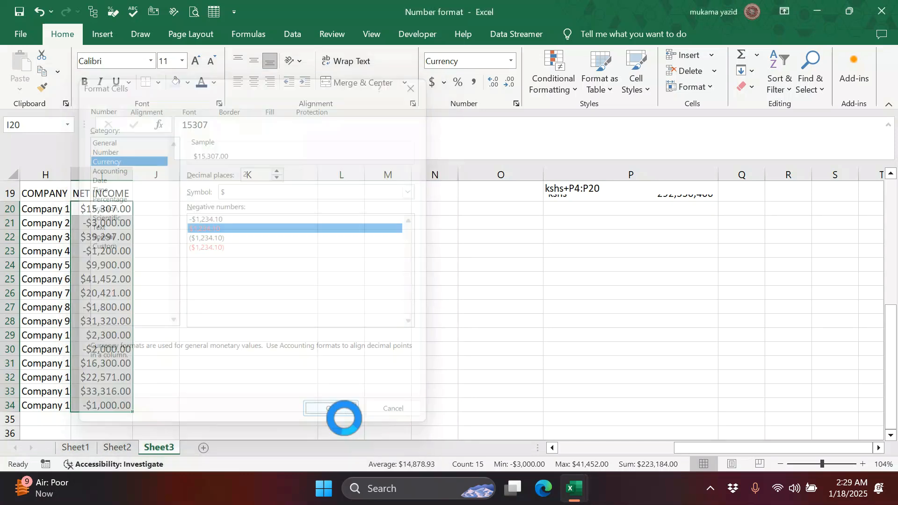
left_click(238, 295)
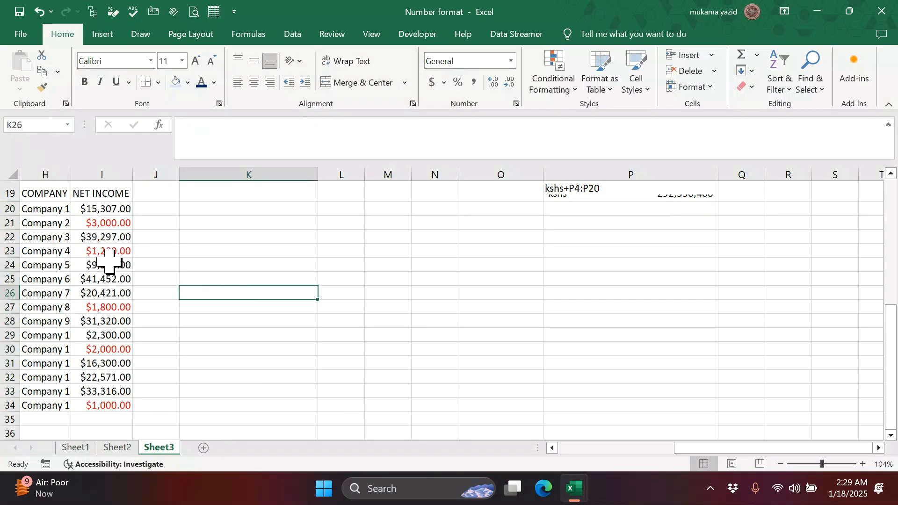
scroll(115, 365, "down", 1)
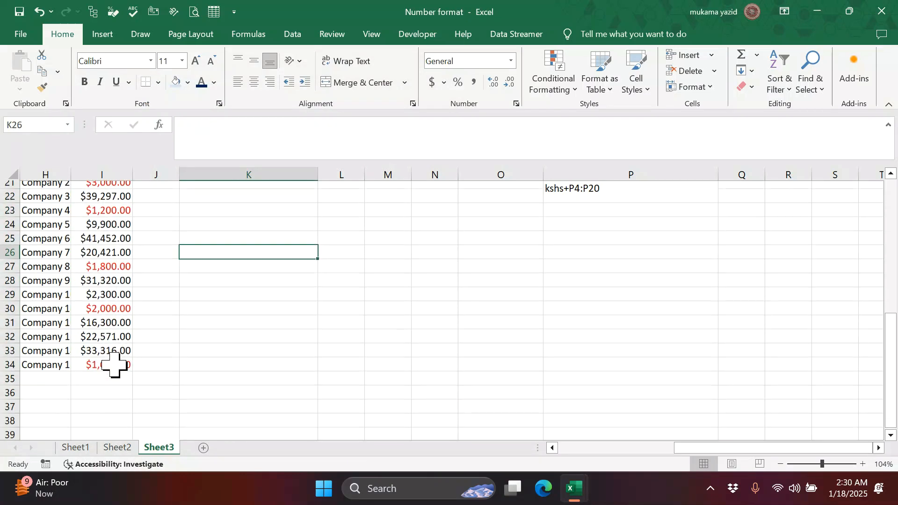
scroll(119, 310, "up", 2)
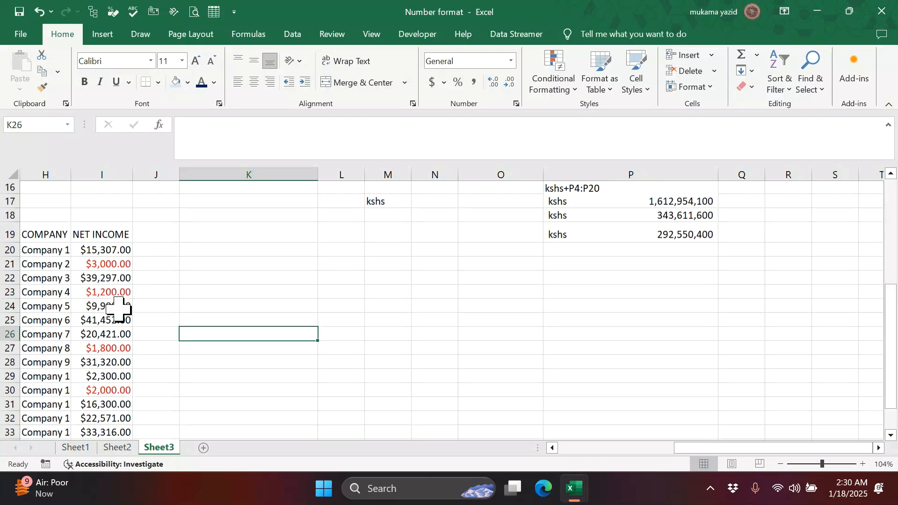
left_click_drag(96, 252, 106, 335)
left_click(236, 264)
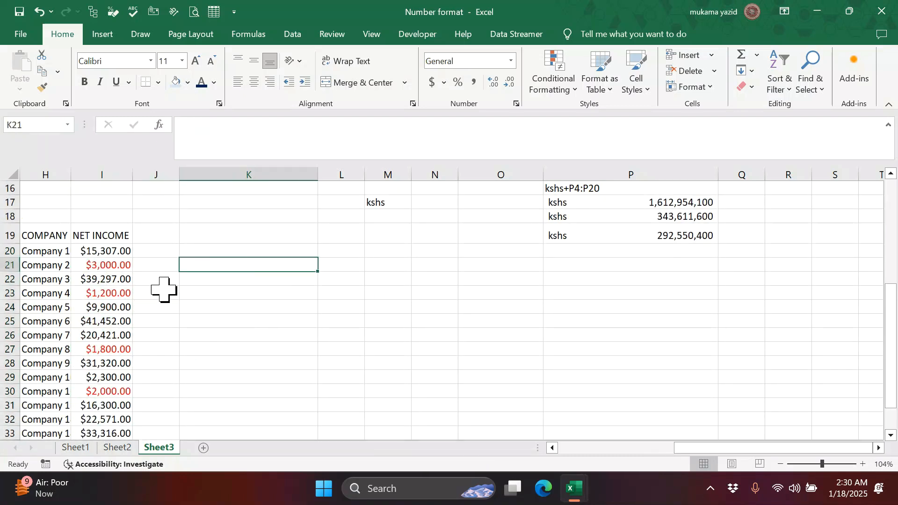
scroll(120, 280, "down", 2)
scroll(131, 280, "up", 3)
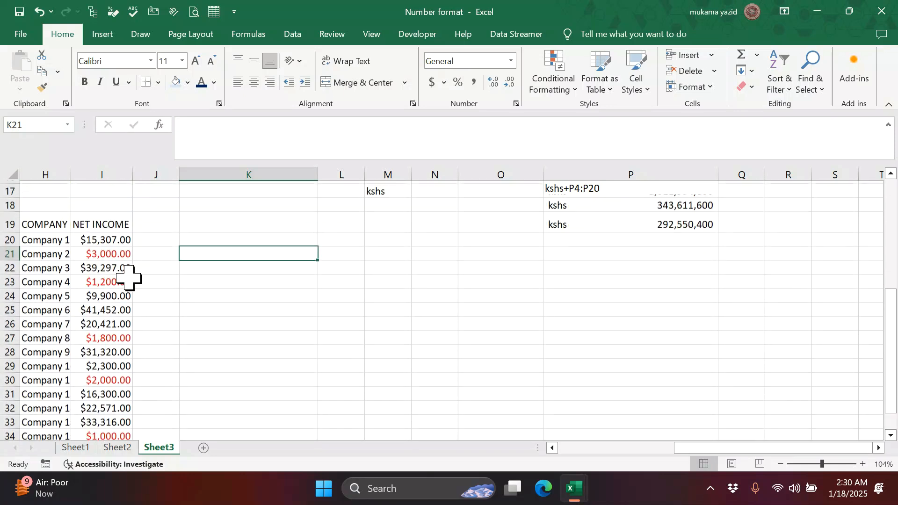
scroll(235, 282, "up", 1)
scroll(234, 283, "down", 3)
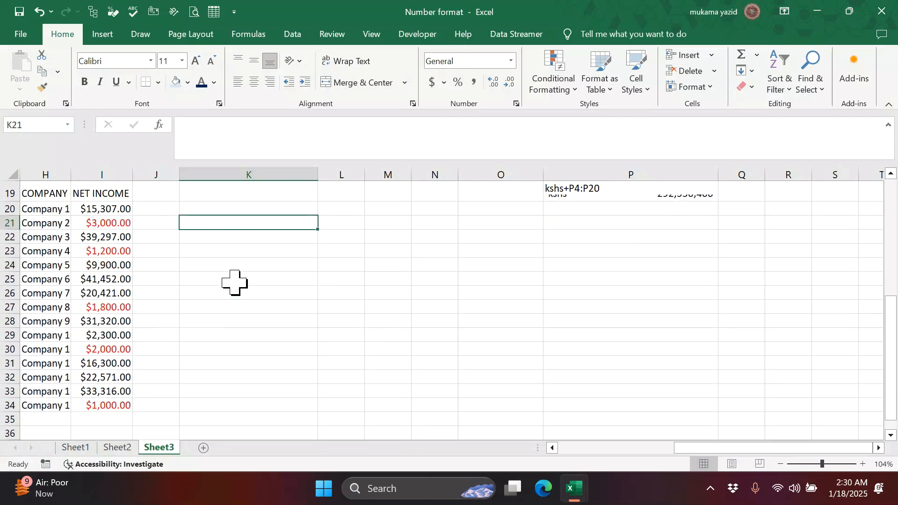
scroll(235, 283, "down", 1)
scroll(234, 283, "up", 4)
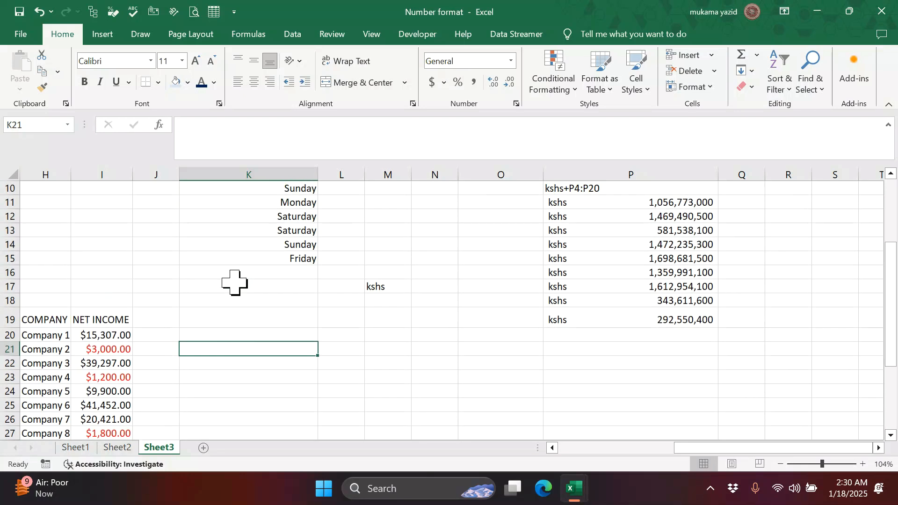
scroll(234, 282, "down", 5)
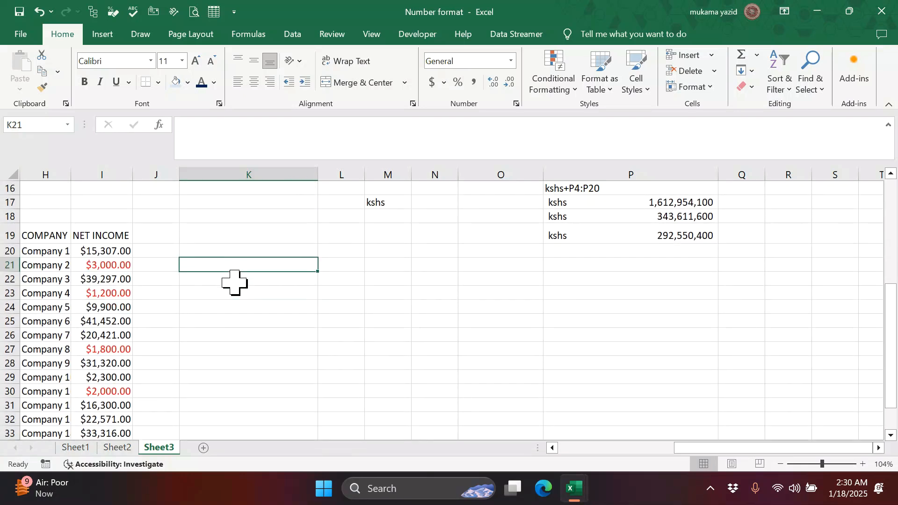
scroll(235, 283, "up", 3)
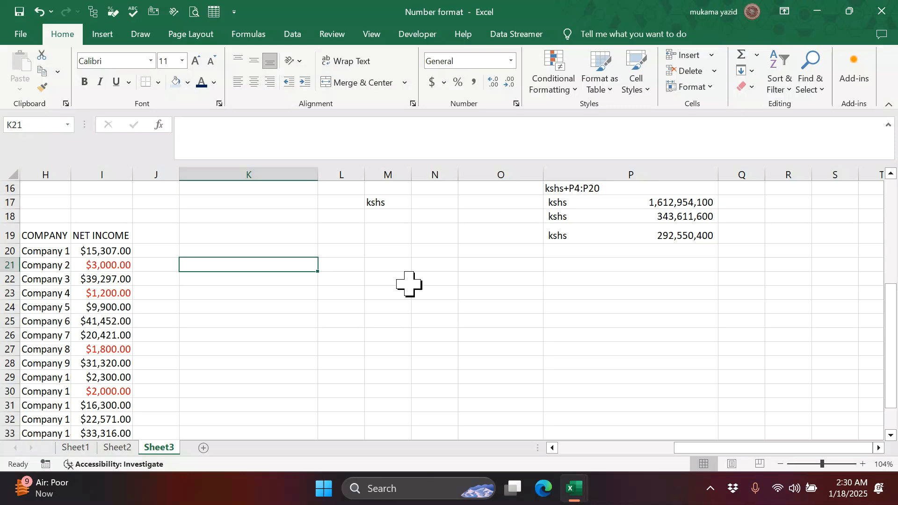
scroll(410, 280, "up", 5)
left_click_drag(637, 269, 649, 401)
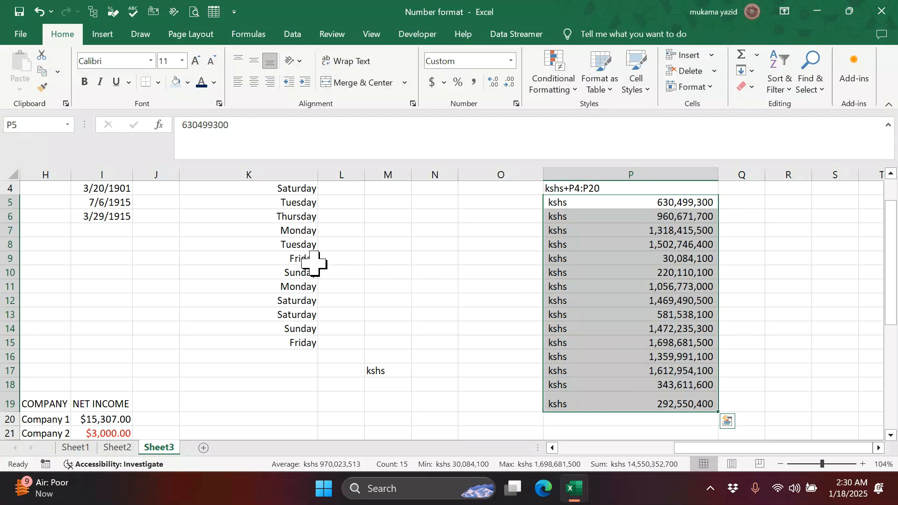
- Apply Comma Style to revenue P5:P20, then clear all their formats
scroll(313, 264, "down", 2)
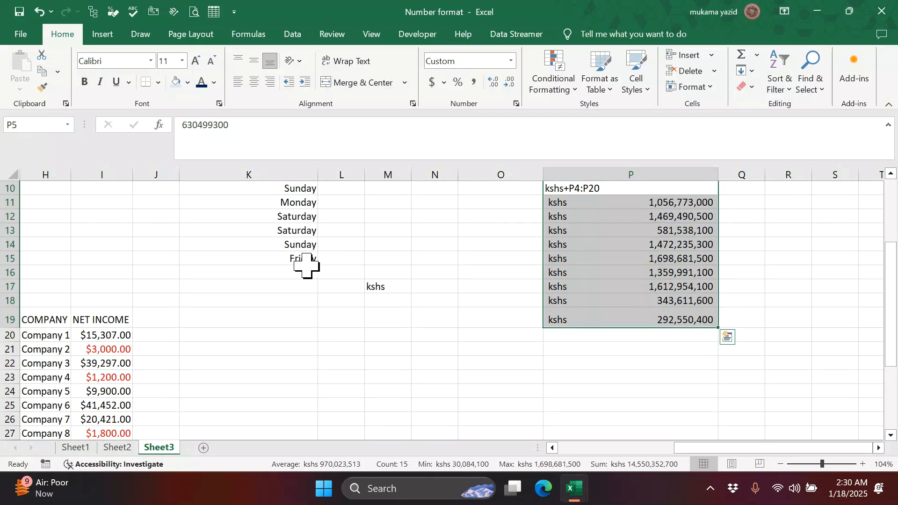
left_click(474, 82)
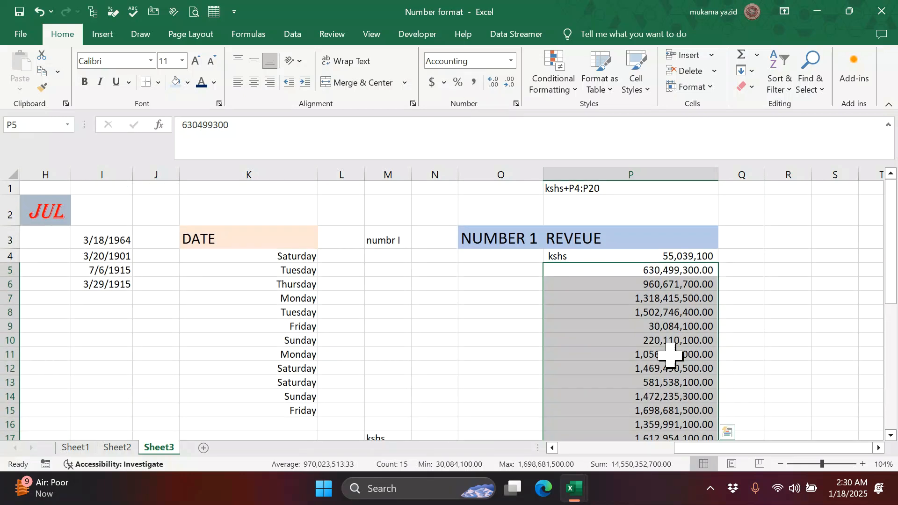
scroll(670, 356, "down", 1)
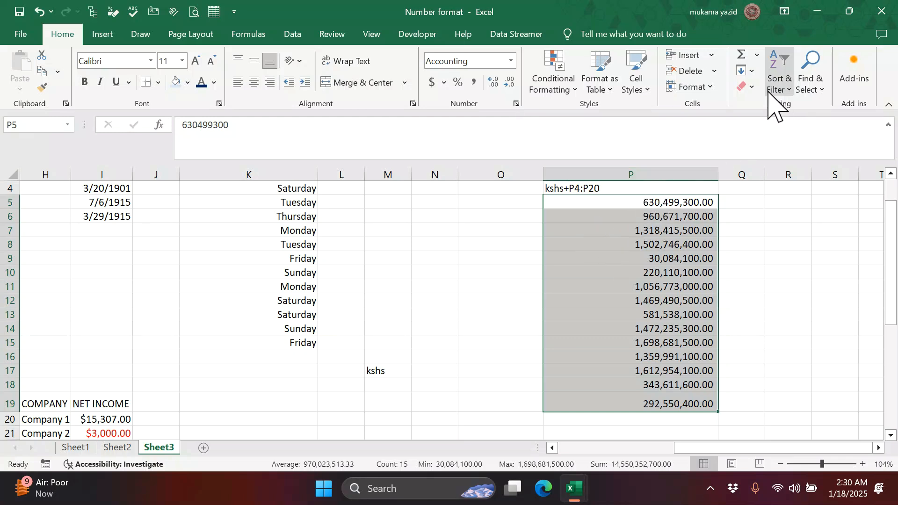
left_click(751, 87)
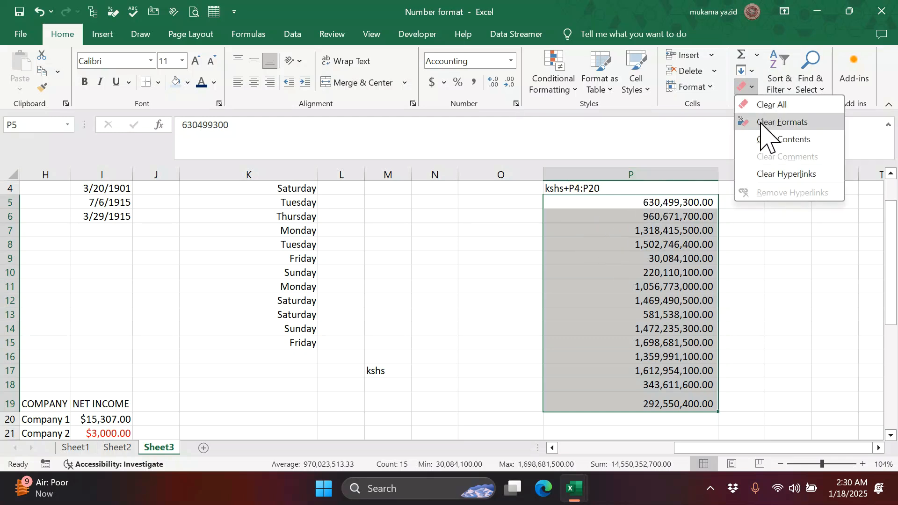
left_click(761, 123)
left_click(736, 304)
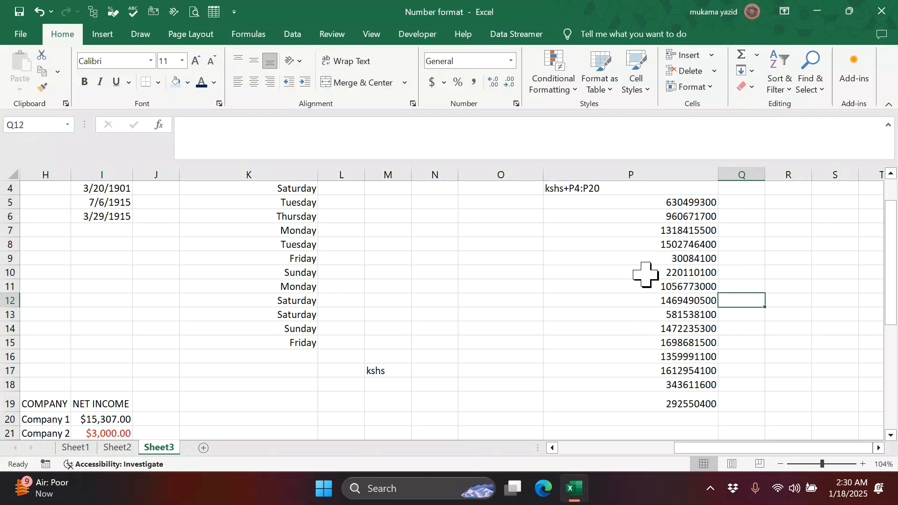
- Clear the kshs formatting from cell P4 so it shows a plain 55039100
left_click(627, 202)
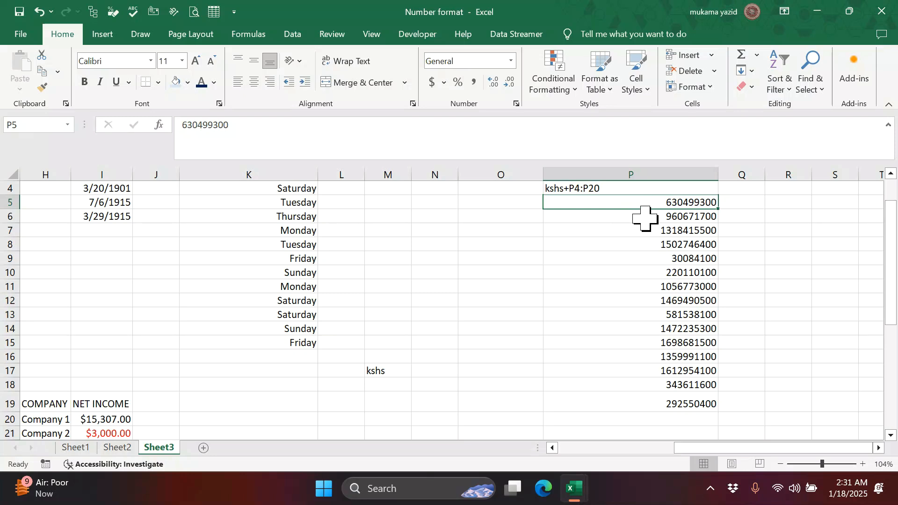
scroll(634, 215, "up", 1)
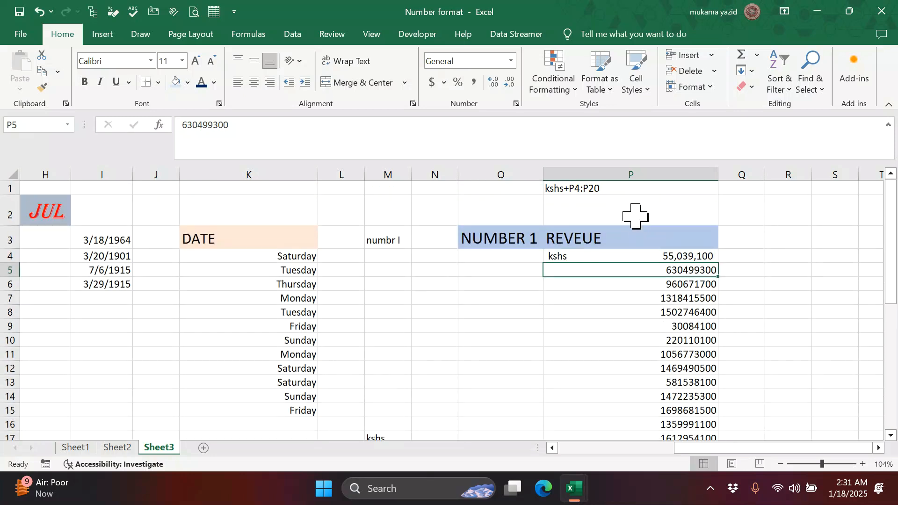
left_click(634, 258)
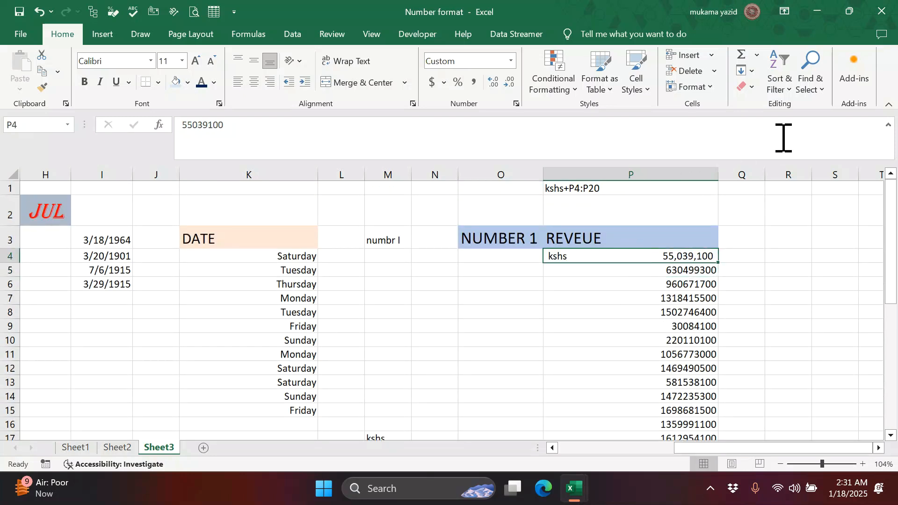
left_click(745, 88)
left_click(752, 122)
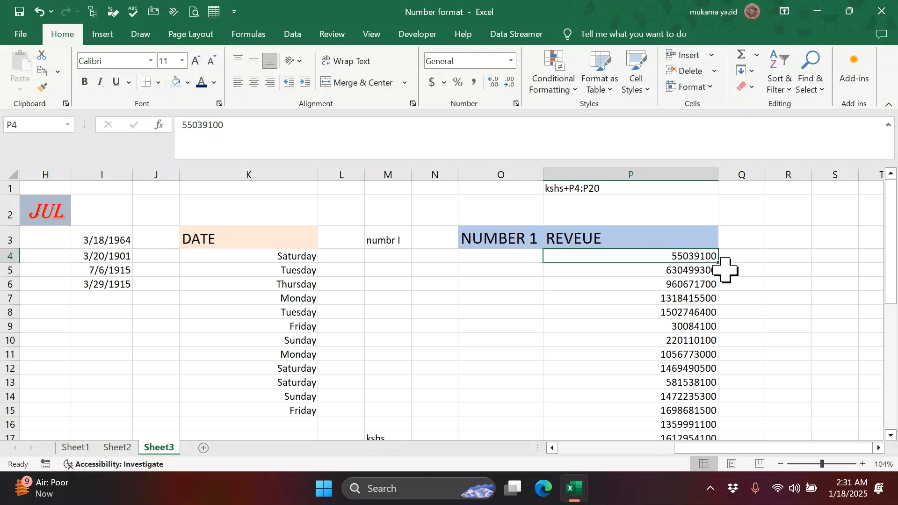
- Try editing P4, then cancel the stray + entry and keep its original value
double_click(660, 258)
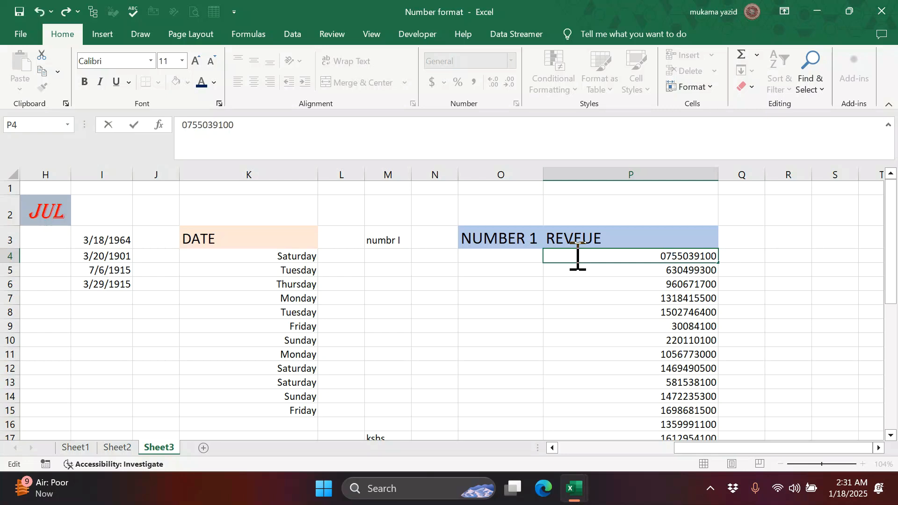
left_click(655, 271)
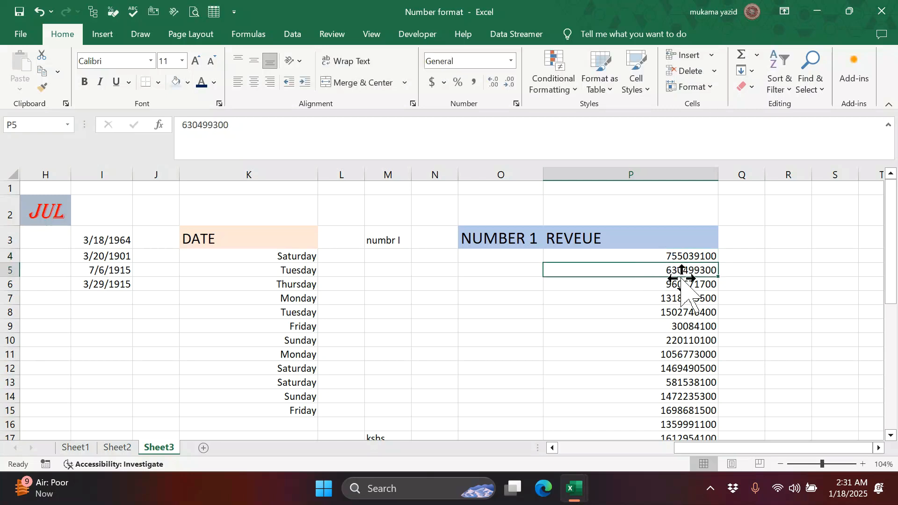
left_click(658, 255)
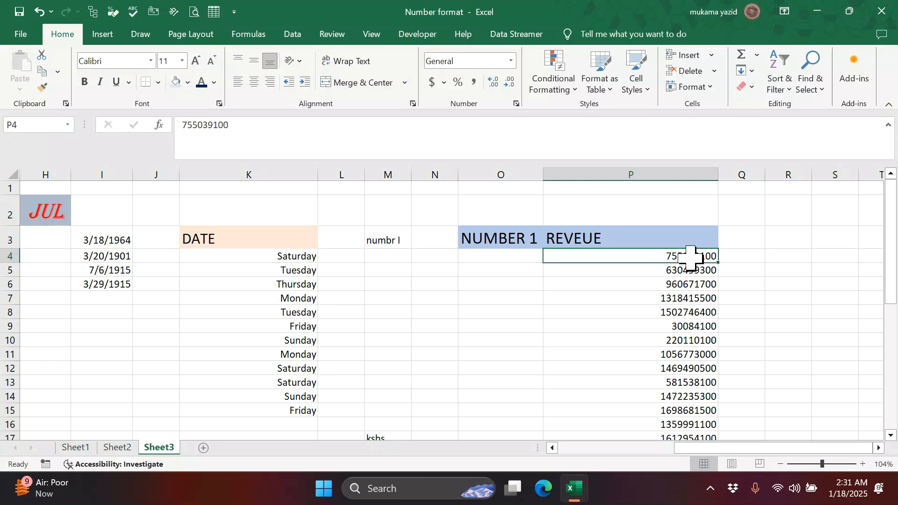
type("+")
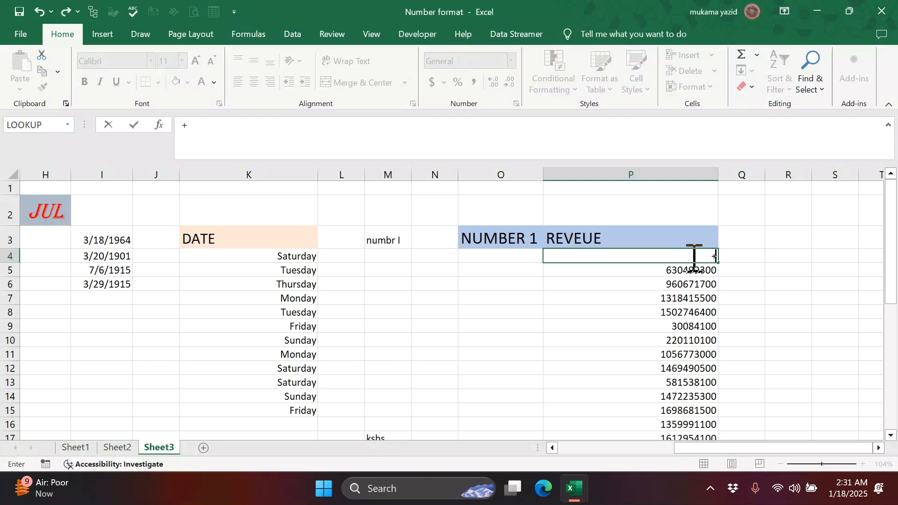
key("Escape")
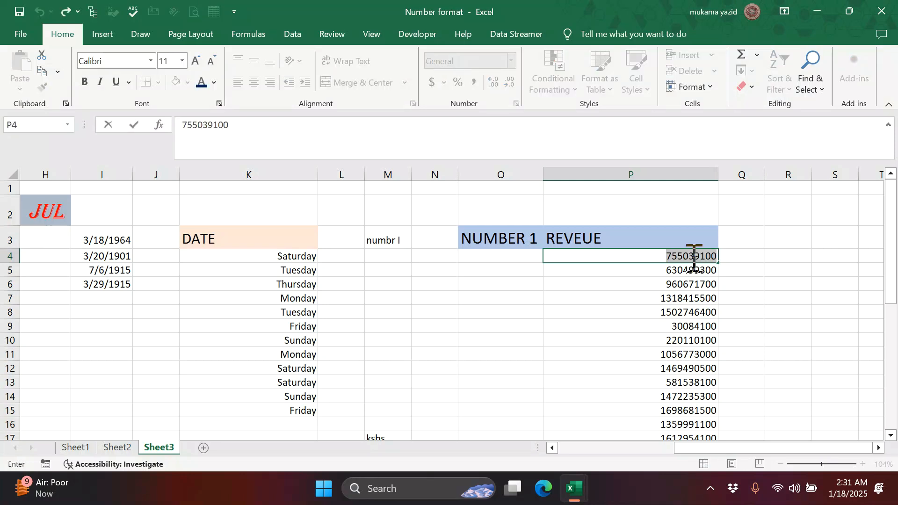
left_click(630, 313)
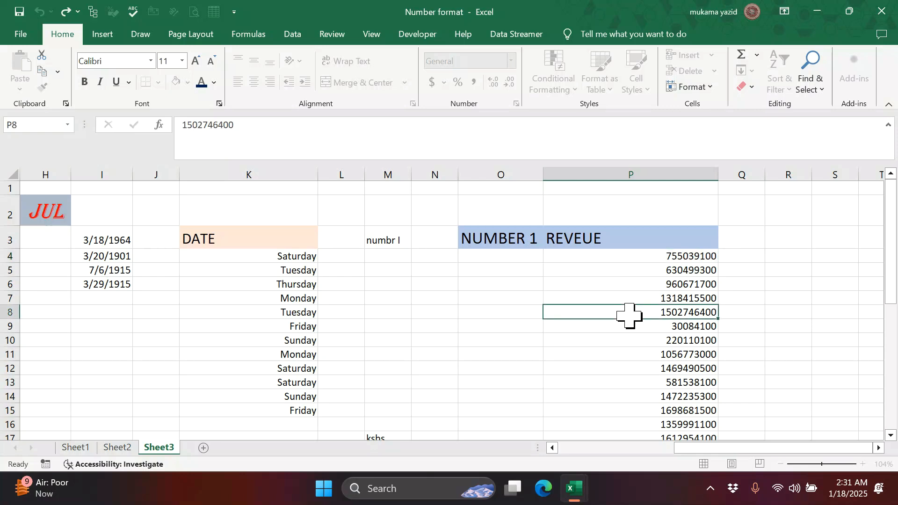
- Edit P4 to insert +256- in front of the existing number
left_click(653, 255)
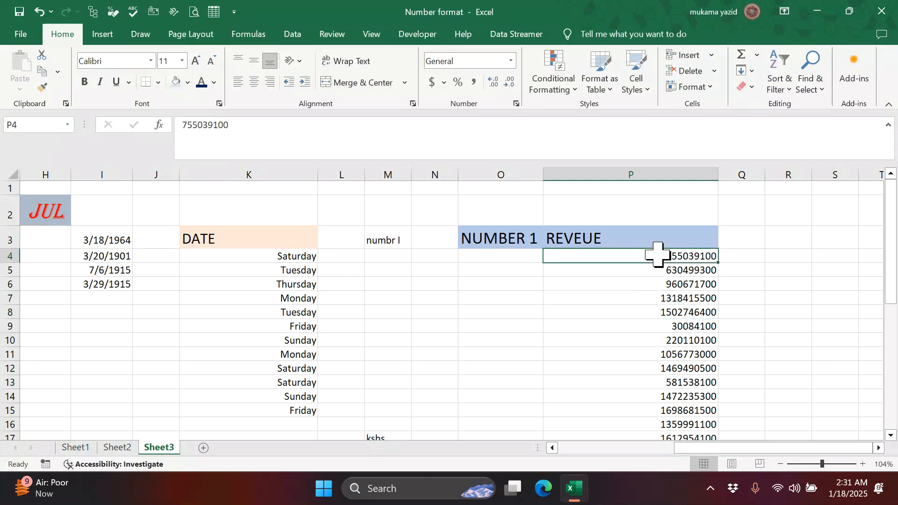
double_click(659, 255)
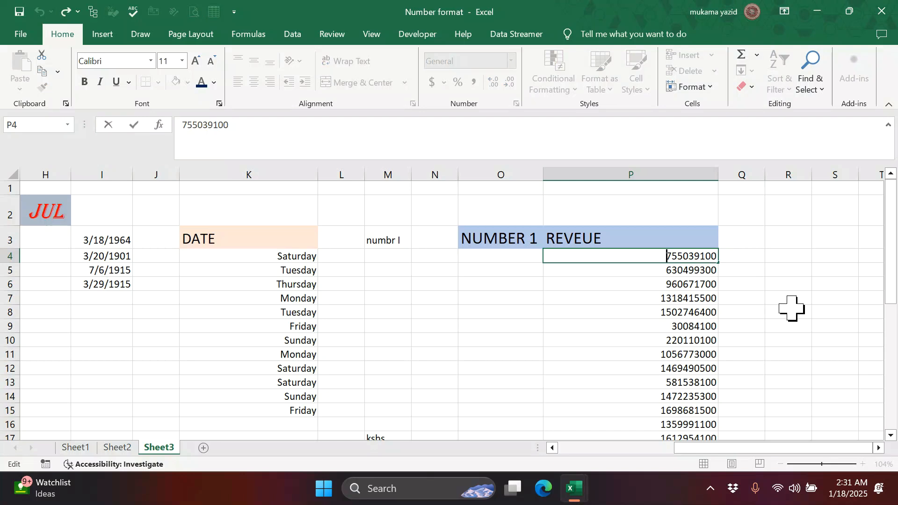
type("+")
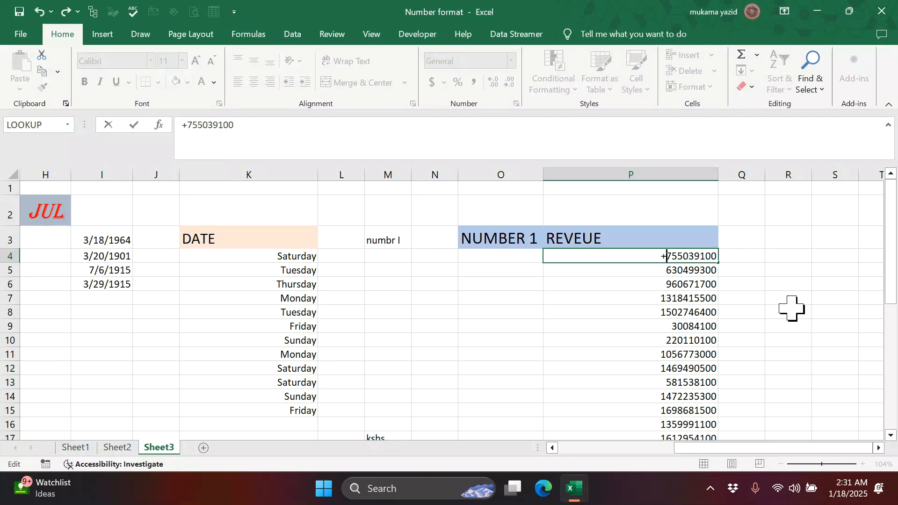
type("256")
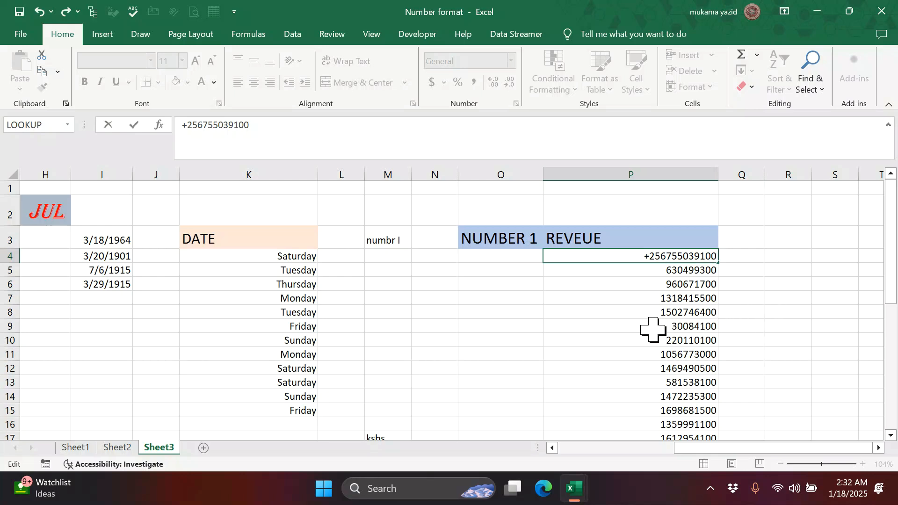
type("-")
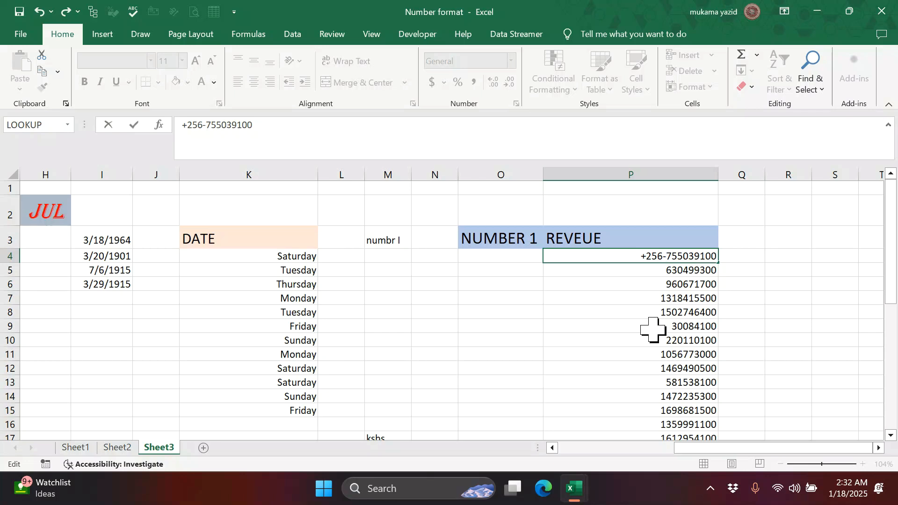
- Remove accidental P5 and P6 references from the P4 entry and cancel the edit
left_click(634, 272)
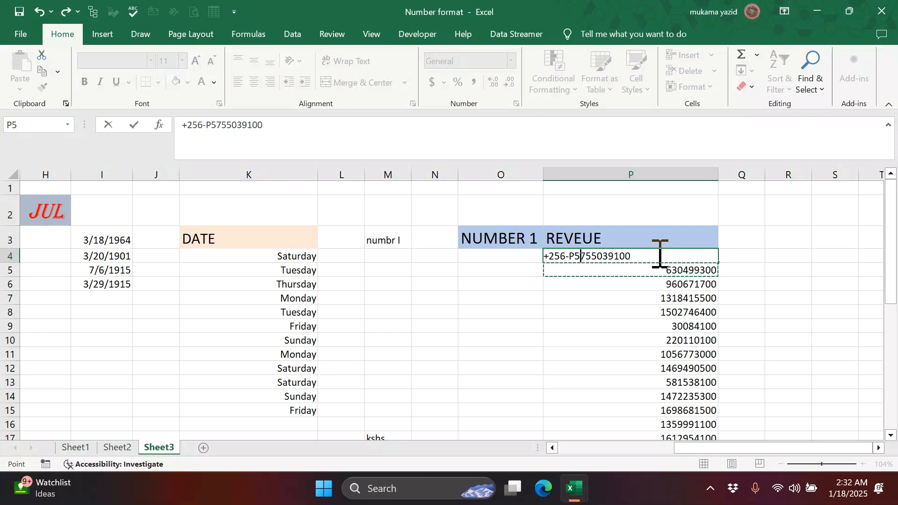
key("BackSpace")
key("BackSpace")
left_click(564, 284)
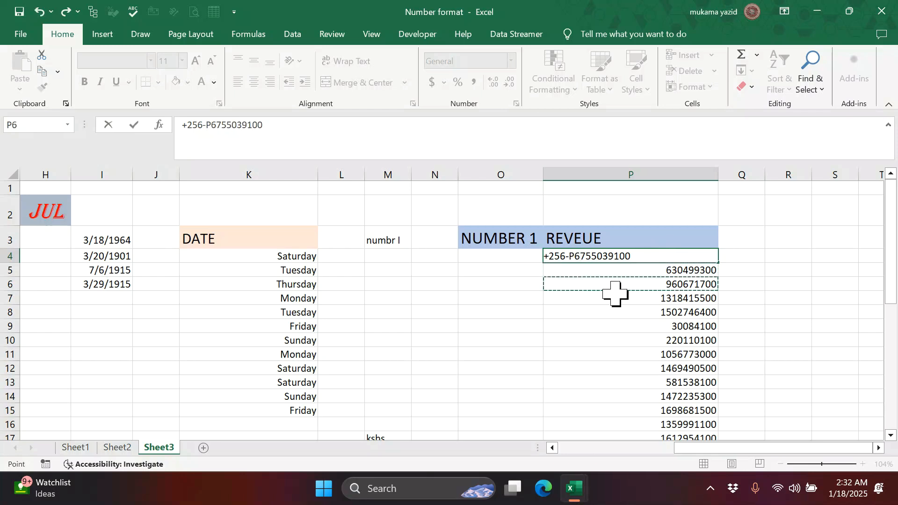
key("BackSpace")
key("BackSpace")
type("P6")
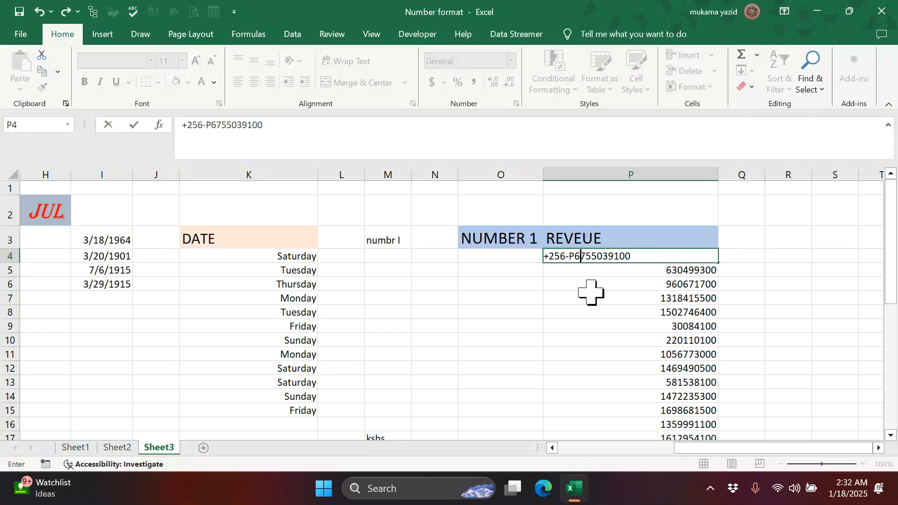
key("BackSpace")
key("BackSpace")
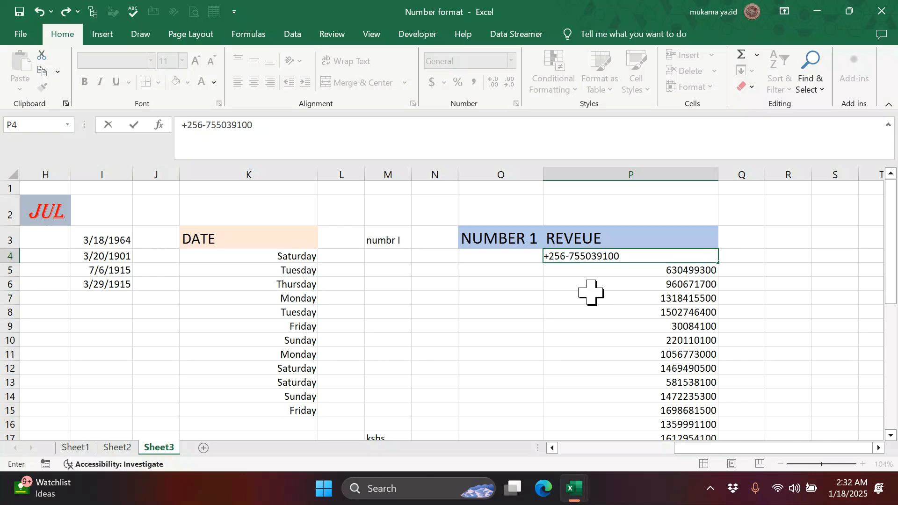
left_click(591, 292)
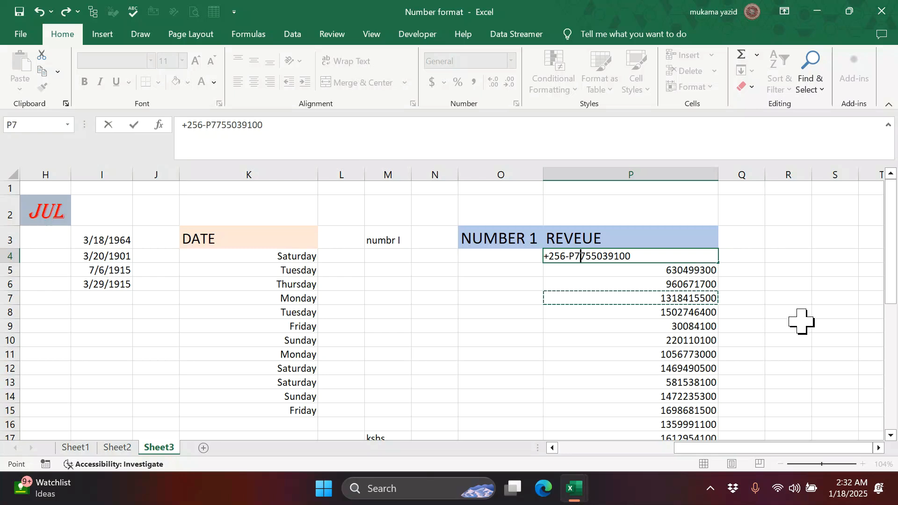
key("Escape")
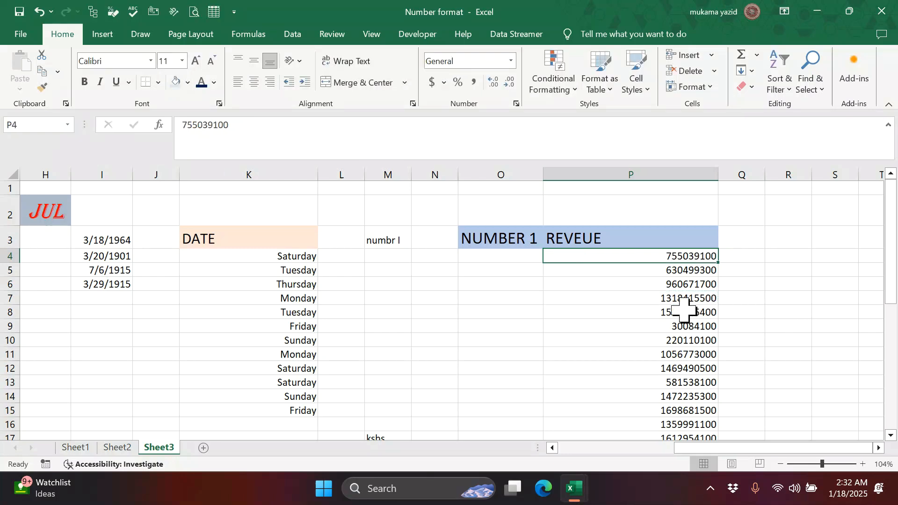
- Re-enter P4 with +256 prefixed to the number, now shown as 2.56755E+11
double_click(659, 256)
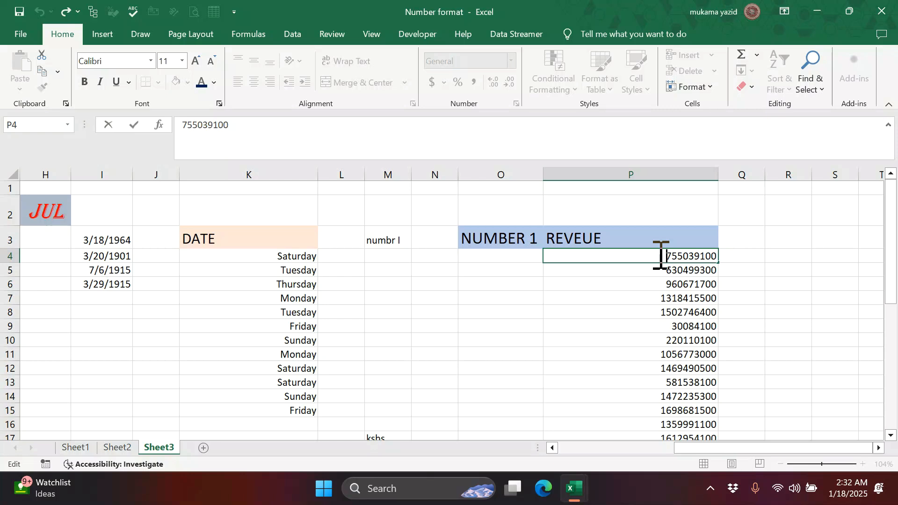
type("+")
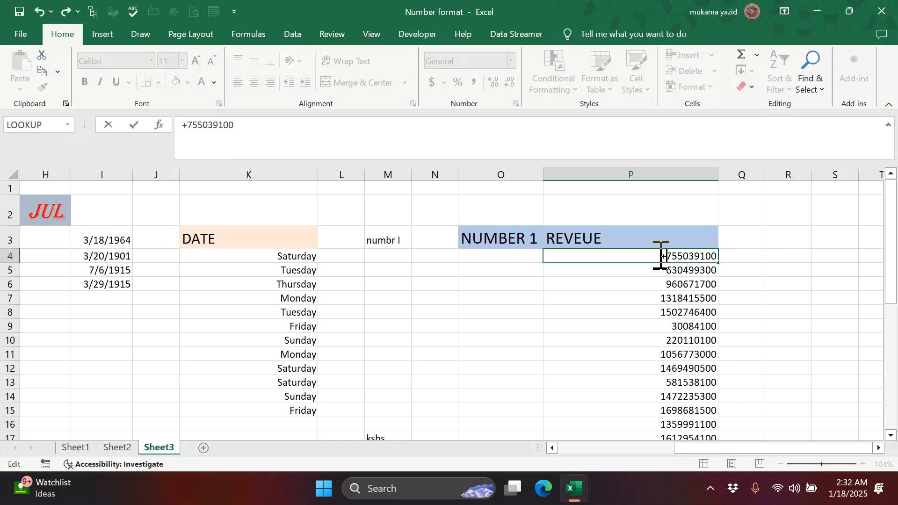
type("256")
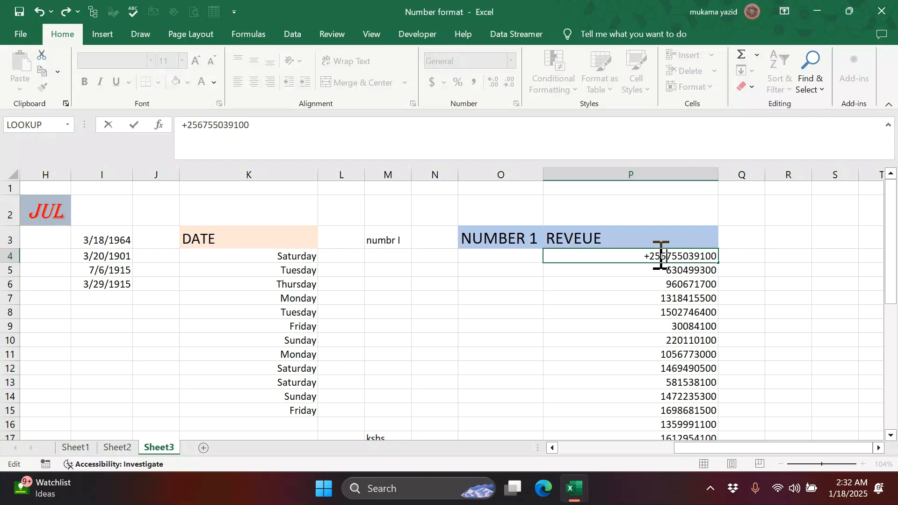
key("Return")
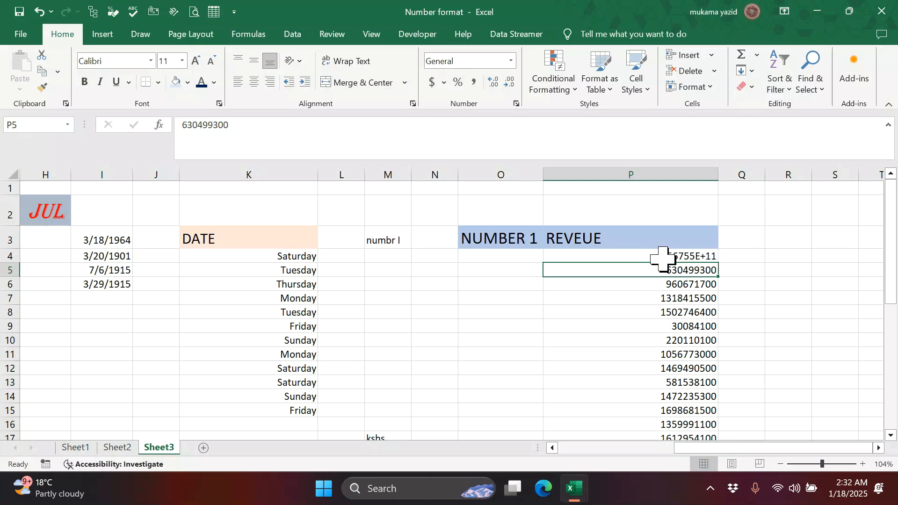
left_click(747, 253)
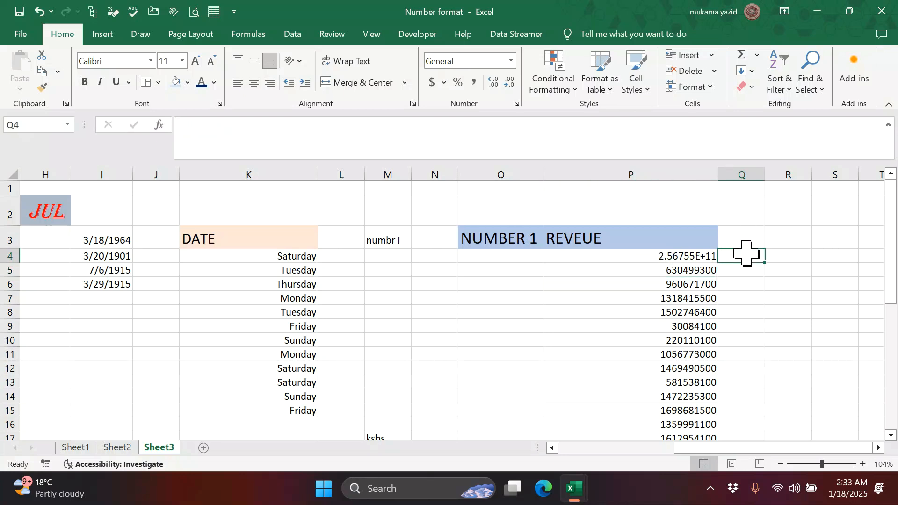
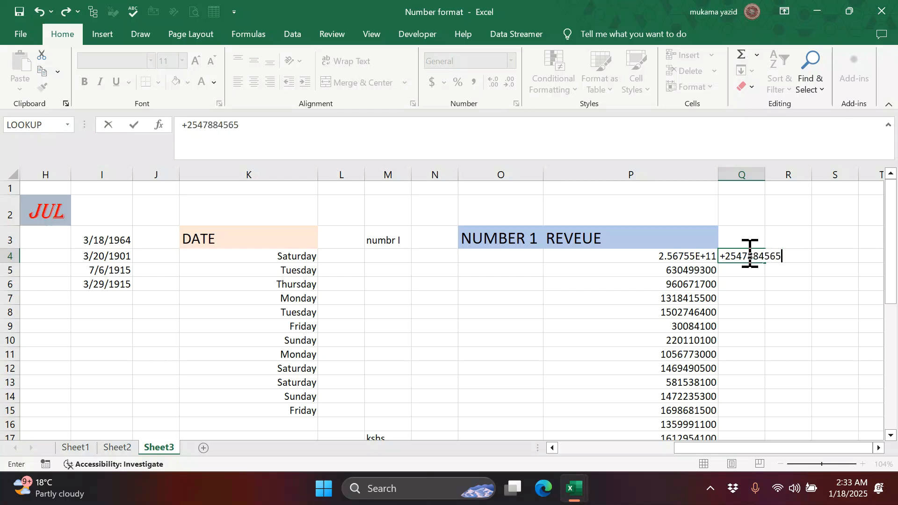
key("Return")
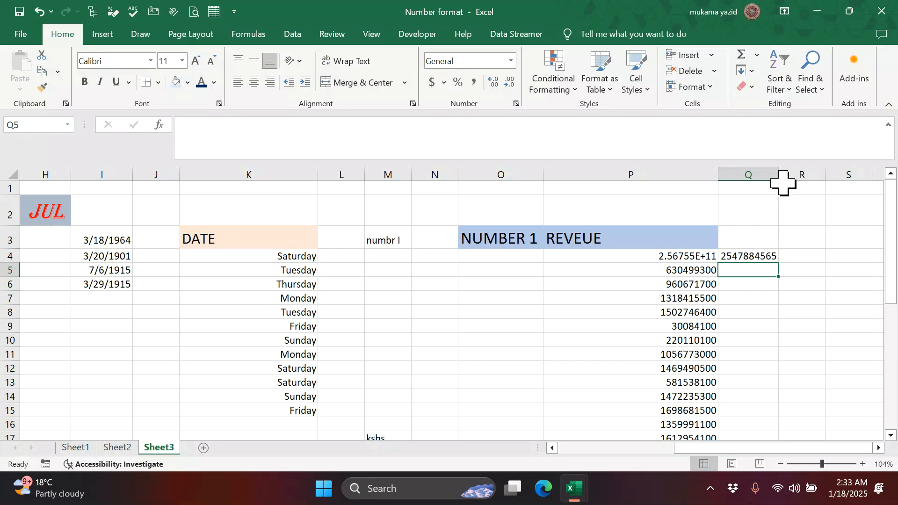
left_click_drag(779, 176, 815, 175)
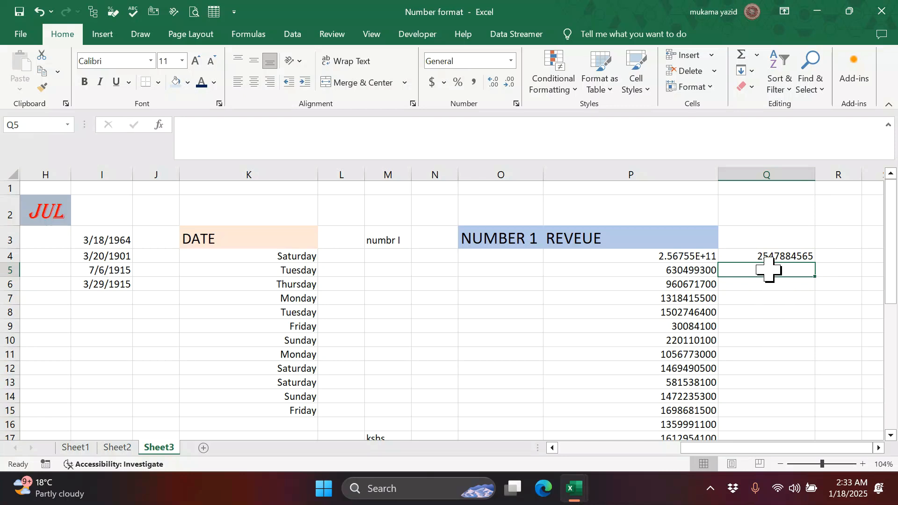
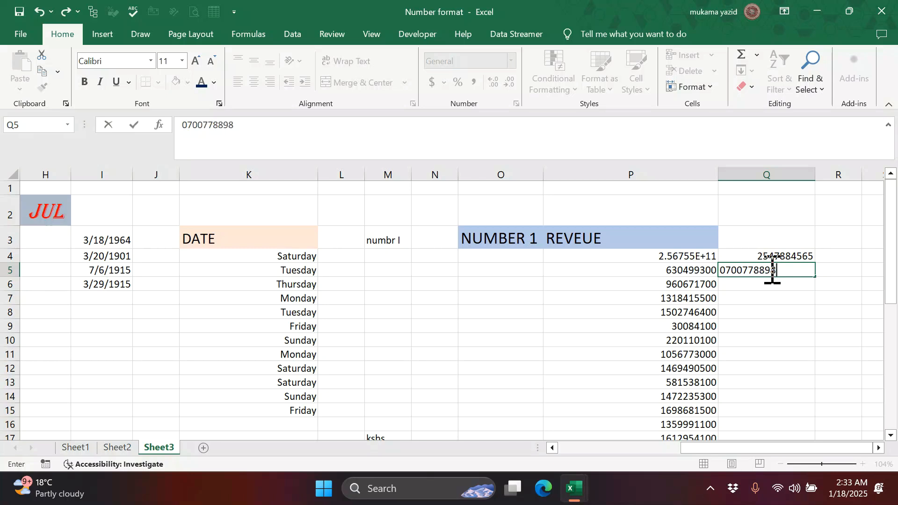
key("Return")
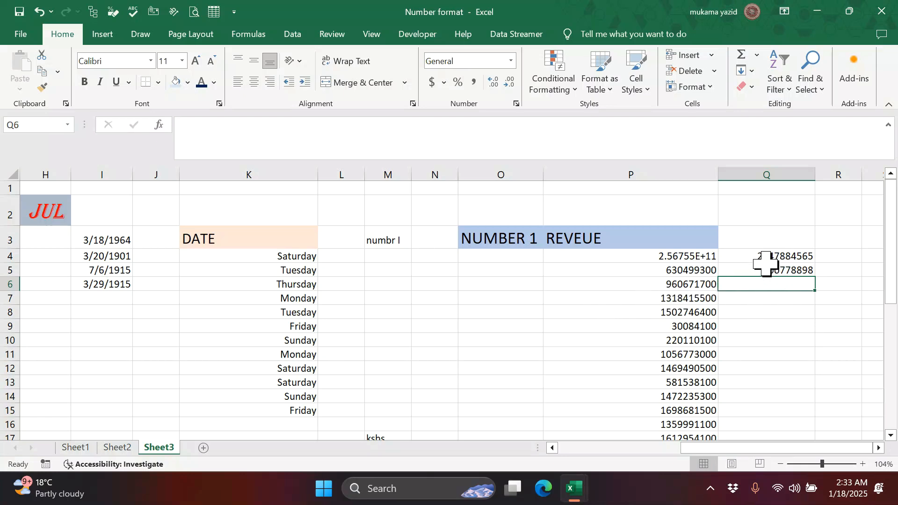
left_click_drag(771, 259, 788, 411)
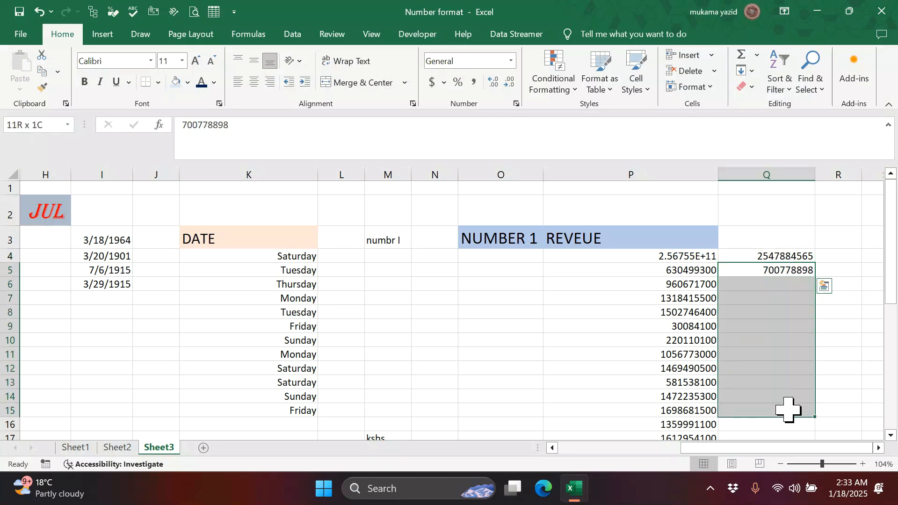
- Apply the custom number format +256-#0000000 to Q4:Q15
left_click(784, 255)
left_click_drag(785, 262, 795, 437)
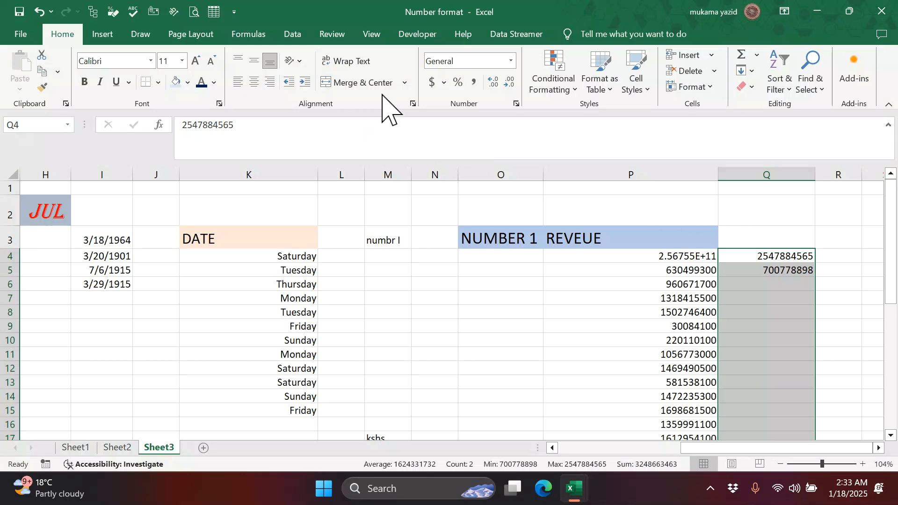
left_click(517, 104)
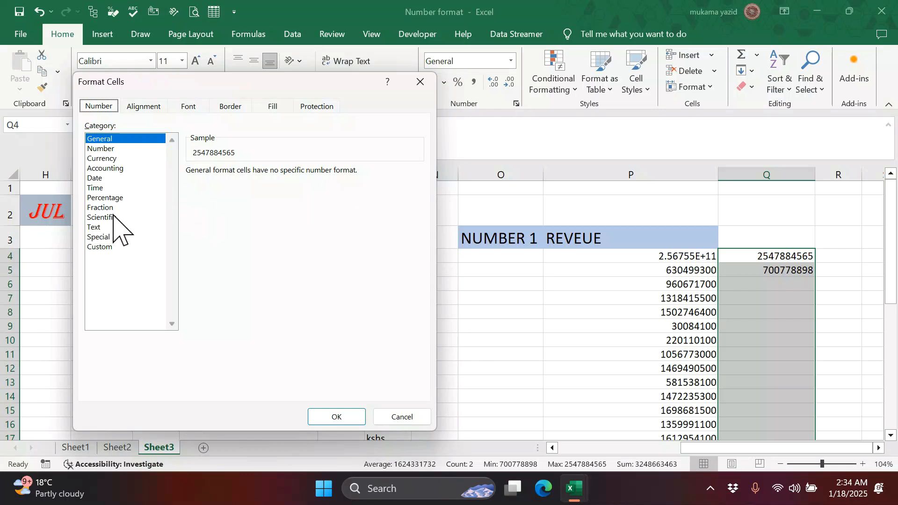
left_click(104, 247)
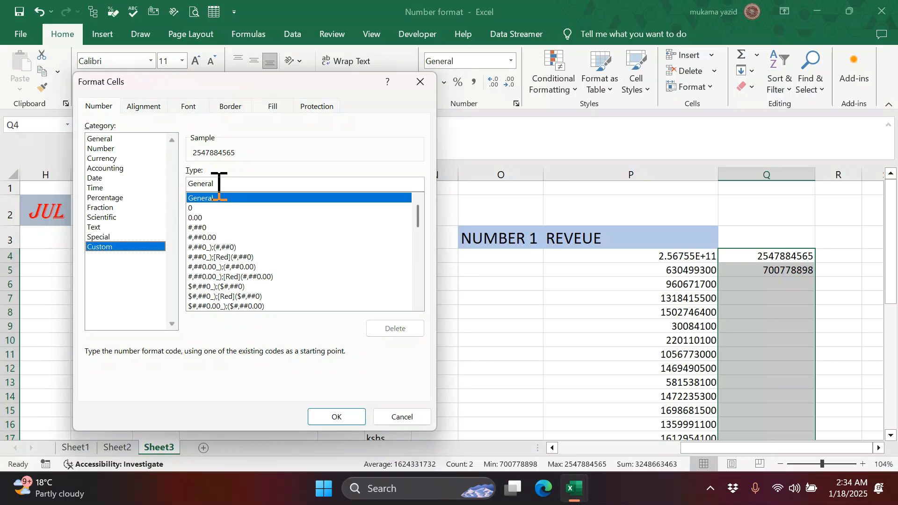
left_click_drag(216, 182, 192, 184)
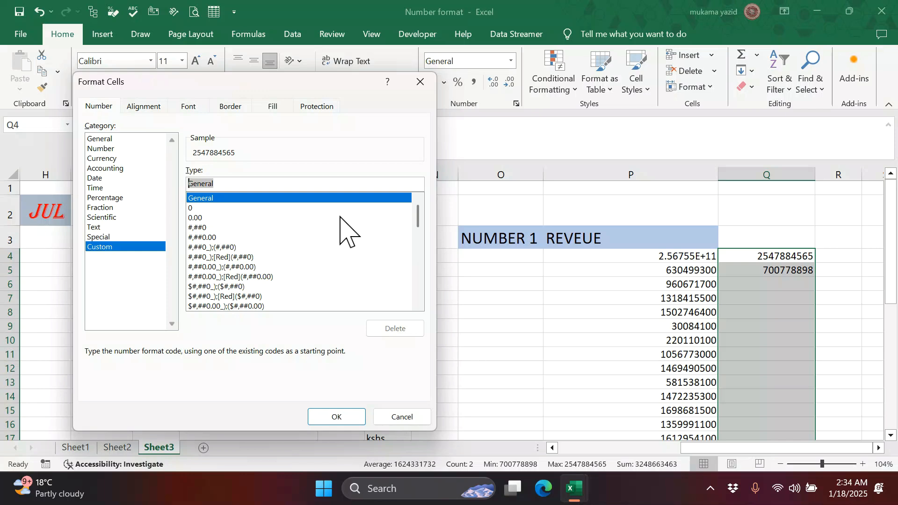
type("+")
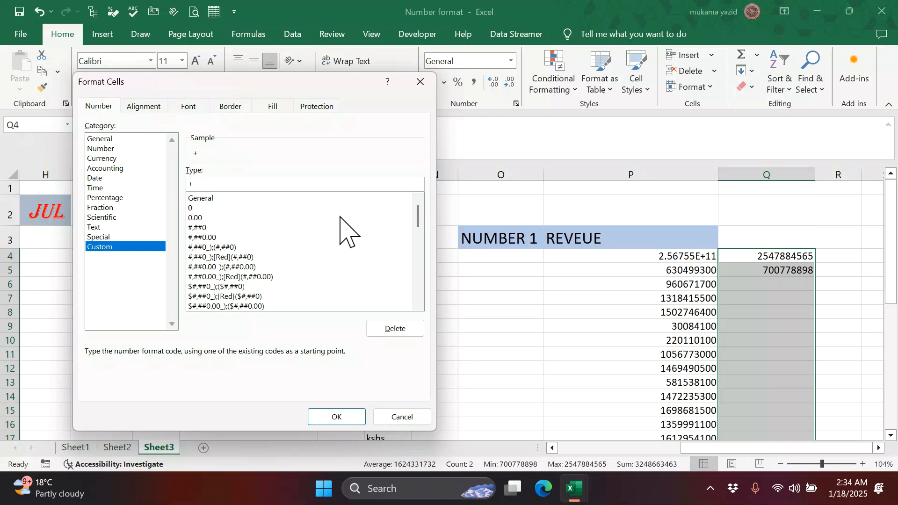
type("256-")
type("#3")
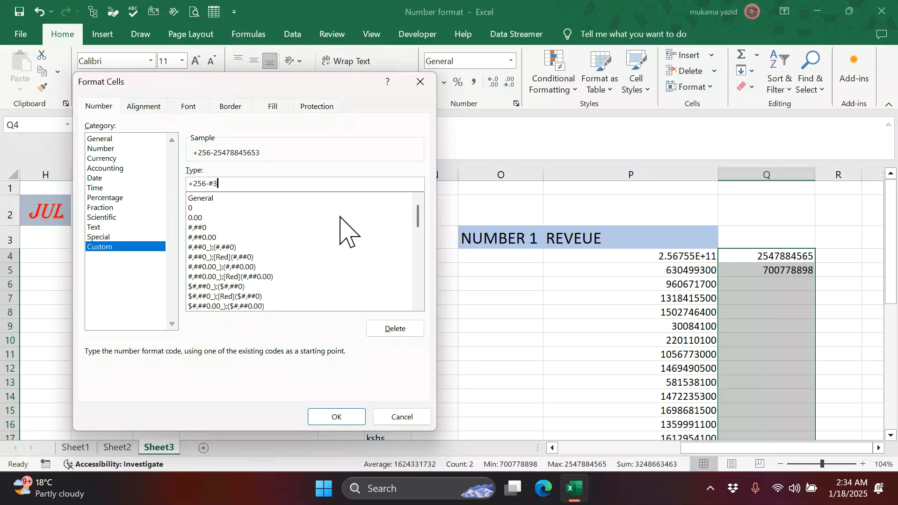
key("BackSpace")
type("0000000")
left_click(335, 419)
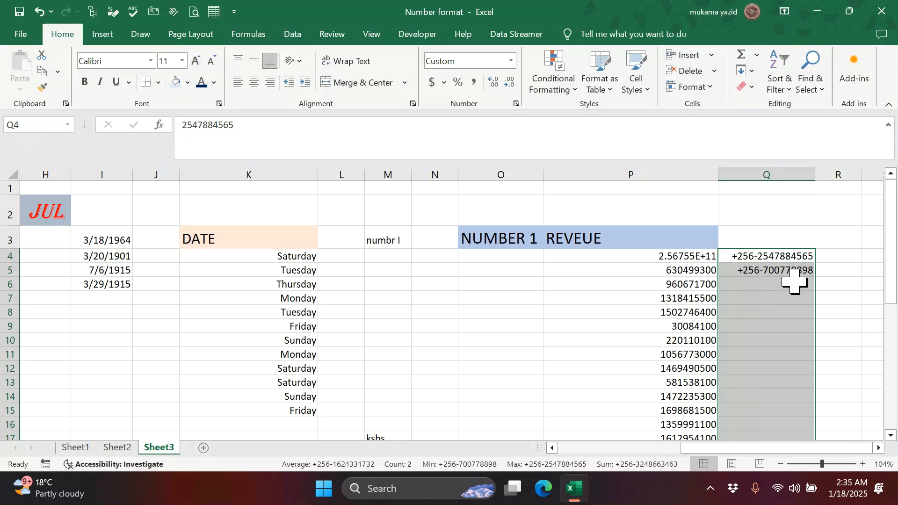
left_click(758, 297)
left_click(752, 283)
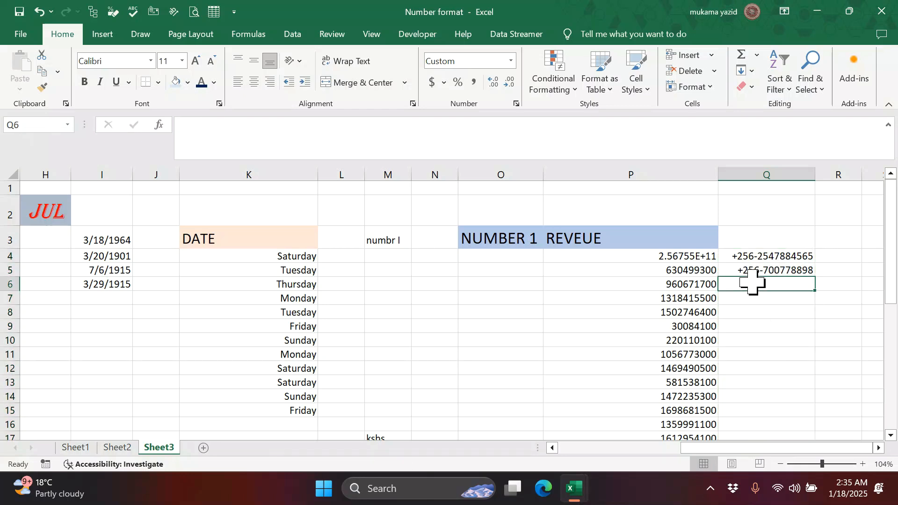
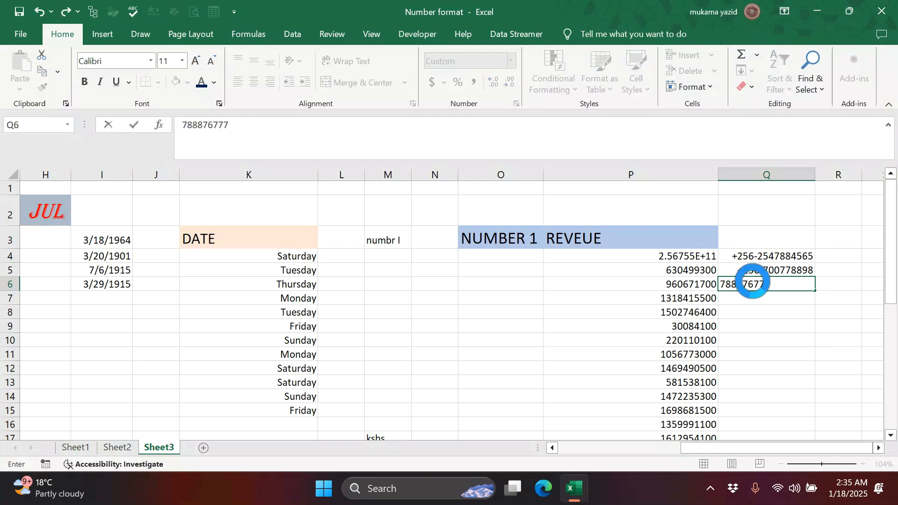
key("Return")
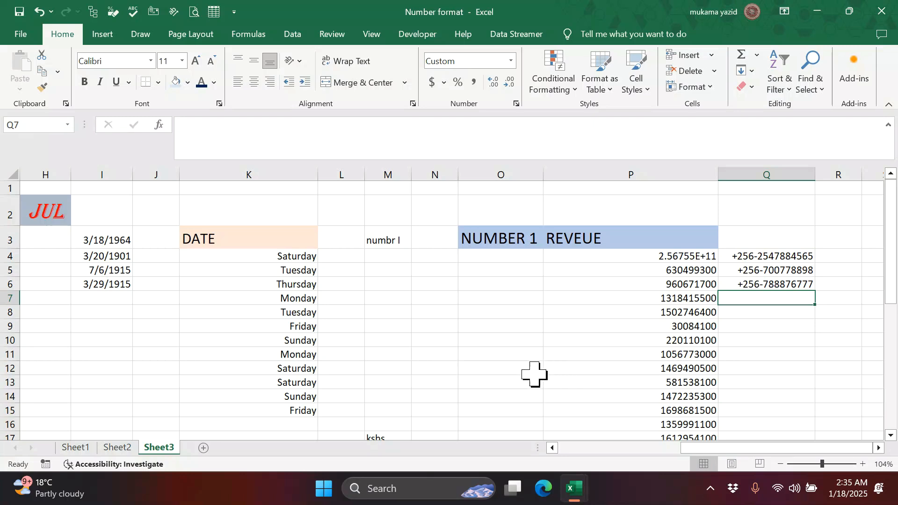
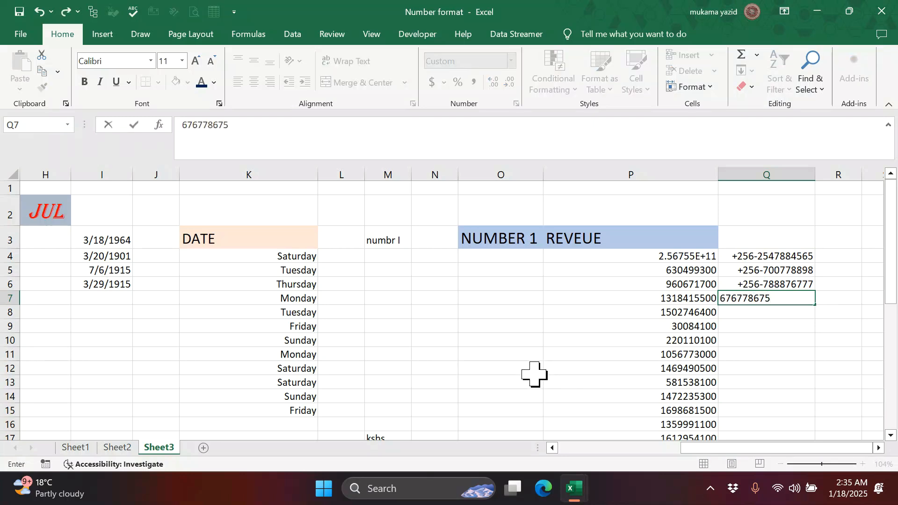
key("Return")
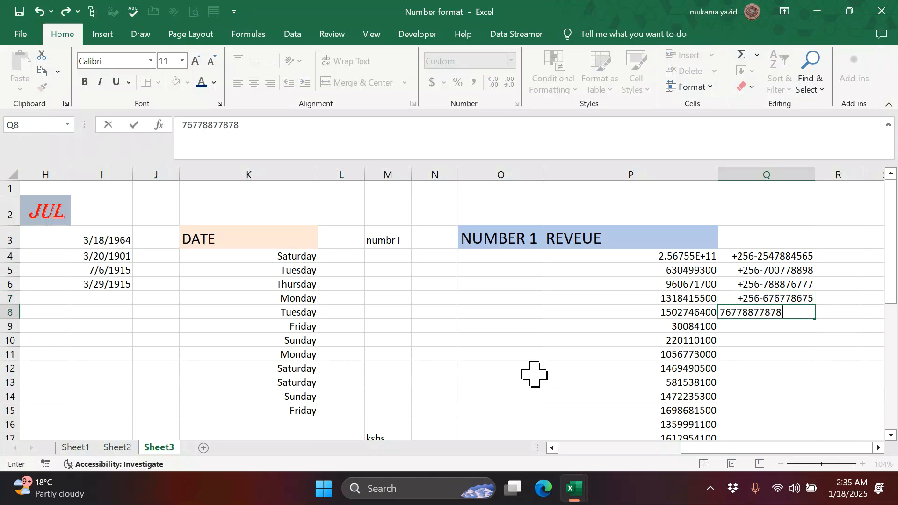
key("Return")
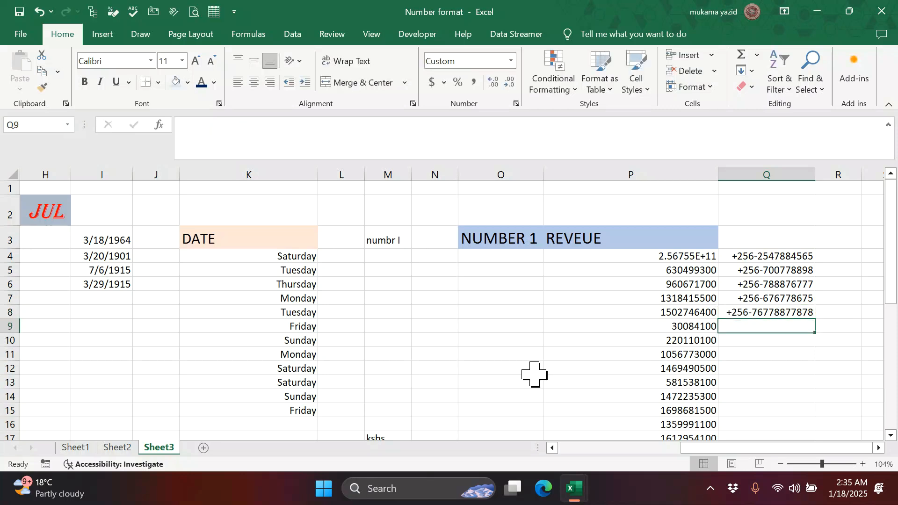
- Enter 676767 in cell R4
left_click(837, 256)
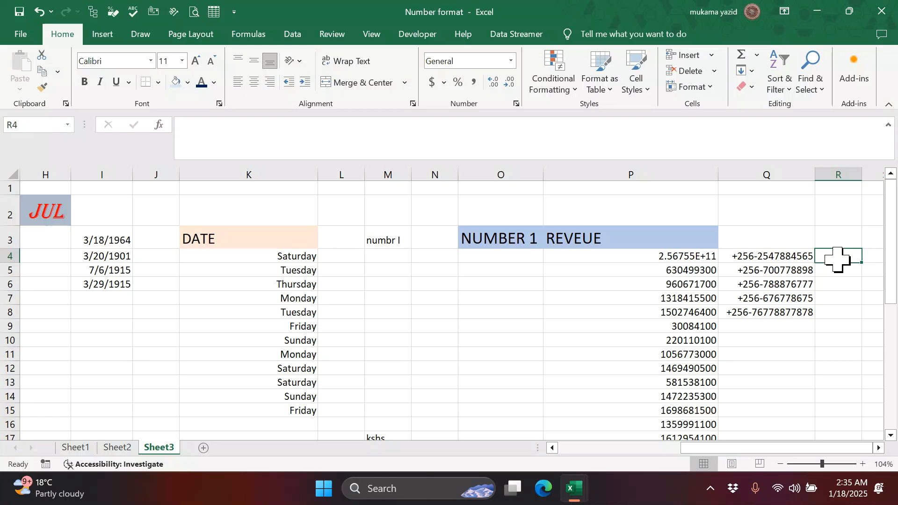
type("67778")
key("BackSpace")
key("BackSpace")
key("BackSpace")
key("BackSpace")
key("BackSpace")
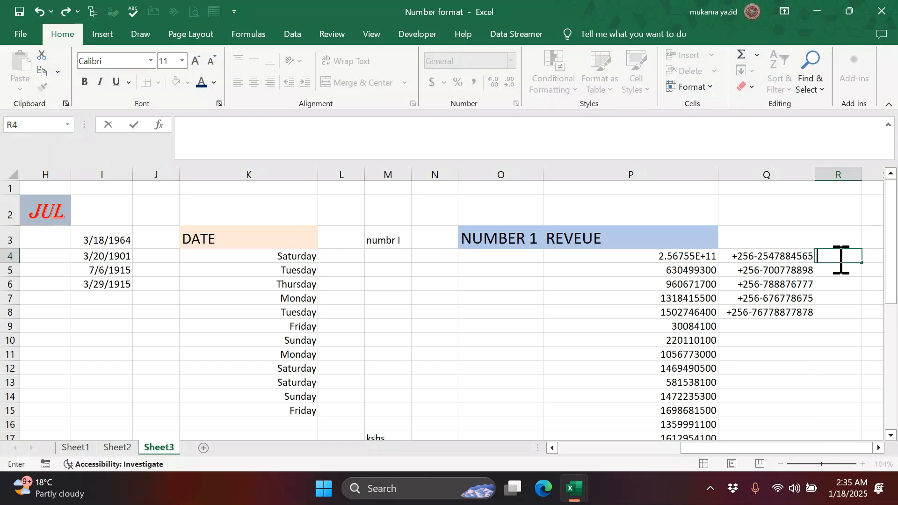
type("676767")
key("Return")
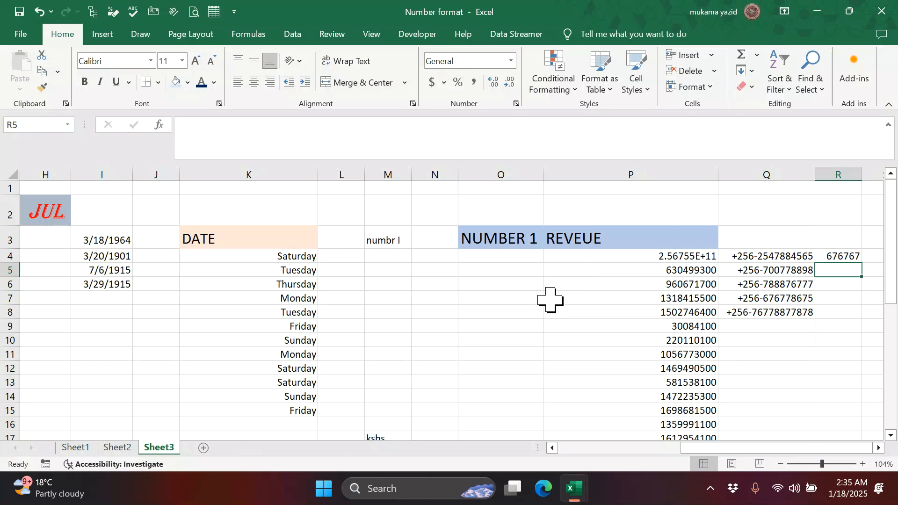
left_click(767, 342)
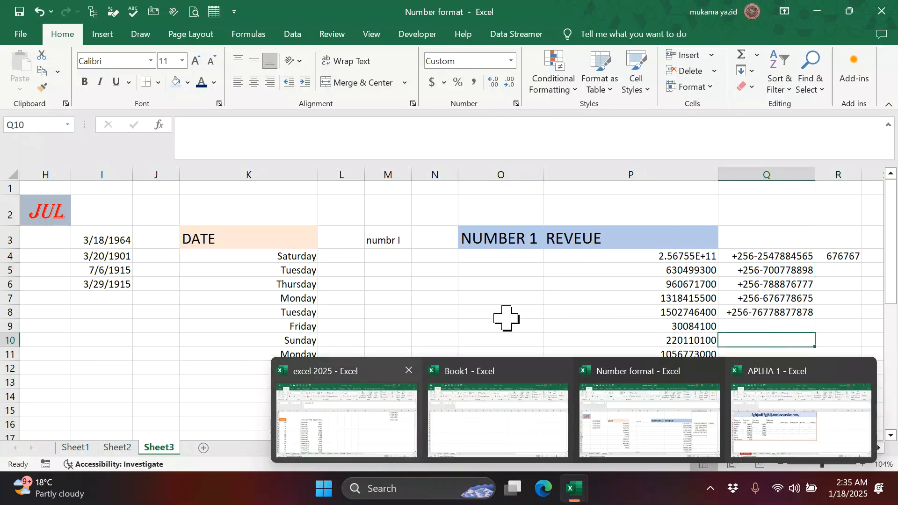
scroll(522, 414, "down", 6)
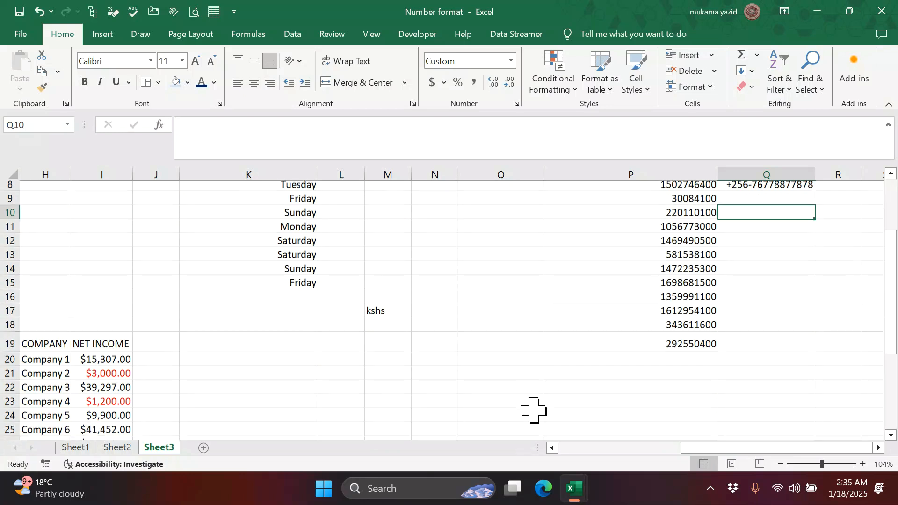
scroll(533, 410, "down", 2)
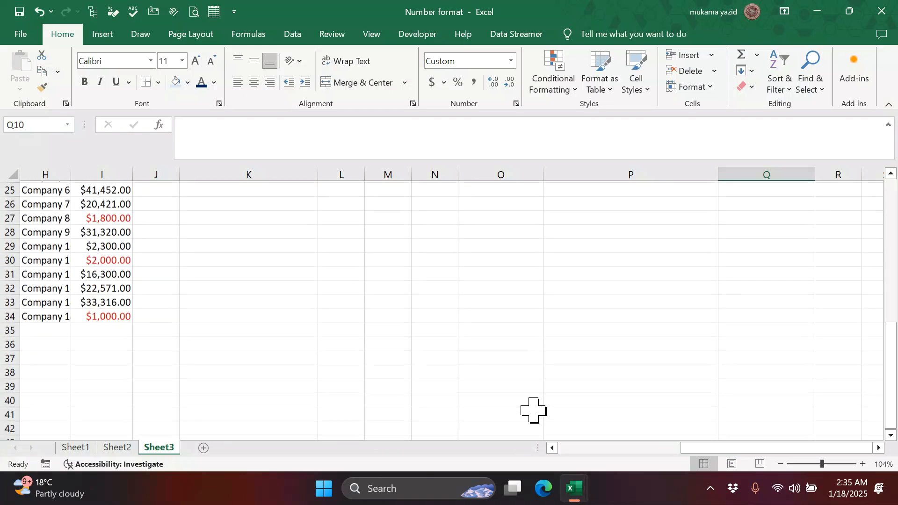
scroll(533, 411, "up", 6)
scroll(533, 410, "up", 2)
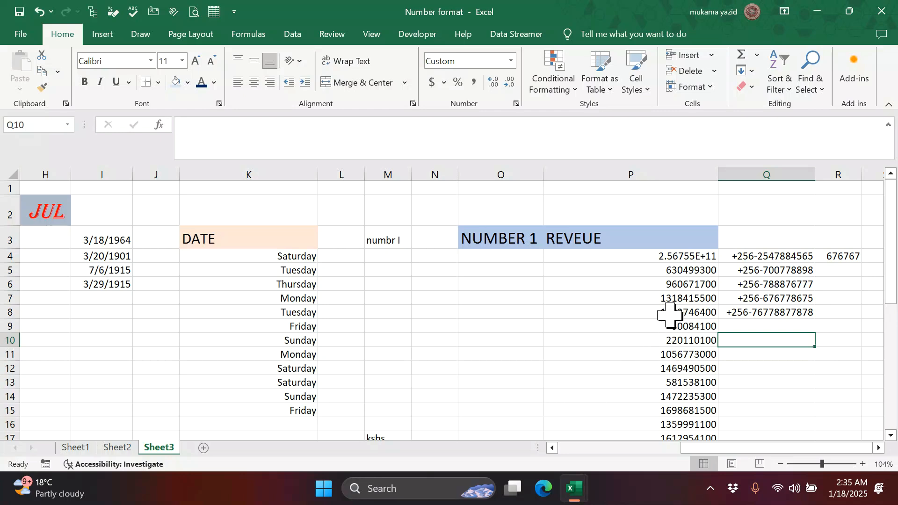
left_click_drag(686, 259, 702, 427)
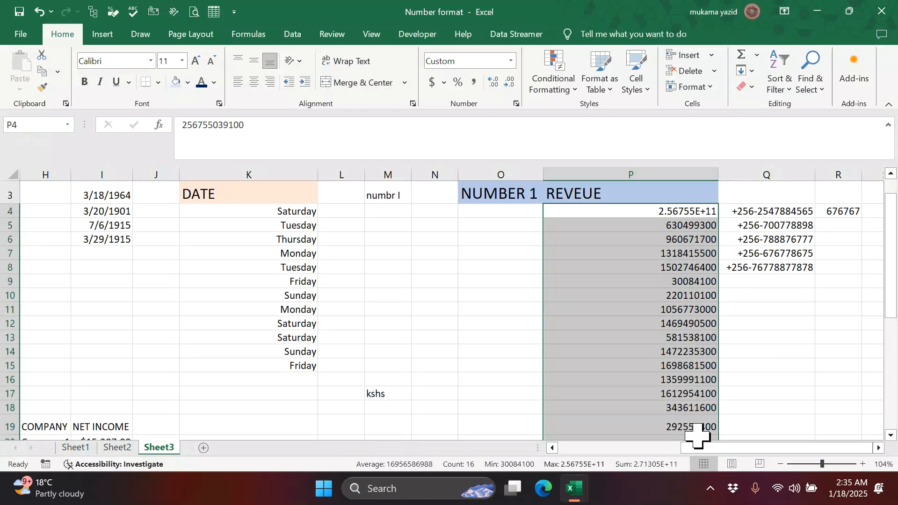
scroll(676, 345, "up", 1)
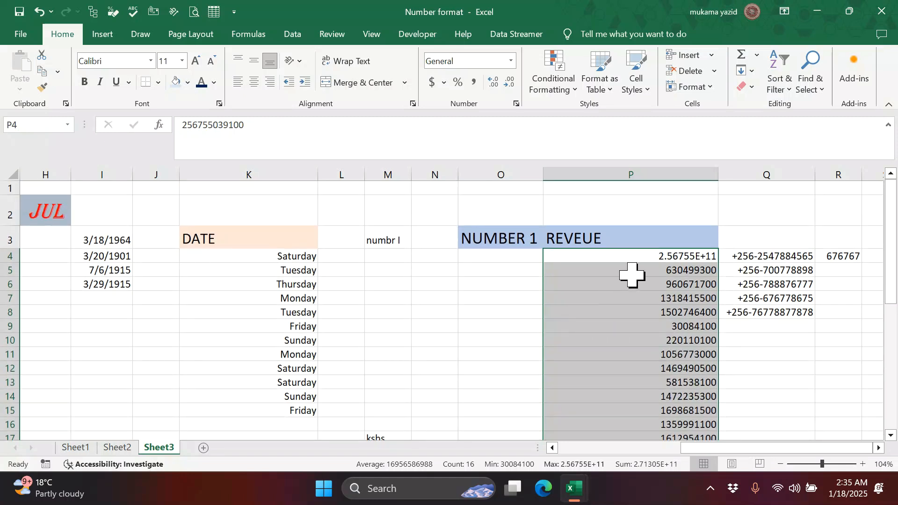
left_click_drag(656, 276, 666, 403)
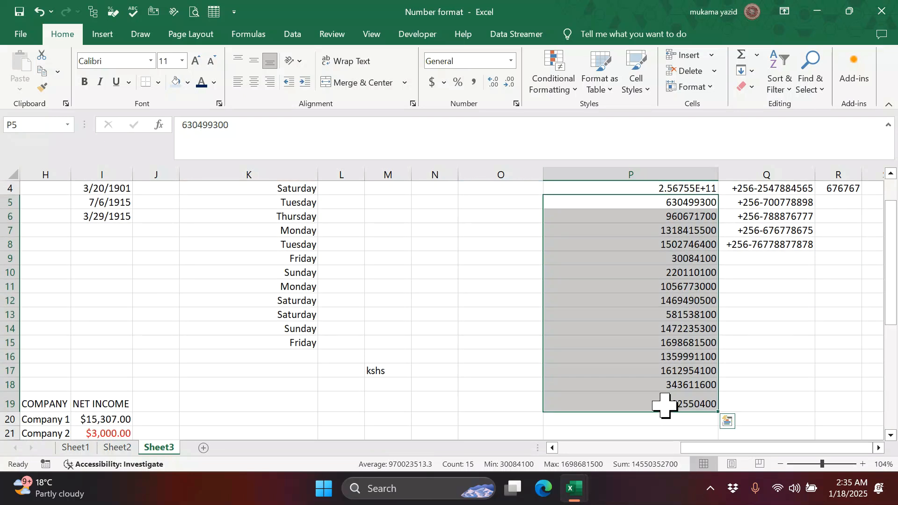
scroll(644, 384, "up", 1)
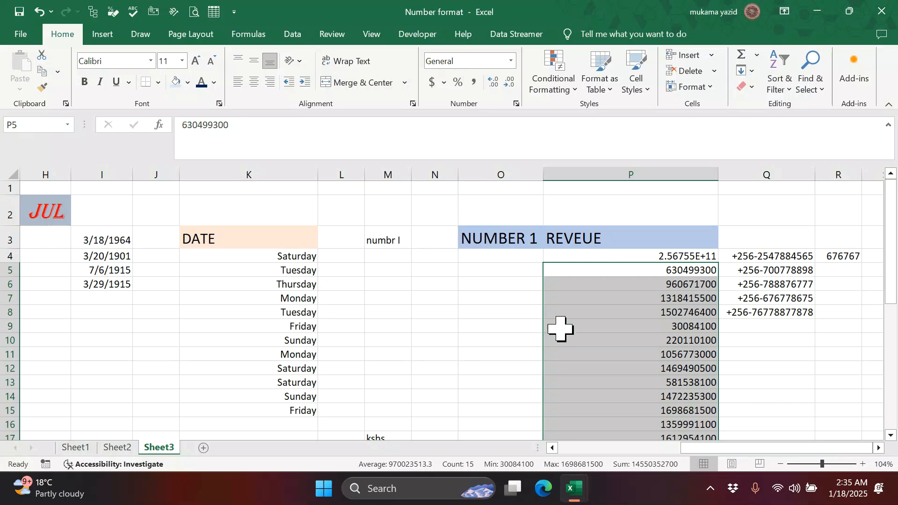
left_click(772, 381)
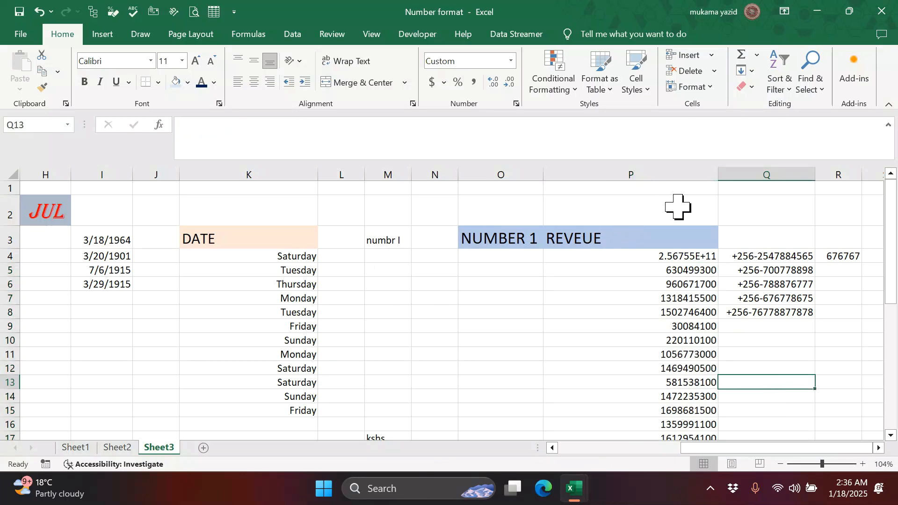
left_click(770, 206)
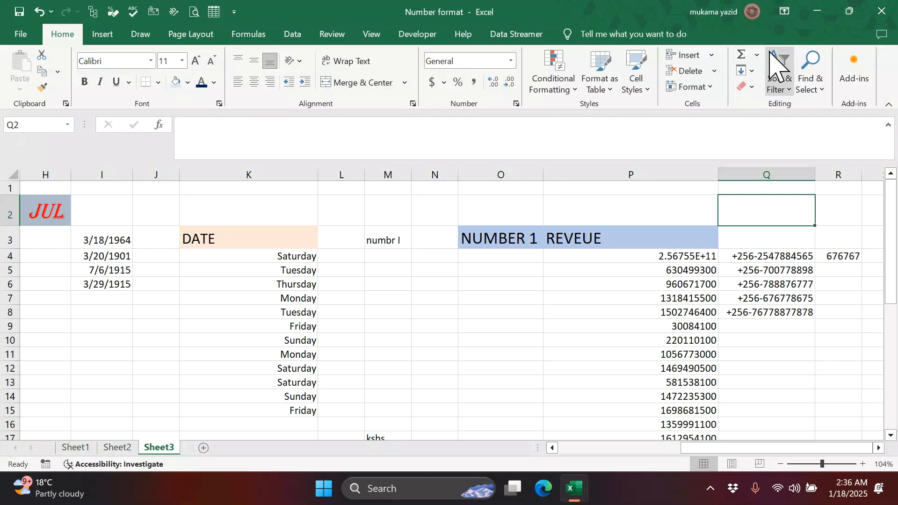
- Insert the Degree Sign (°) into Q2 from the Insert Symbol dialog
left_click(101, 35)
left_click(827, 72)
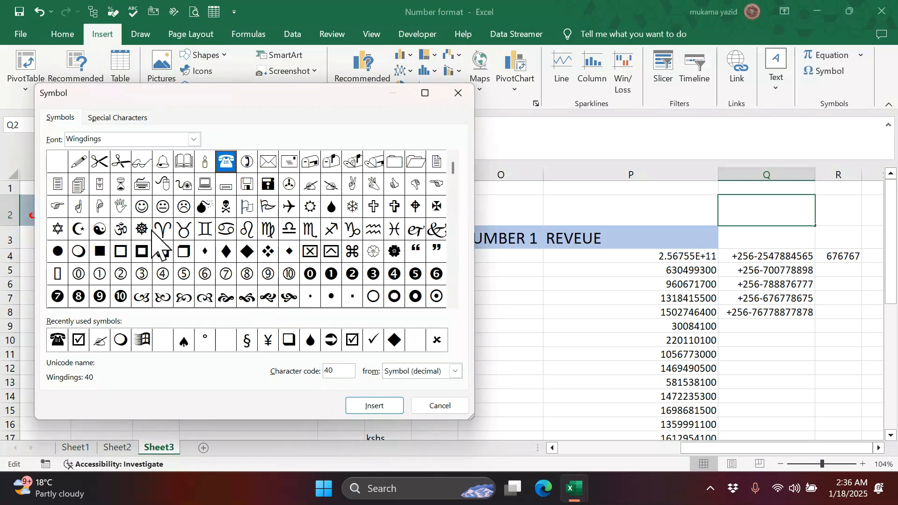
left_click(205, 341)
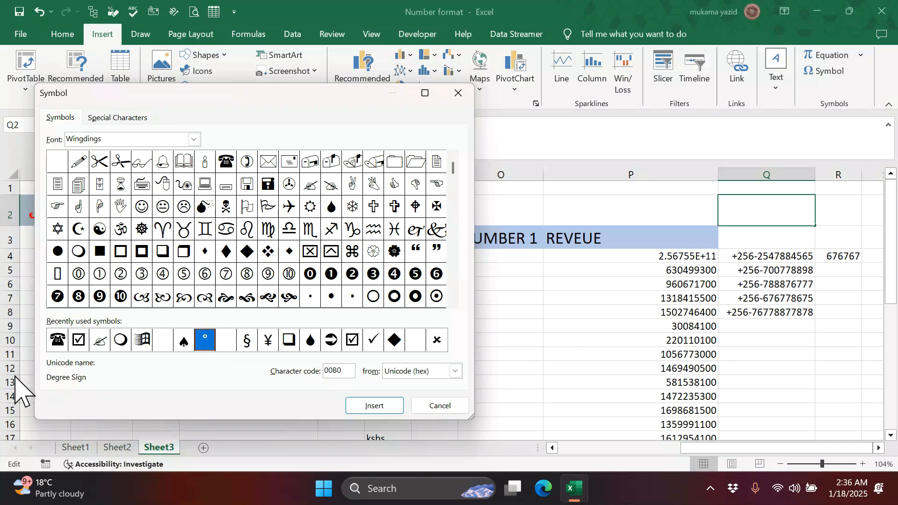
left_click(388, 407)
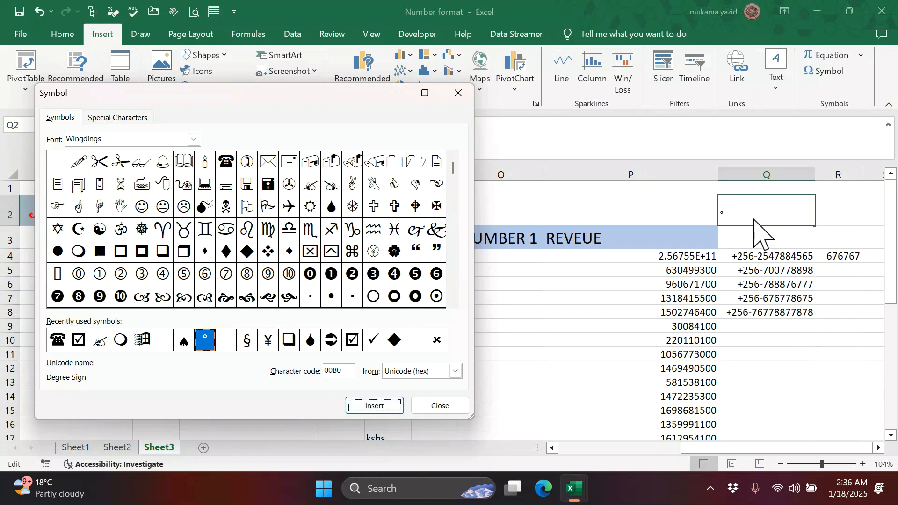
left_click(440, 408)
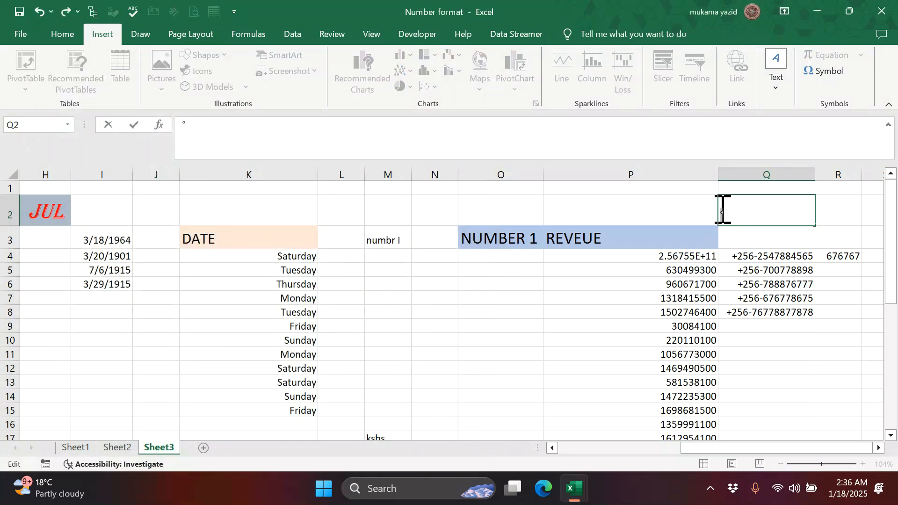
- Select the degree sign in Q2 and open the Home Clipboard pane
left_click_drag(718, 210, 725, 210)
left_click(52, 39)
left_click(66, 104)
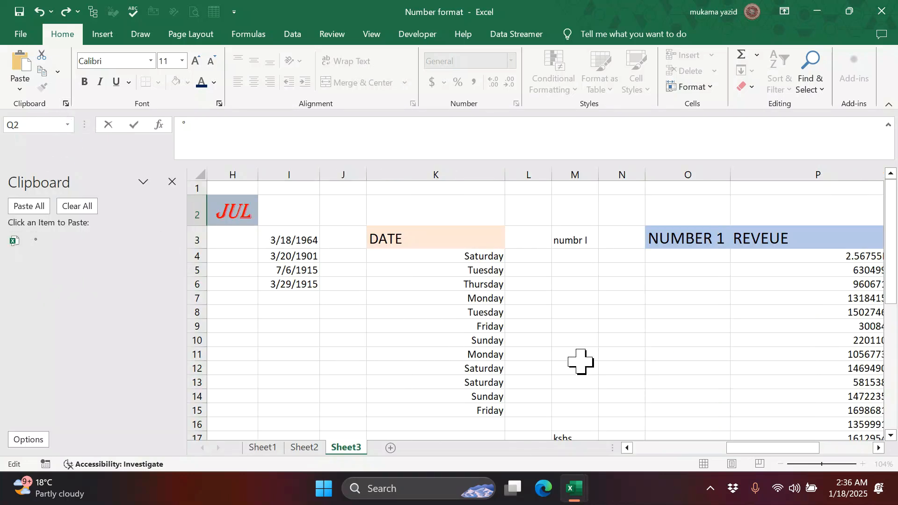
left_click(879, 448)
left_click(878, 448)
left_click(879, 448)
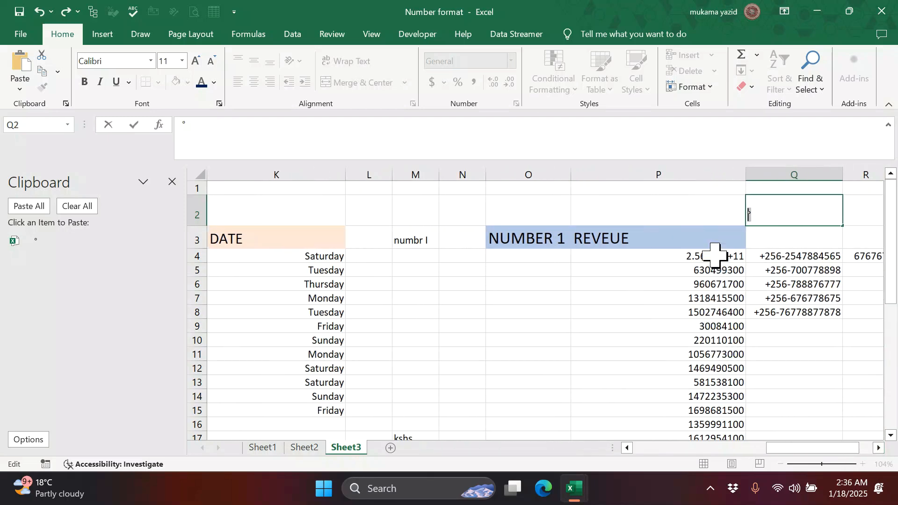
- Select the revenue figures P8:P19 after escaping a stray edit in P6
left_click_drag(697, 286, 721, 392)
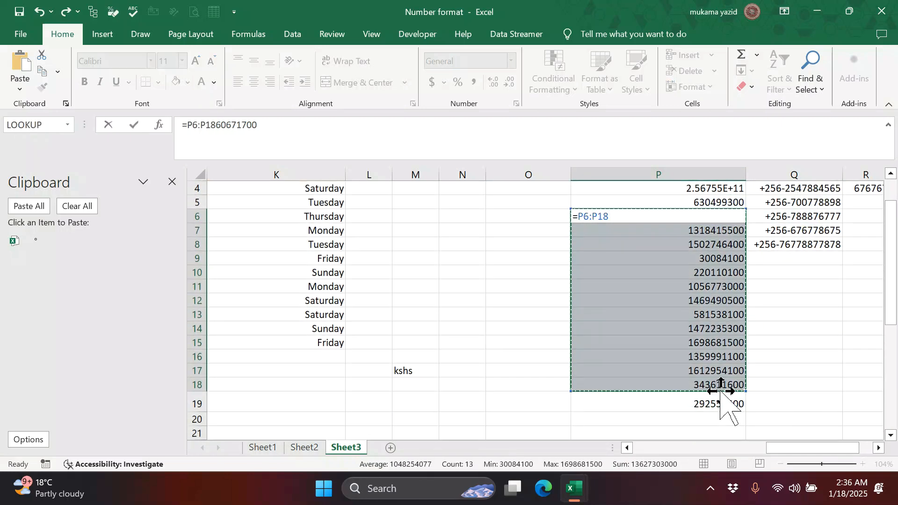
key("Escape")
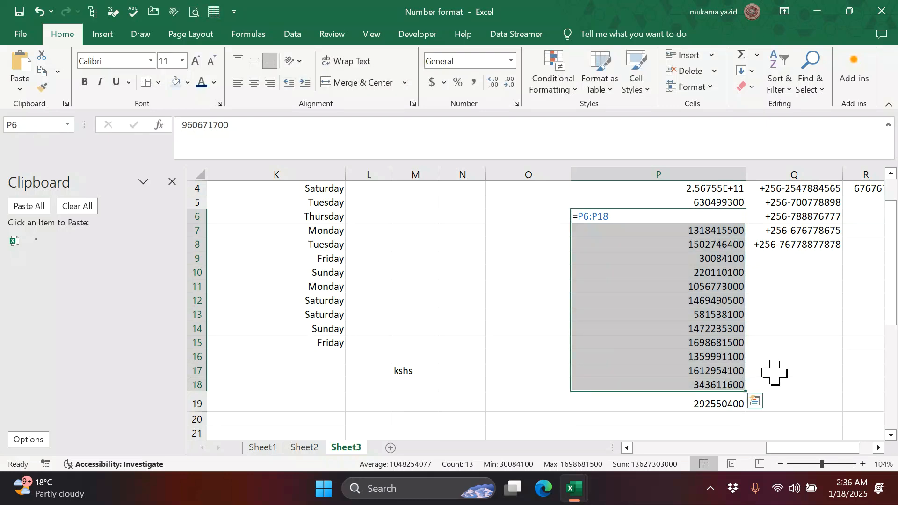
left_click(774, 371)
left_click_drag(715, 245, 707, 405)
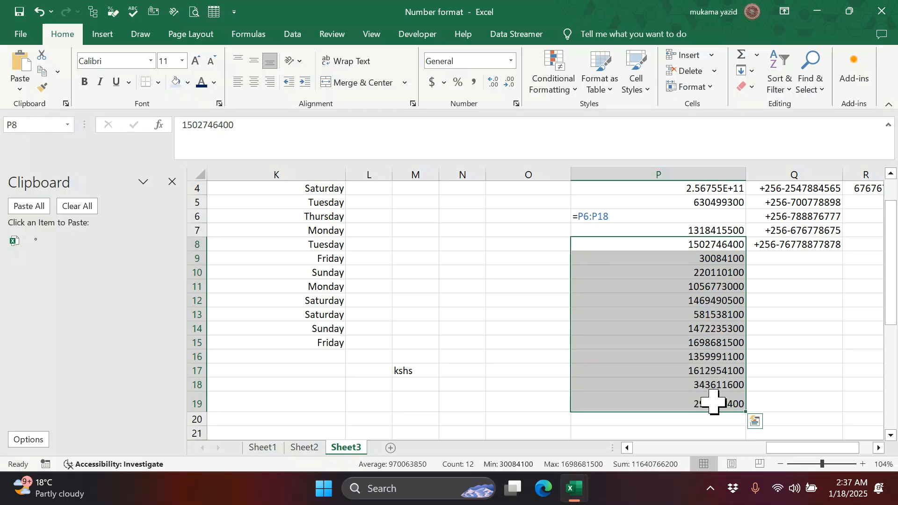
- Give P8:P19 the custom number format #000°C
left_click(516, 103)
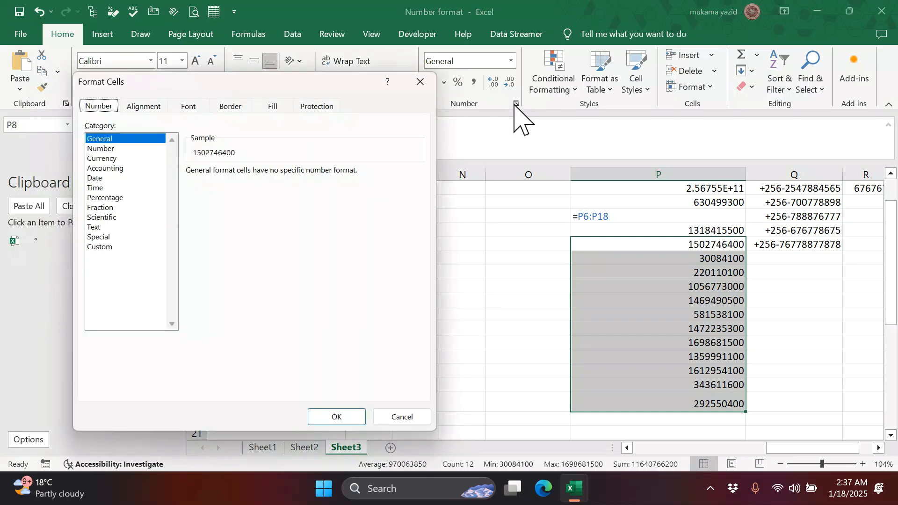
left_click(90, 247)
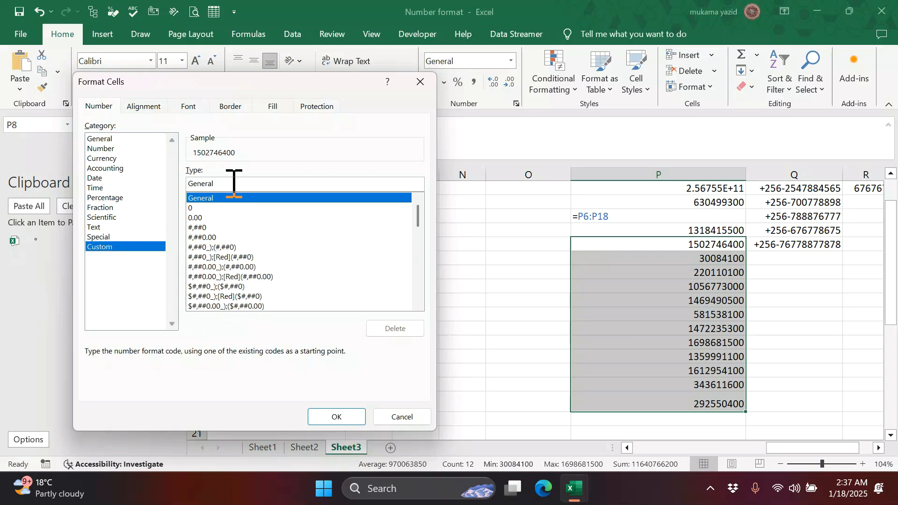
left_click_drag(214, 184, 184, 184)
type("#000°C")
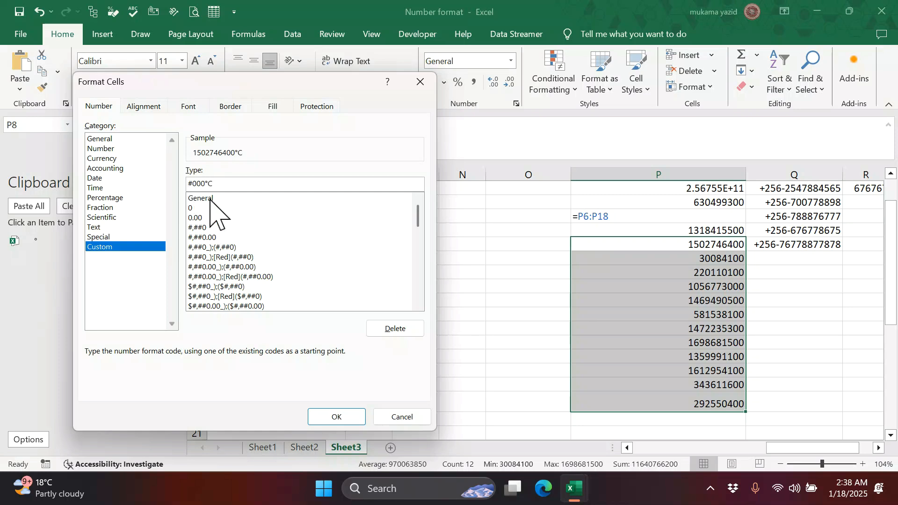
left_click(335, 417)
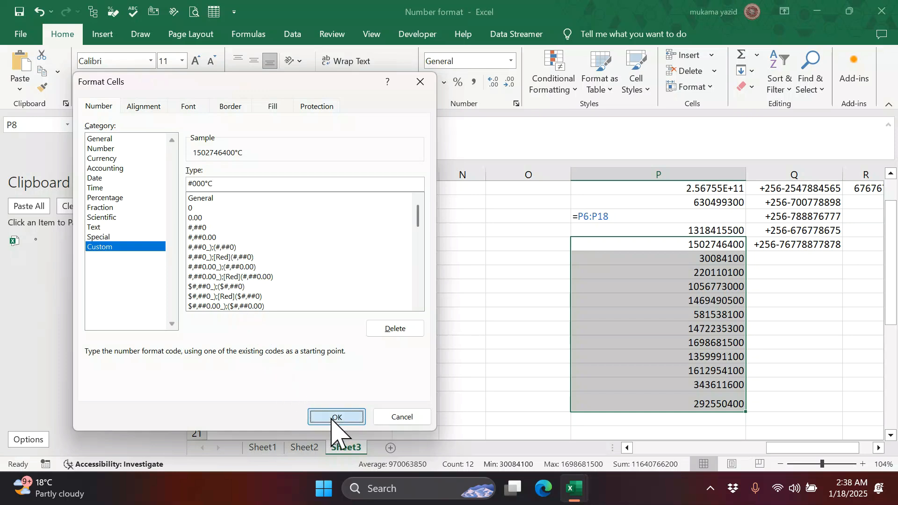
- Deselect the formatted revenue cells and close the Clipboard pane
left_click(793, 327)
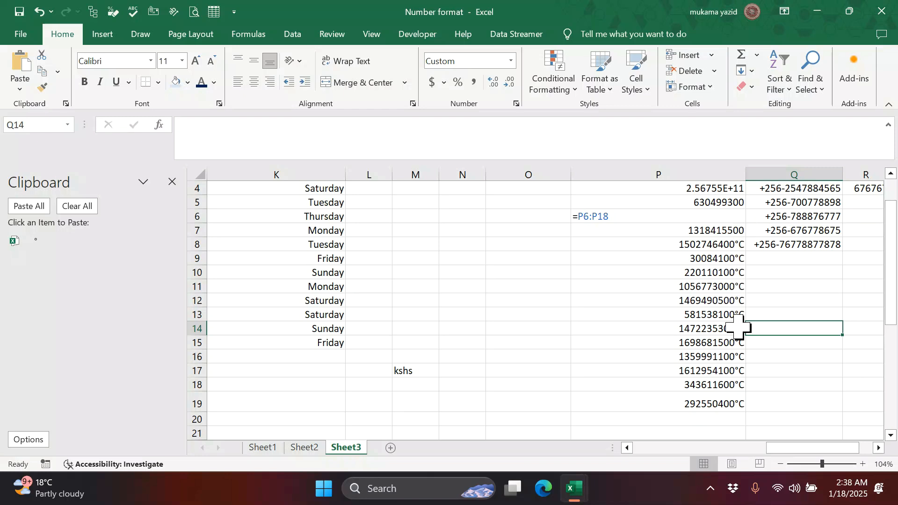
scroll(655, 295, "down", 2)
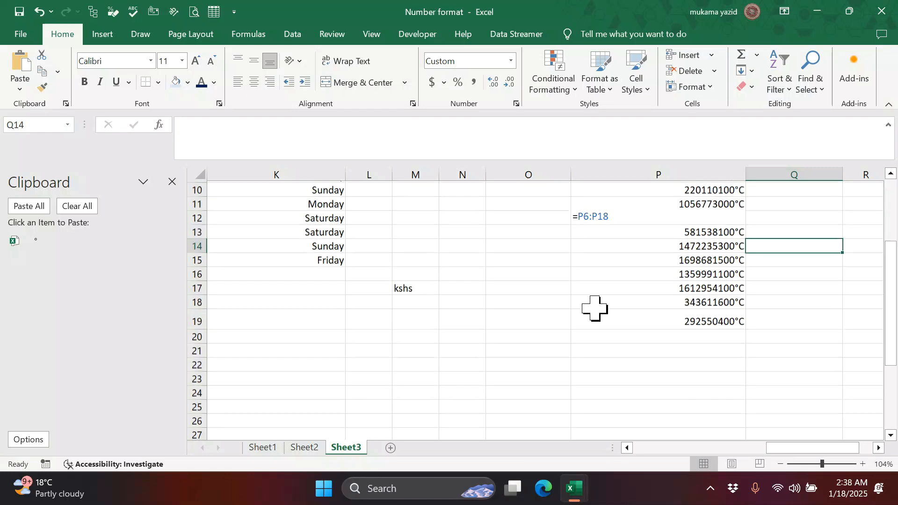
scroll(495, 301, "up", 3)
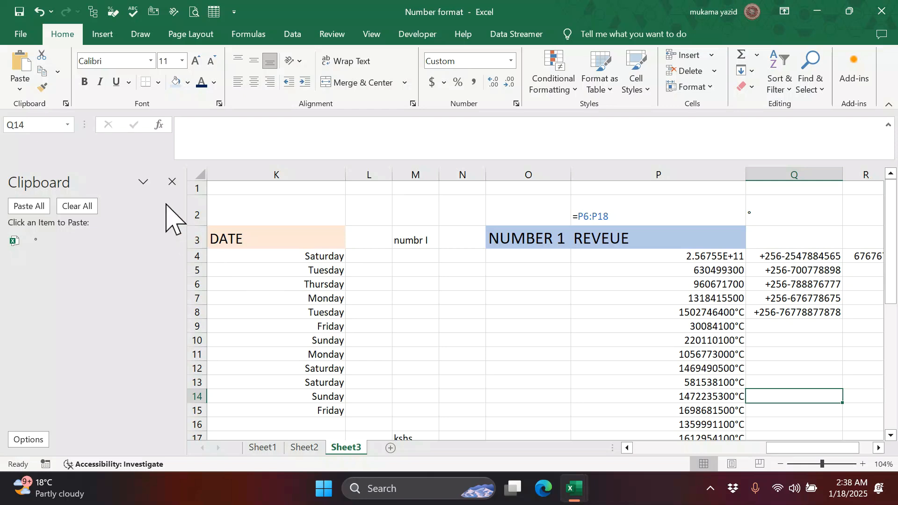
left_click(172, 182)
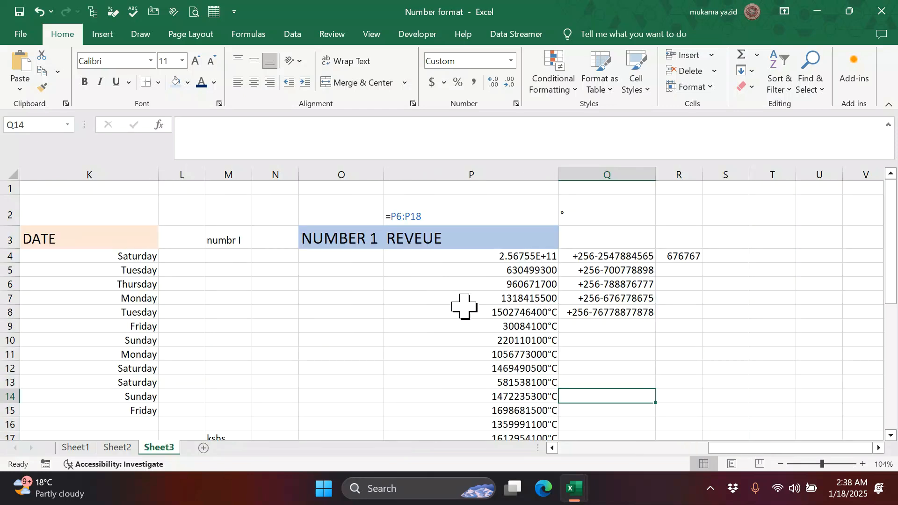
- Select the revenue figures in column P from P4 downward
scroll(463, 304, "down", 3)
scroll(464, 305, "up", 2)
scroll(464, 307, "up", 1)
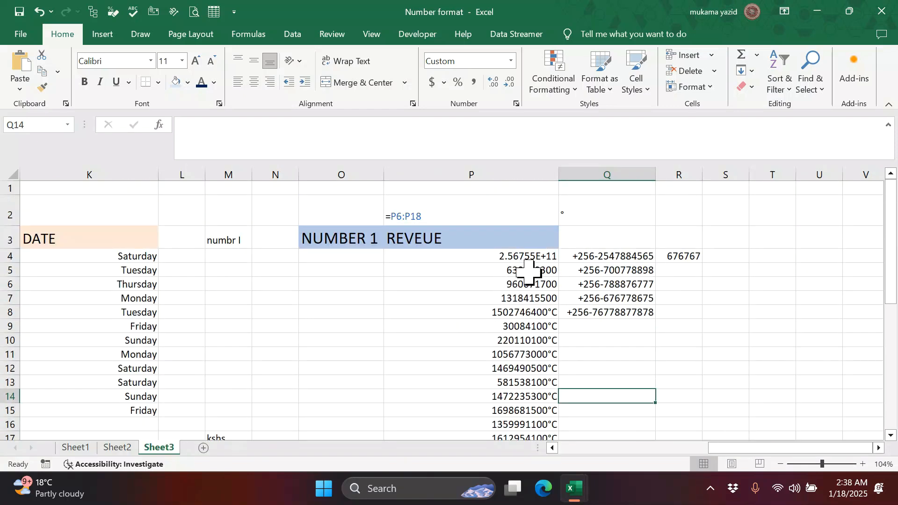
left_click_drag(530, 254, 544, 410)
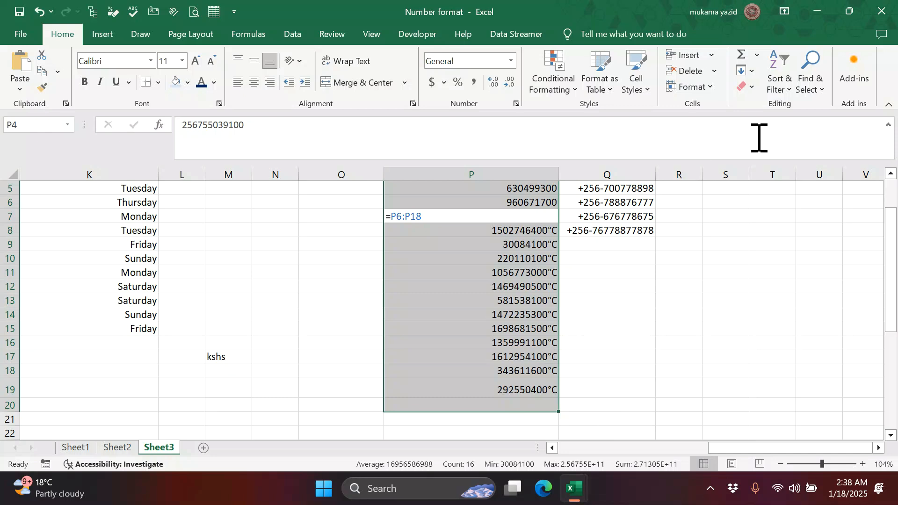
- Clear formats from the revenue cells to drop °C, and Clear All on the =P6:P18 entry in P2
left_click(748, 87)
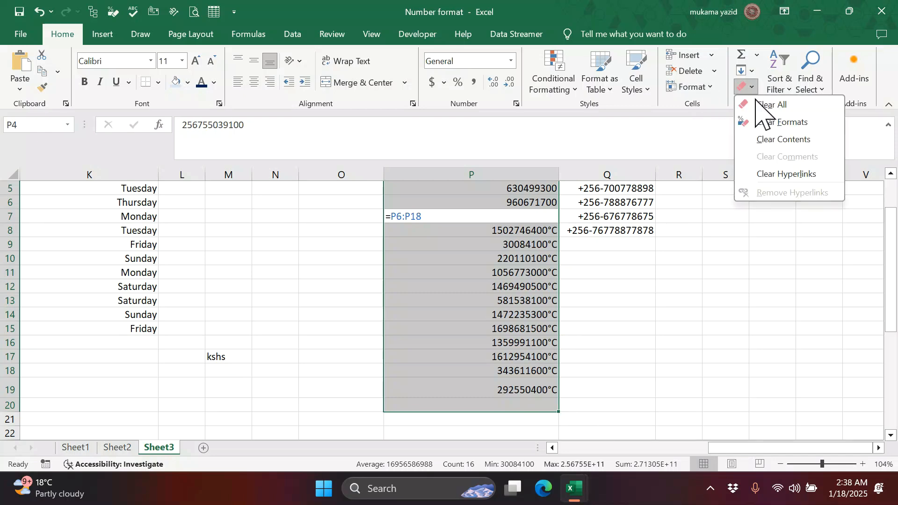
left_click(768, 122)
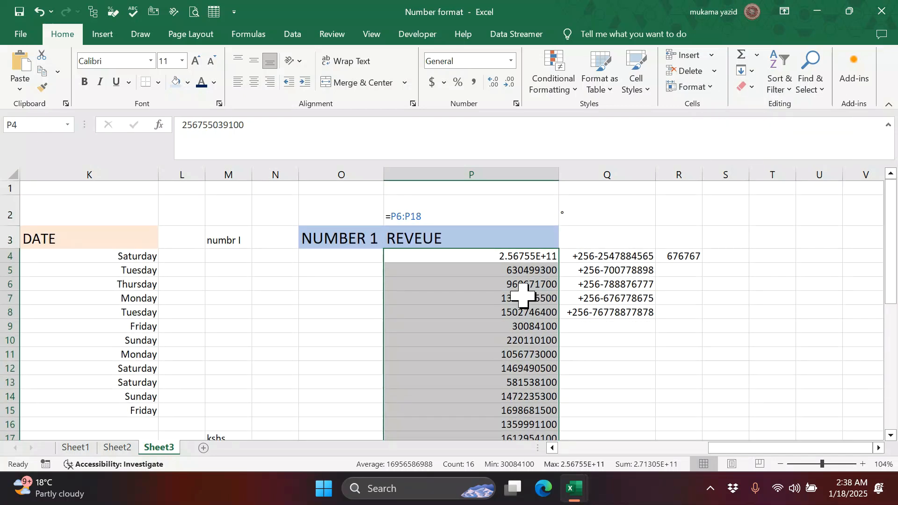
double_click(402, 216)
left_click_drag(392, 215, 563, 225)
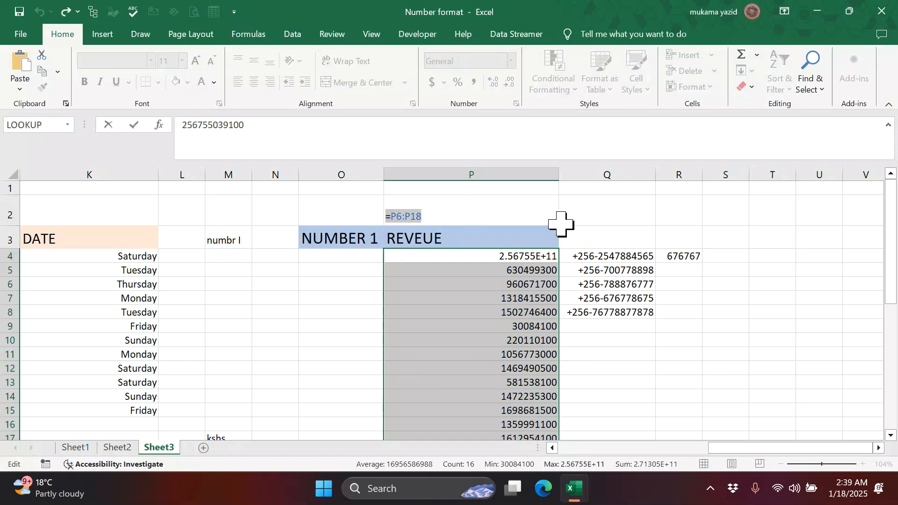
left_click(747, 87)
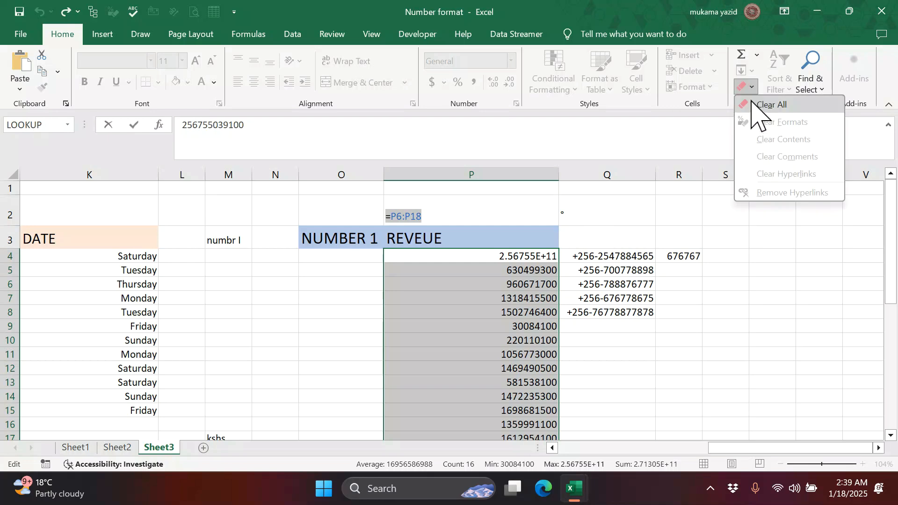
left_click(753, 105)
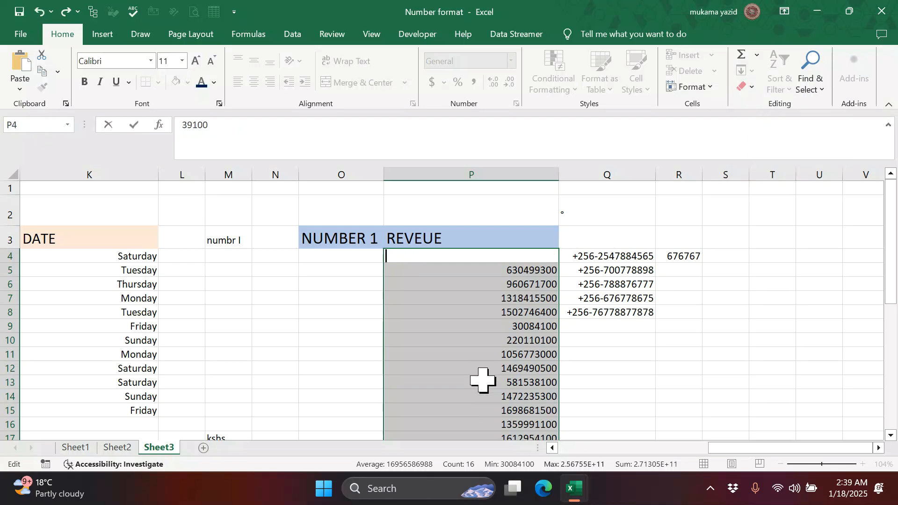
- Cancel an accidental edit of P4 and reselect P4, leaving the Clear menu unused
scroll(609, 372, "down", 1)
left_click(612, 371)
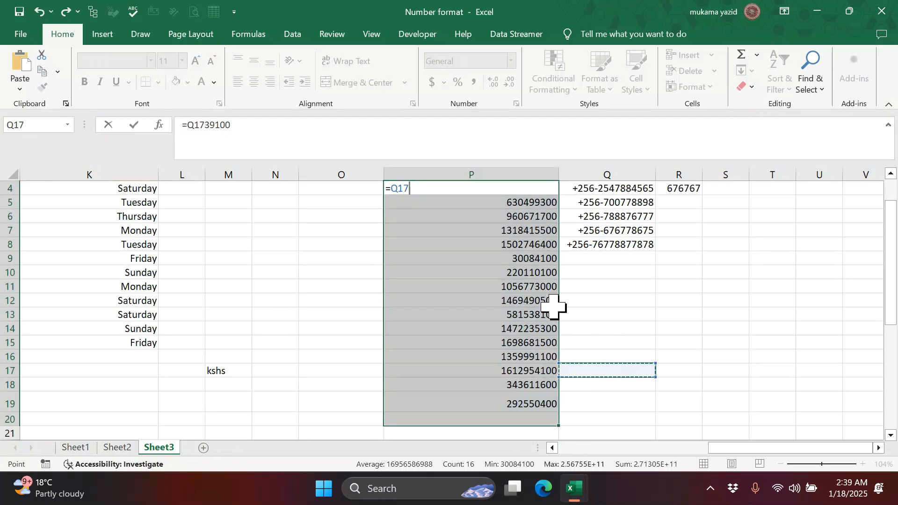
key("Escape")
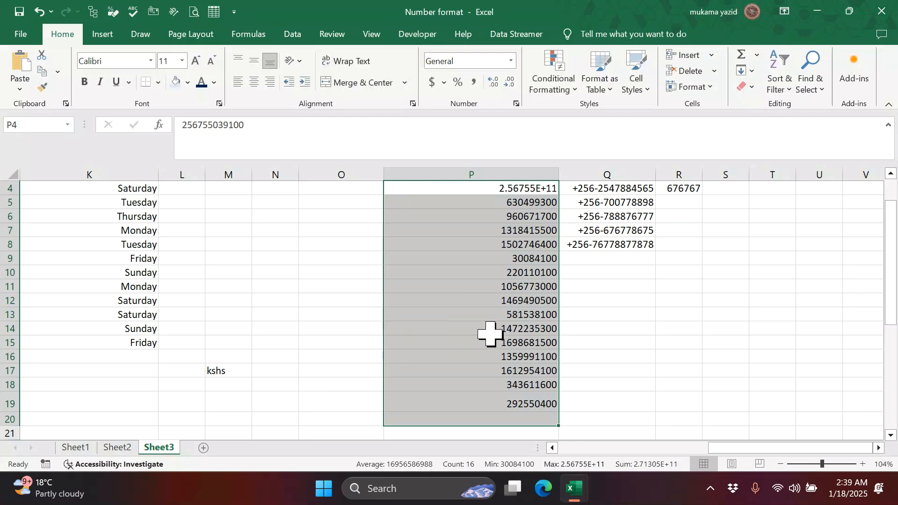
scroll(491, 335, "up", 1)
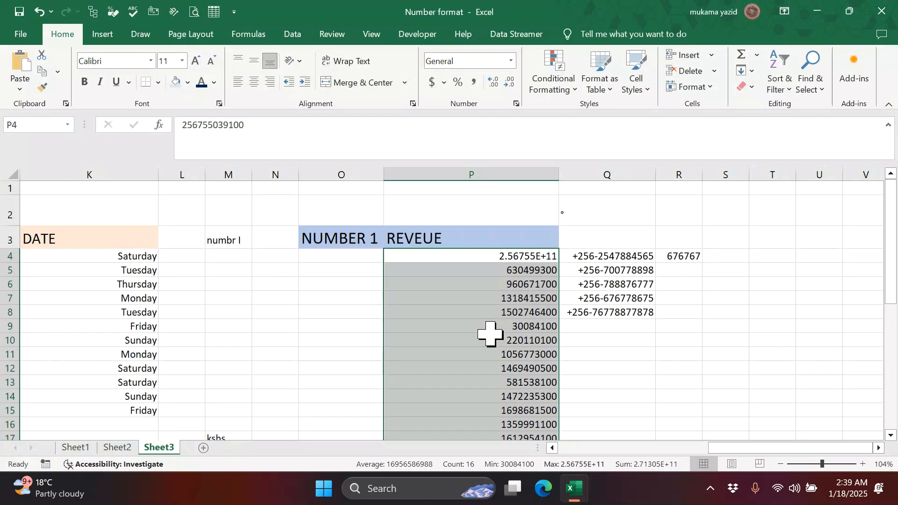
left_click(541, 257)
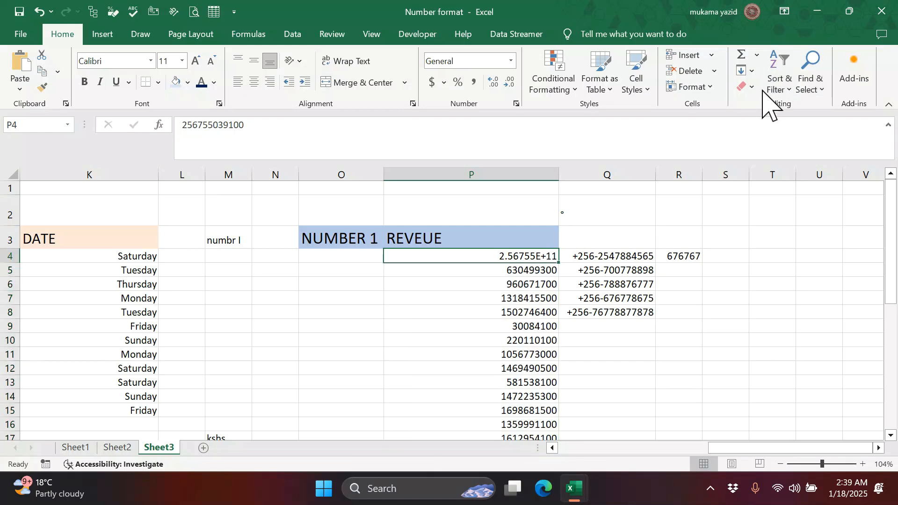
left_click(748, 87)
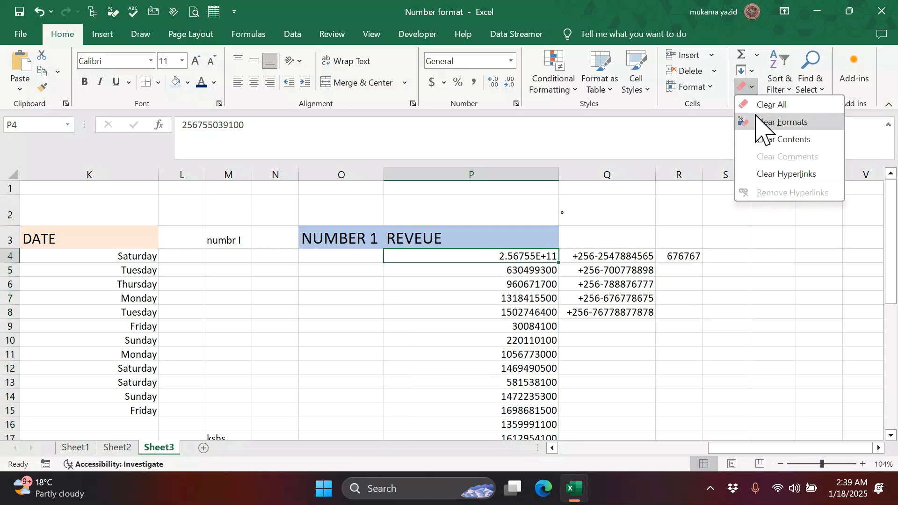
left_click(761, 122)
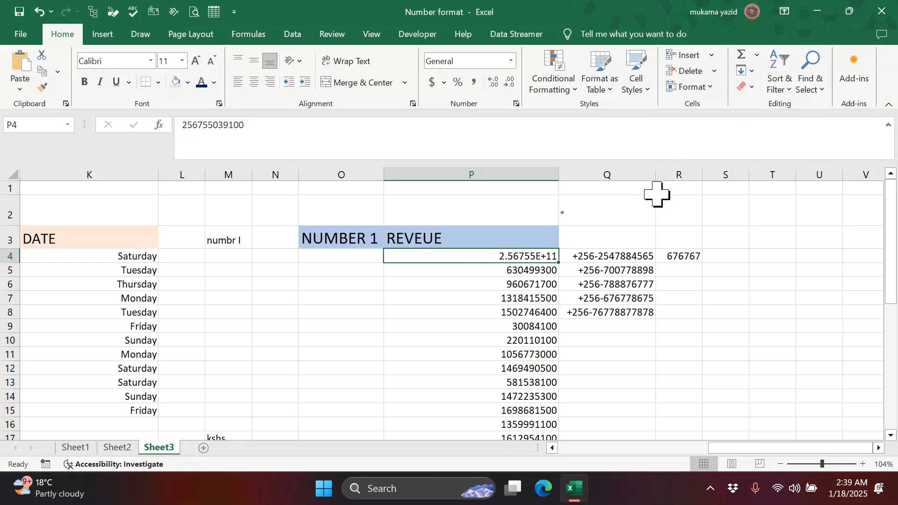
scroll(445, 275, "down", 2)
scroll(461, 257, "up", 2)
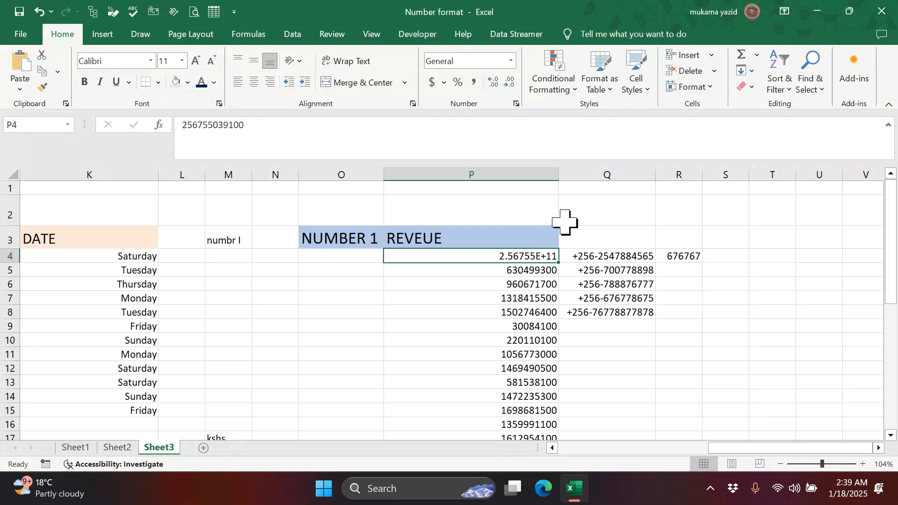
- Replace 2.56755E+11 in P4 with 46554454
type("46554454")
left_click(551, 299)
scroll(532, 279, "down", 2)
scroll(532, 279, "up", 2)
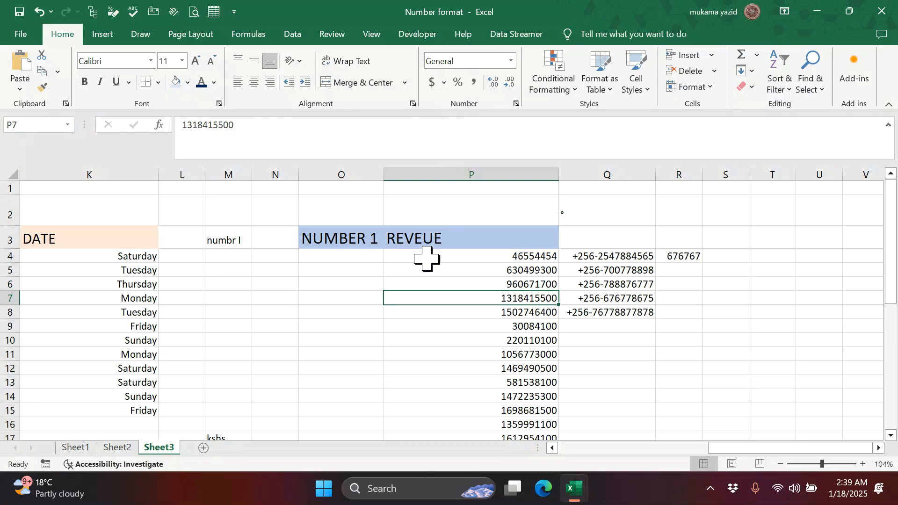
scroll(405, 323, "down", 4)
scroll(406, 323, "up", 3)
scroll(407, 323, "up", 1)
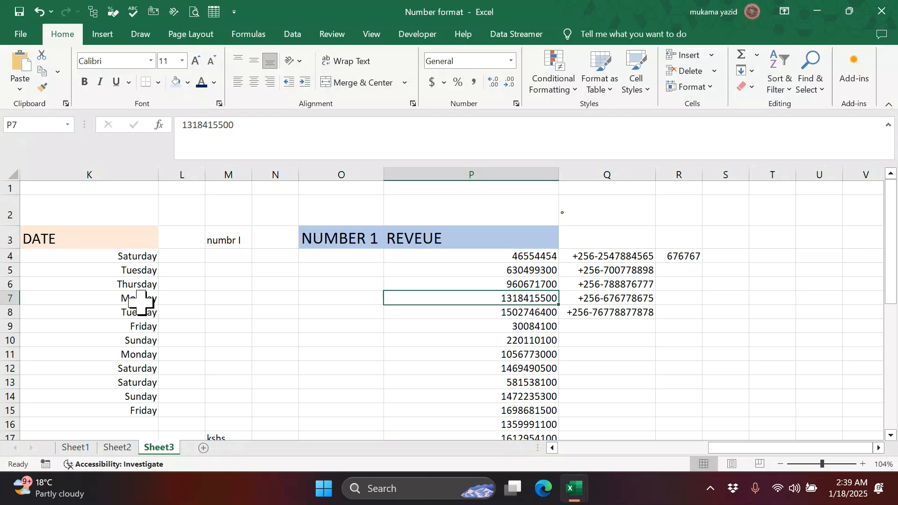
scroll(141, 302, "down", 1)
scroll(141, 303, "up", 1)
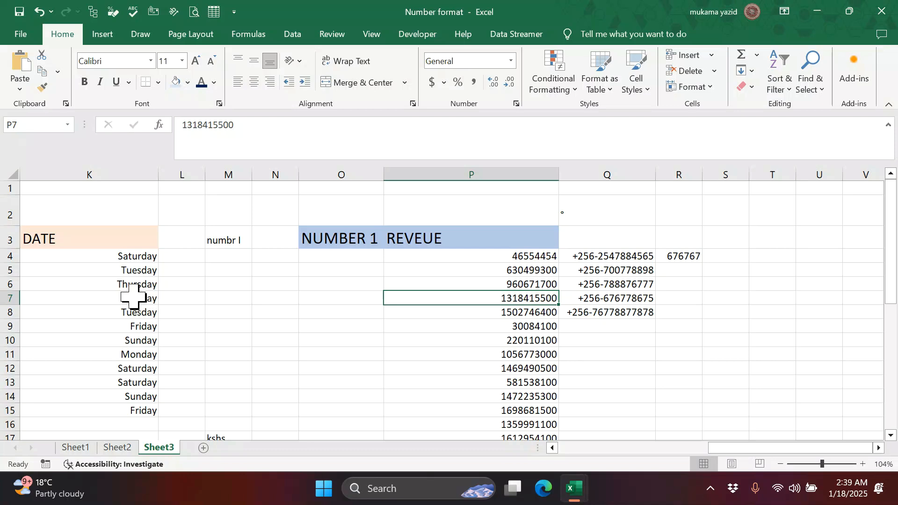
scroll(331, 318, "down", 2)
scroll(331, 318, "up", 2)
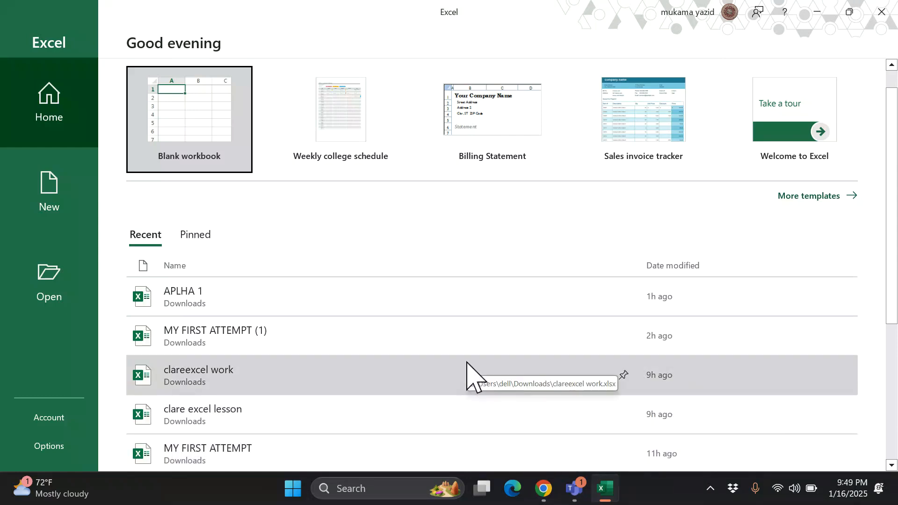
- Pin the APLHA 1 workbook to the recent workbooks list on the start screen
scroll(437, 381, "down", 2)
scroll(287, 357, "up", 3)
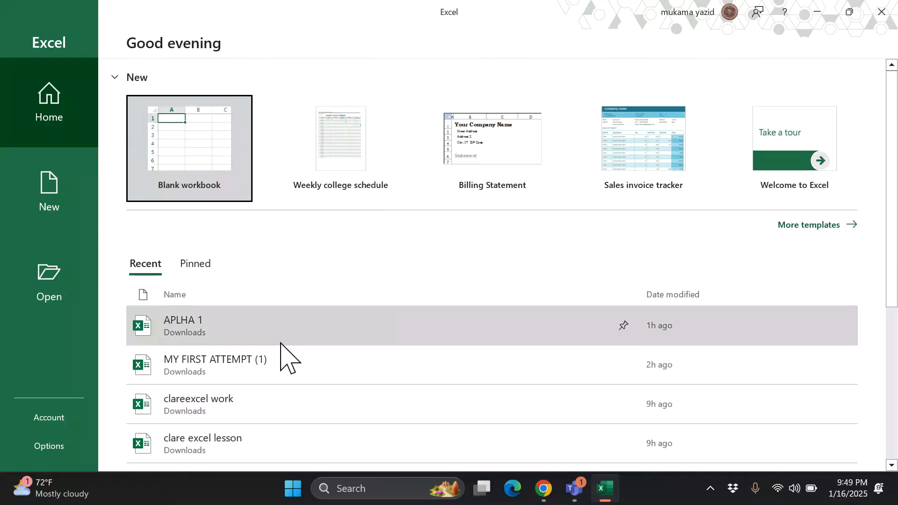
scroll(327, 382, "down", 5)
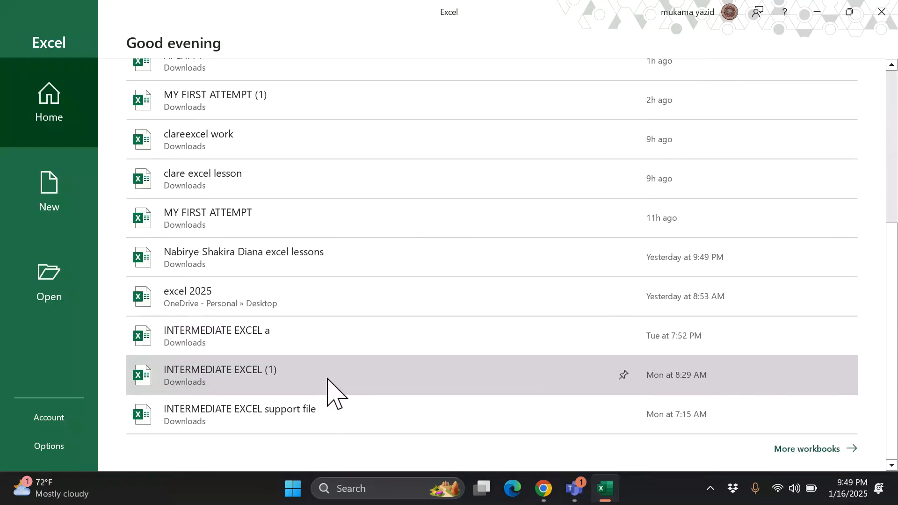
scroll(335, 381, "up", 4)
scroll(336, 381, "down", 3)
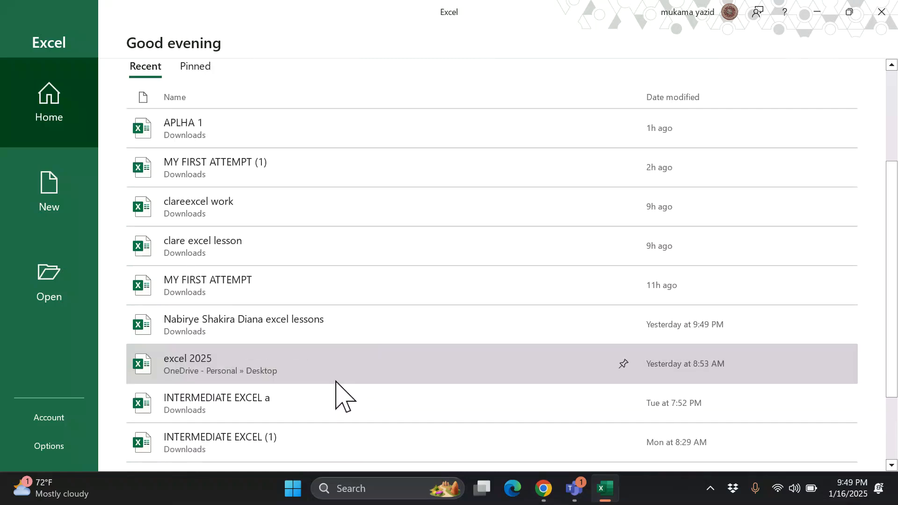
scroll(336, 395, "down", 1)
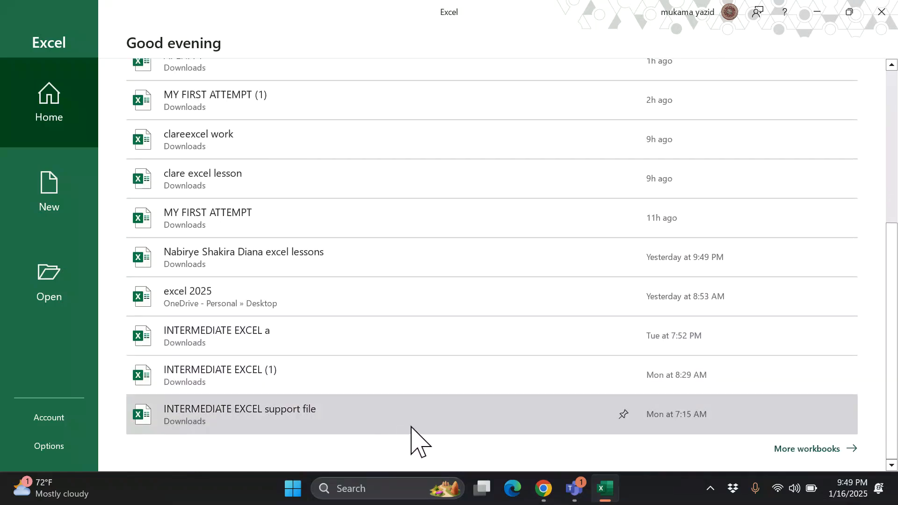
scroll(349, 424, "up", 6)
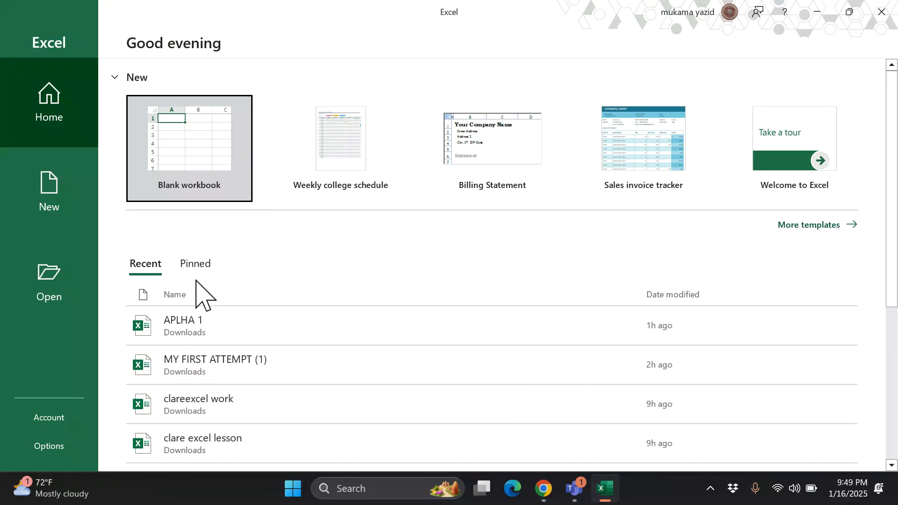
right_click(227, 325)
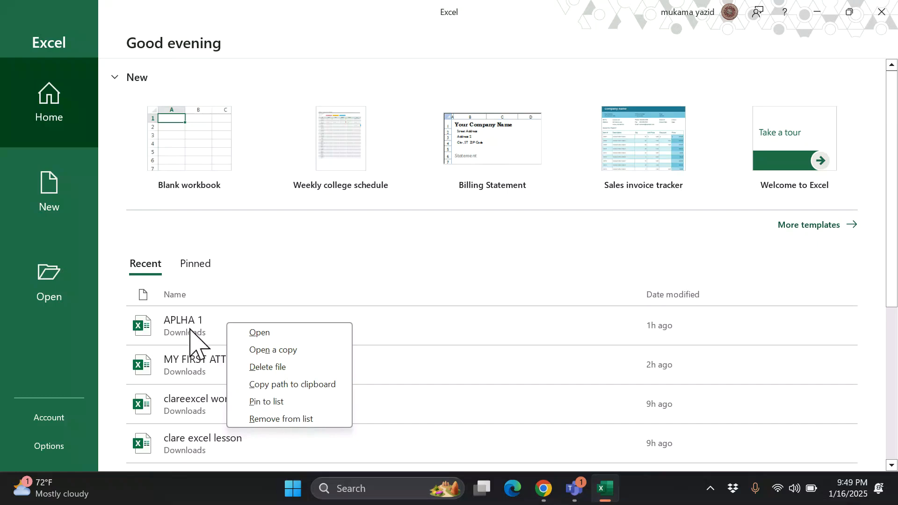
left_click(281, 404)
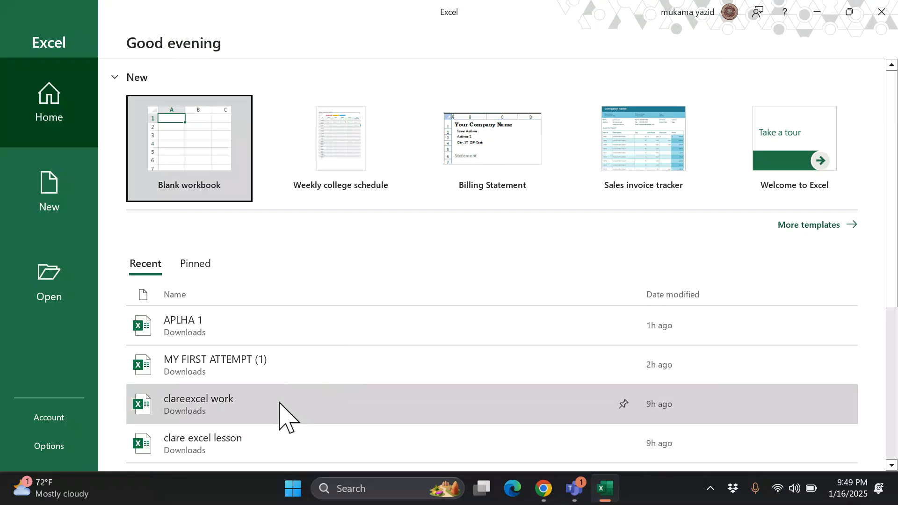
right_click(229, 331)
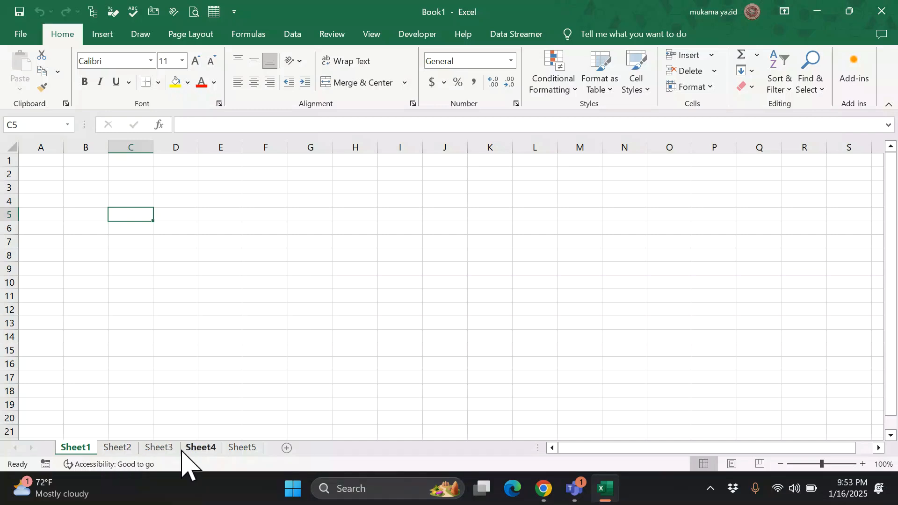
- Group Sheet1 through Sheet5 and enter 'boy' in C5 across the group
left_click(120, 449, "ctrl")
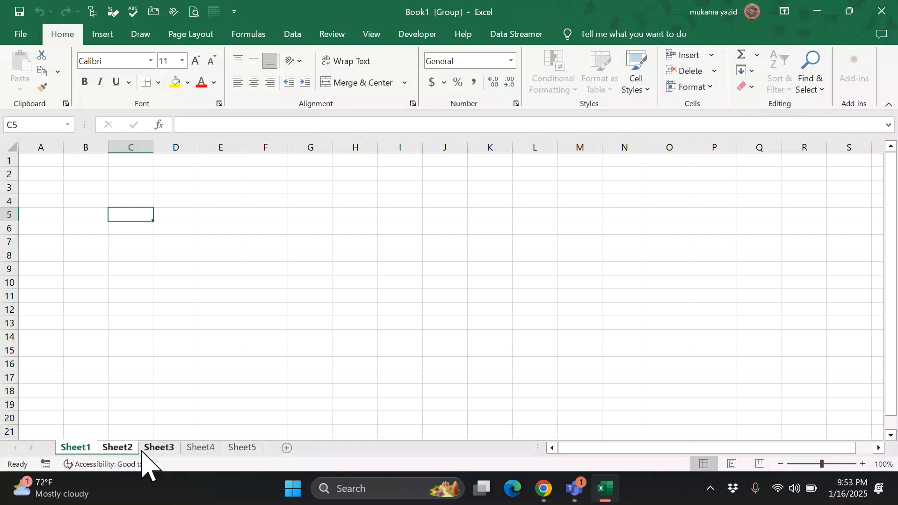
left_click(158, 448, "ctrl")
left_click(198, 449, "ctrl")
left_click(246, 449, "ctrl")
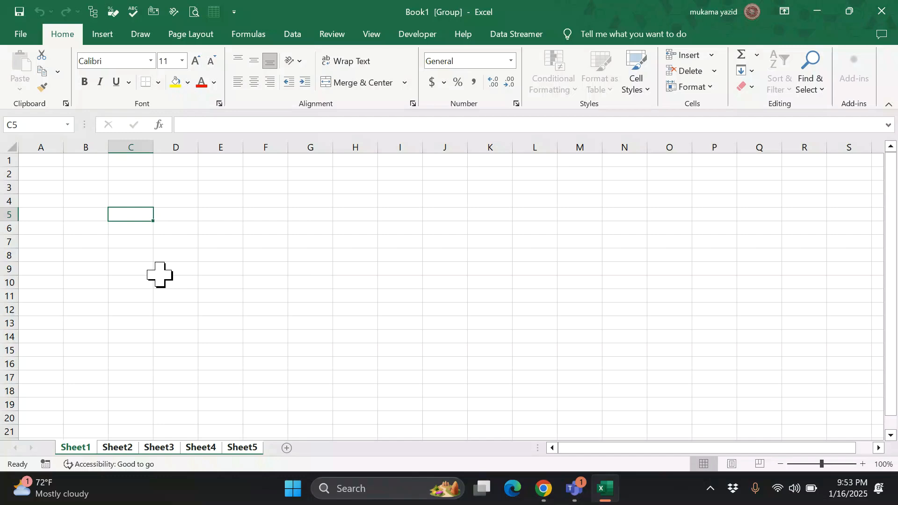
type("oy")
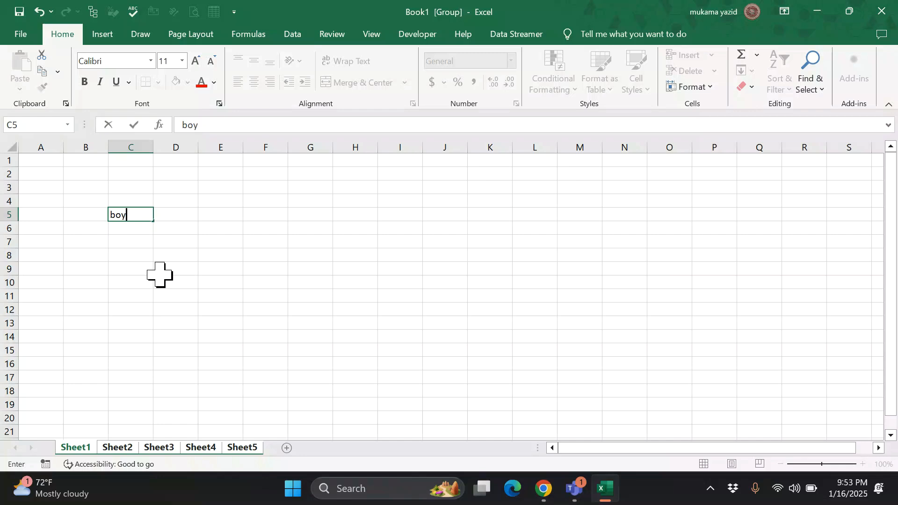
key("Return")
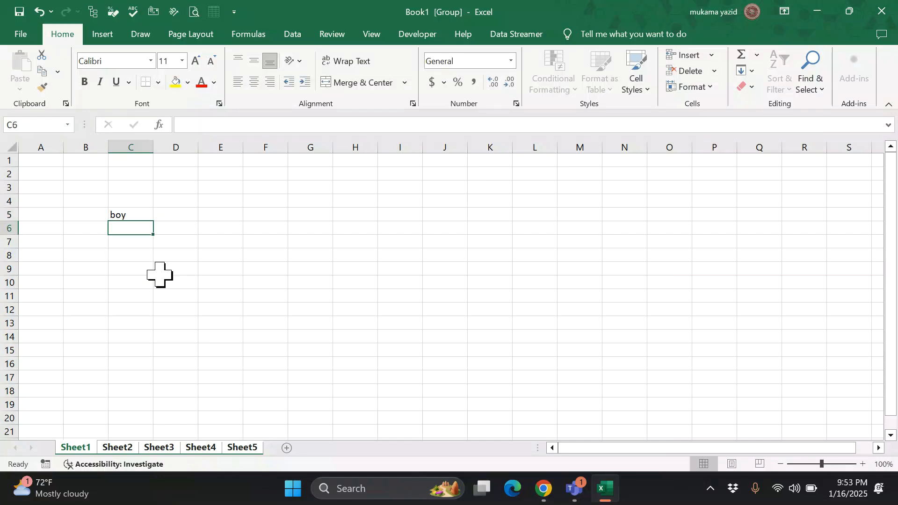
left_click(458, 403)
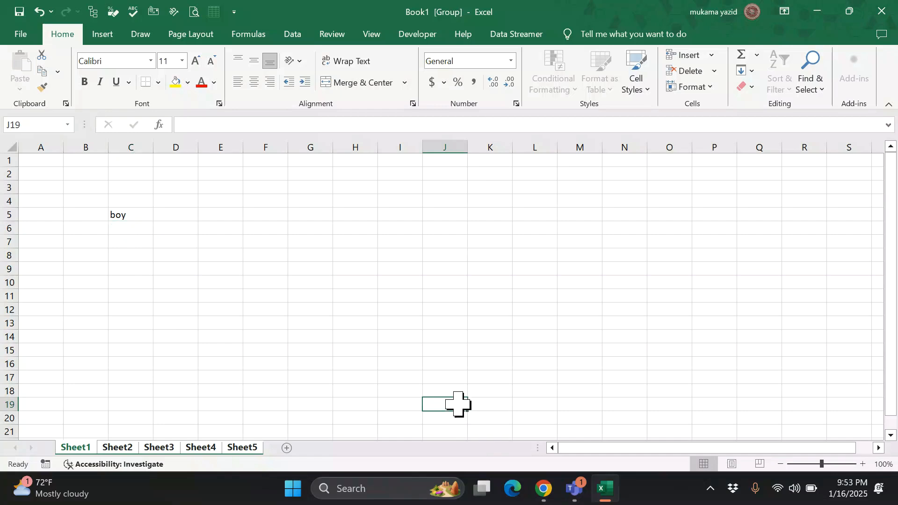
- Ungroup the sheets and browse from Sheet5 back to Sheet1
left_click(252, 448)
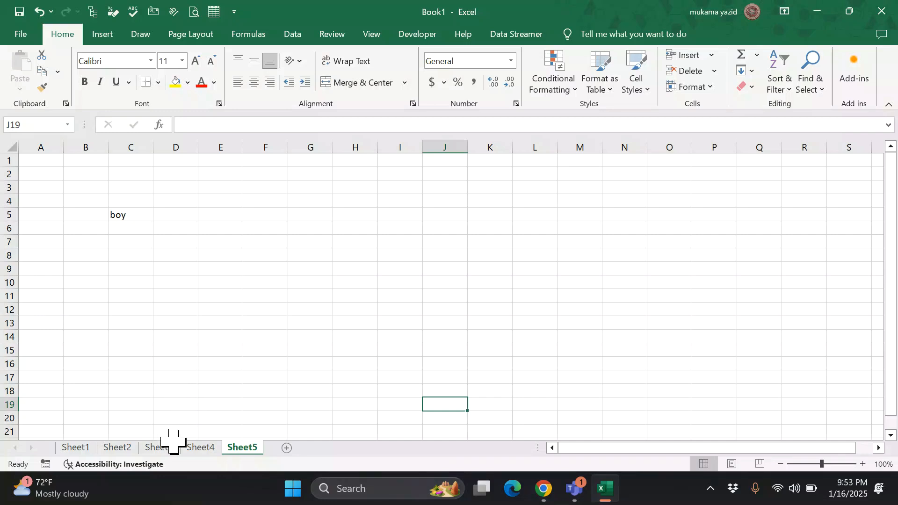
left_click(192, 447)
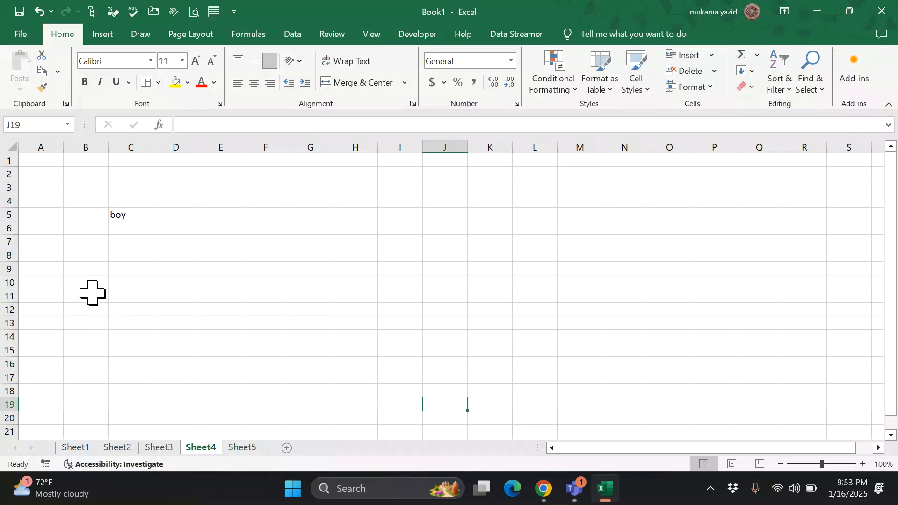
left_click(160, 452)
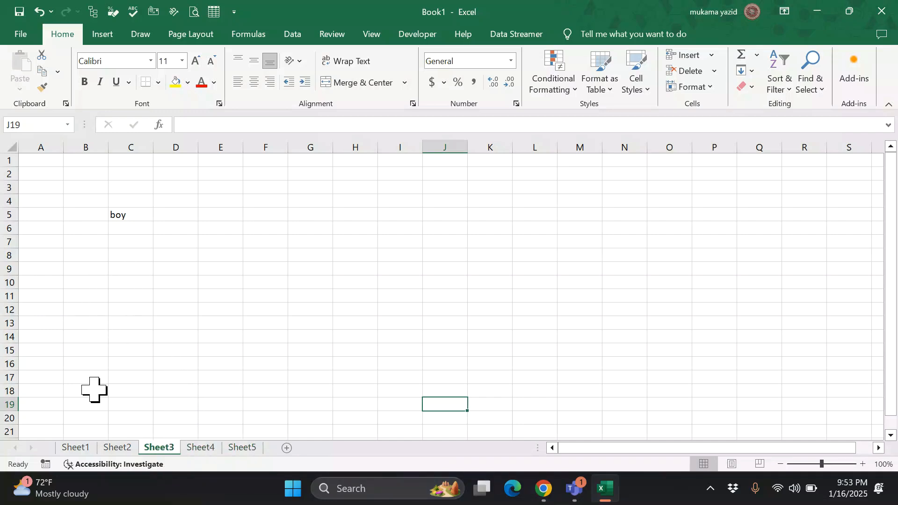
left_click(115, 449)
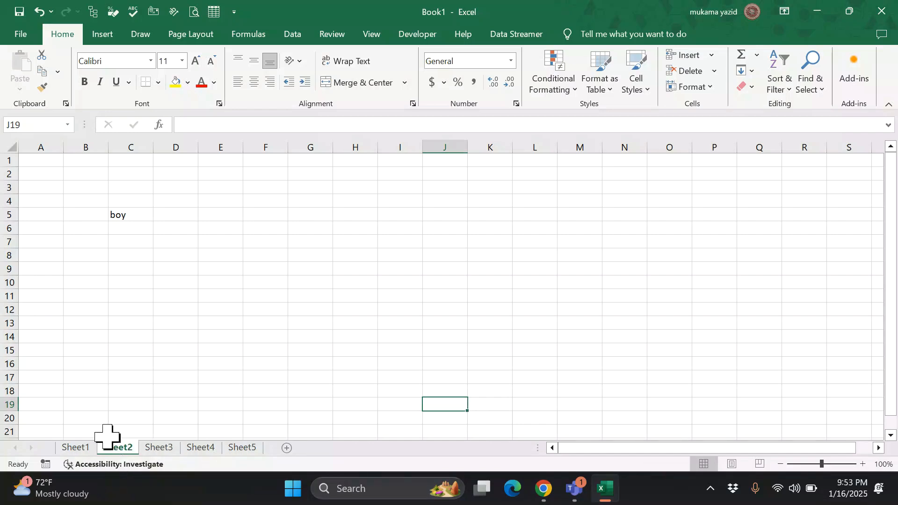
left_click(73, 449)
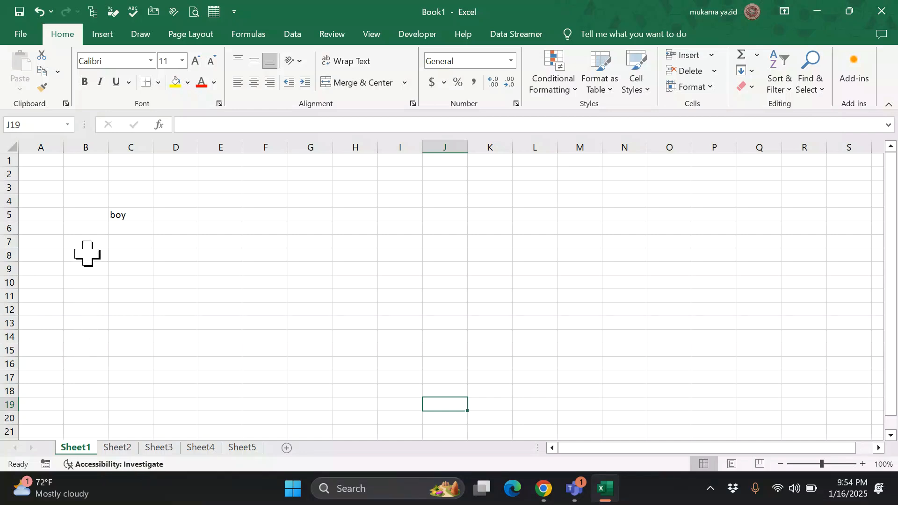
- Regroup Sheet1 through Sheet5, finishing on the Sheet5 tab
left_click(113, 448, "ctrl")
left_click(157, 448, "ctrl")
left_click(201, 449, "ctrl")
left_click(220, 338)
left_click(248, 447, "ctrl")
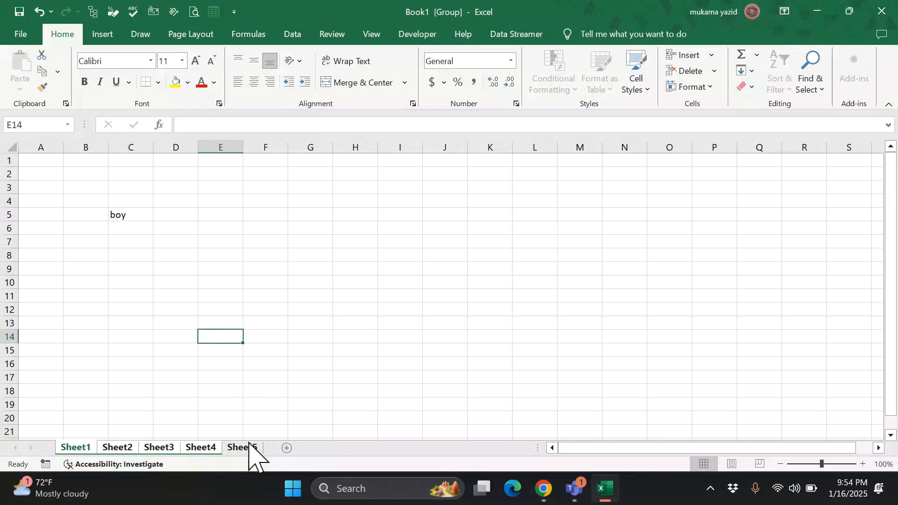
left_click(251, 447)
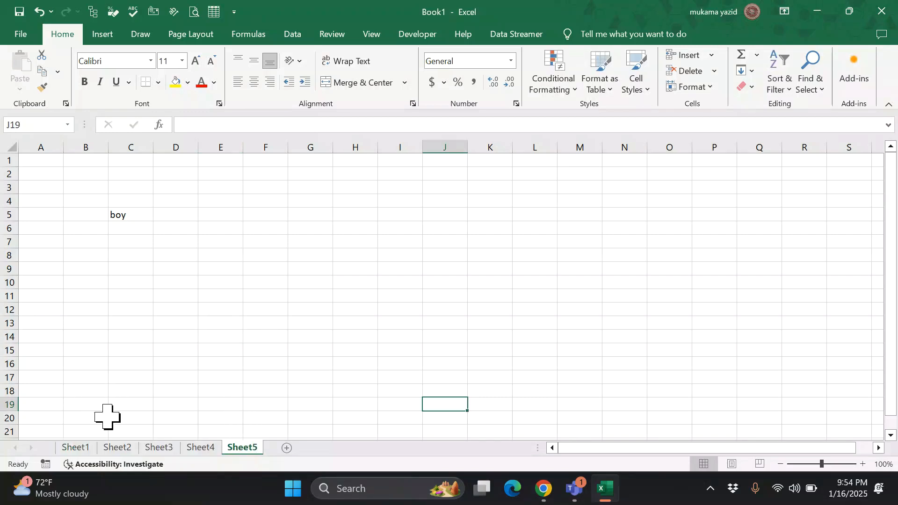
- Enter 12 in Sheet5's A14, then return to Sheet1 and select A12
left_click(76, 447)
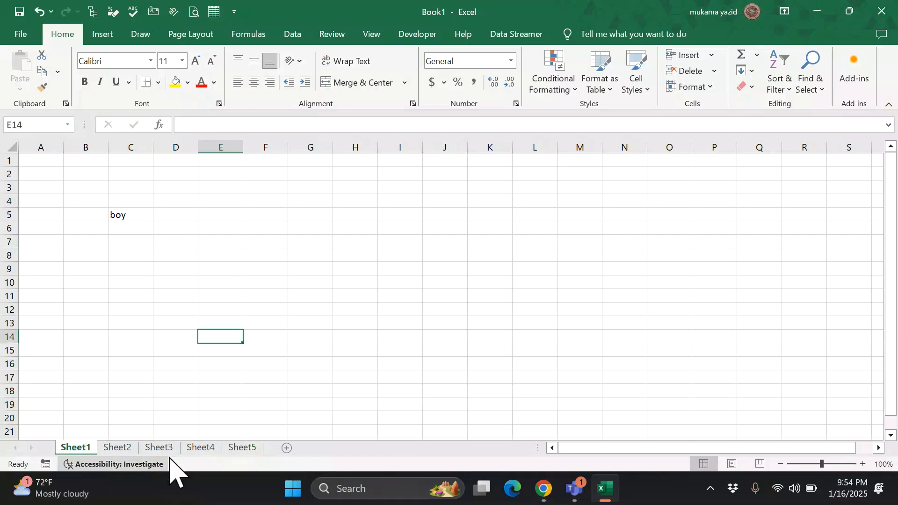
left_click(243, 447)
left_click(53, 337)
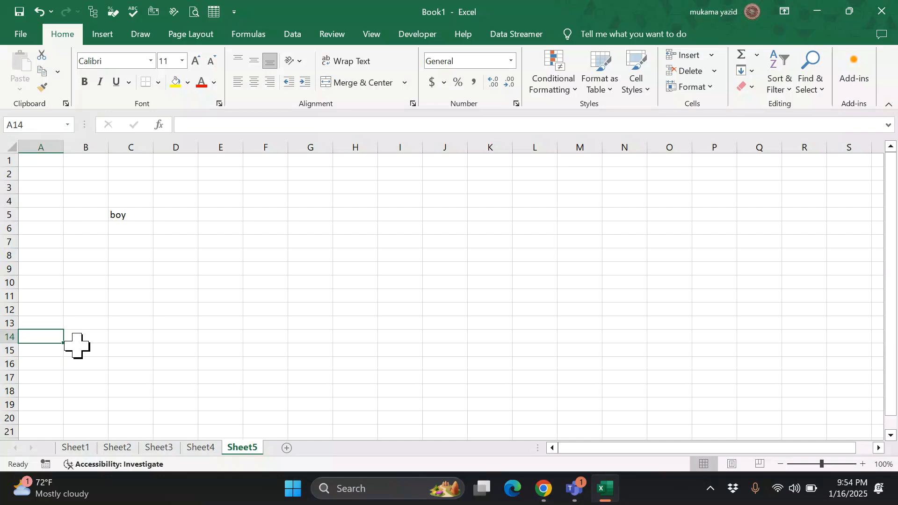
type("12")
left_click(109, 382)
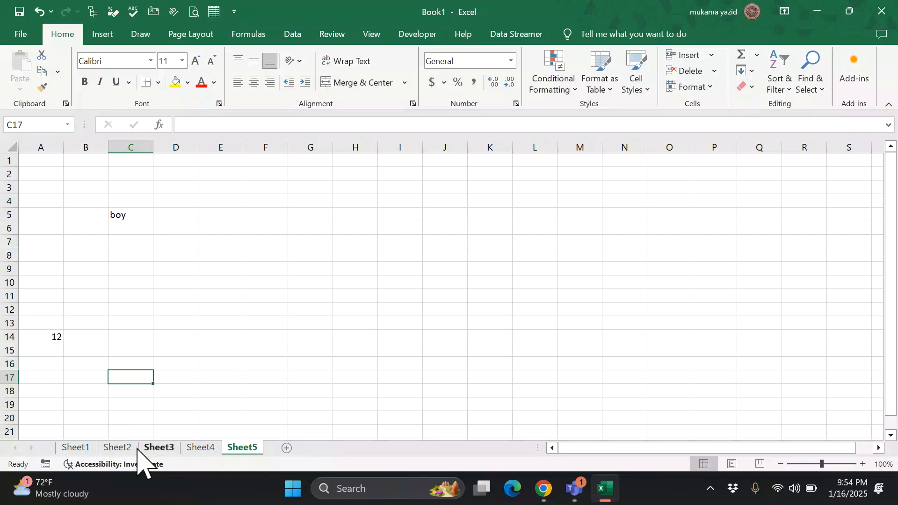
left_click(77, 448)
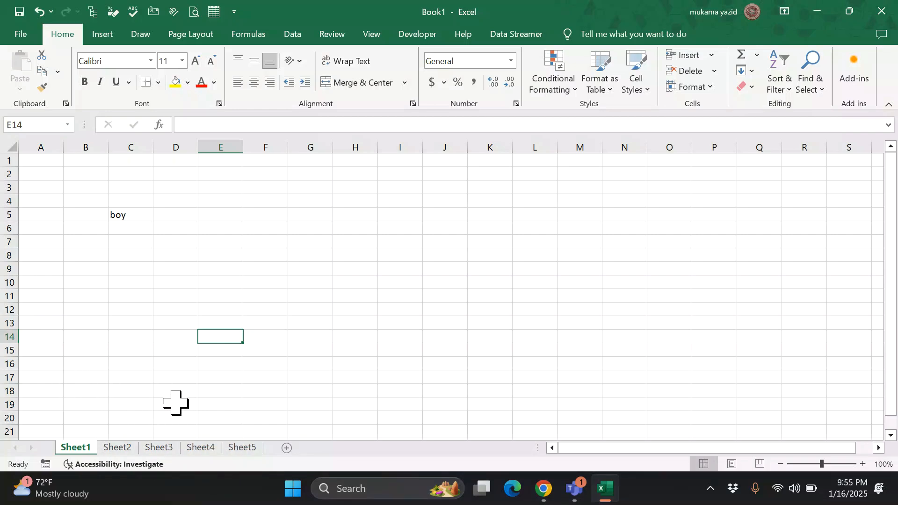
left_click(37, 311)
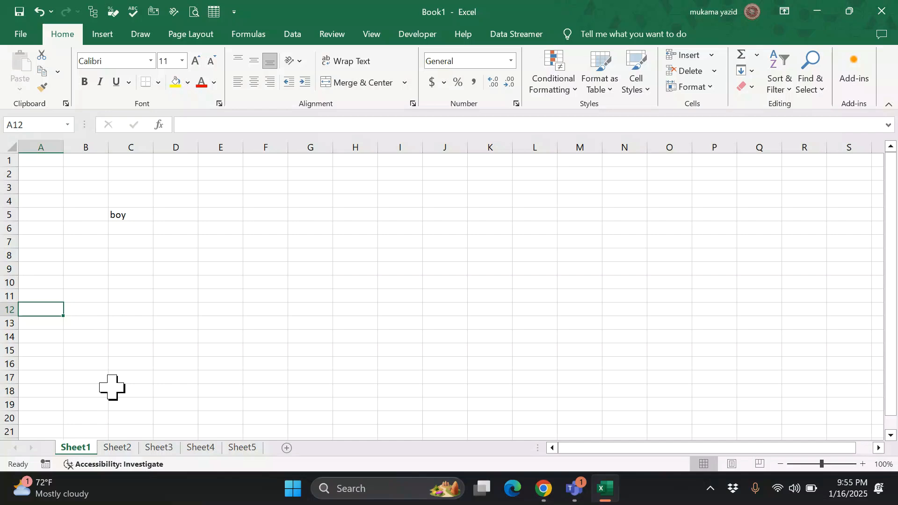
- Put a formula in Sheet1's A12 referencing Sheet5!A14 so it shows 12
type("=")
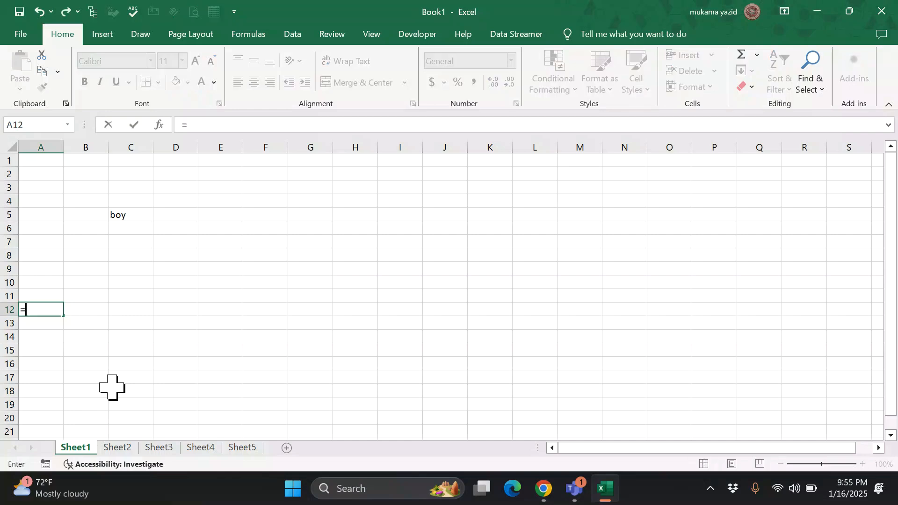
left_click(243, 448)
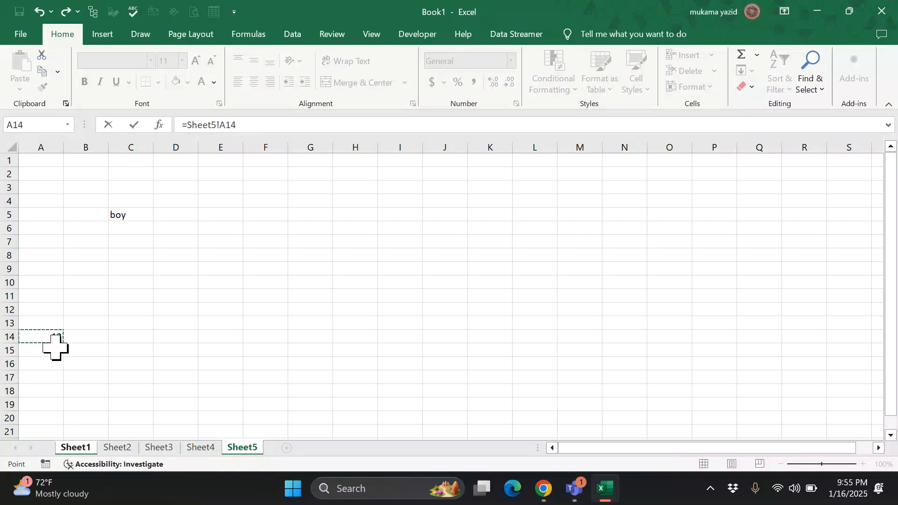
key("Return")
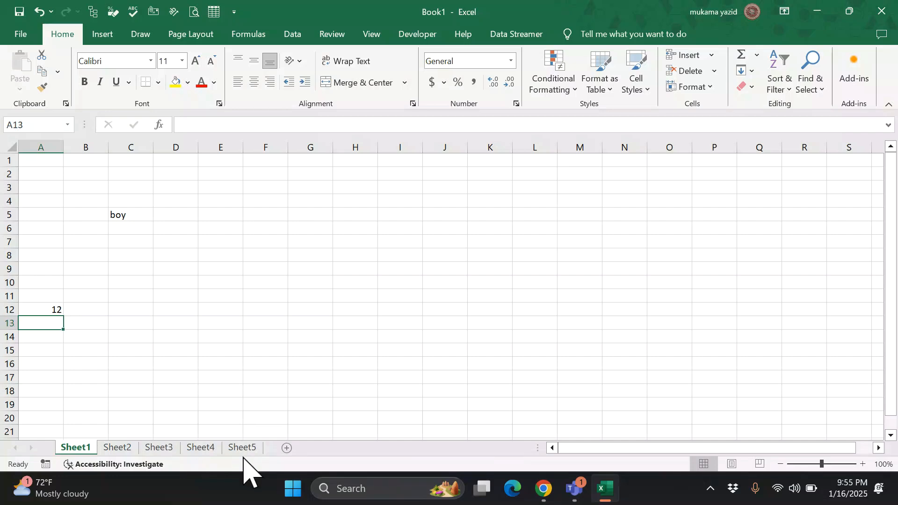
right_click(87, 450)
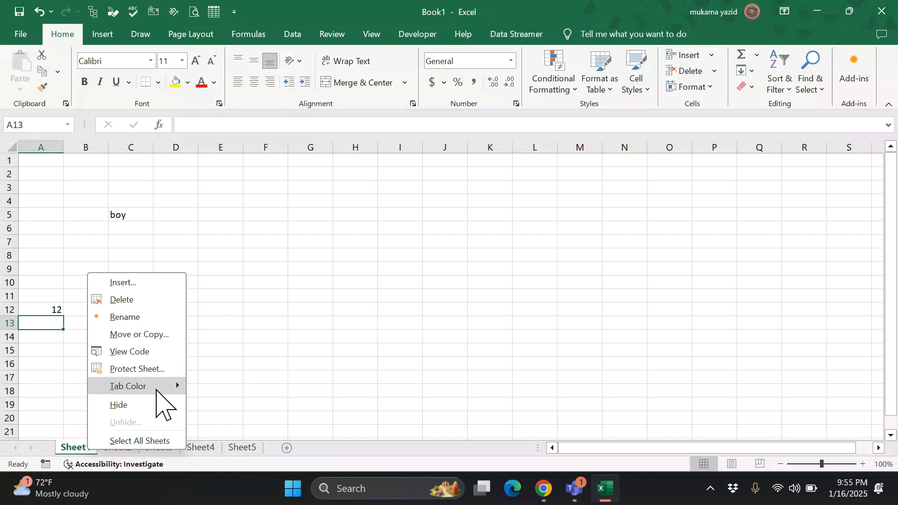
mouse_move(169, 391)
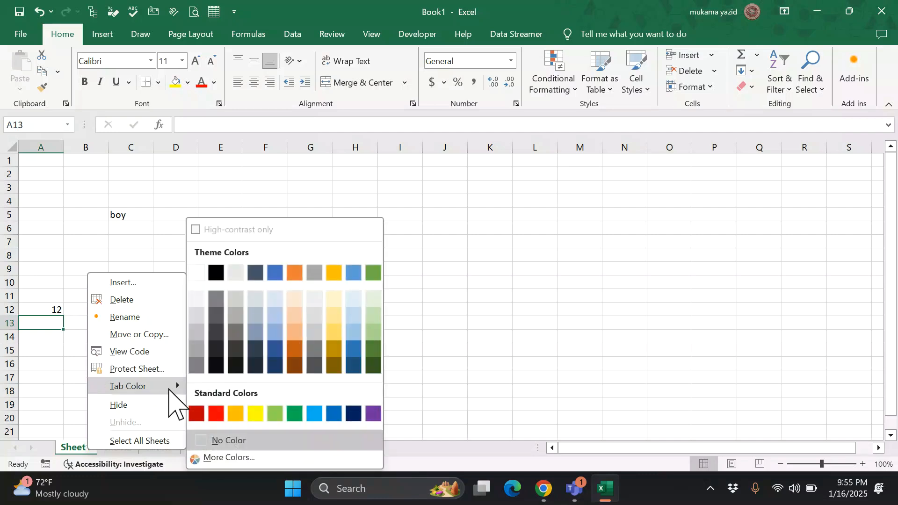
left_click(143, 407)
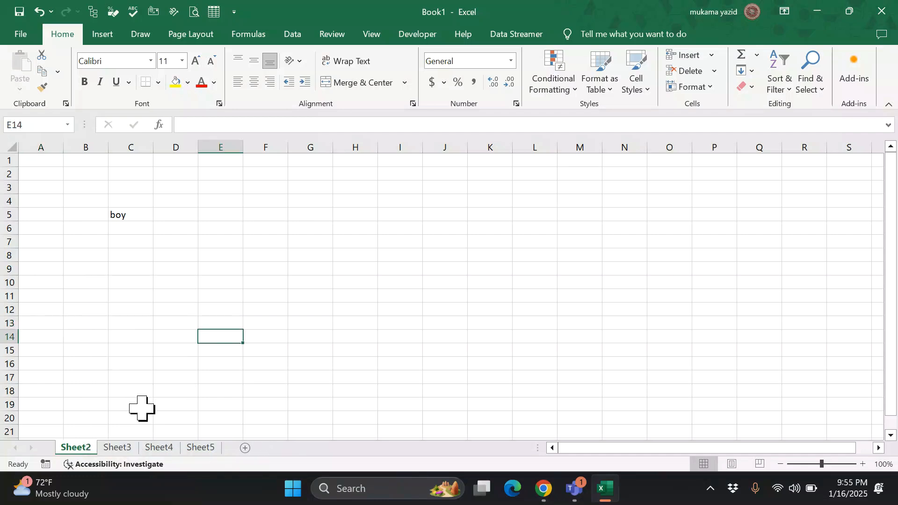
right_click(85, 447)
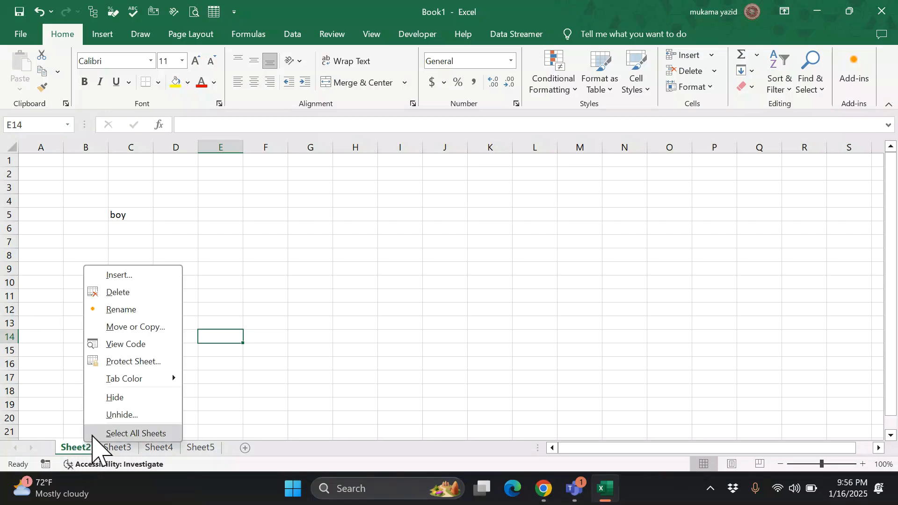
left_click(120, 416)
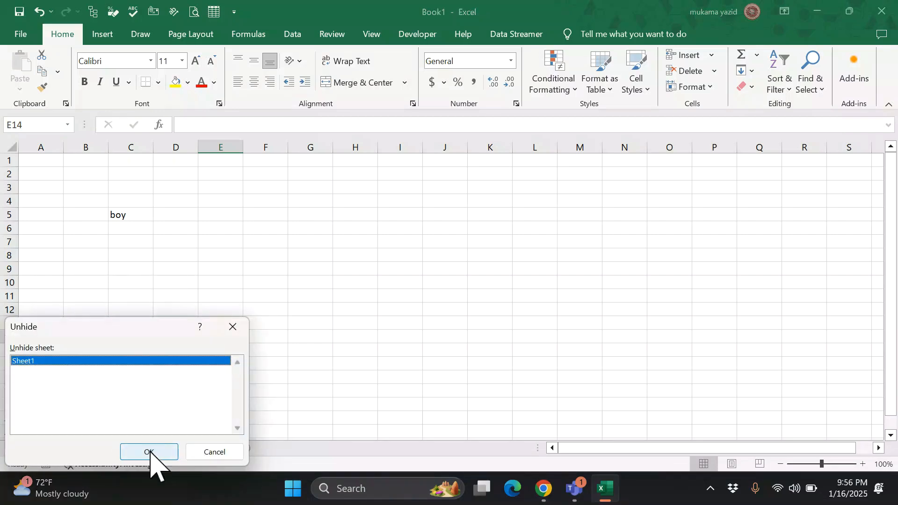
left_click(149, 452)
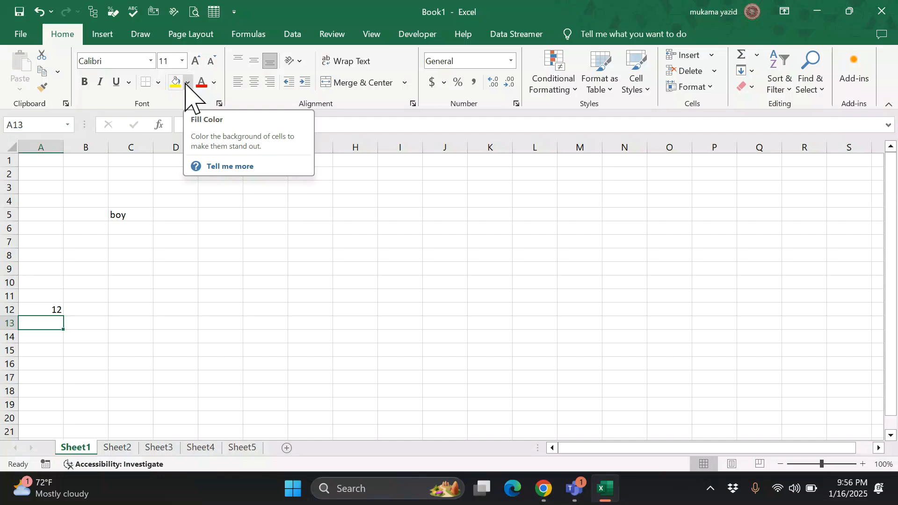
- Give 'boy' in C5 a light orange fill, red font colour and bold
left_click(135, 217)
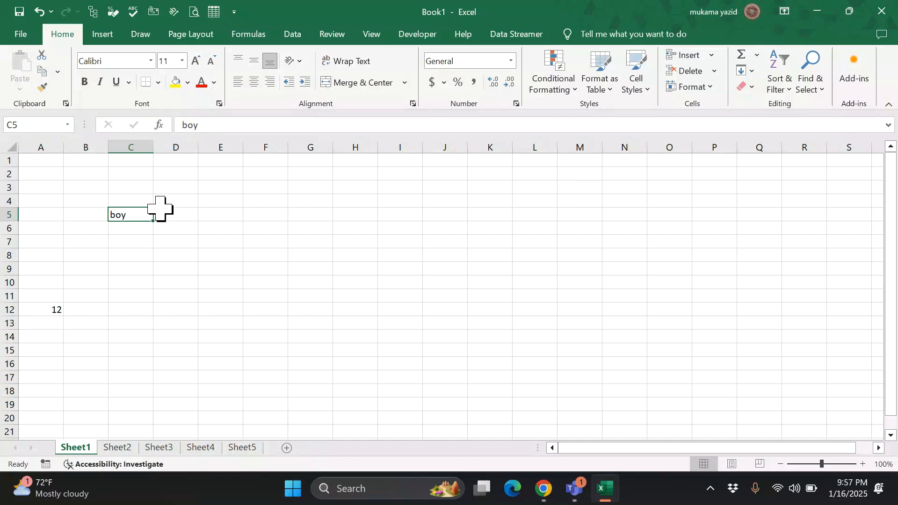
left_click(187, 83)
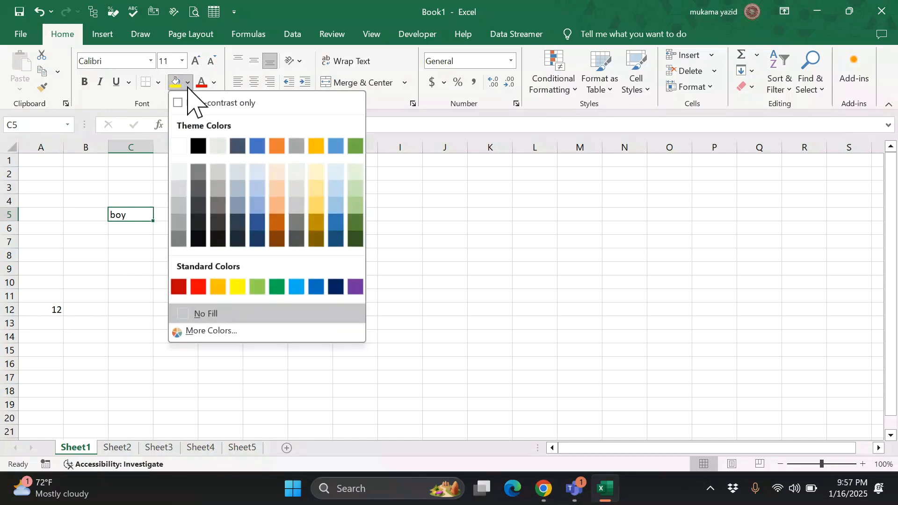
left_click(277, 173)
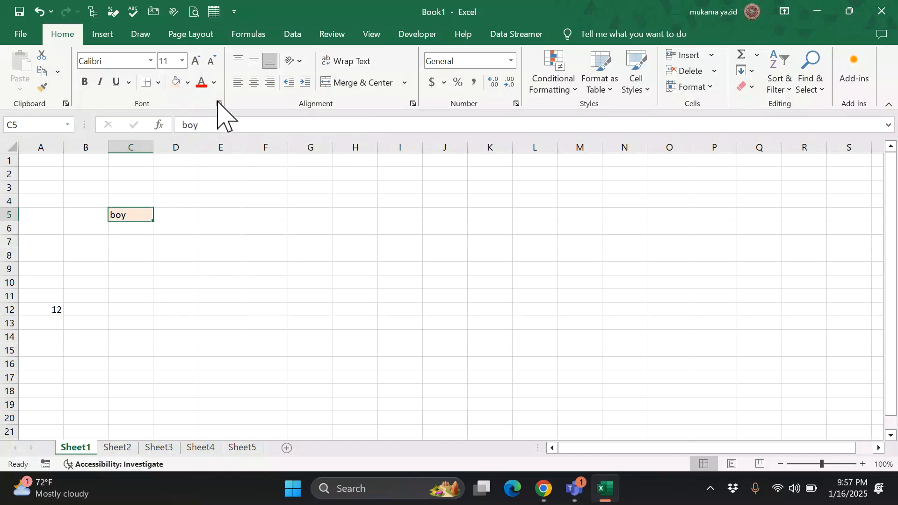
left_click(213, 83)
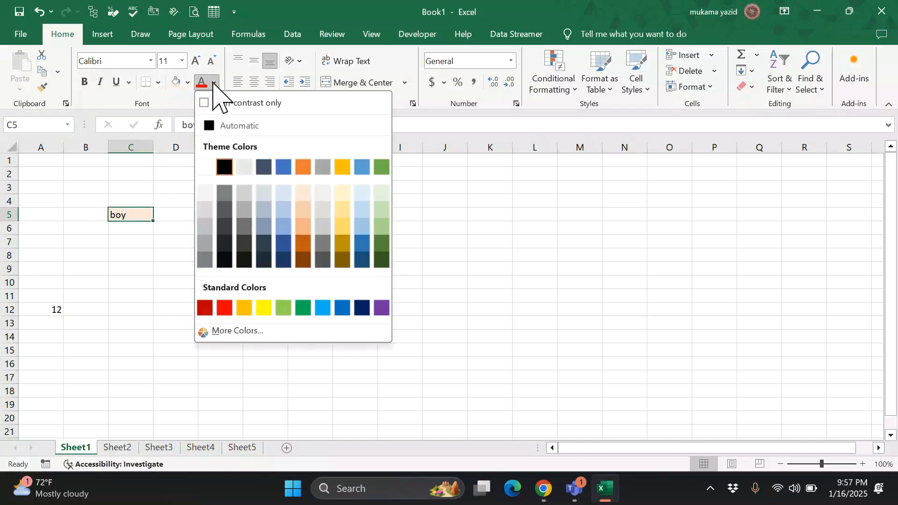
left_click(225, 308)
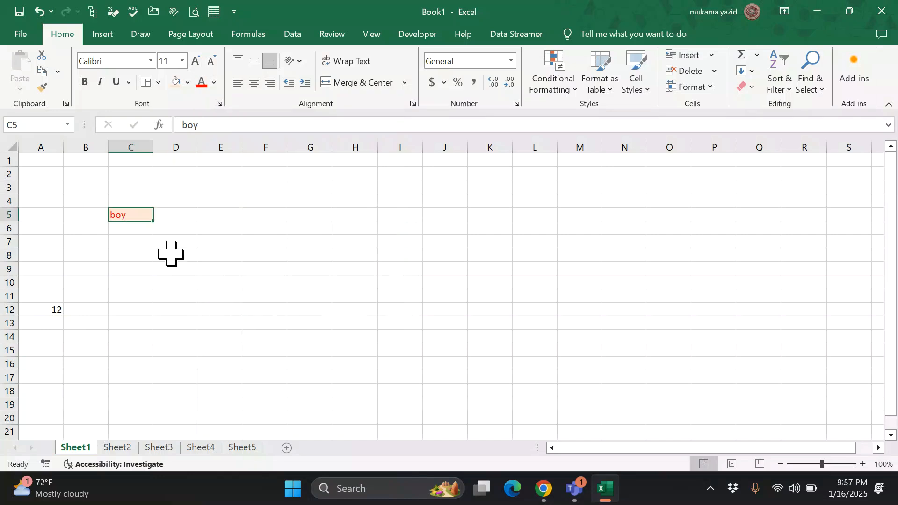
left_click(88, 87)
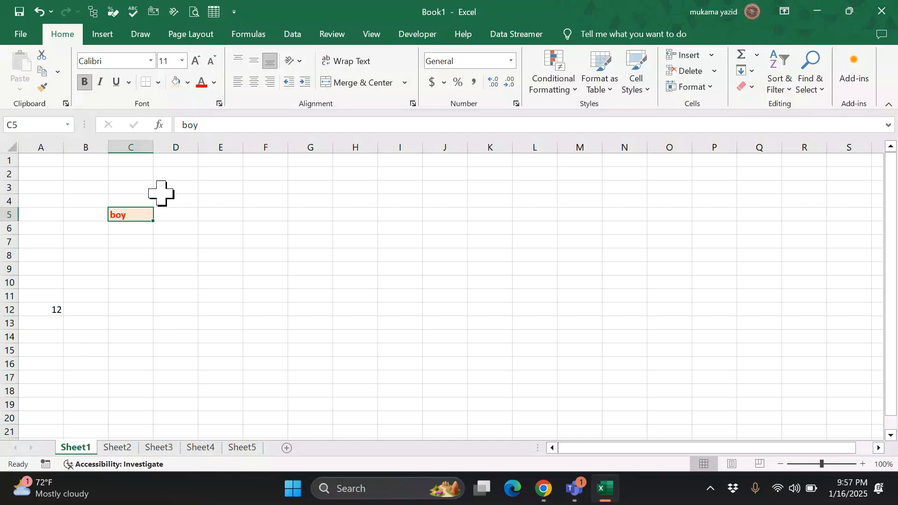
- Collect C5 and A12 in the Clipboard pane, paste 12 into C8, then close the pane
left_click(66, 103)
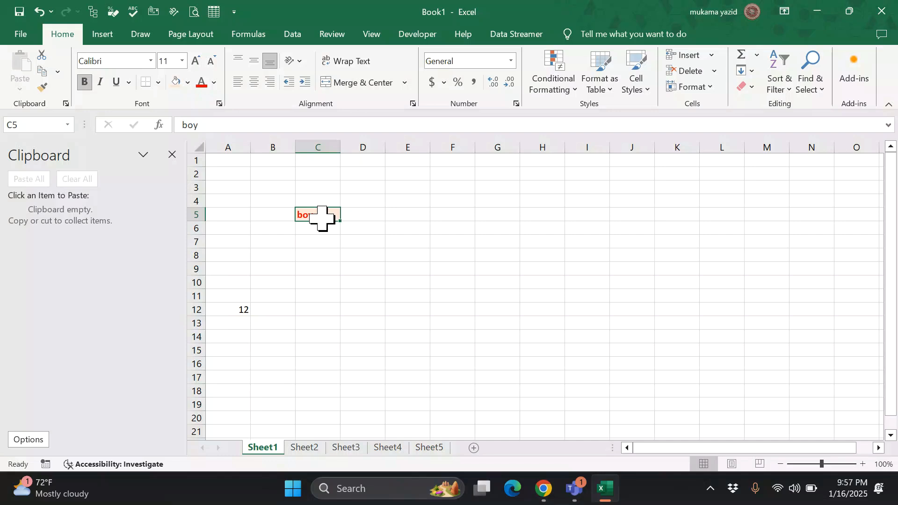
key("ctrl+c")
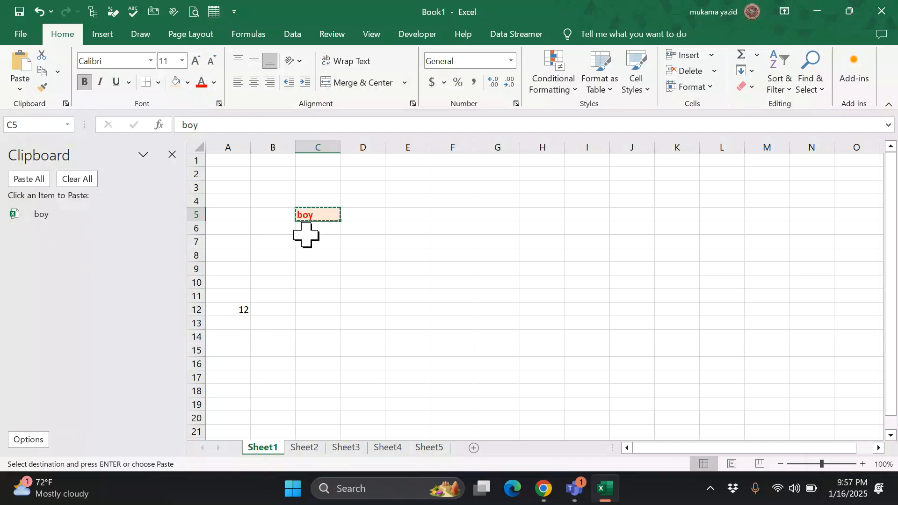
left_click(245, 309)
key("ctrl+c")
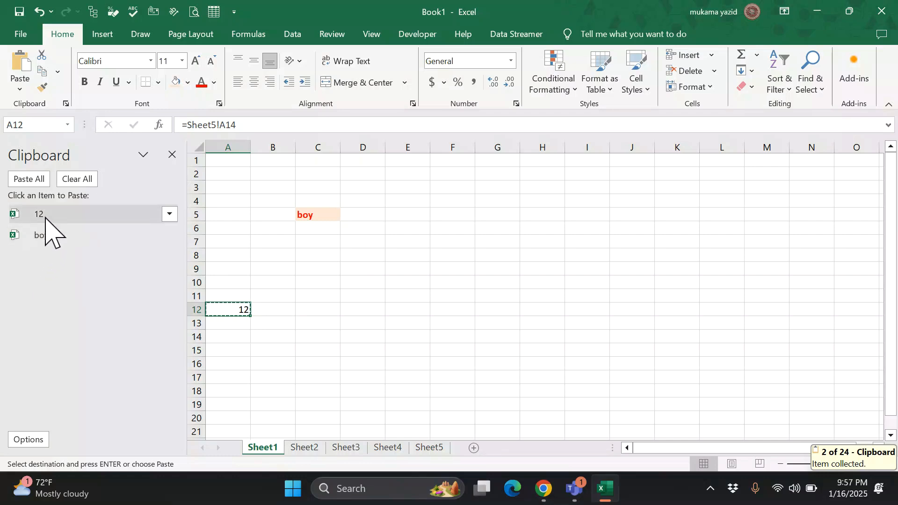
left_click(301, 254)
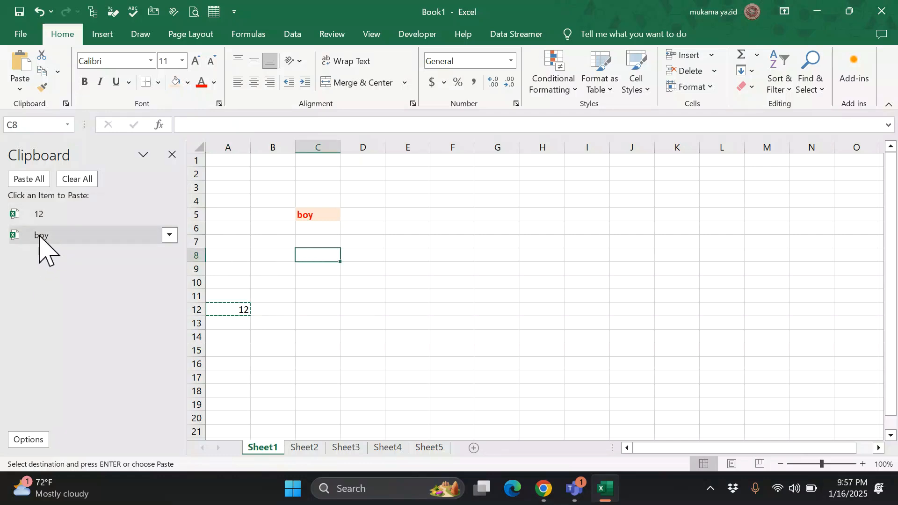
left_click(37, 216)
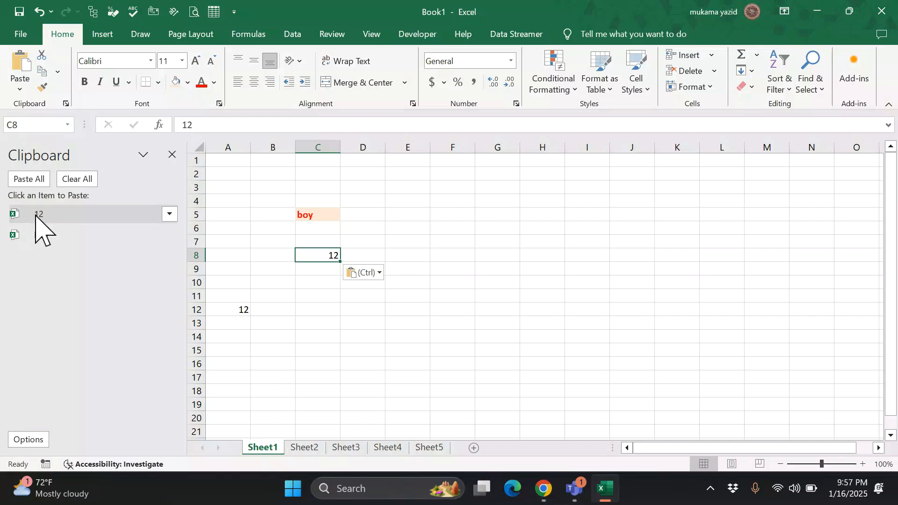
left_click(174, 157)
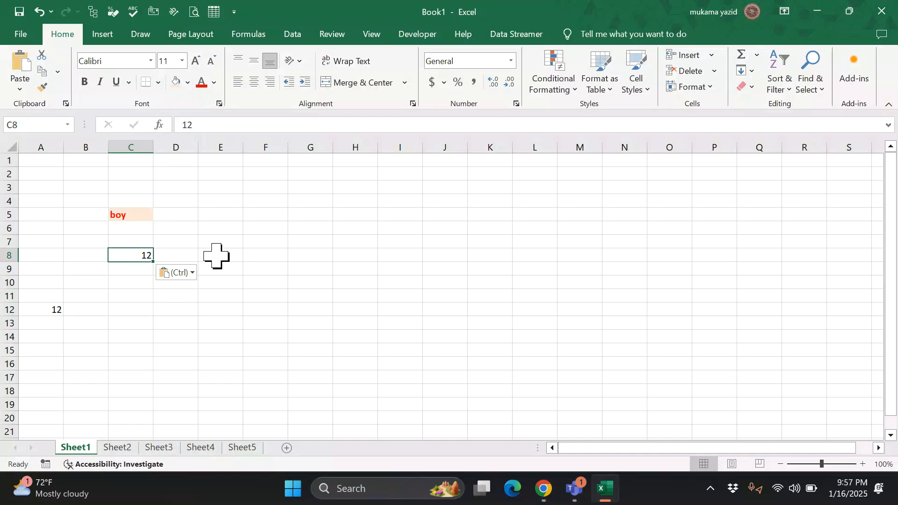
- Copy C5's peach fill and bold red font onto C8 with Format Painter
left_click(138, 218)
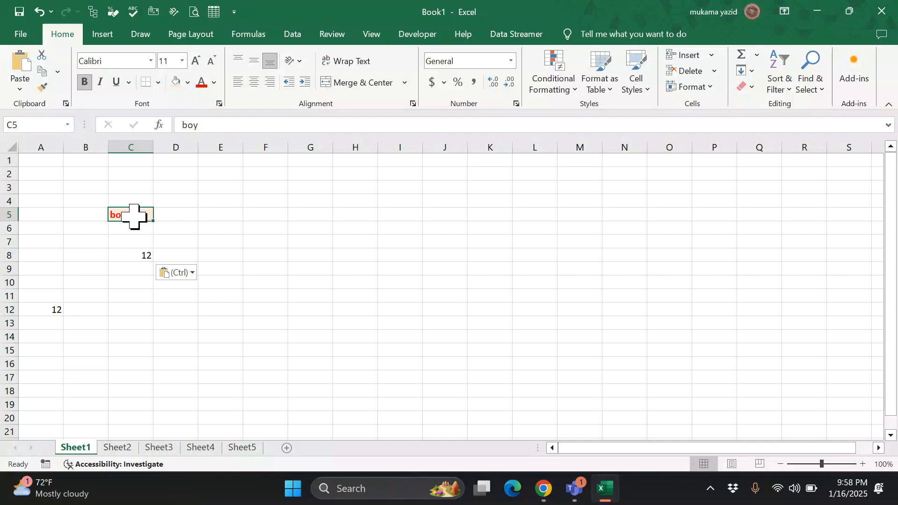
left_click(42, 87)
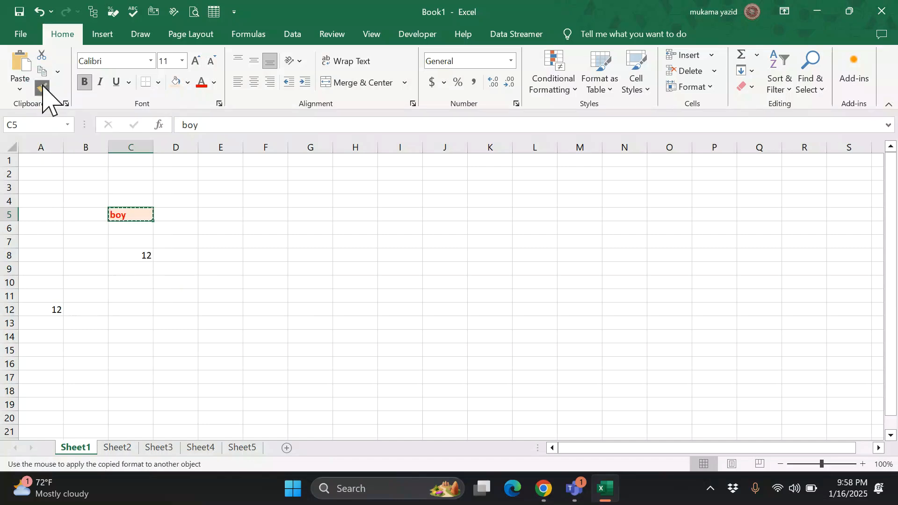
left_click(136, 257)
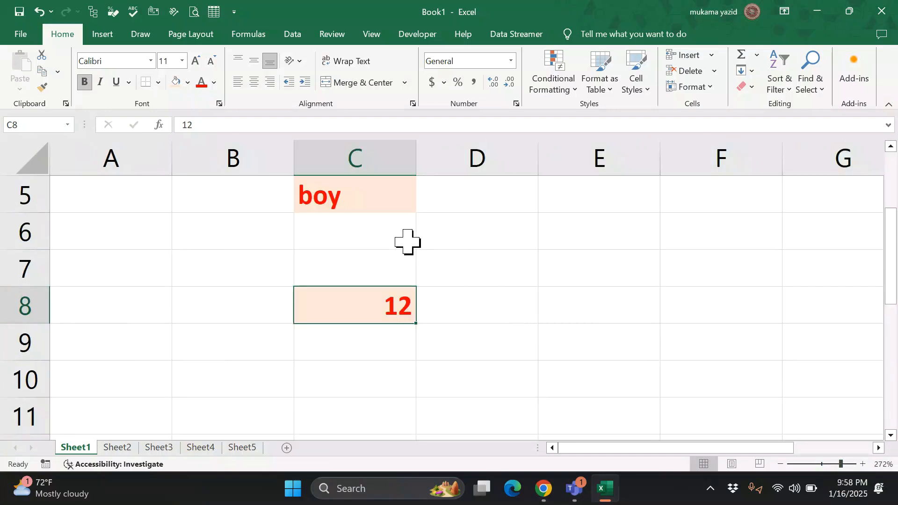
- Select 'boy' in C5 and, after trying right alignment, centre it horizontally and align it to the top
scroll(405, 236, "up", 1)
left_click(399, 305)
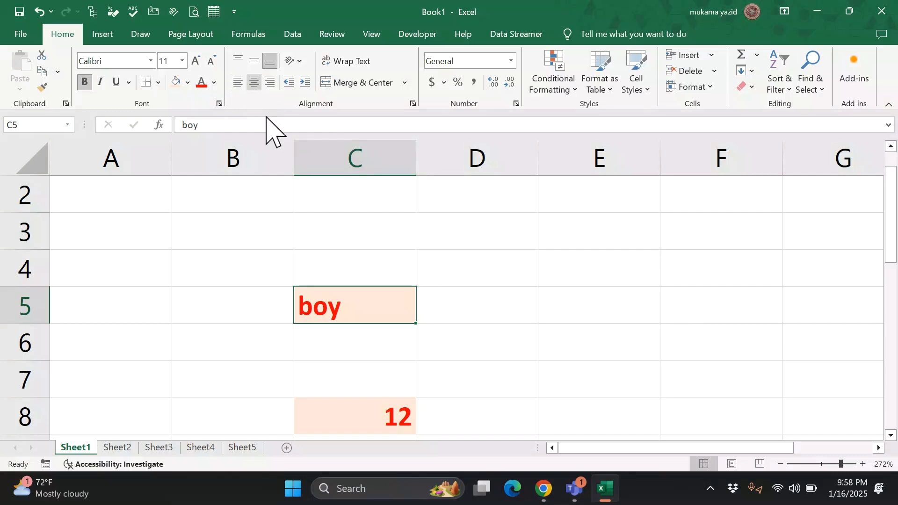
scroll(352, 320, "down", 1)
scroll(353, 318, "up", 1)
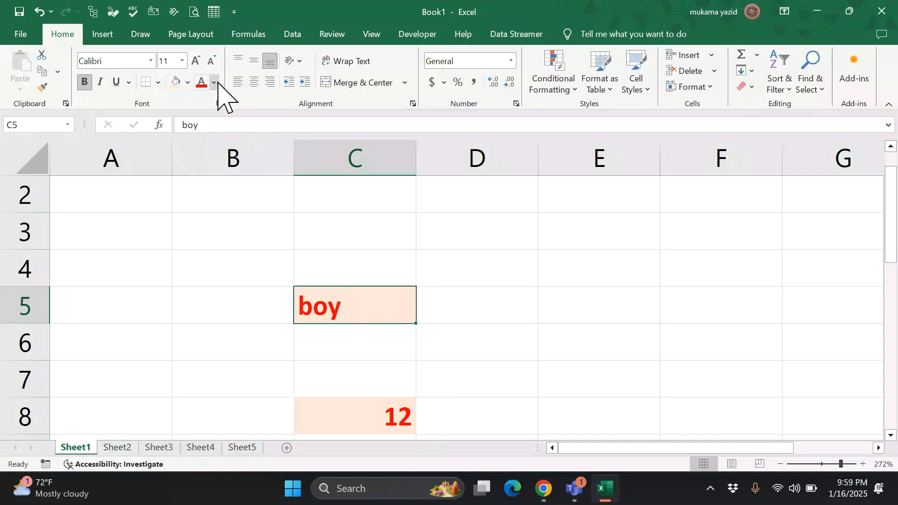
left_click(270, 83)
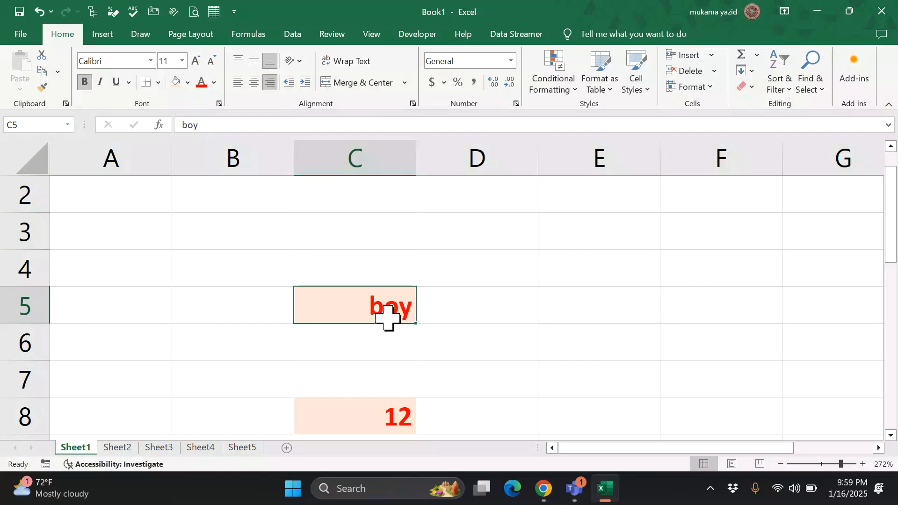
left_click(253, 82)
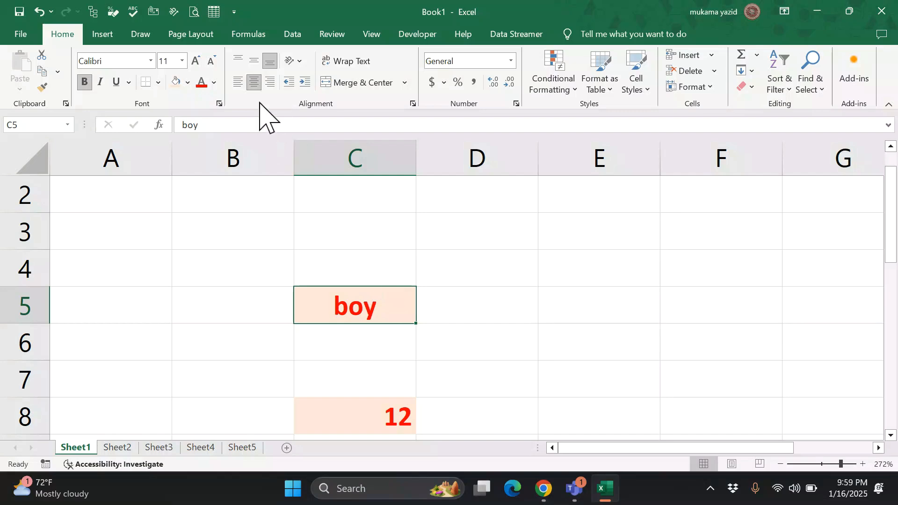
left_click(239, 60)
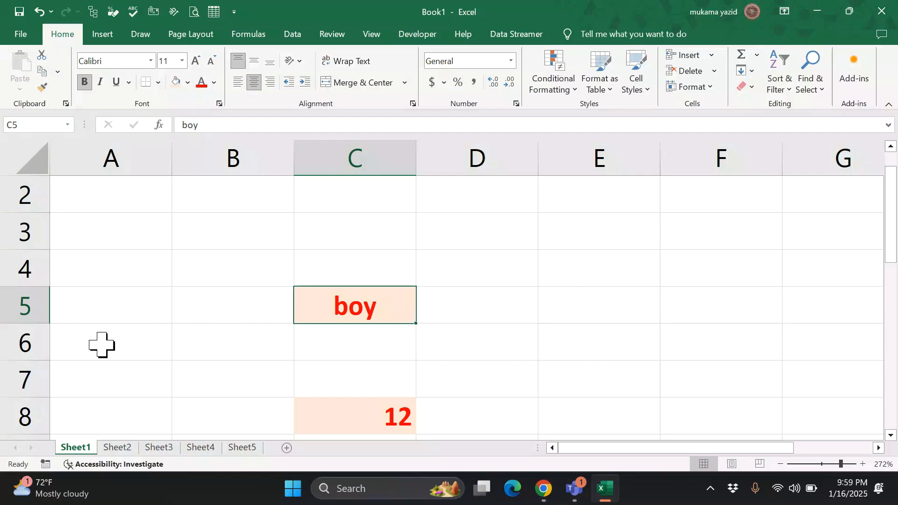
- Make row 5 taller and try middle, bottom, right, centre and left alignment on 'boy' in C5
left_click_drag(50, 323, 54, 367)
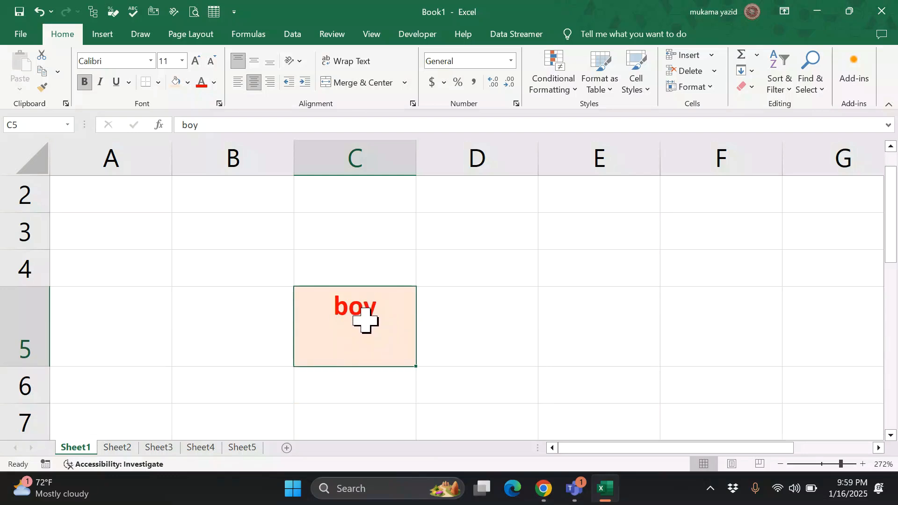
left_click(253, 62)
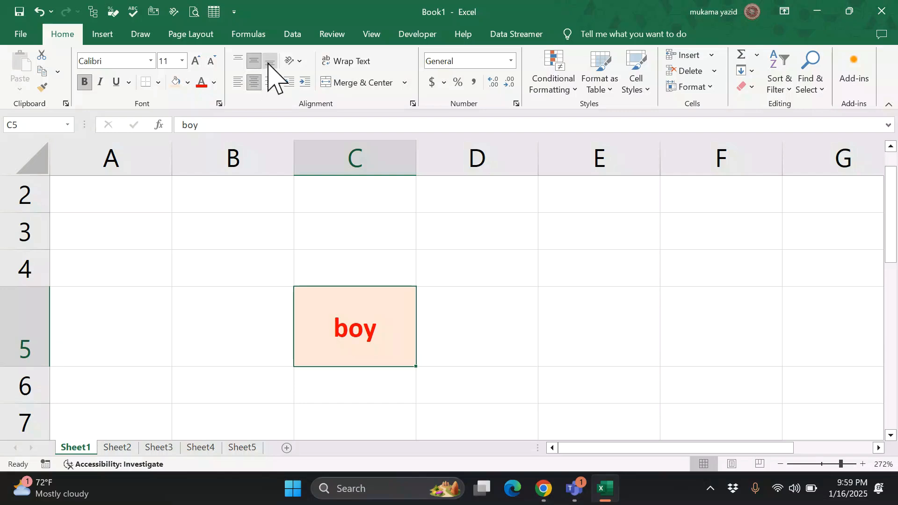
left_click(270, 62)
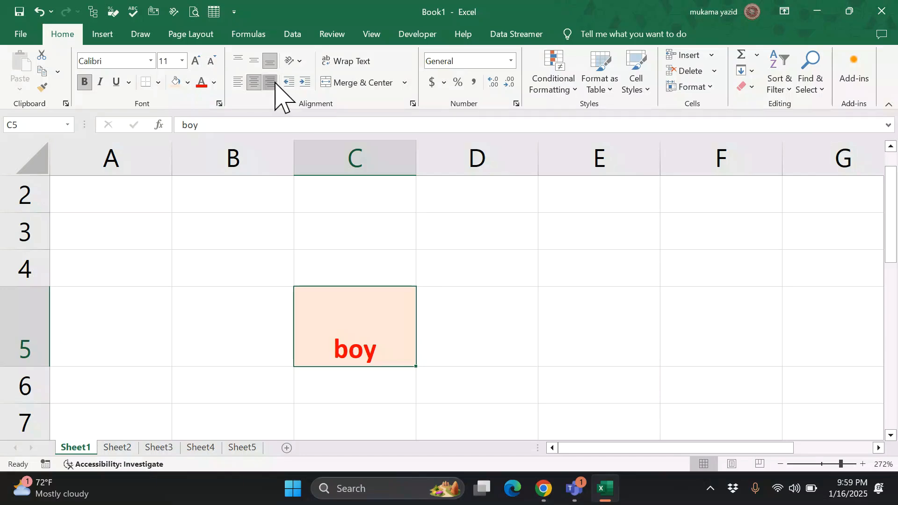
left_click(274, 84)
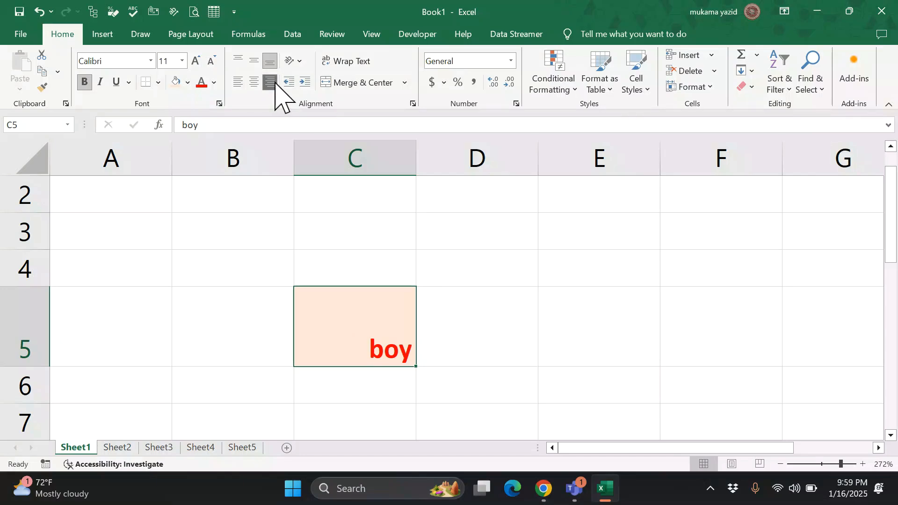
left_click(255, 82)
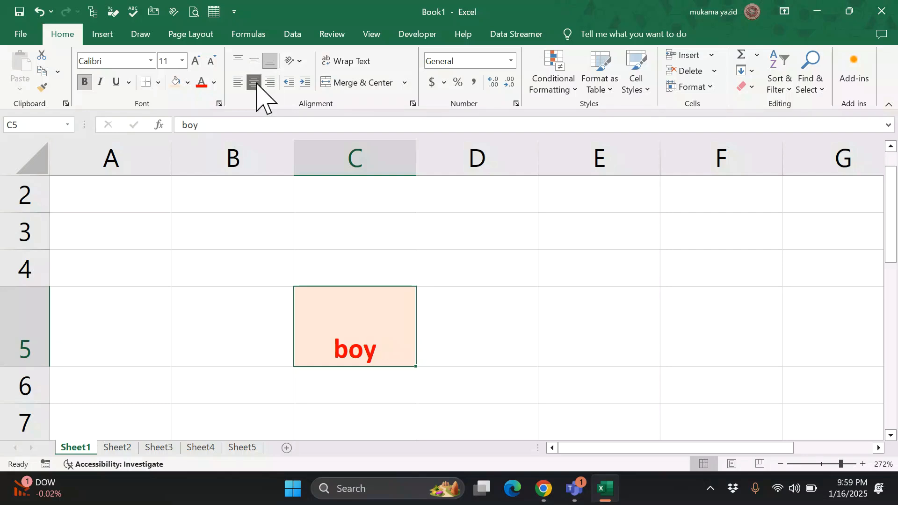
left_click(239, 83)
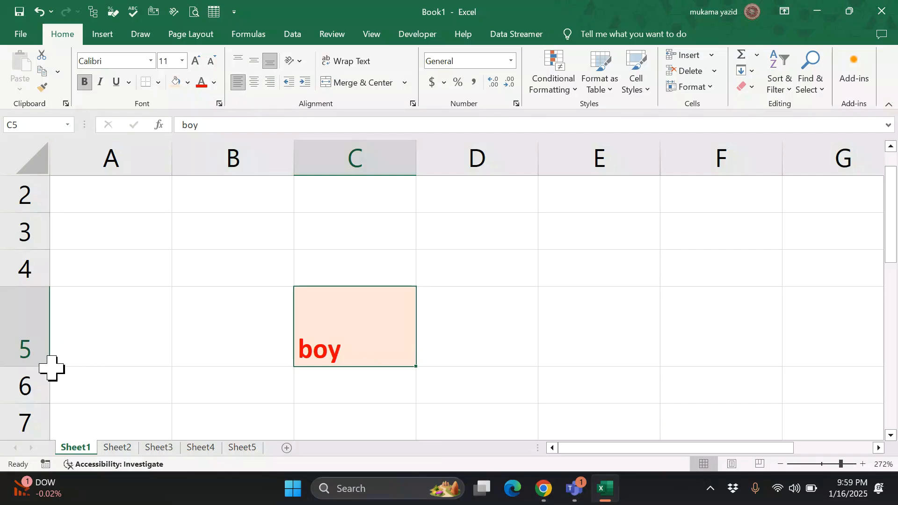
- Heighten row 8, re-centre 'boy' in C5, and align the 12 in C8 top-left
scroll(183, 358, "down", 1)
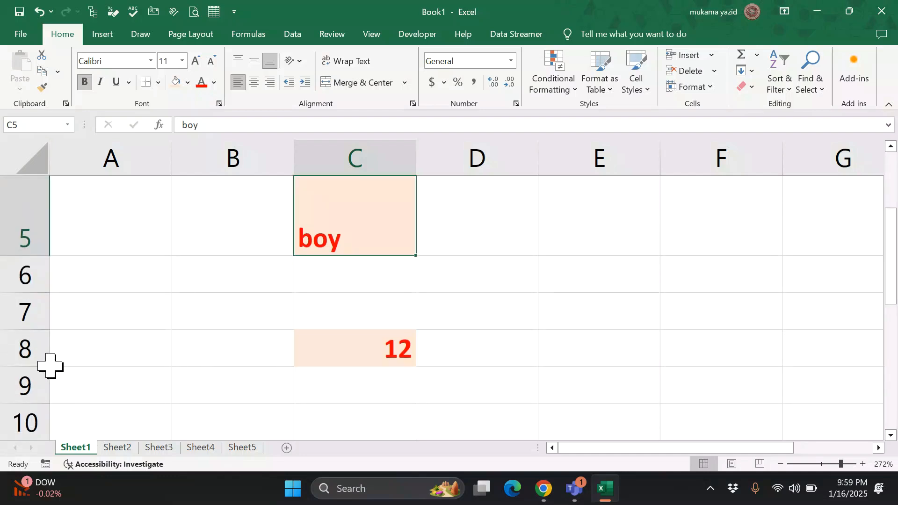
left_click_drag(49, 368, 52, 394)
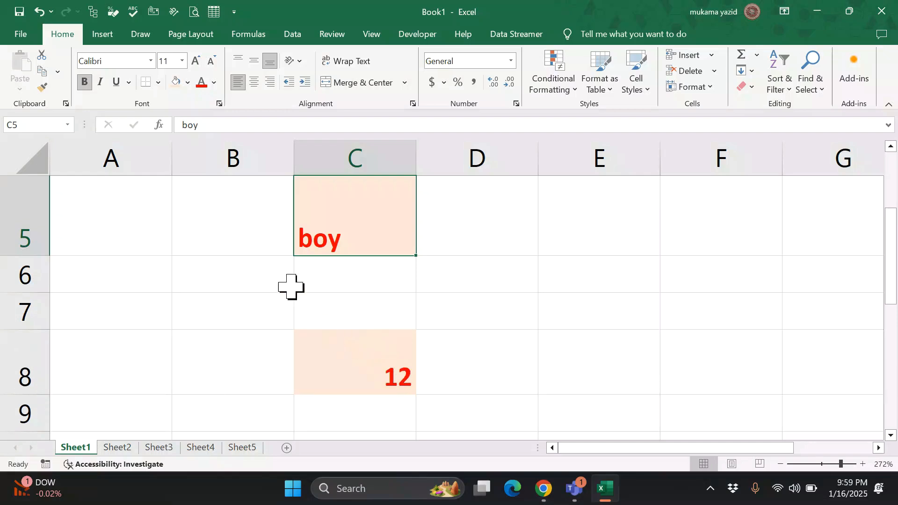
left_click(254, 87)
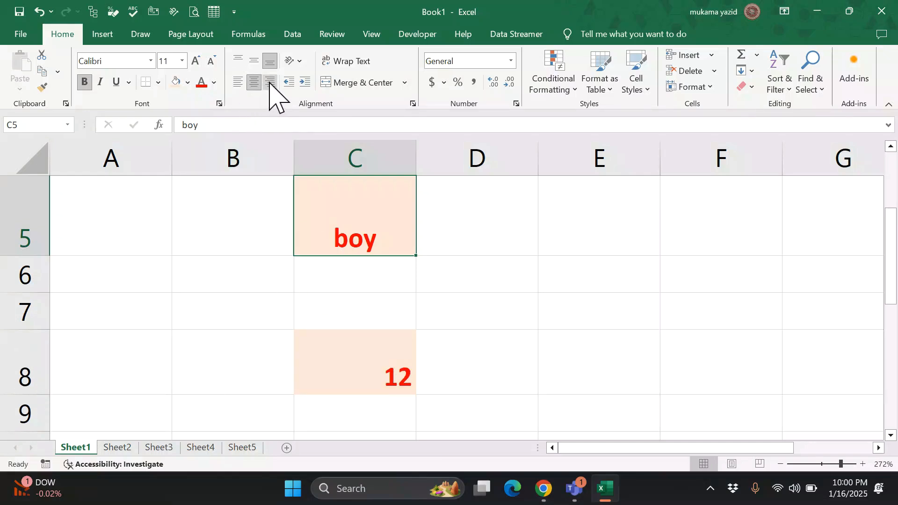
left_click(347, 351)
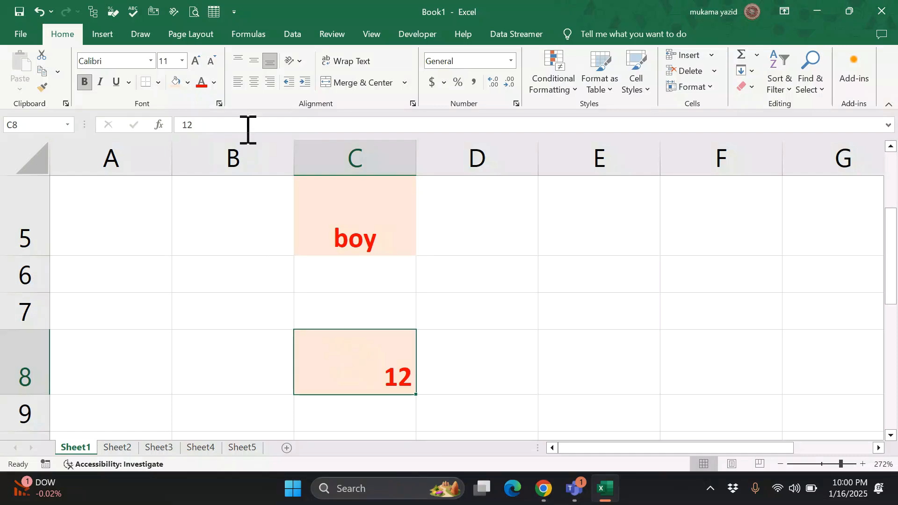
left_click(238, 84)
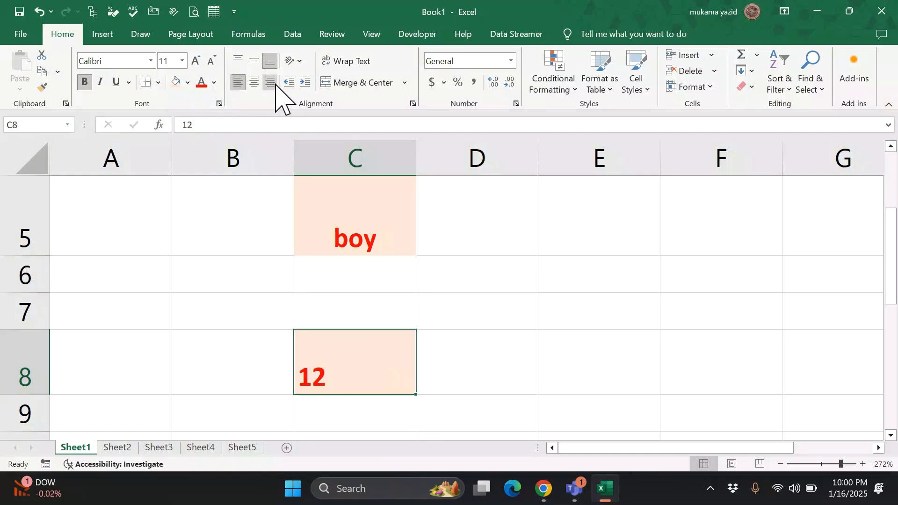
left_click(254, 61)
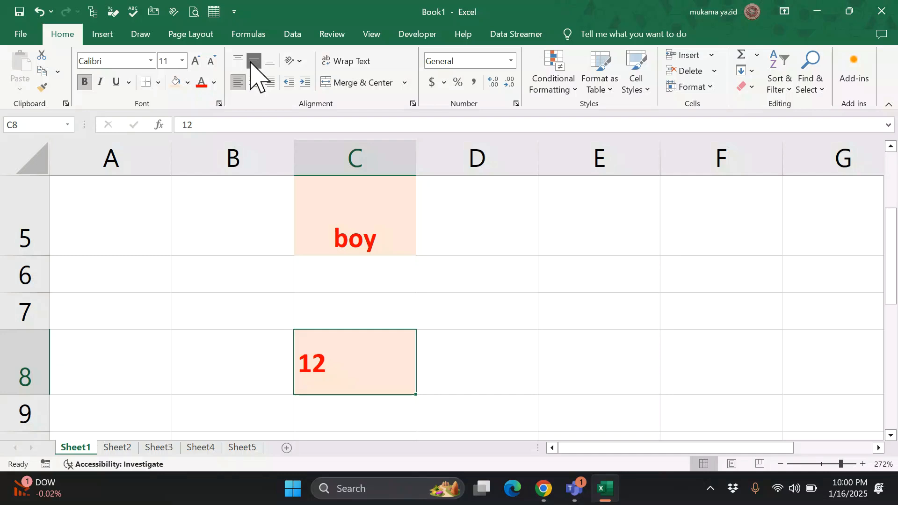
left_click(239, 60)
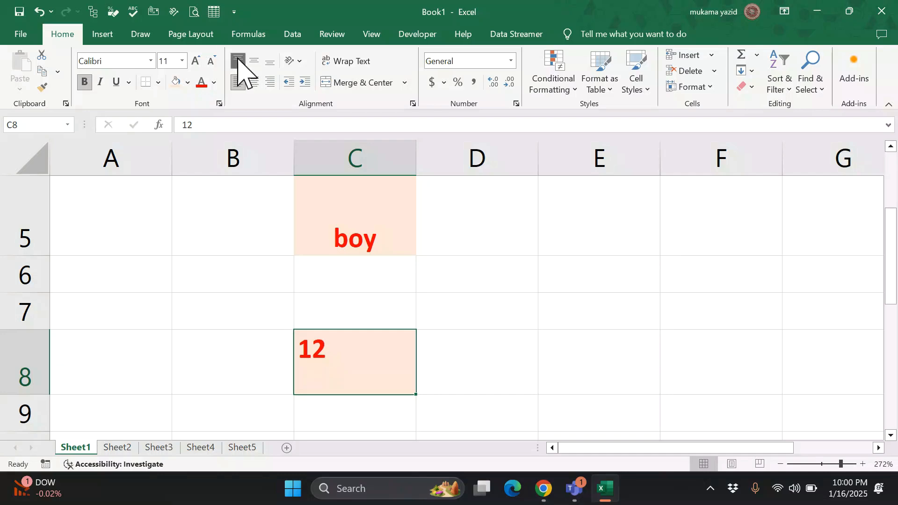
- Stack the 12 in C8 vertically using Orientation, then select C5
left_click(299, 61)
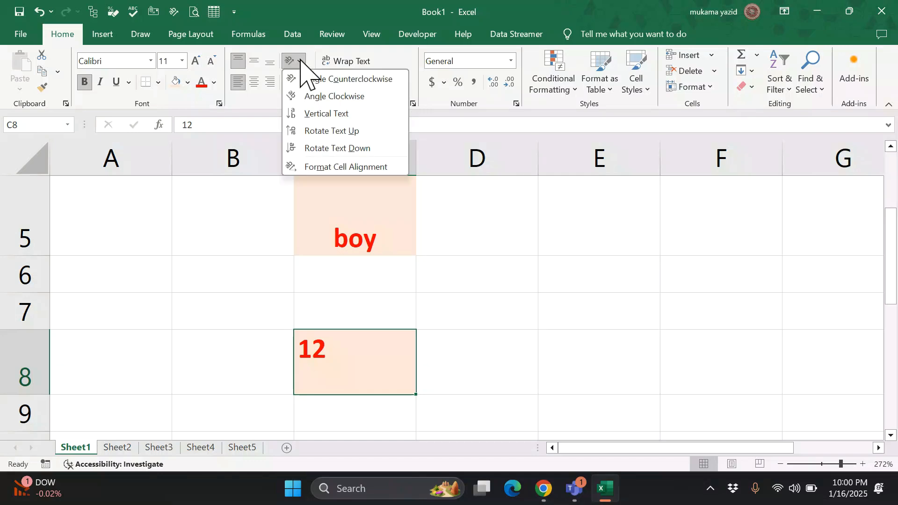
left_click(322, 114)
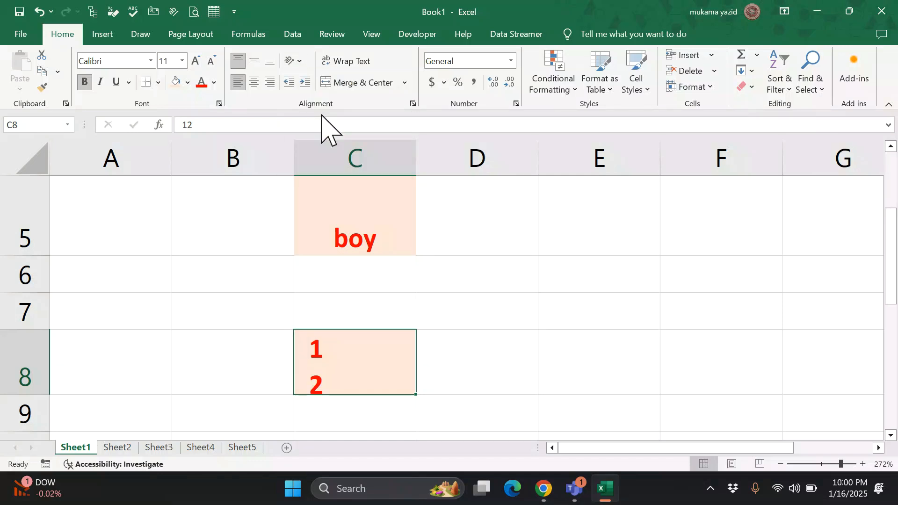
left_click(295, 62)
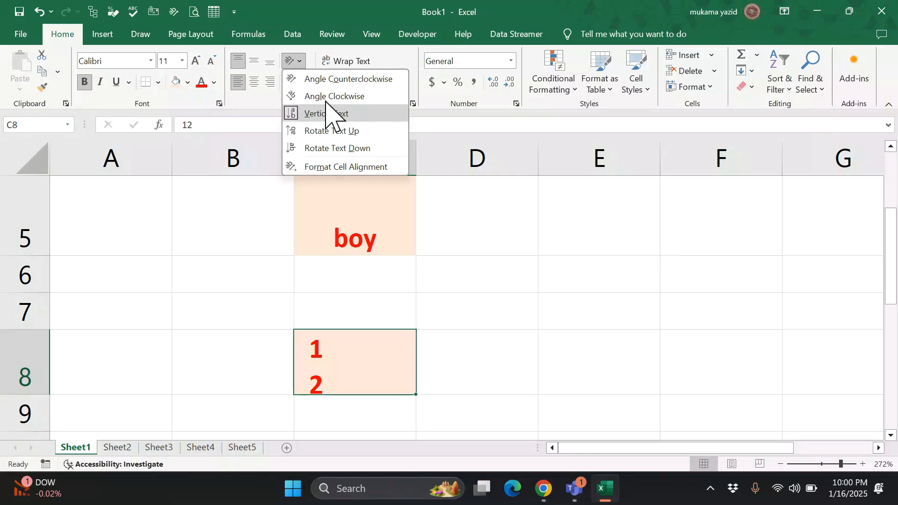
left_click(355, 238)
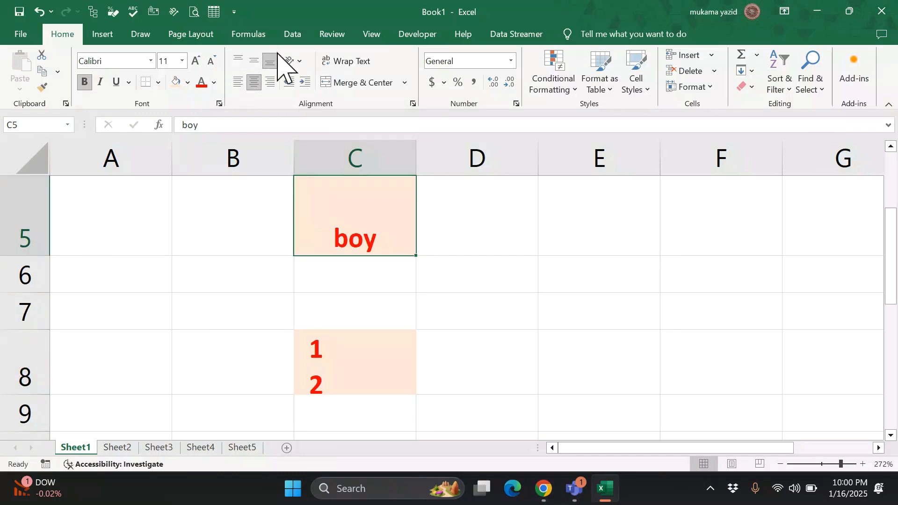
- Try vertical text on 'boy' in C5, switch it off, then angle it clockwise
left_click(296, 61)
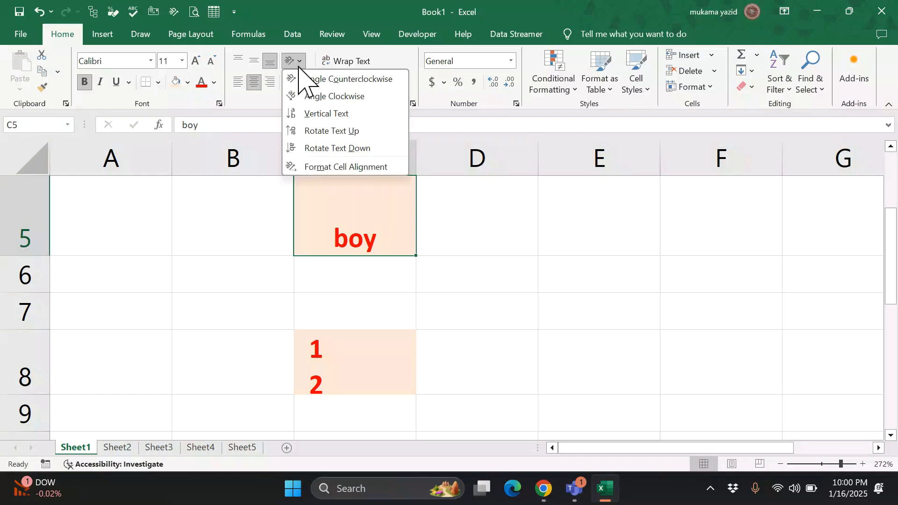
left_click(328, 115)
scroll(392, 265, "up", 1)
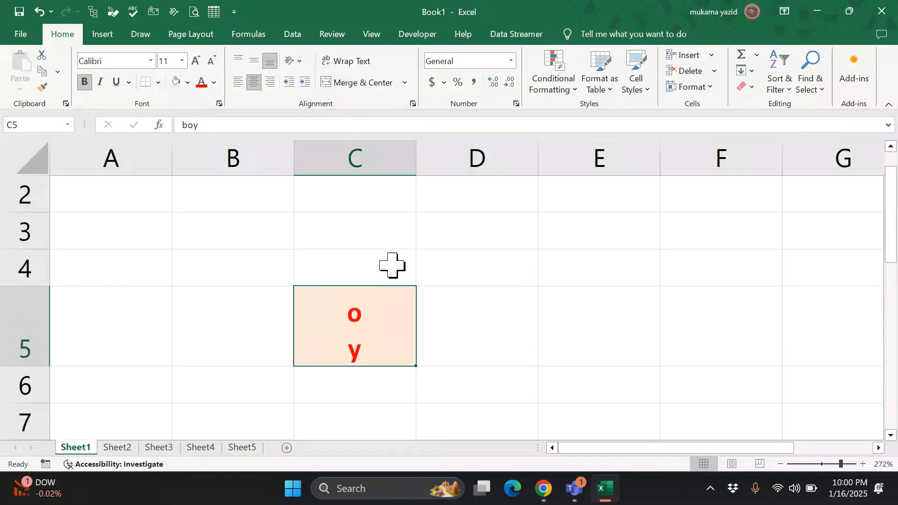
left_click(294, 61)
left_click(313, 114)
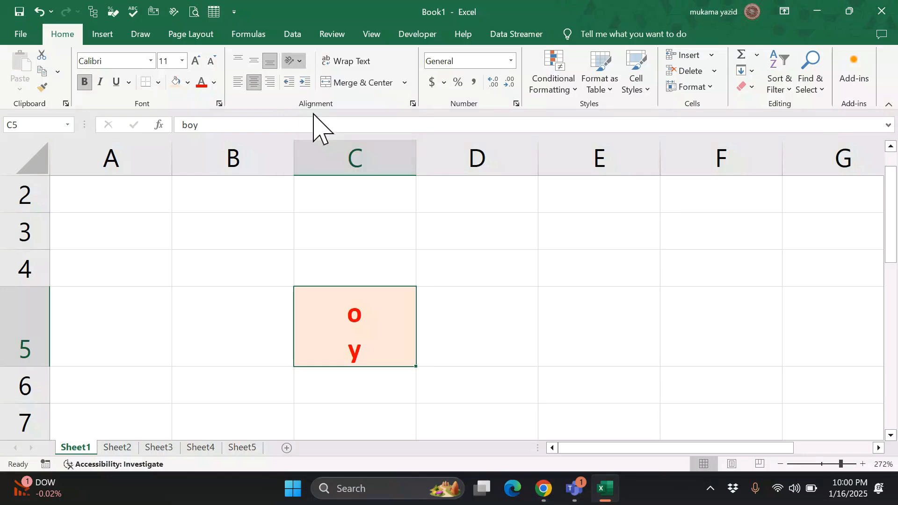
left_click(299, 62)
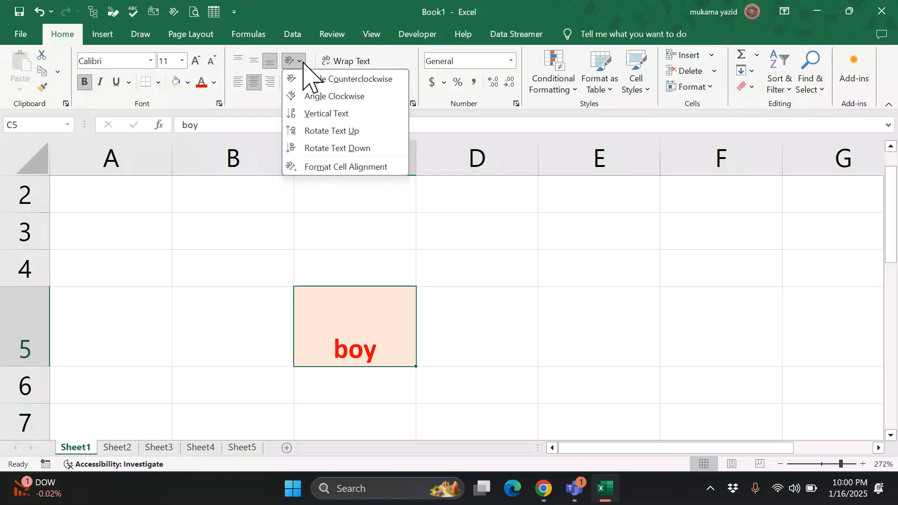
left_click(322, 96)
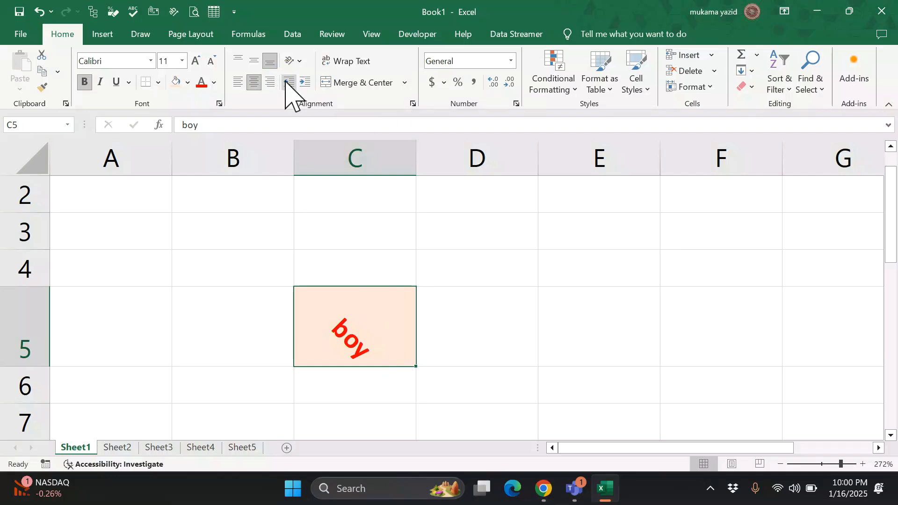
- Undo the recent orientation, alignment and row-height changes with Ctrl+Z three times
key("ctrl+z")
key("ctrl+z")
key("ctrl+z")
key("ctrl+z")
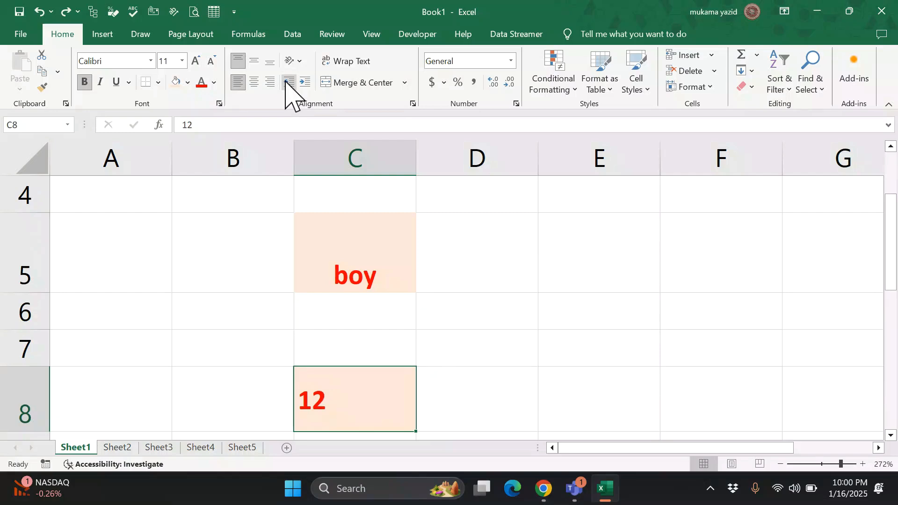
key("ctrl+z")
key("ctrl+z")
key("ctrl+z")
key("ctrl+z")
key("ctrl+z")
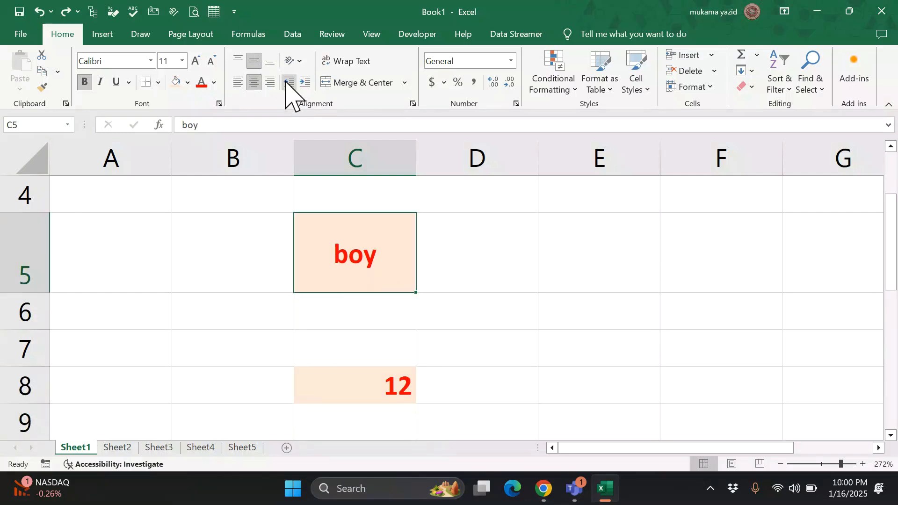
key("ctrl+z")
key("ctrl+z")
key("ctrl+z")
key("ctrl+z")
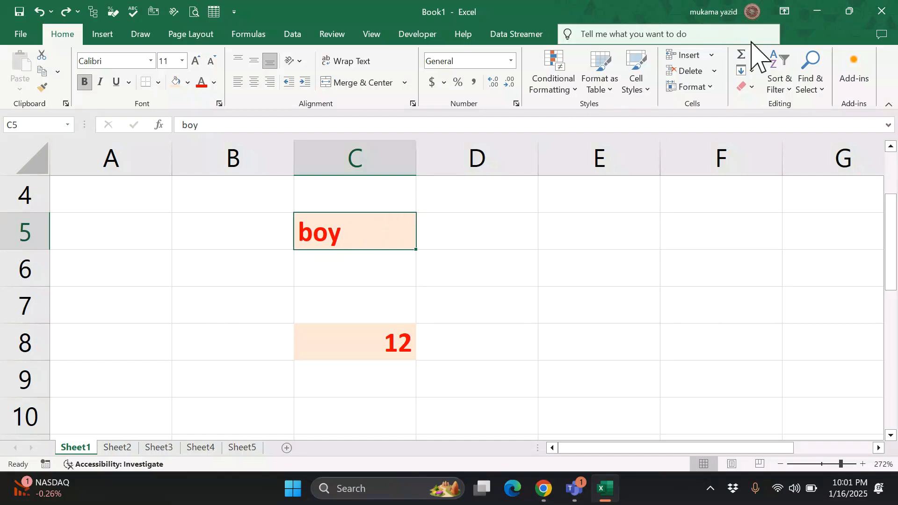
- Clear the formatting and then the contents of C5, removing 'boy'
left_click(752, 87)
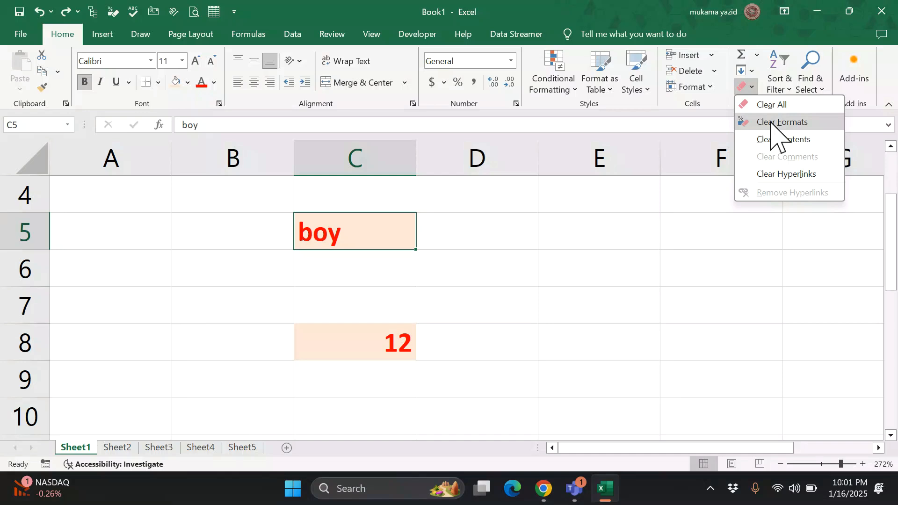
left_click(772, 123)
left_click(748, 87)
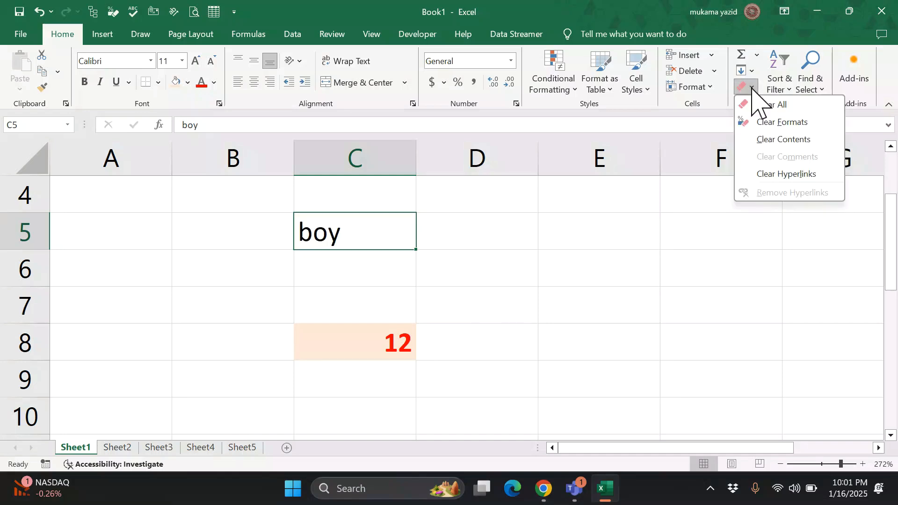
left_click(786, 140)
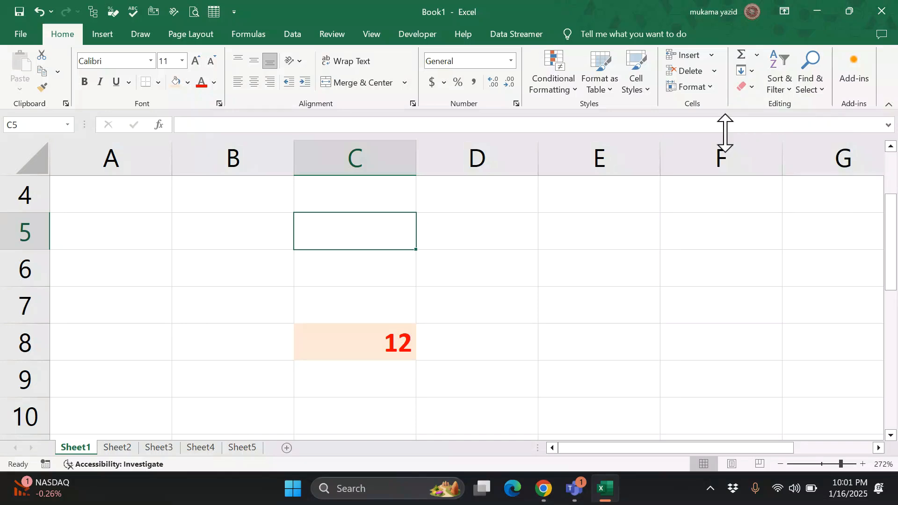
- On C8, try Clear Formats and Clear Contents, undoing each to restore the 12
left_click(392, 345)
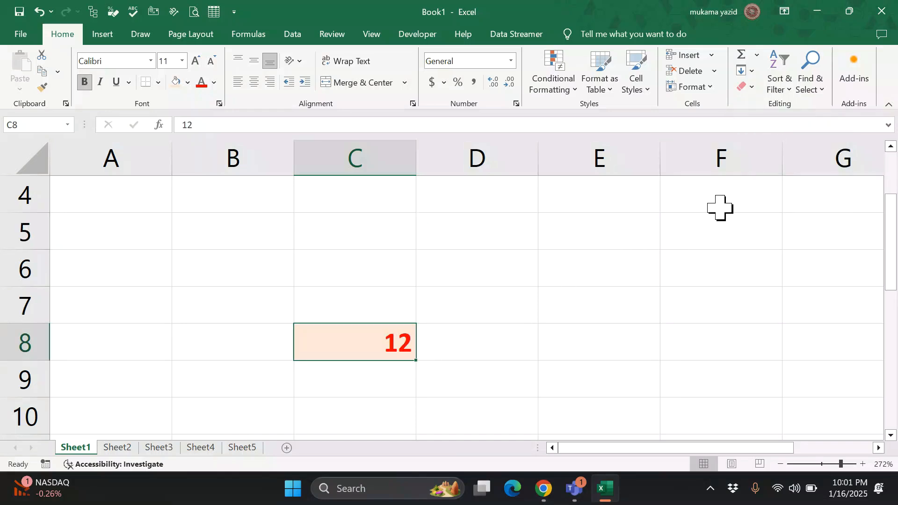
left_click(748, 88)
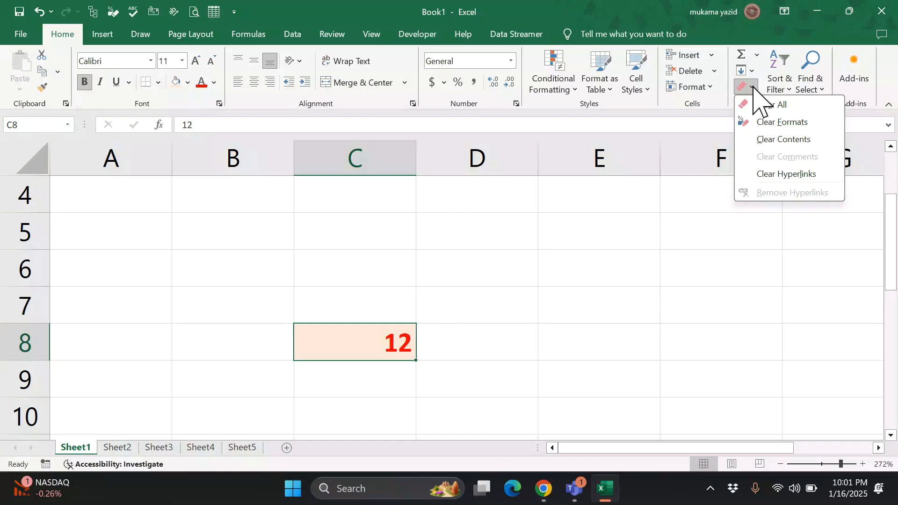
left_click(768, 121)
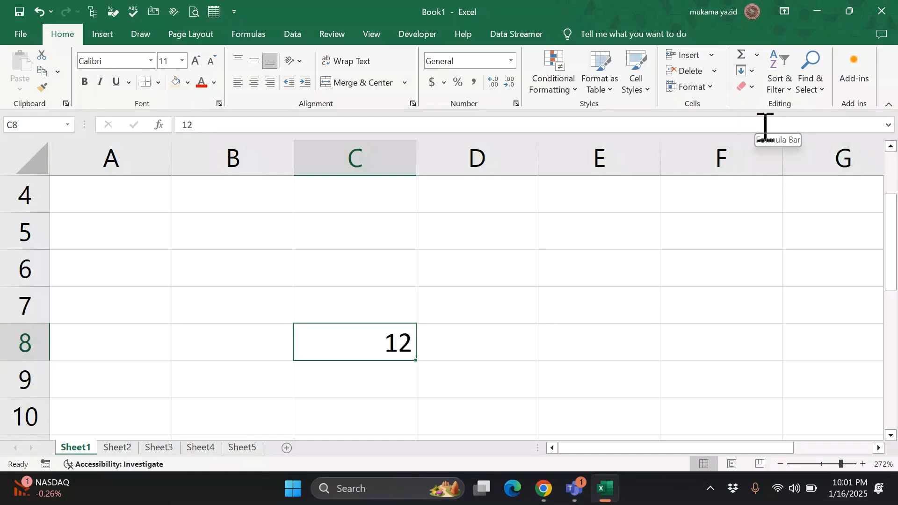
key("ctrl+z")
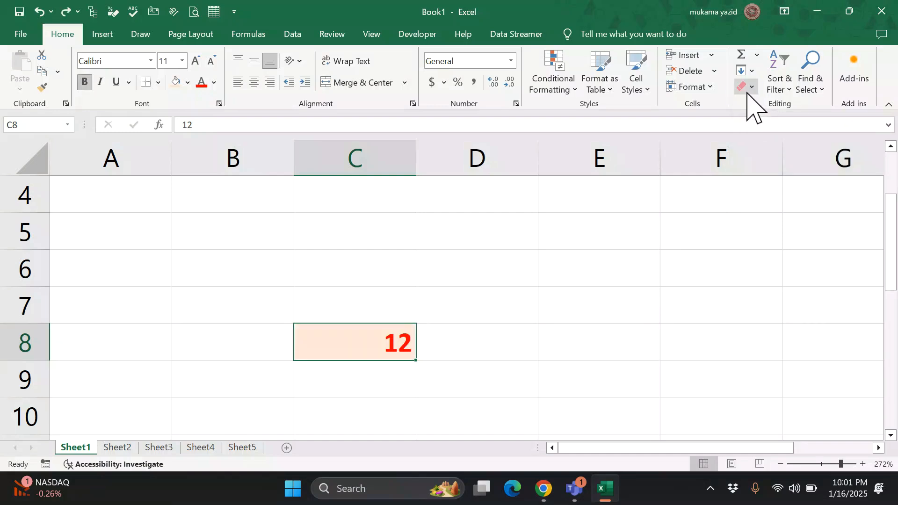
left_click(750, 91)
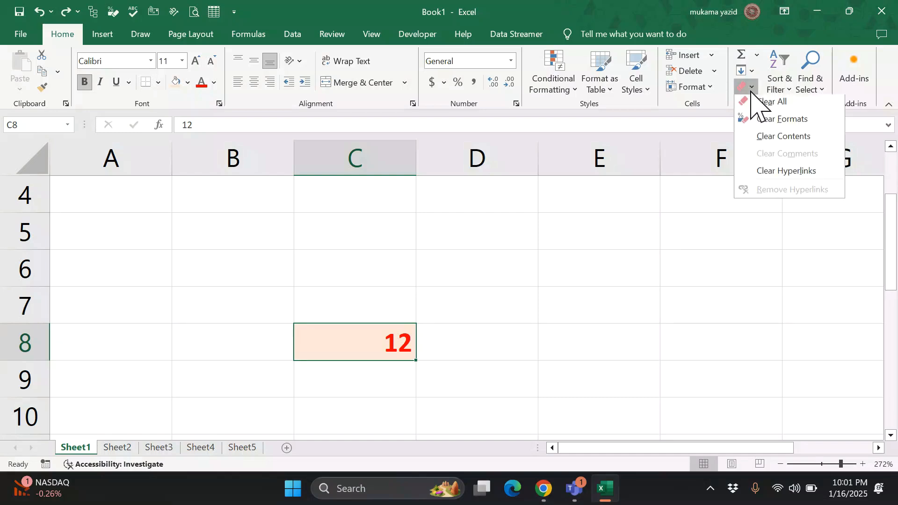
left_click(773, 140)
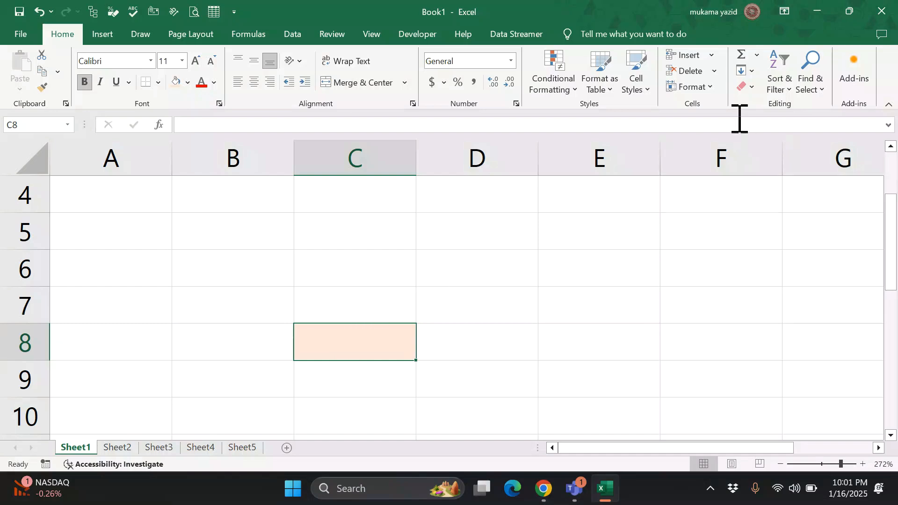
key("ctrl+z")
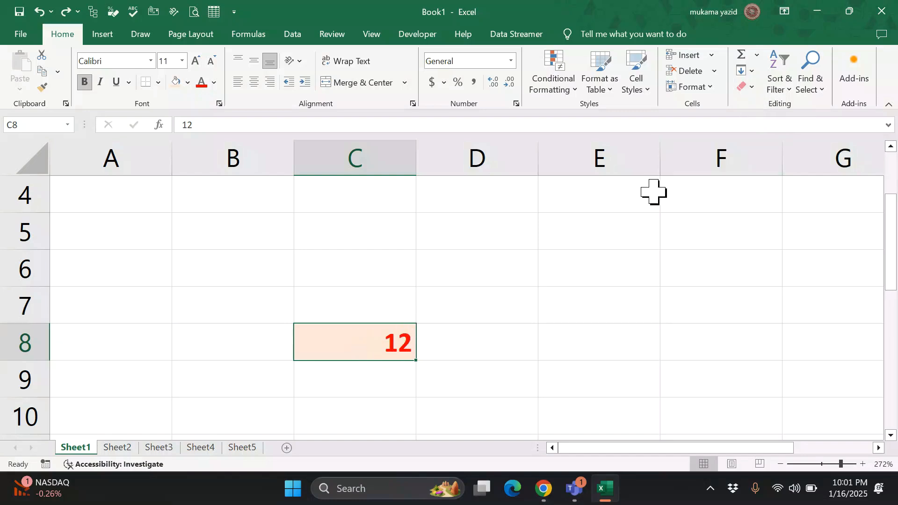
left_click(749, 88)
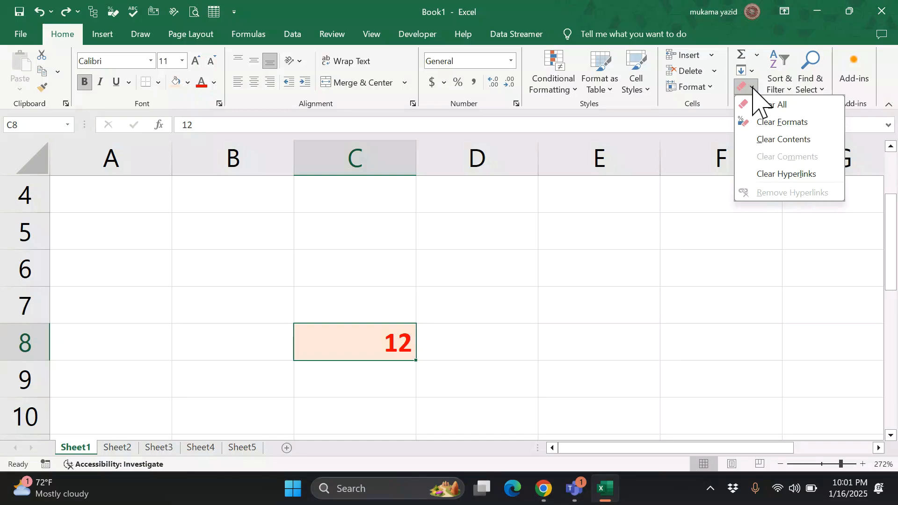
left_click(770, 141)
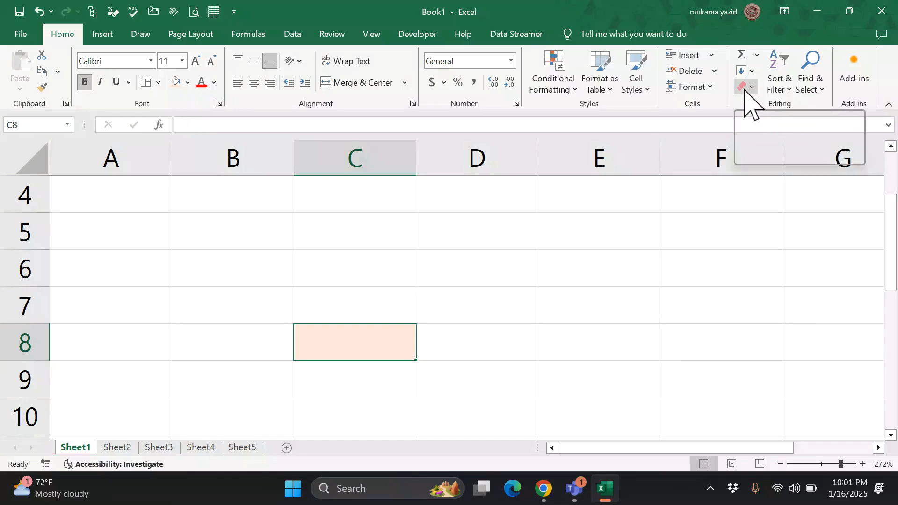
key("ctrl+z")
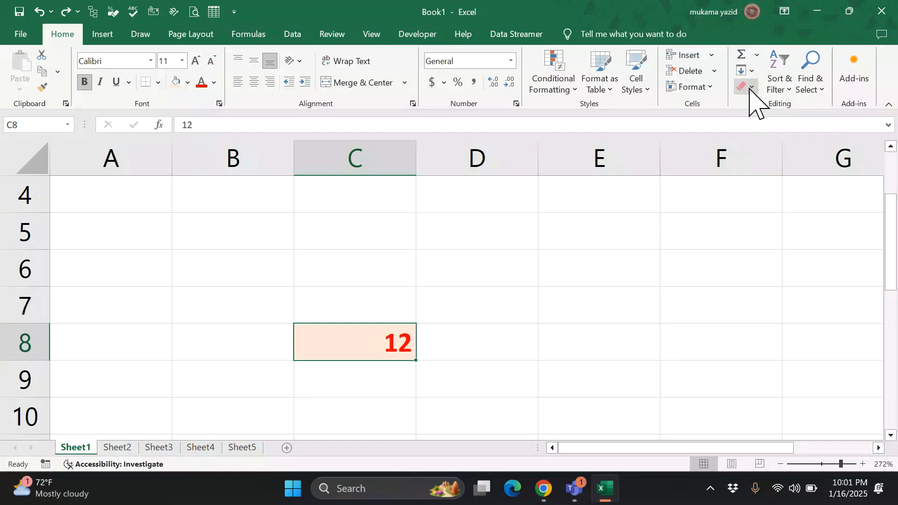
- Use Clear All on C8 to remove the 12 and its formatting
left_click(751, 88)
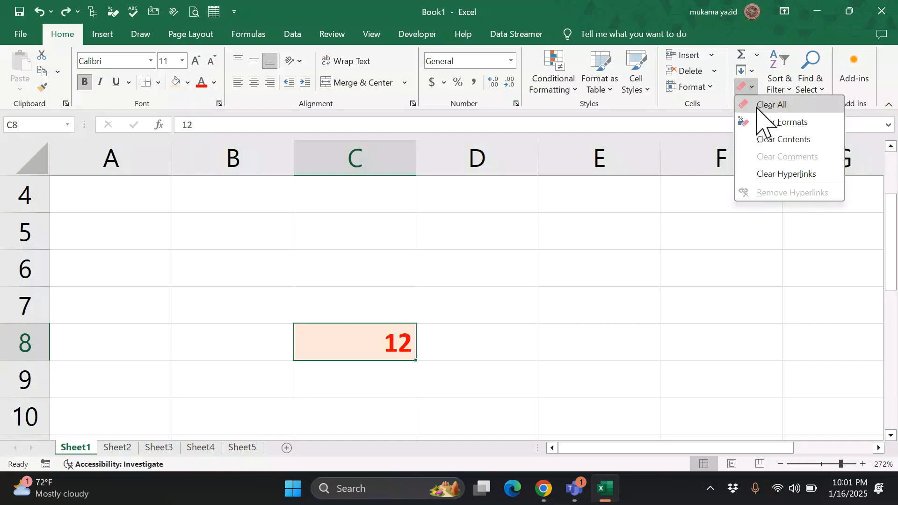
left_click(756, 106)
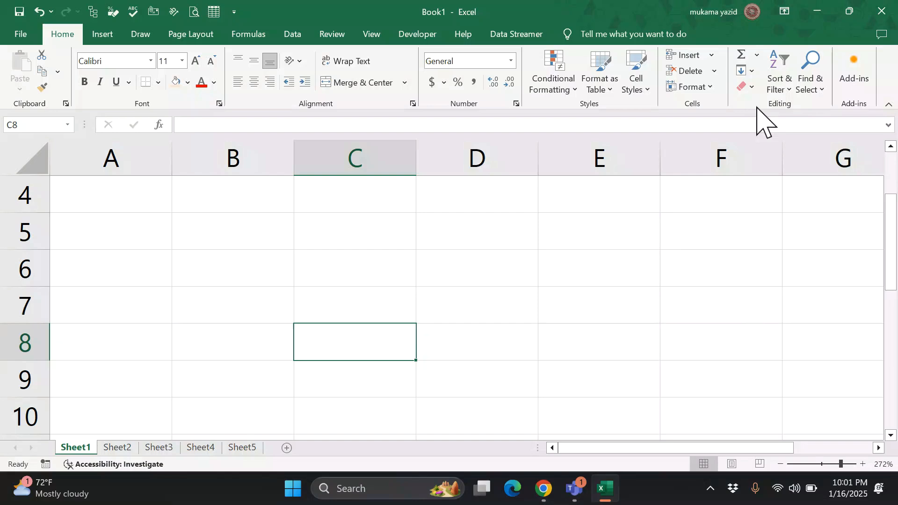
left_click(751, 88)
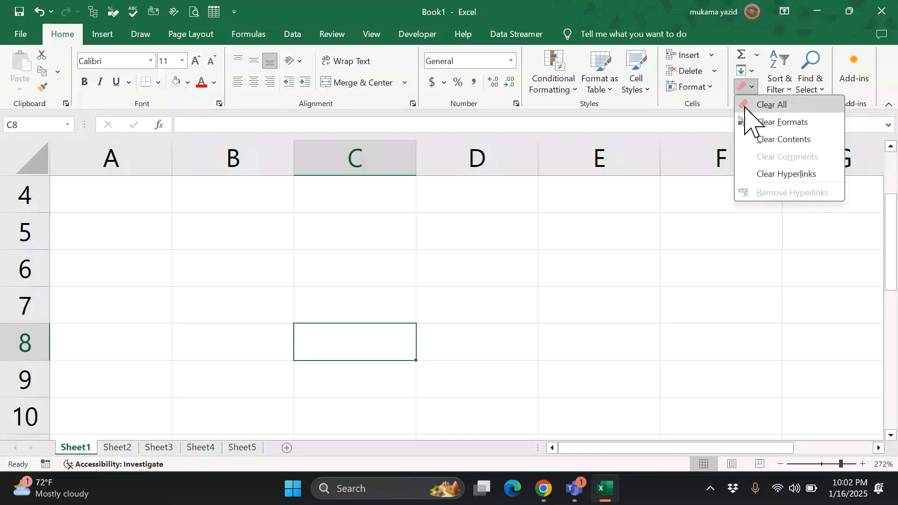
left_click(720, 204)
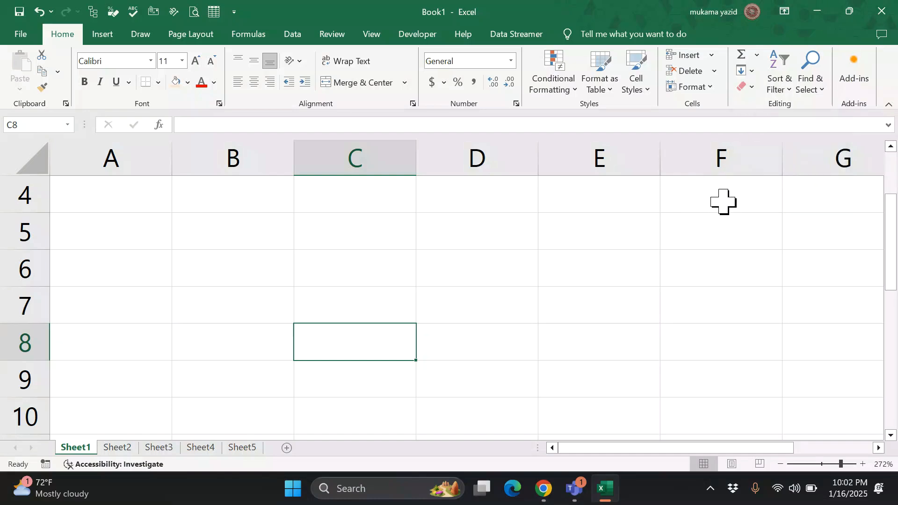
- Enter the plain word 'boy' into cell C8
left_click(823, 92)
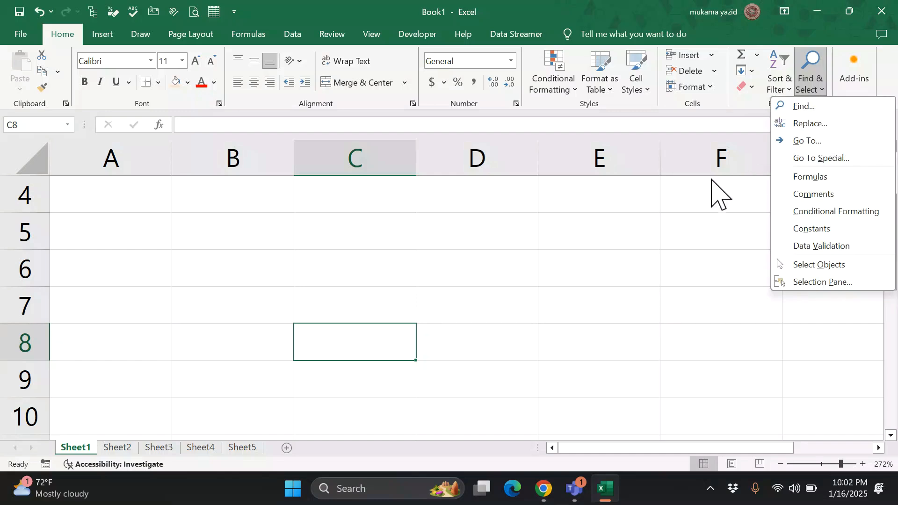
left_click(460, 228)
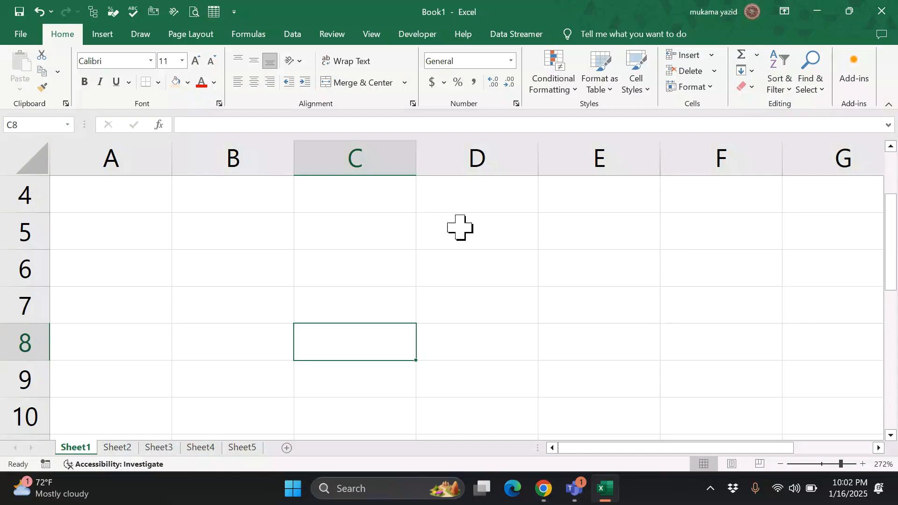
type("boy")
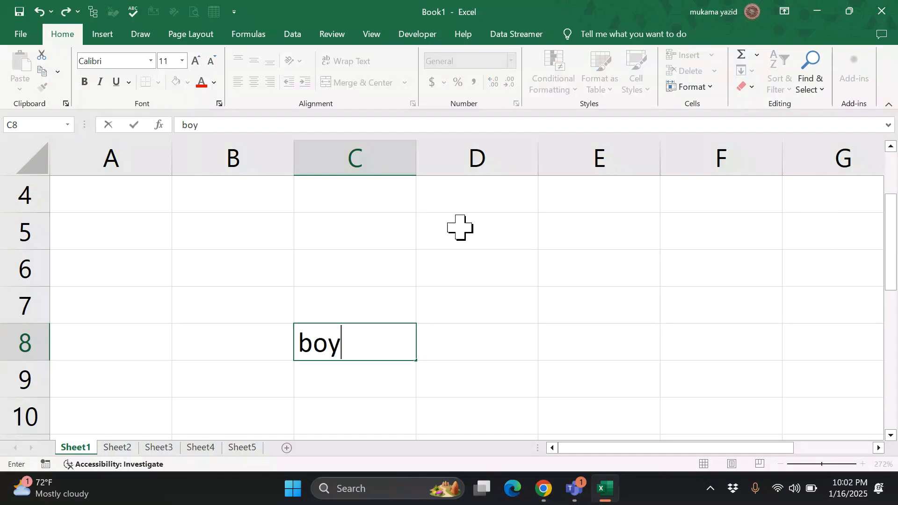
left_click(445, 307)
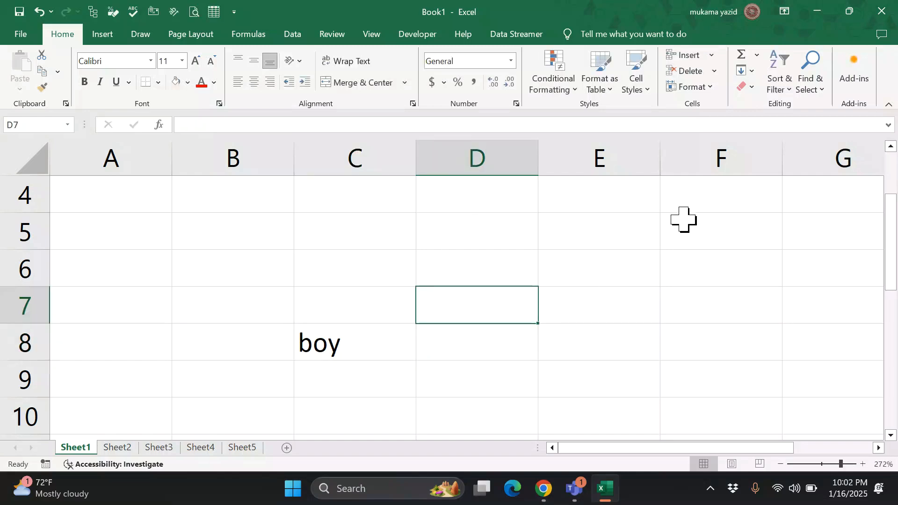
left_click(820, 87)
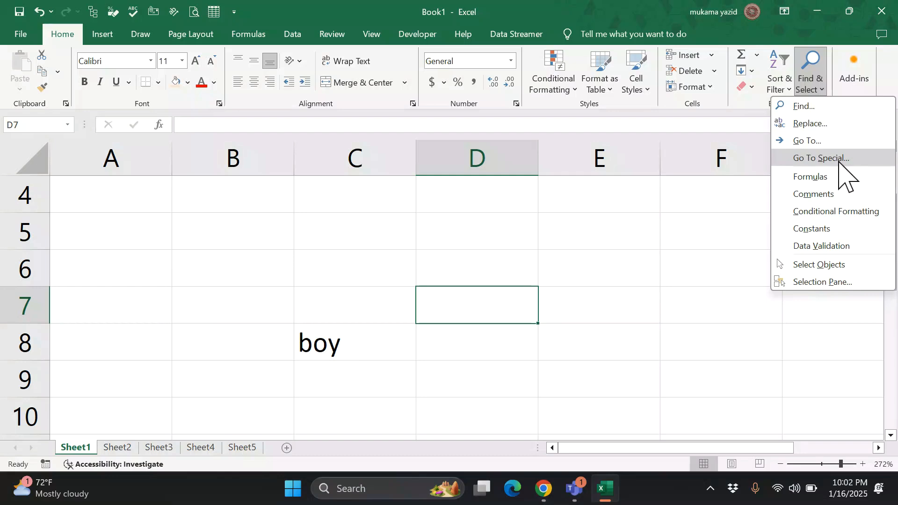
- Replace 'boy' with 'girl' in C8 using Find and Replace, then close the dialog
left_click(831, 126)
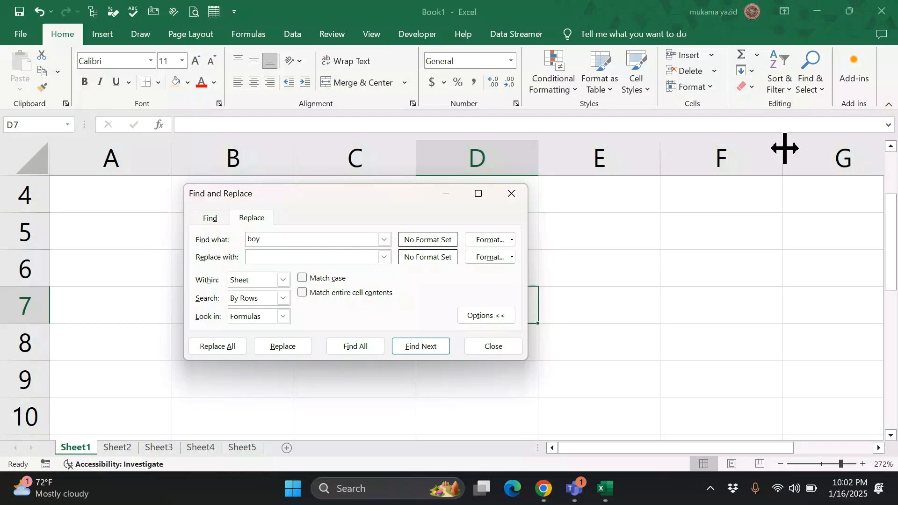
left_click(319, 255)
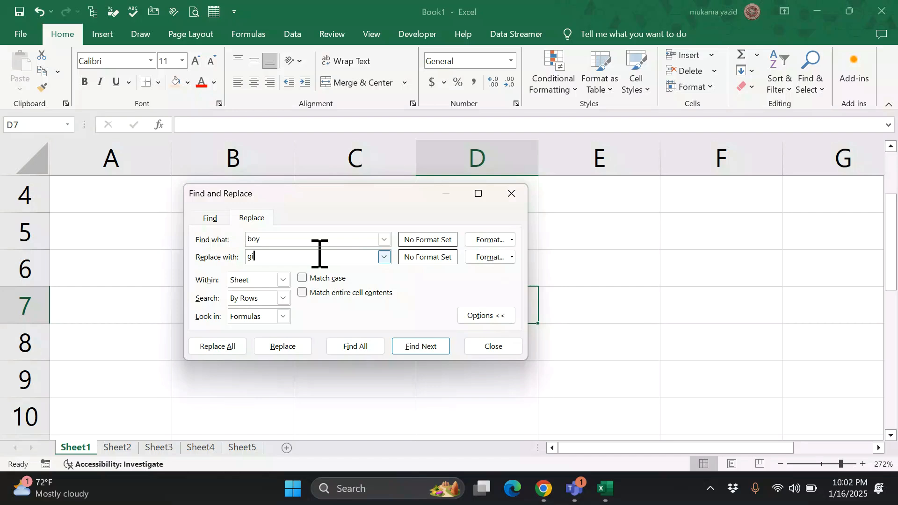
type("girl")
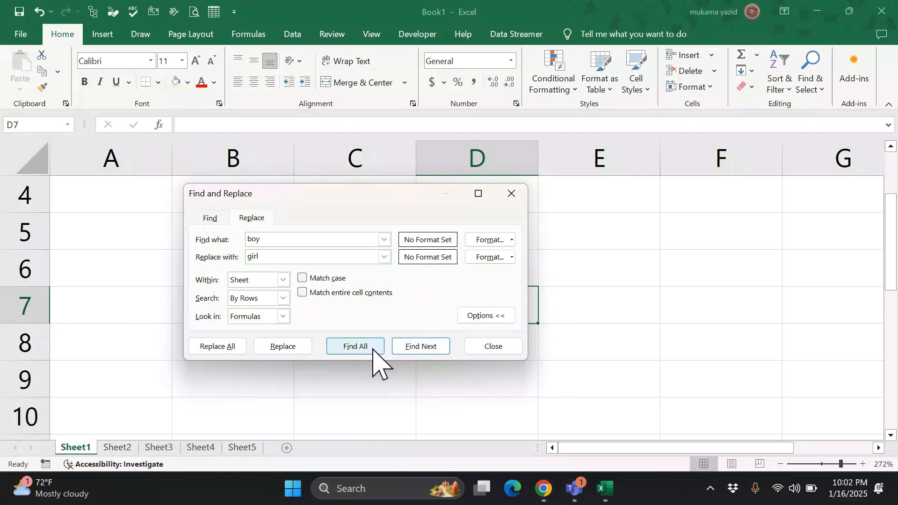
left_click(355, 346)
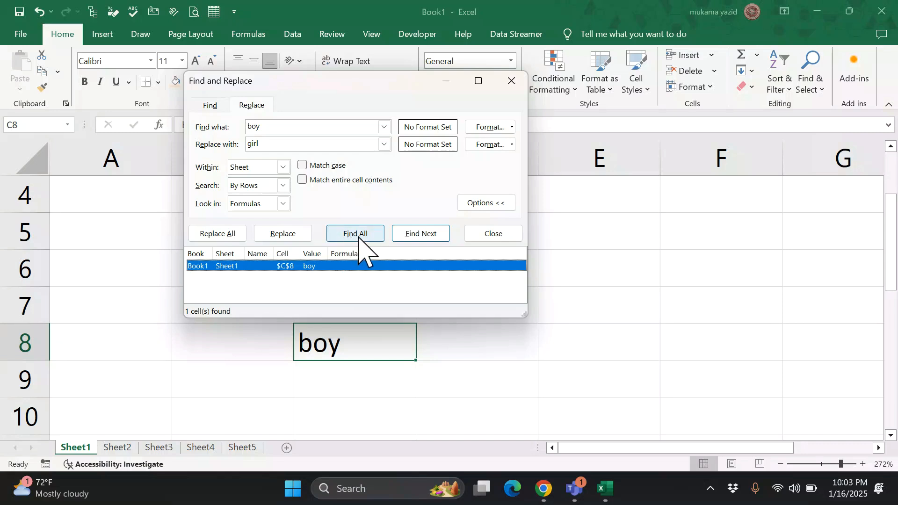
left_click(357, 235)
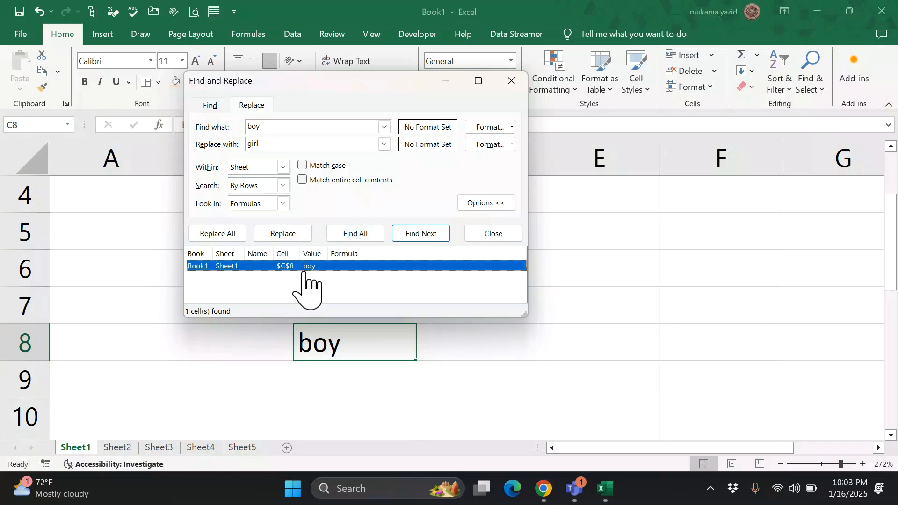
left_click(290, 237)
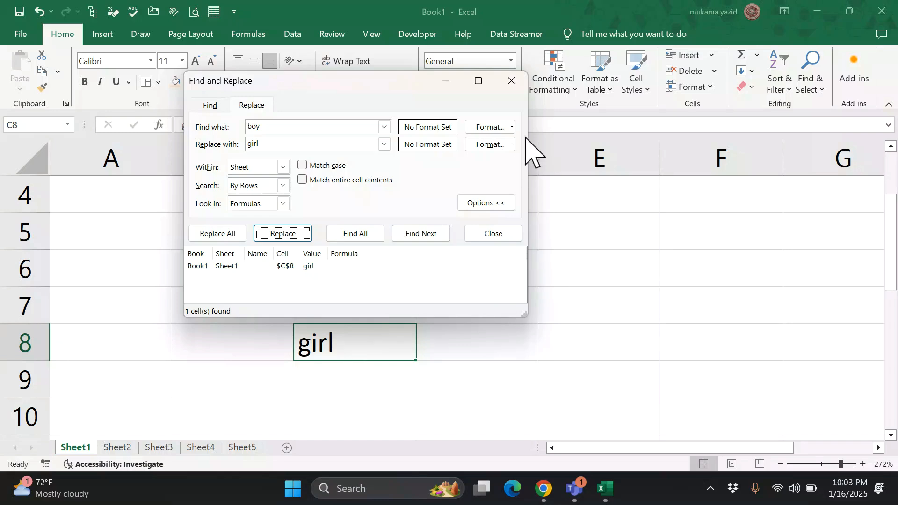
left_click(512, 82)
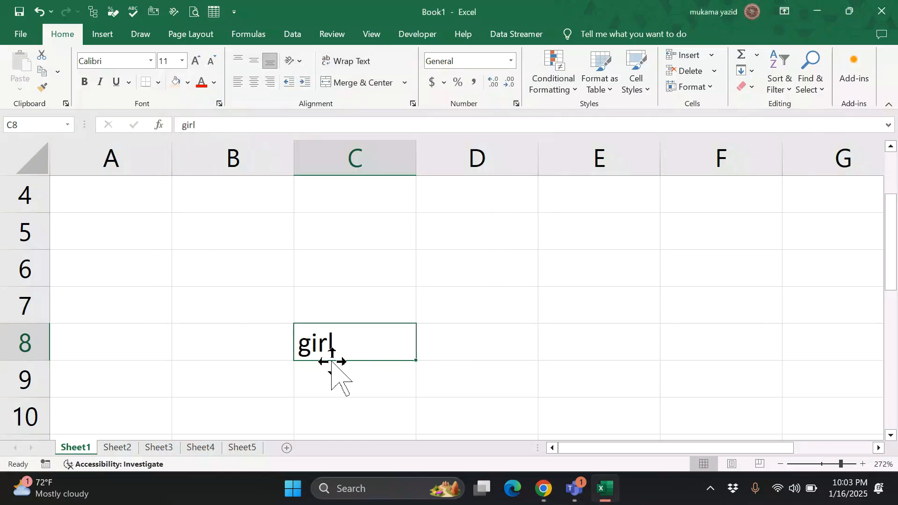
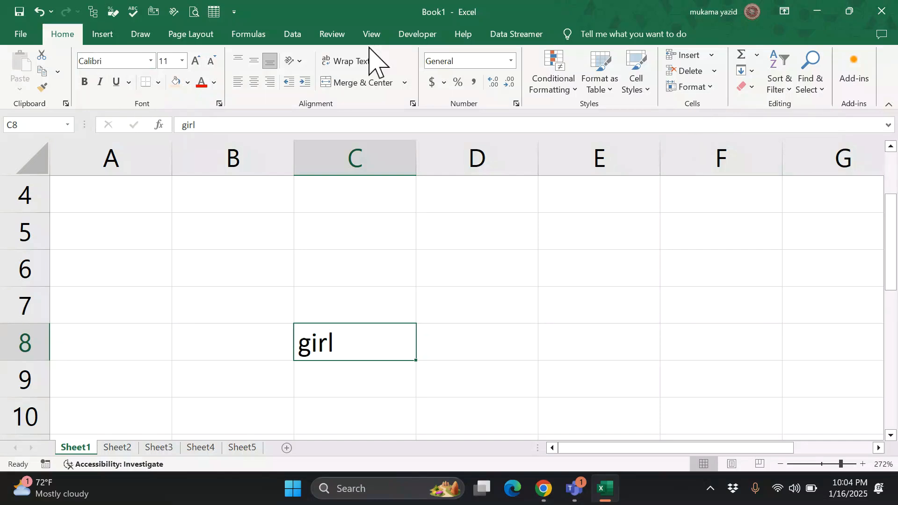
- Insert a blank cell at C8, shifting 'girl' right into D8
left_click(712, 56)
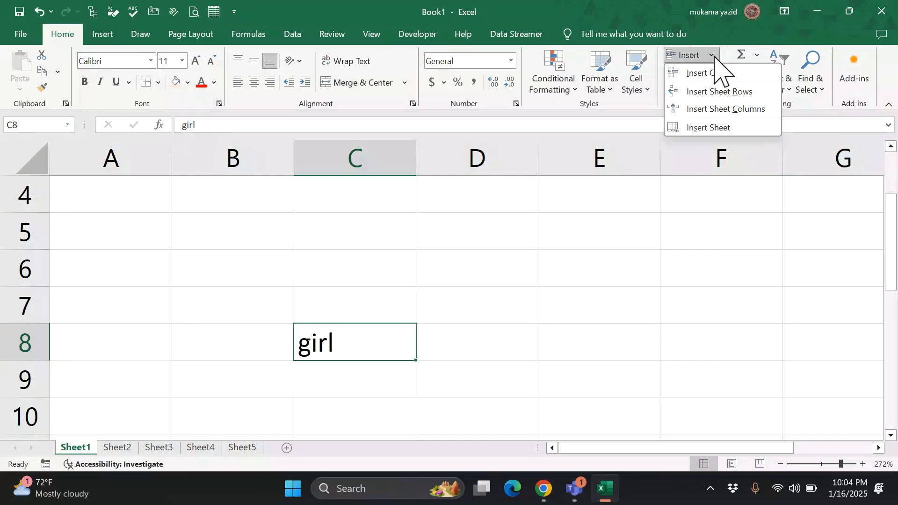
left_click(469, 333)
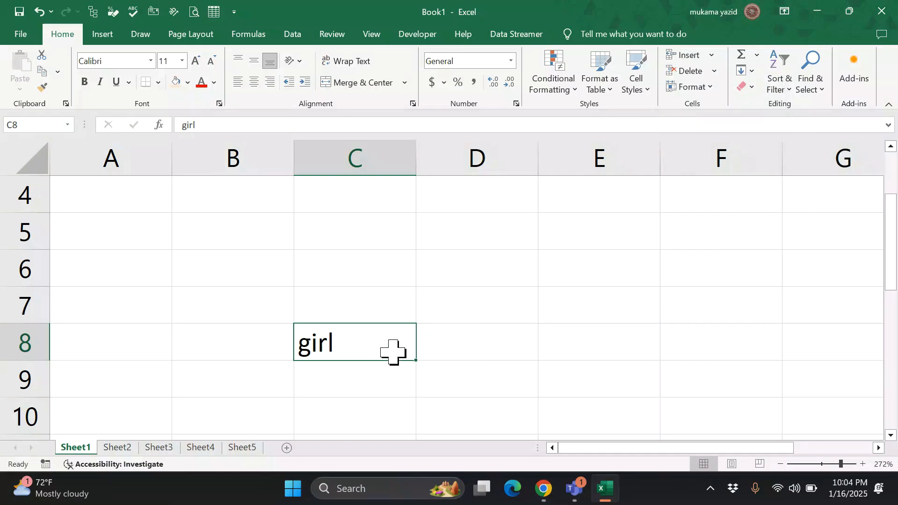
left_click(712, 56)
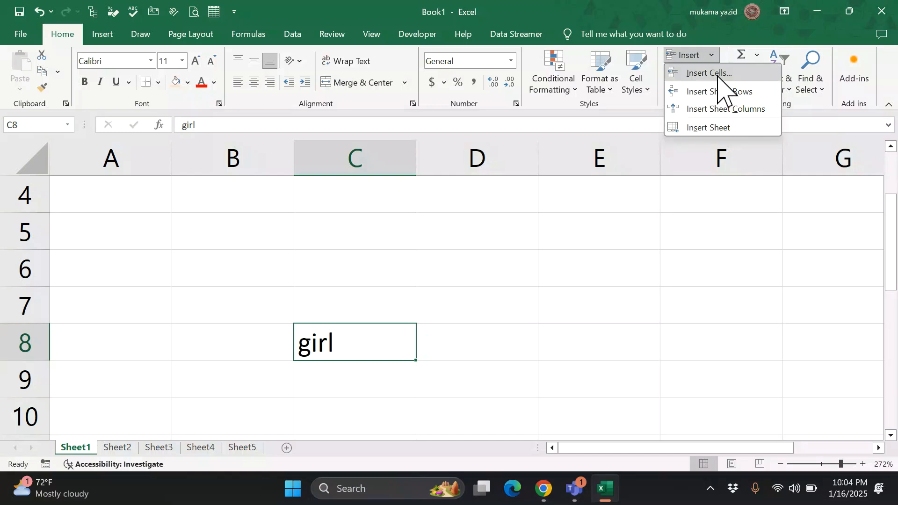
left_click(720, 74)
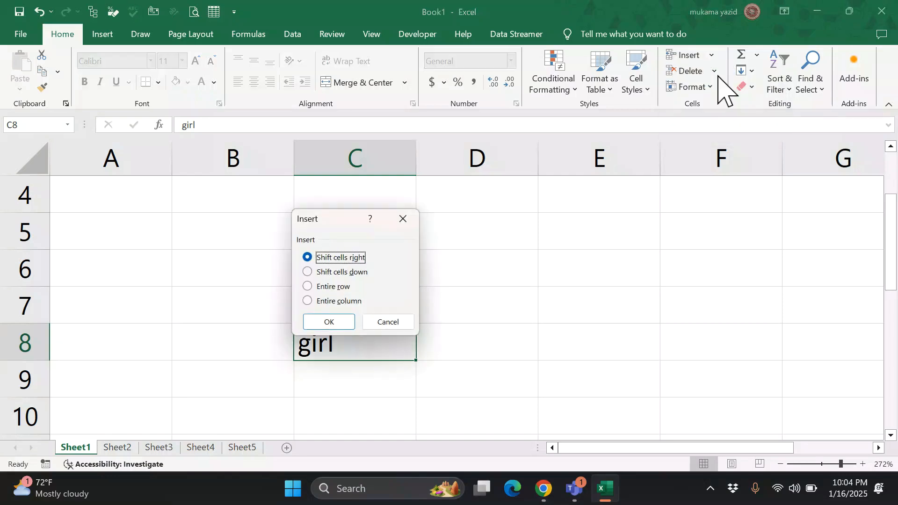
left_click(329, 322)
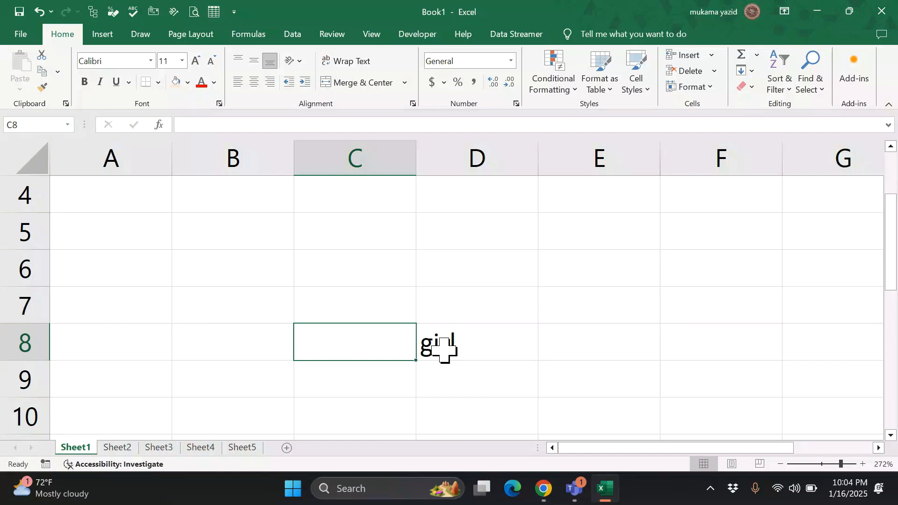
- Insert a whole sheet row above row 8 and a new sheet column
left_click(713, 55)
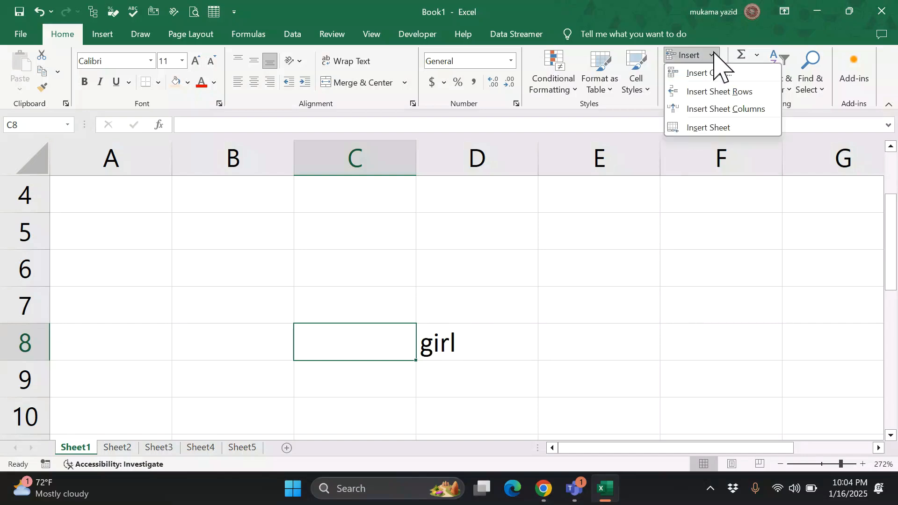
left_click(719, 95)
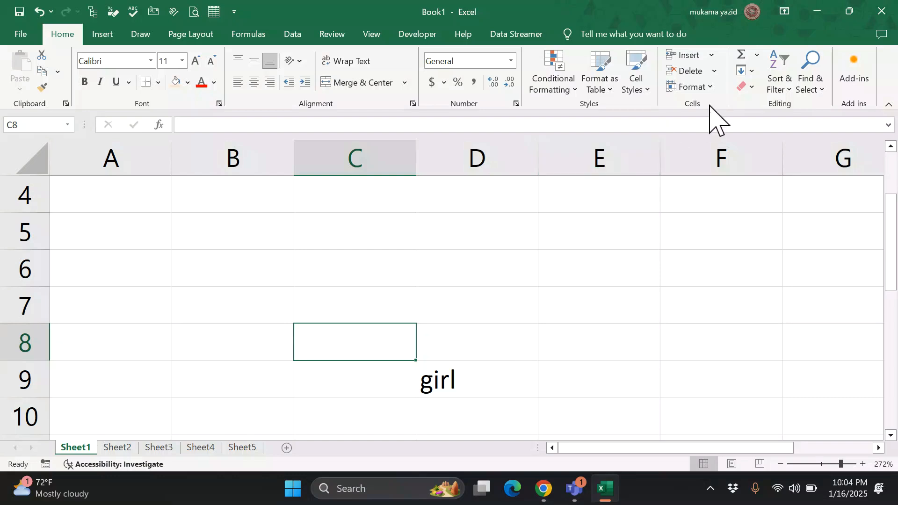
left_click(713, 57)
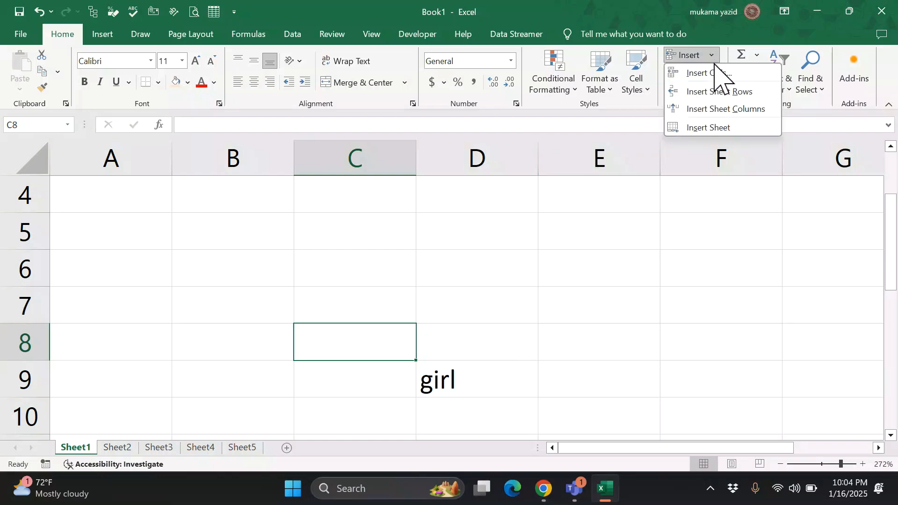
left_click(724, 109)
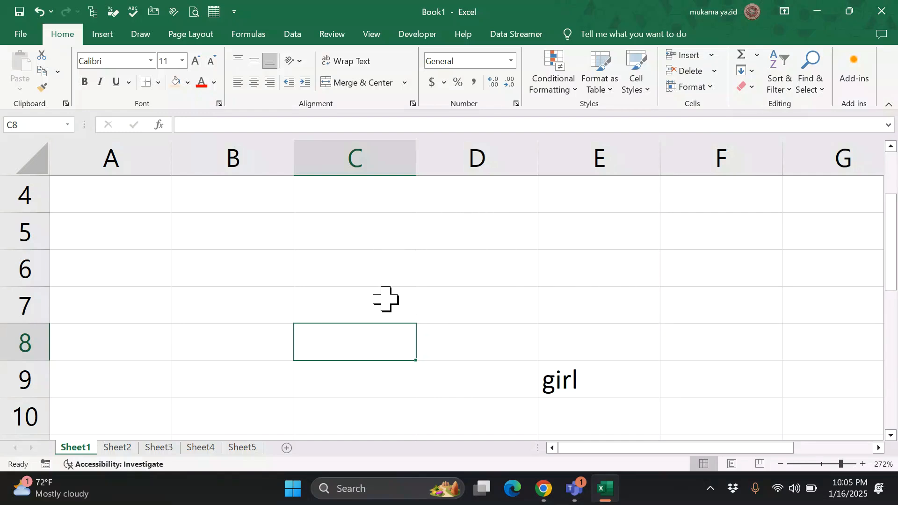
- Insert two blank sheet rows above row 1
scroll(262, 318, "up", 1)
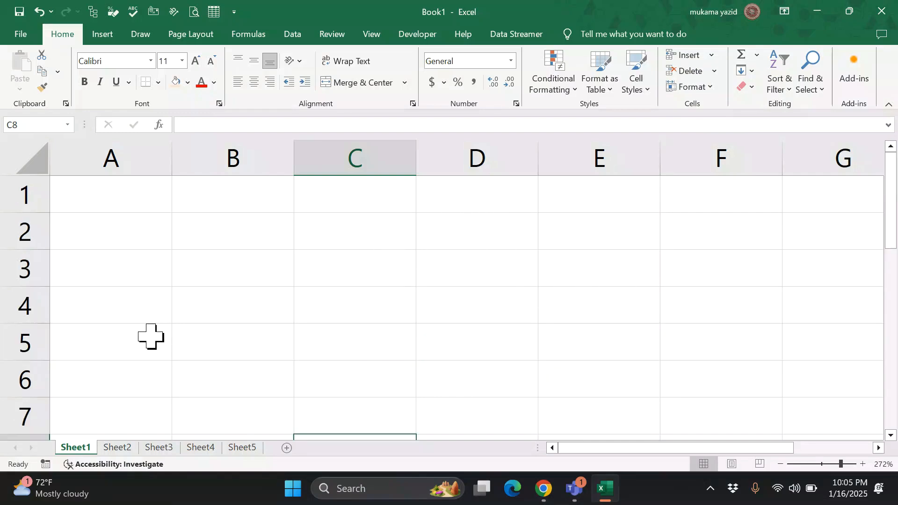
left_click(25, 228)
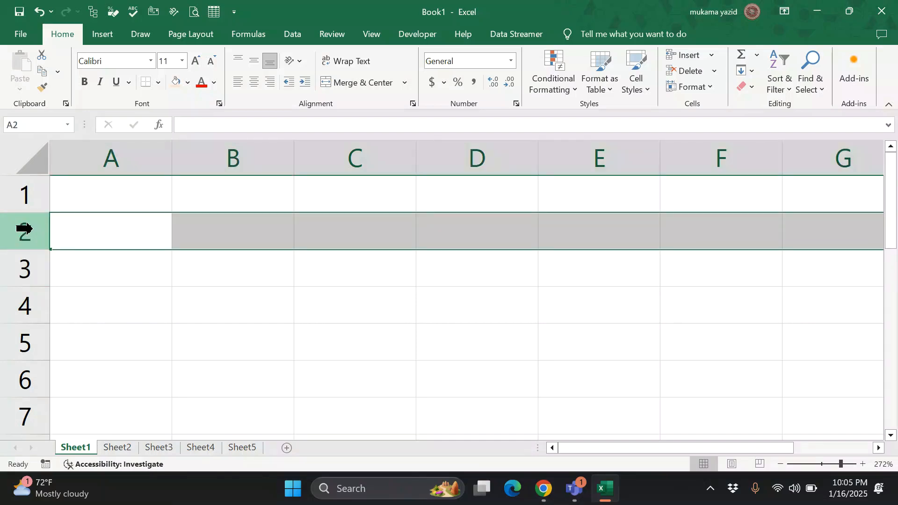
left_click(29, 200)
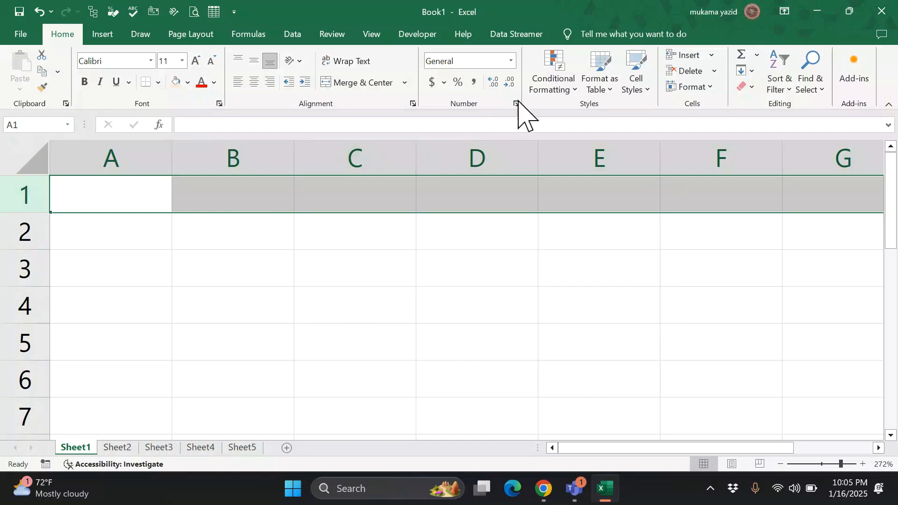
left_click(685, 53)
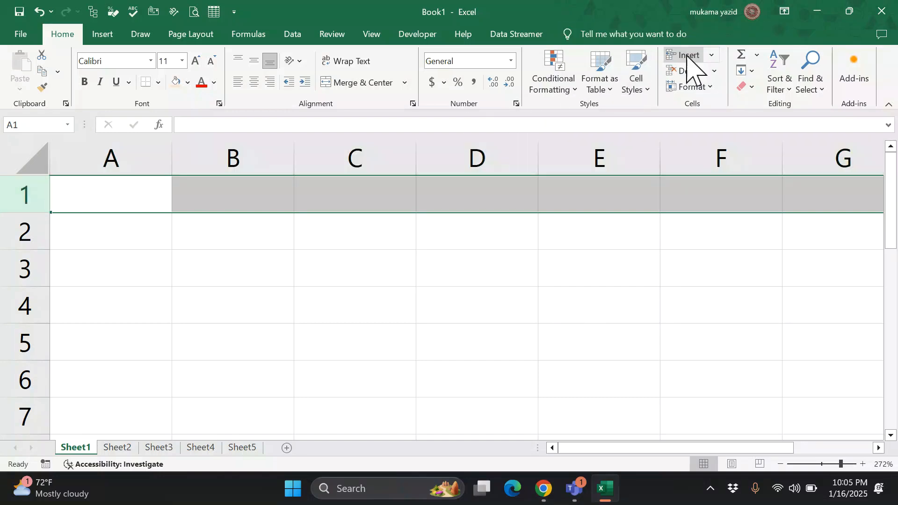
left_click(712, 54)
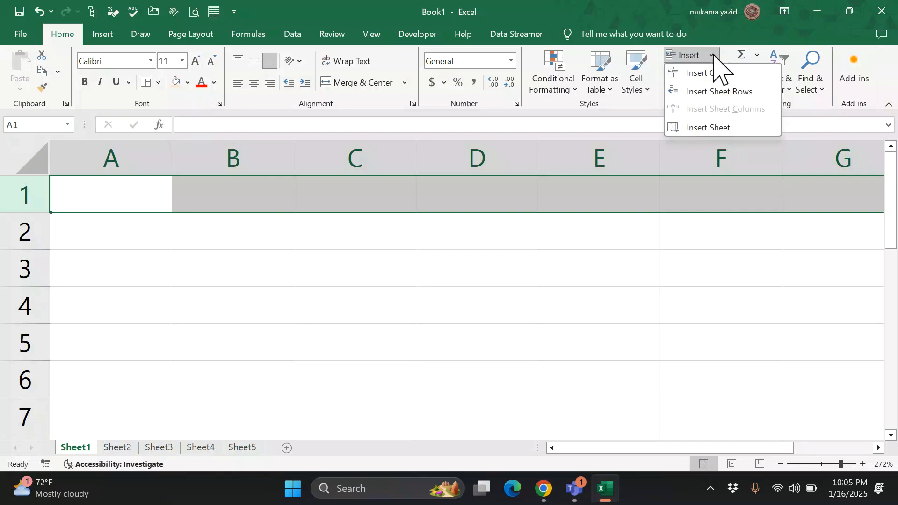
left_click(725, 94)
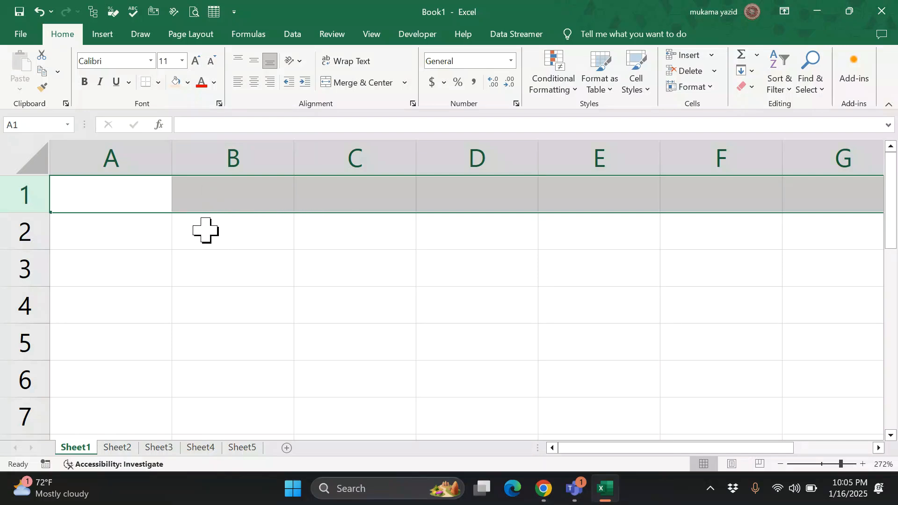
left_click(717, 71)
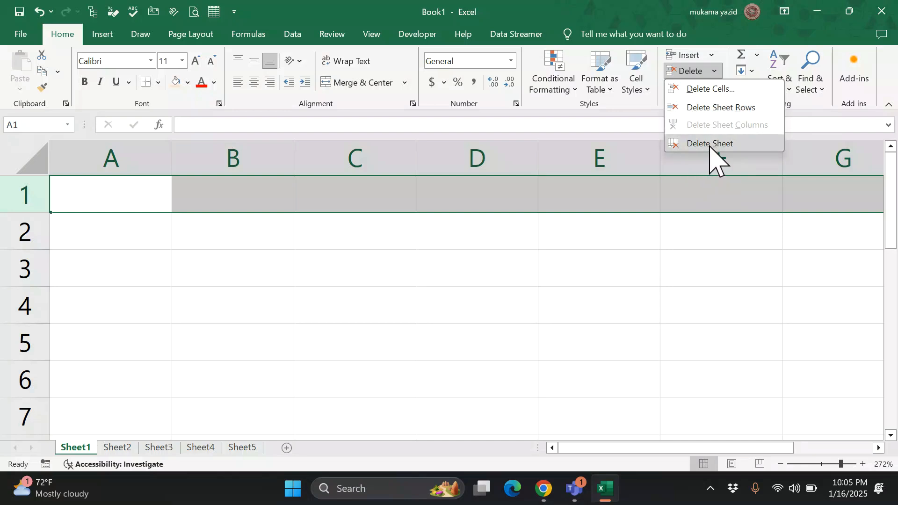
left_click(678, 243)
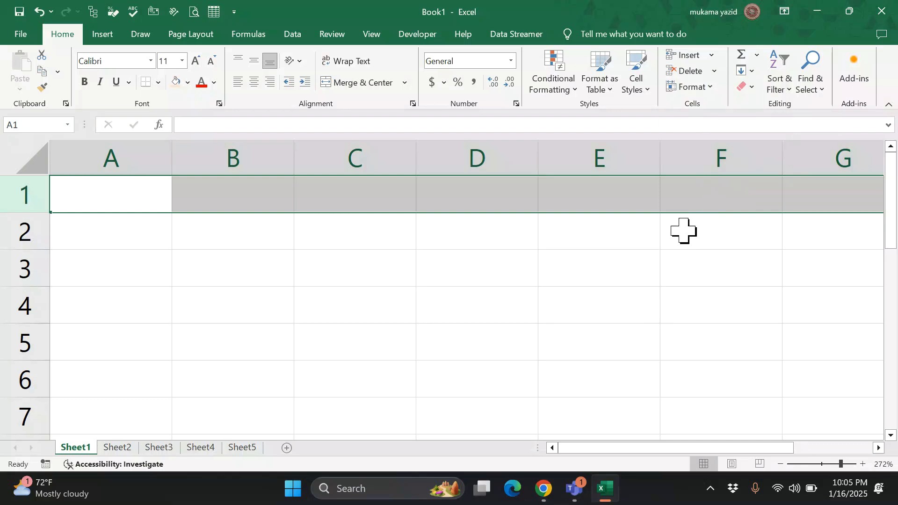
left_click(712, 90)
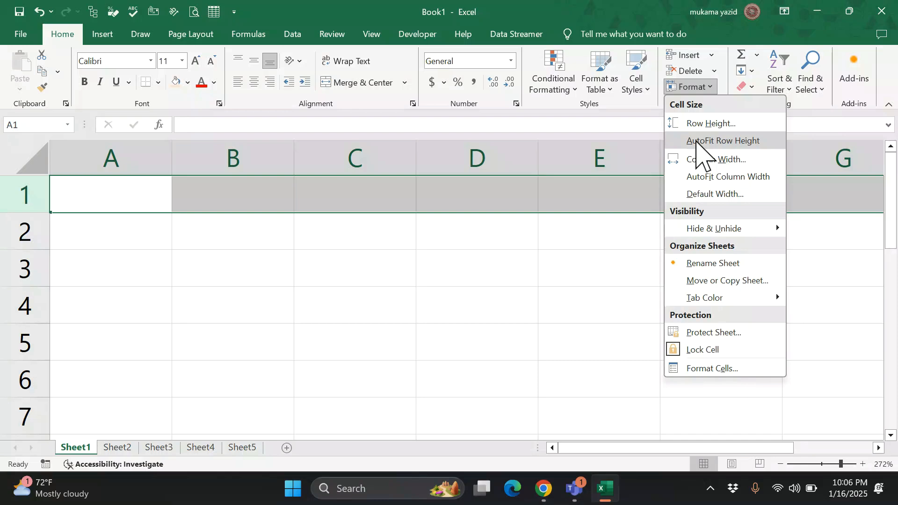
- Set row 1 height to 39 and row 3 height to 20
left_click(698, 125)
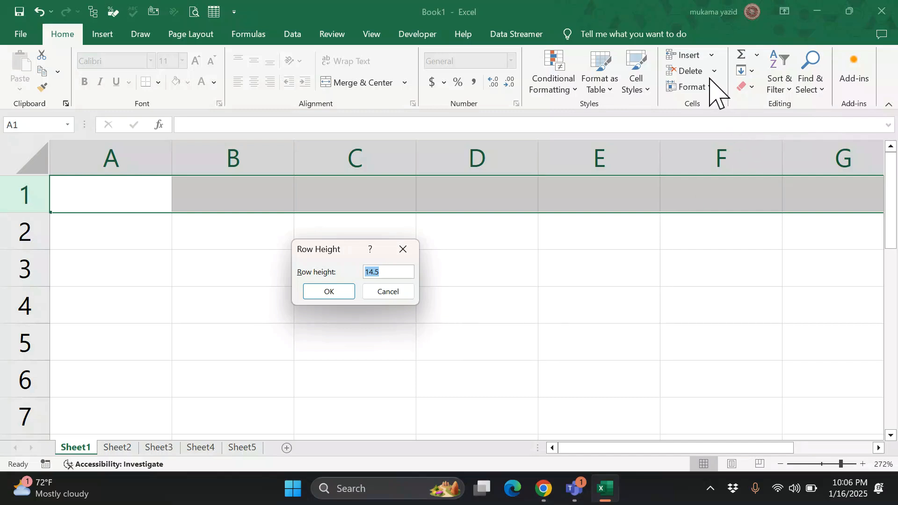
type("39")
key("Return")
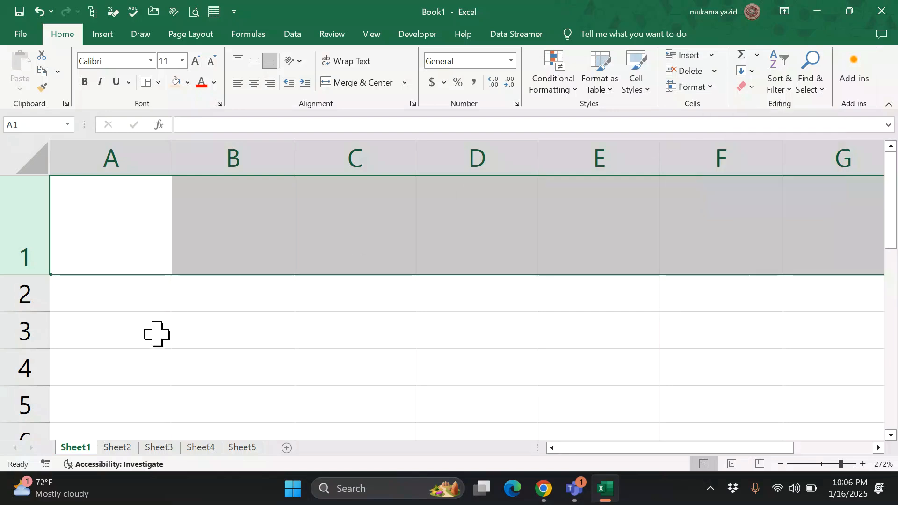
left_click(26, 335)
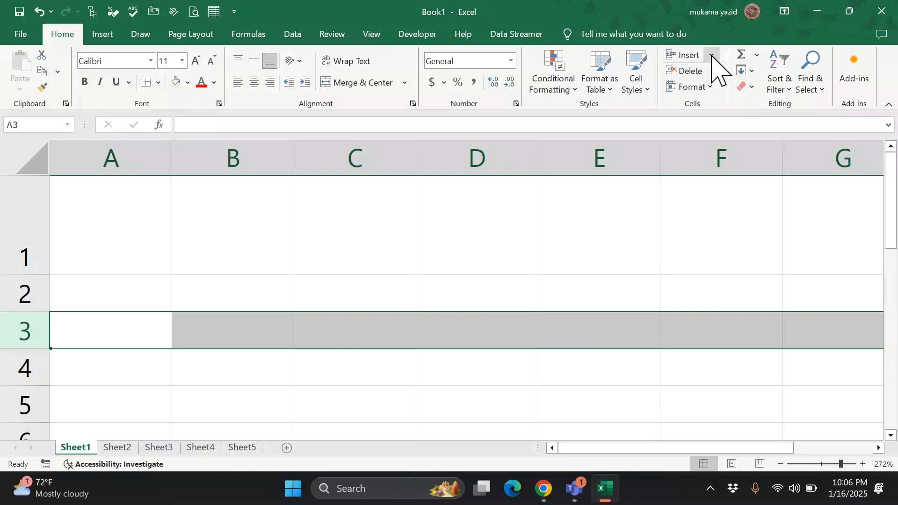
left_click(712, 87)
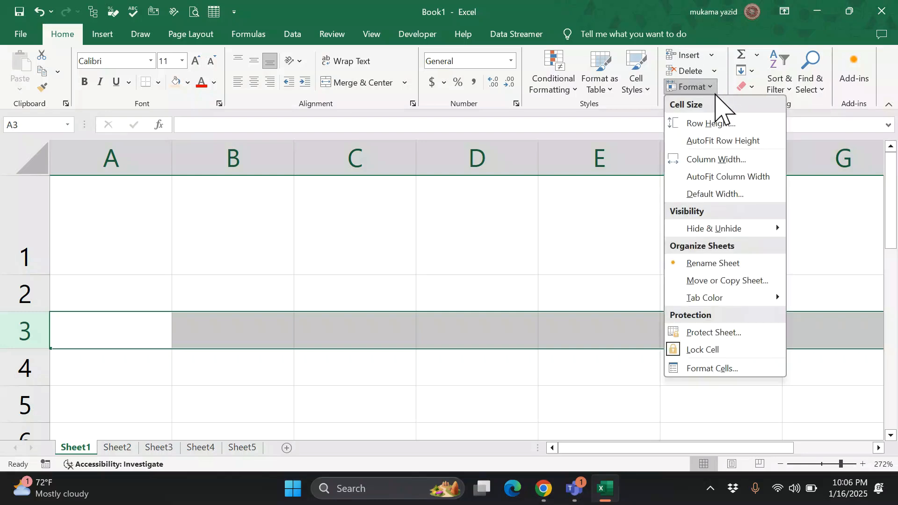
left_click(721, 126)
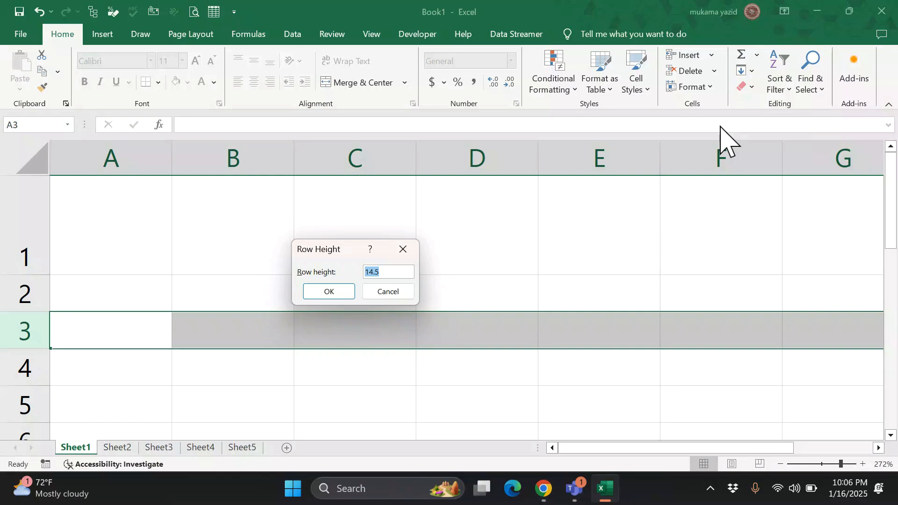
type("20")
key("Return")
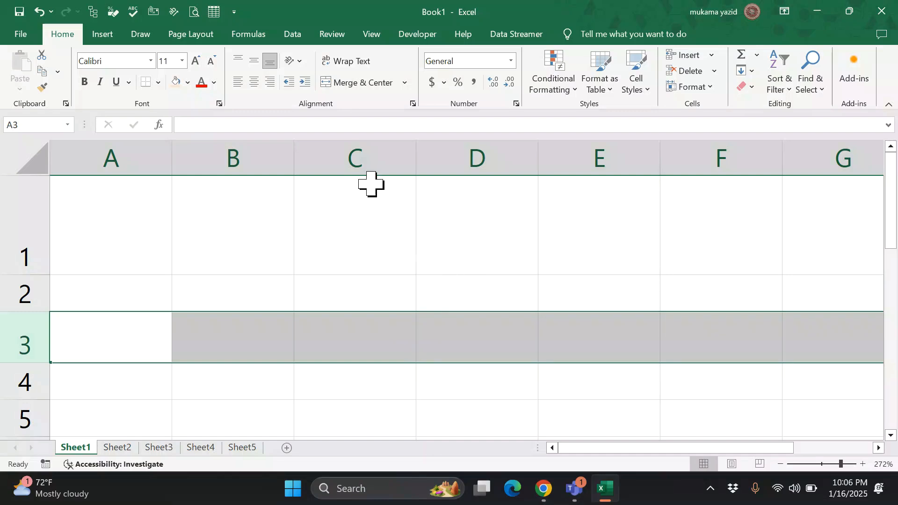
- Set column C to a width of 12
left_click(370, 147)
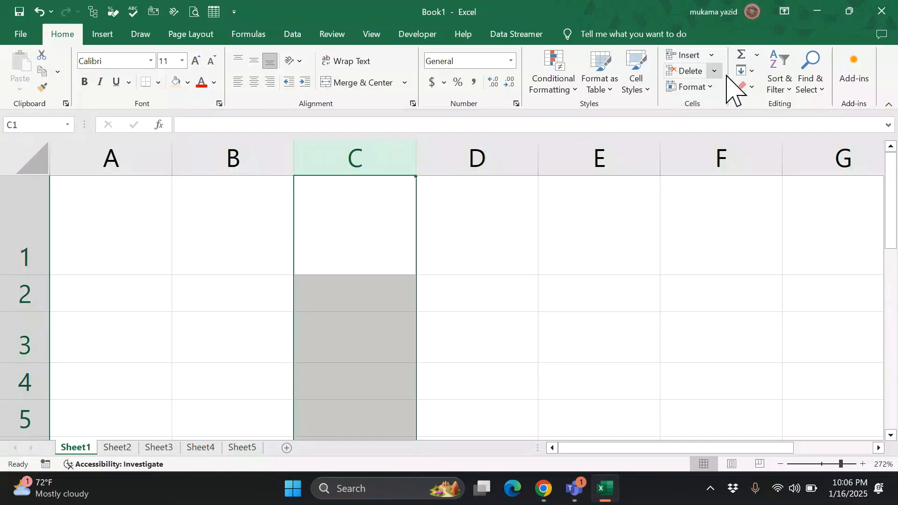
left_click(709, 88)
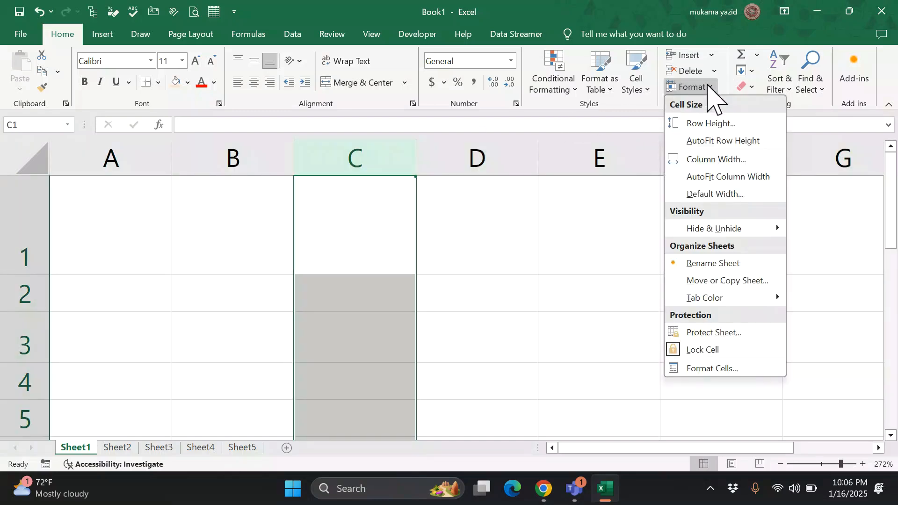
left_click(715, 162)
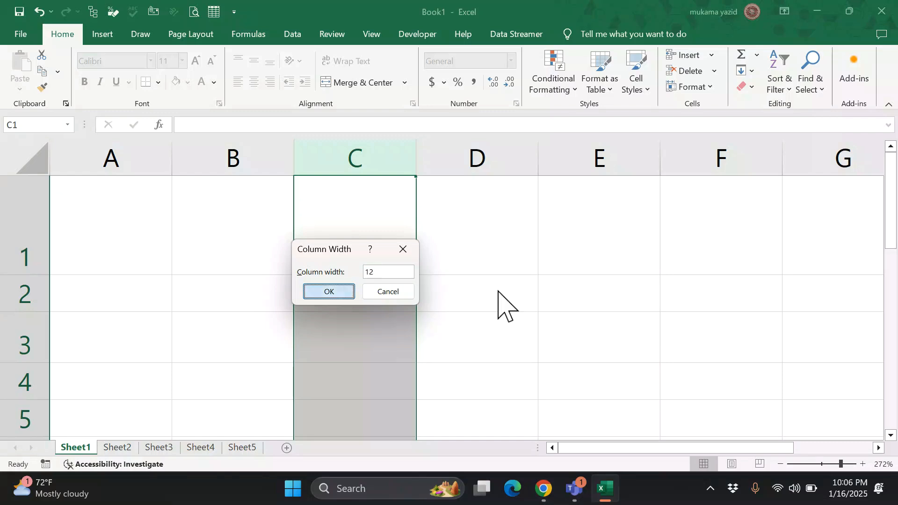
key("Return")
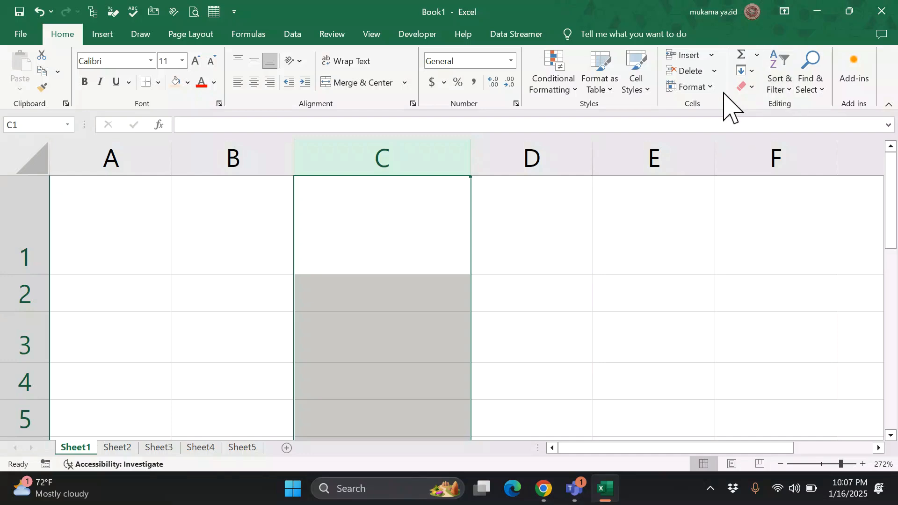
- Keep the standard column width at 8.09, then undo the column C and row height changes
left_click(709, 88)
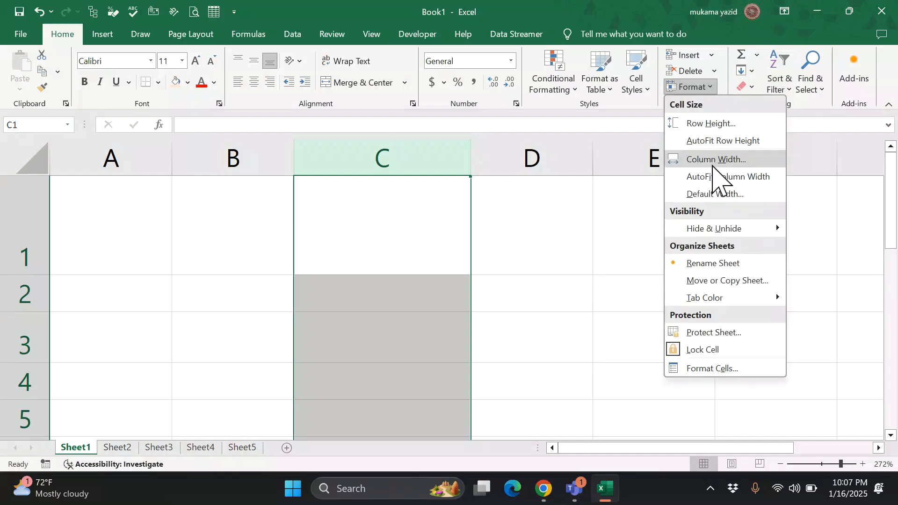
left_click(702, 195)
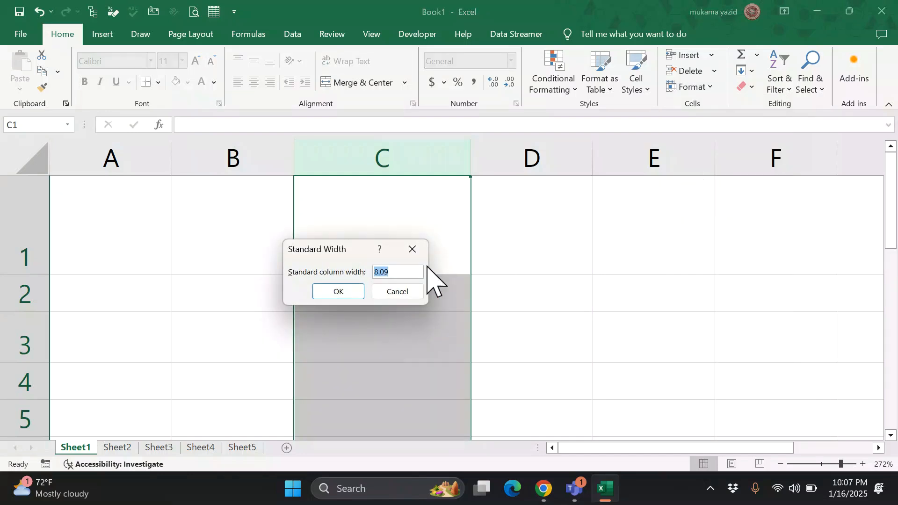
left_click(343, 295)
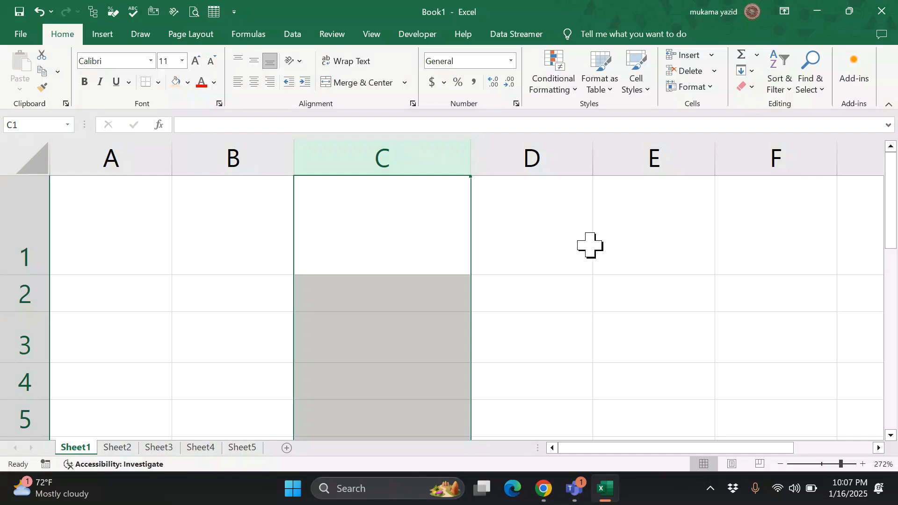
left_click(625, 304)
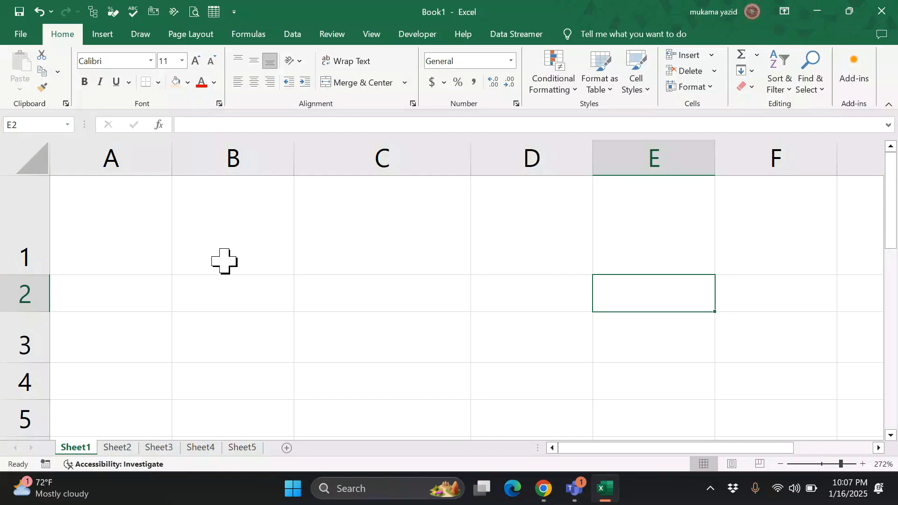
key("ctrl+z")
key("ctrl+z")
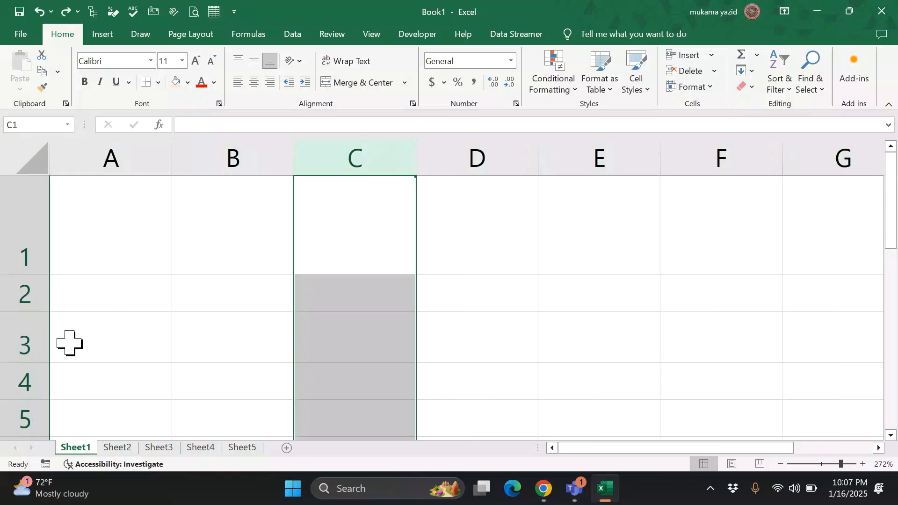
key("ctrl+z")
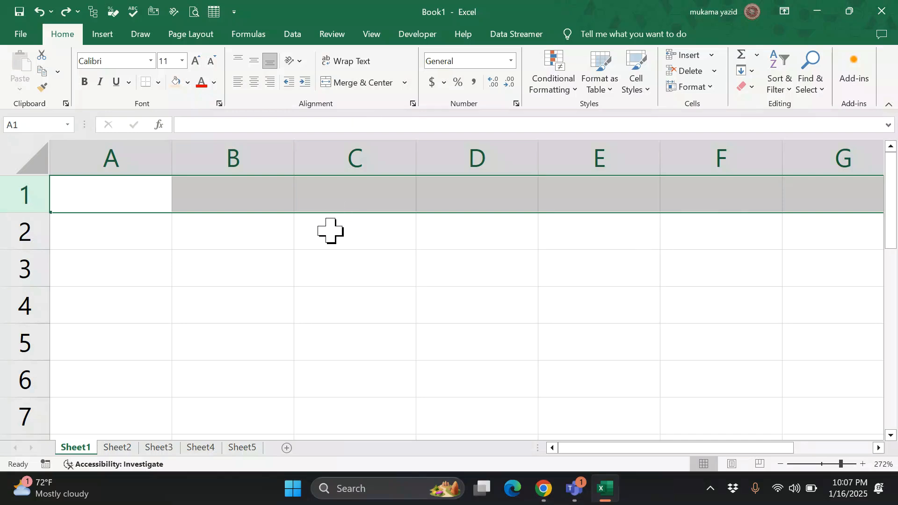
- Open the recent workbook APLHA 1, dismissing the Protected View error and reopening it
left_click(317, 225)
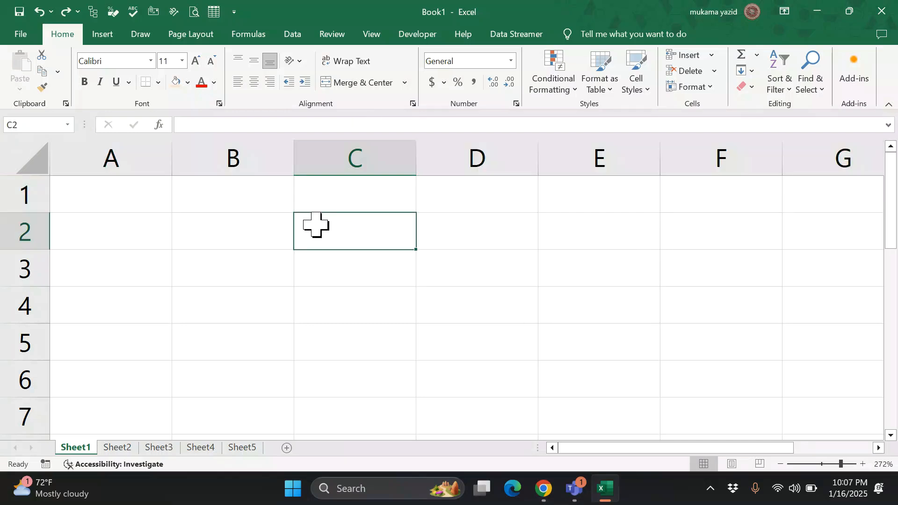
left_click(23, 35)
left_click(264, 329)
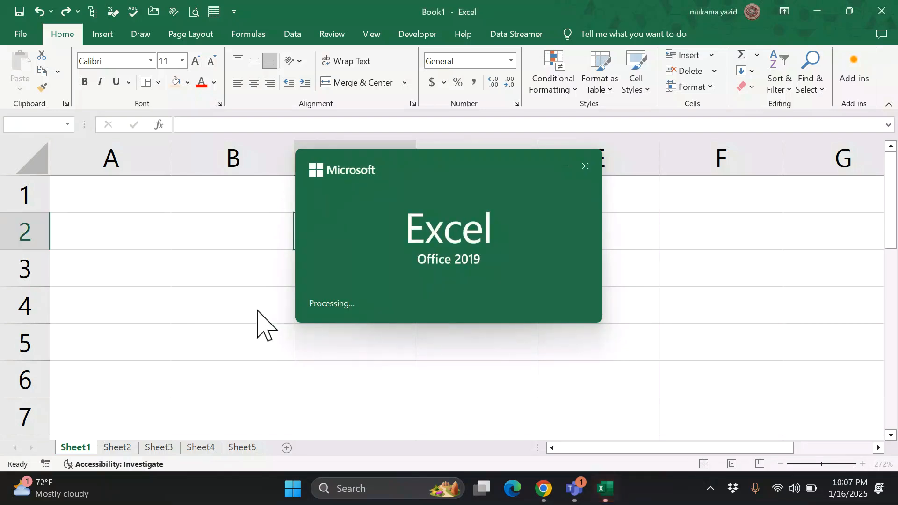
left_click(585, 166)
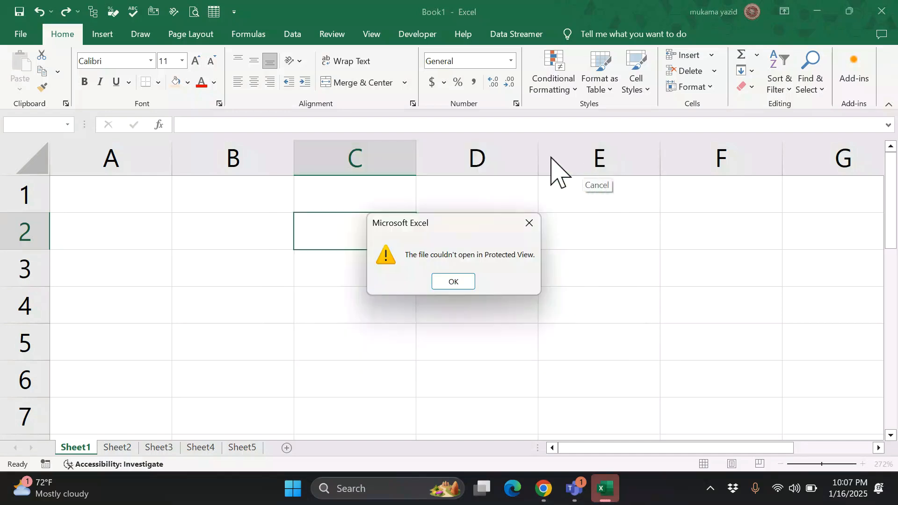
left_click(454, 282)
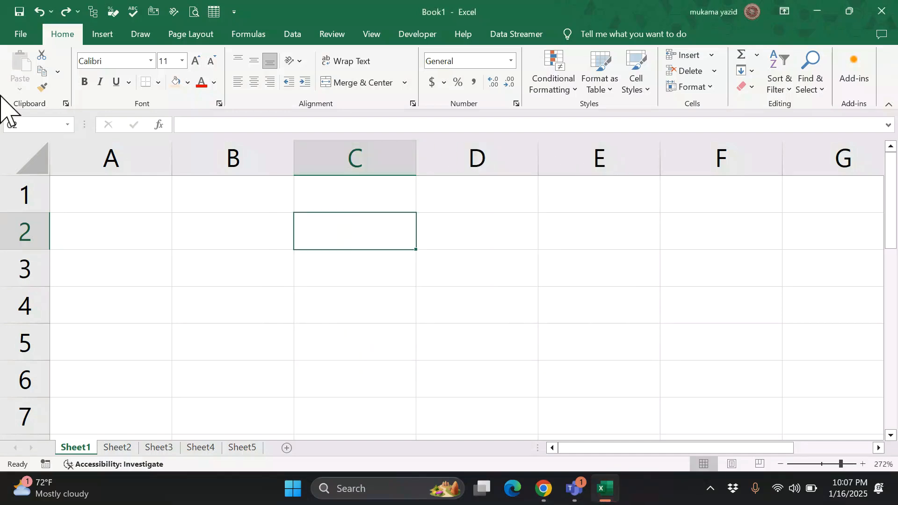
left_click(18, 36)
left_click(251, 326)
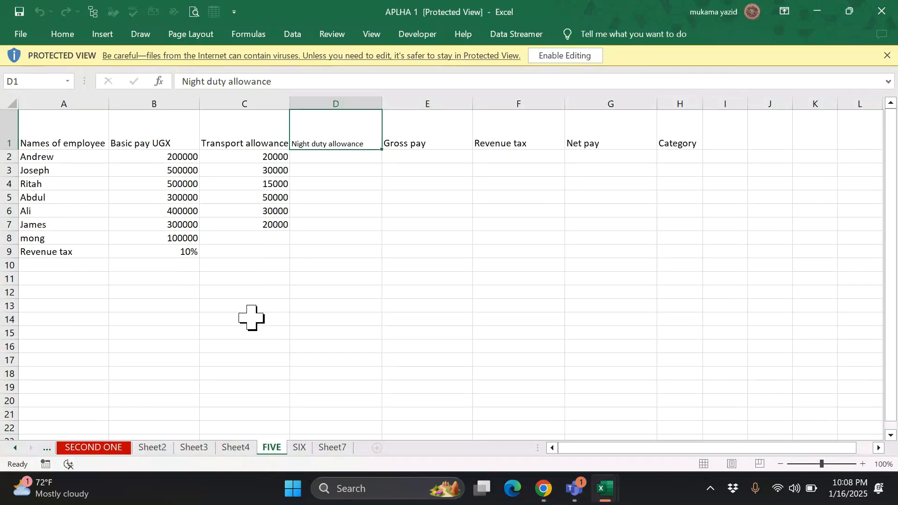
- Zoom the FIVE sheet so the whole payroll table is visible
left_click(835, 465)
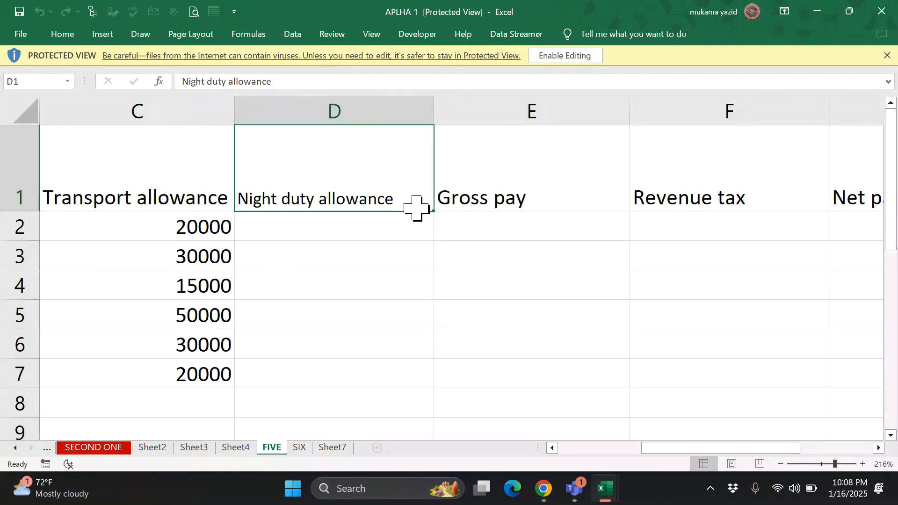
left_click(250, 276)
left_click(209, 262)
scroll(301, 228, "down", 1)
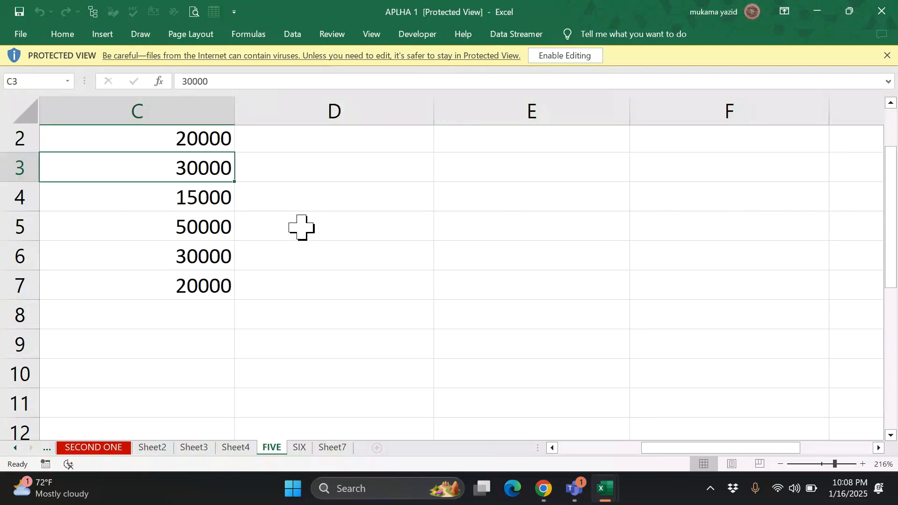
left_click(827, 465)
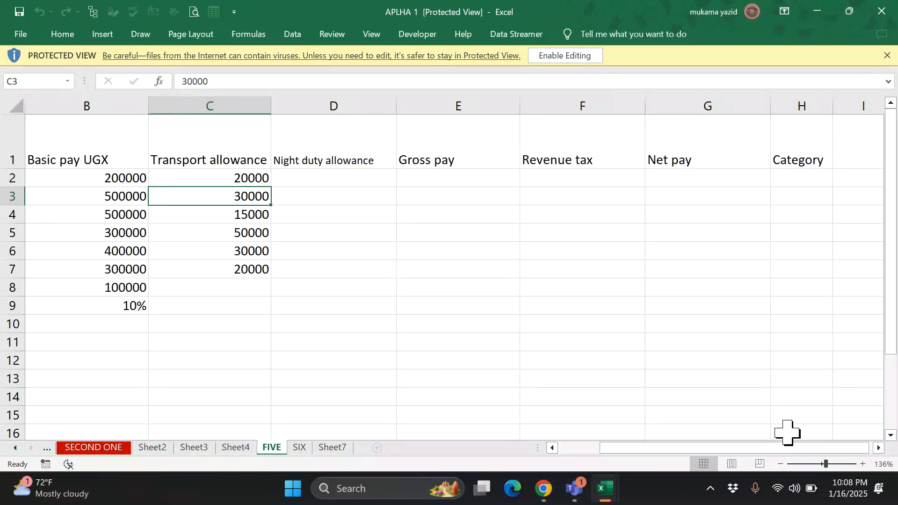
right_click(827, 468)
key("Escape")
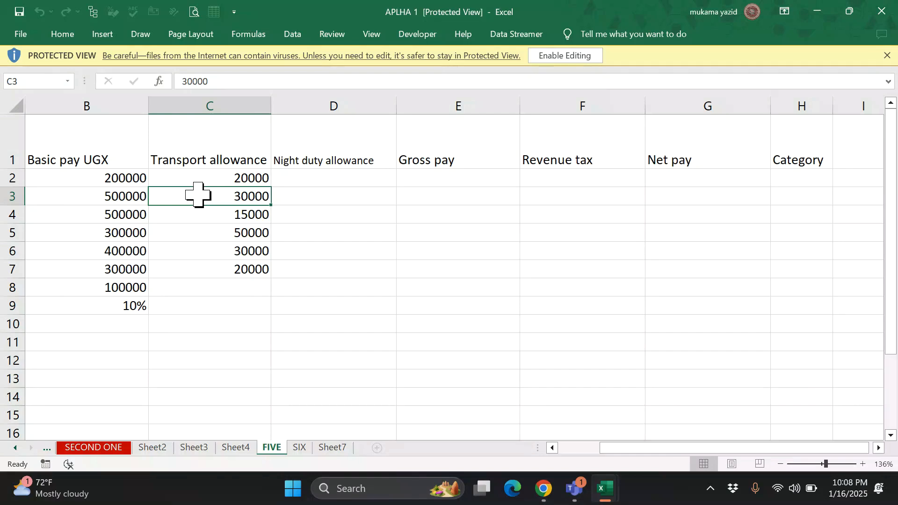
- Select the payroll data region with Ctrl+A, then enable editing of the workbook
key("ctrl+a")
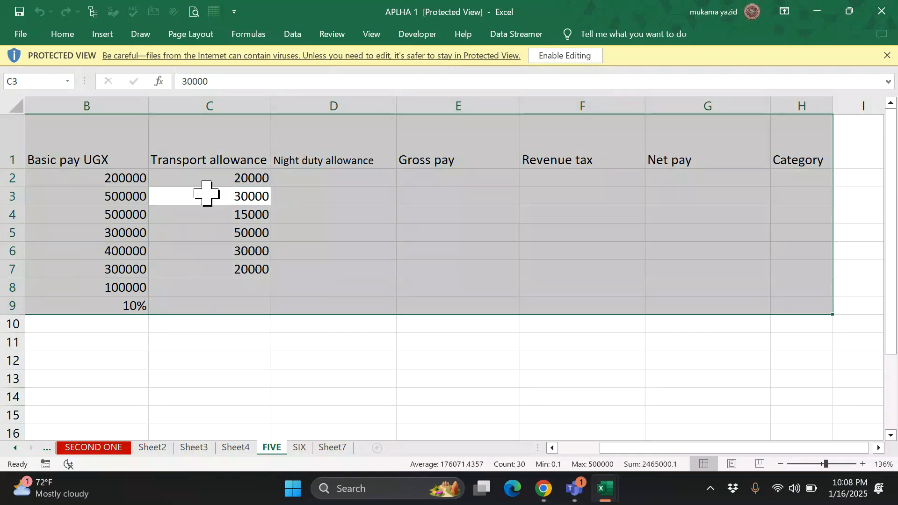
left_click(523, 344)
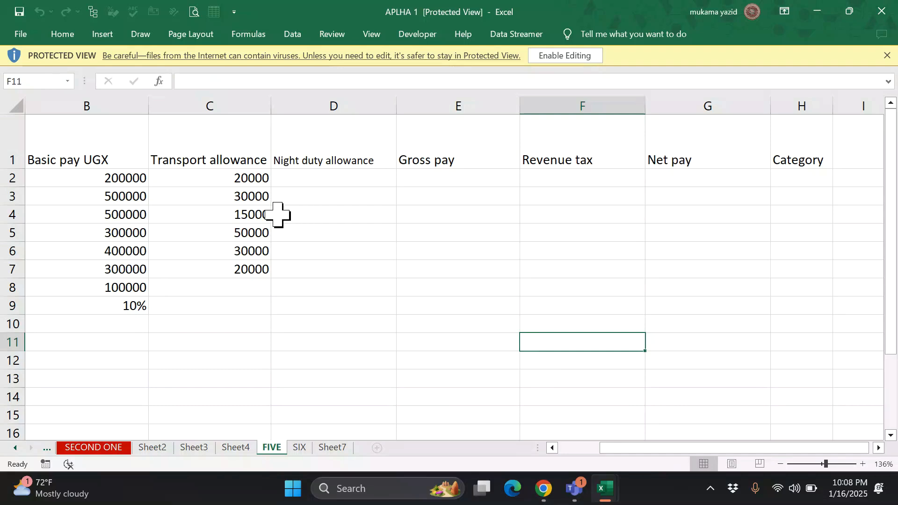
left_click(253, 215)
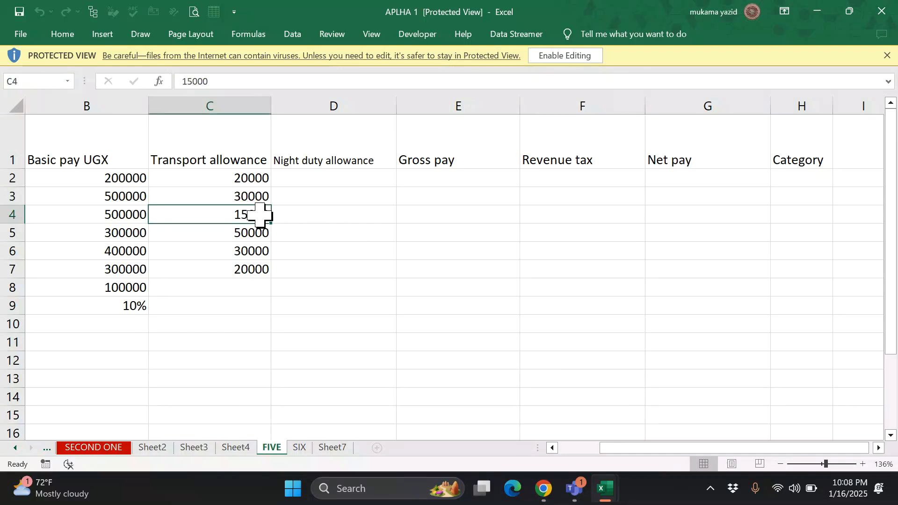
key("ctrl+a")
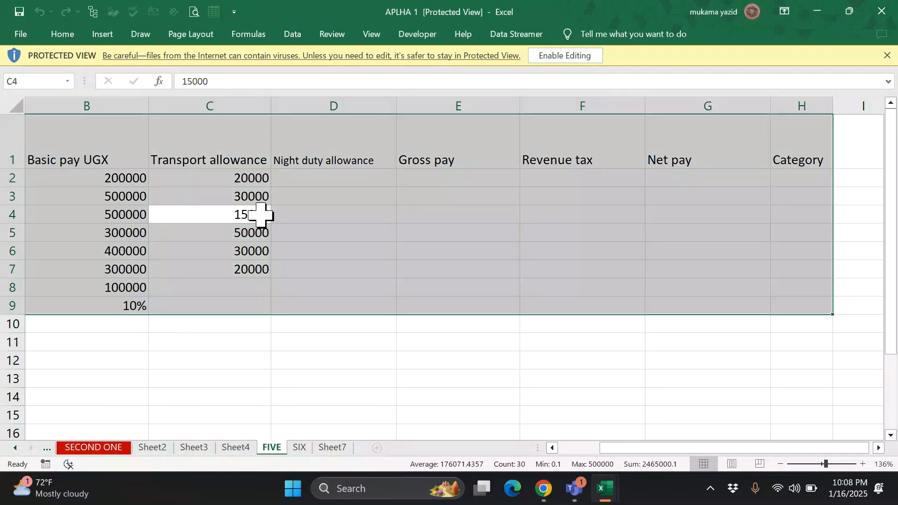
left_click(415, 325)
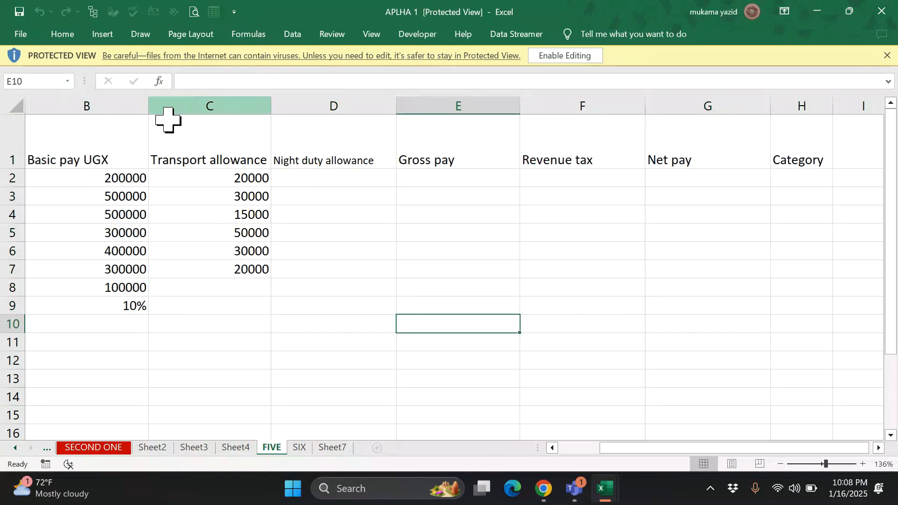
left_click(110, 137)
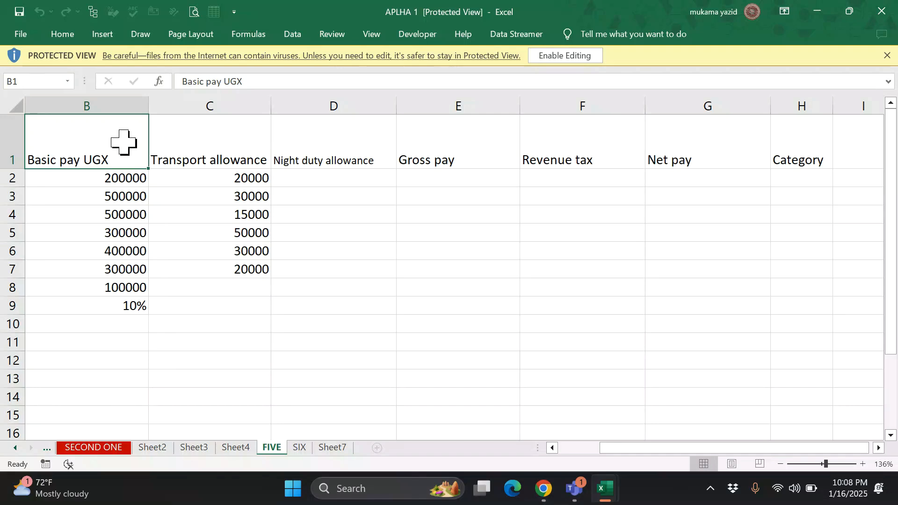
left_click_drag(123, 142, 813, 305)
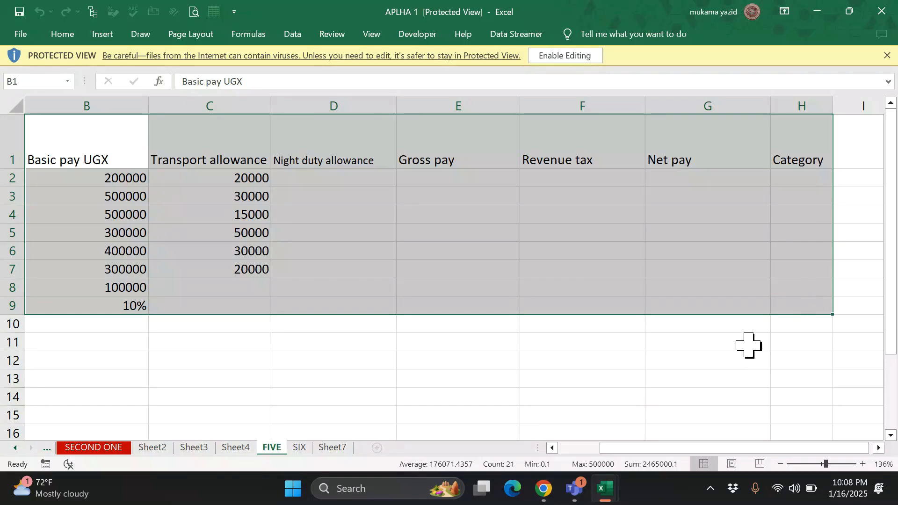
left_click(546, 343)
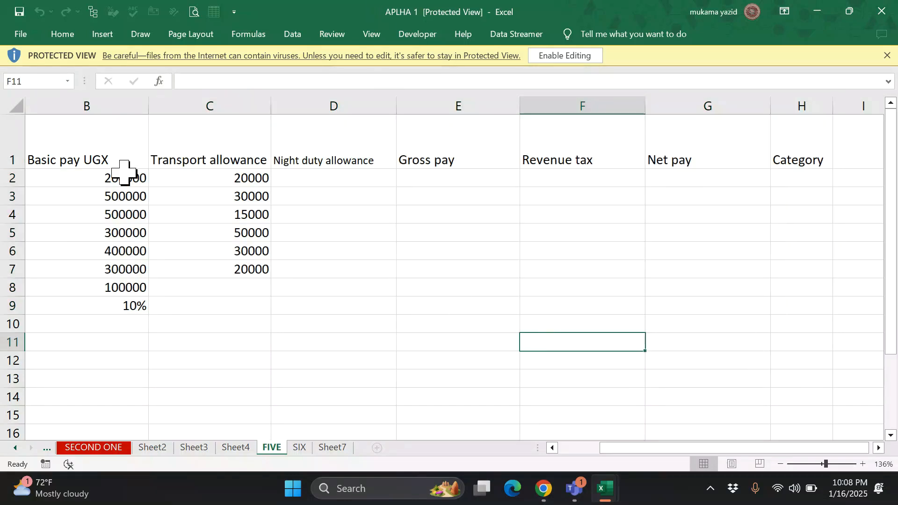
left_click(230, 219)
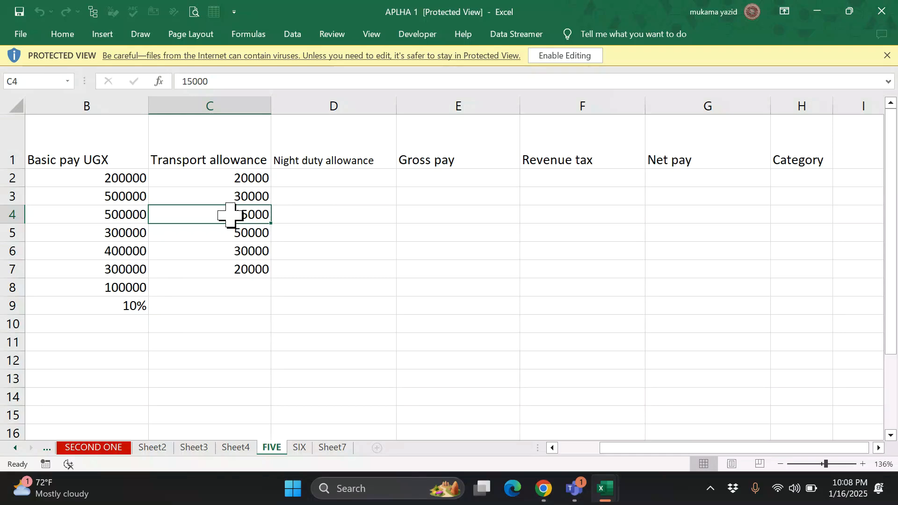
key("ctrl+a")
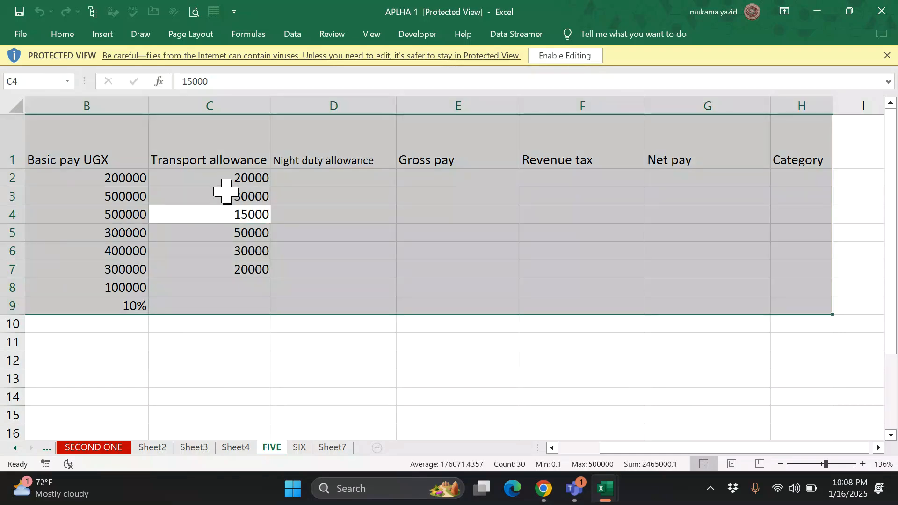
left_click(552, 58)
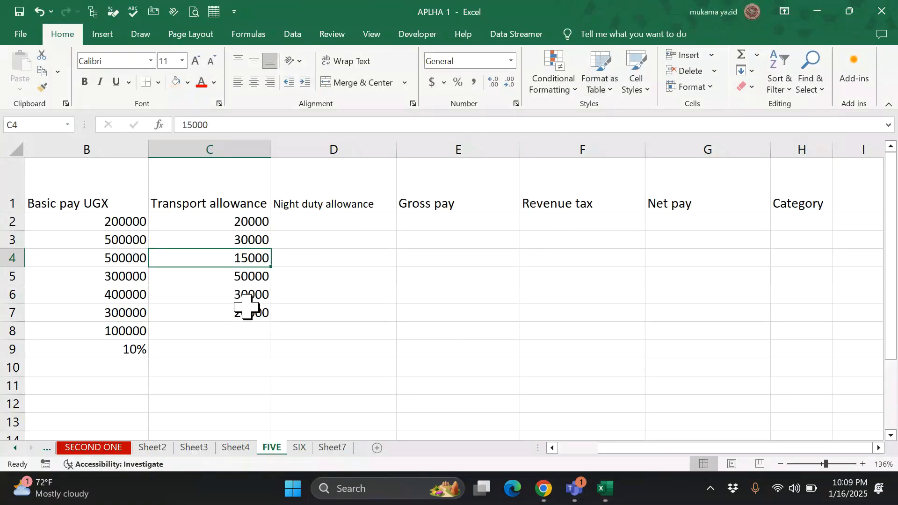
- AutoFit the width of columns B–H to the payroll data
key("ctrl+a")
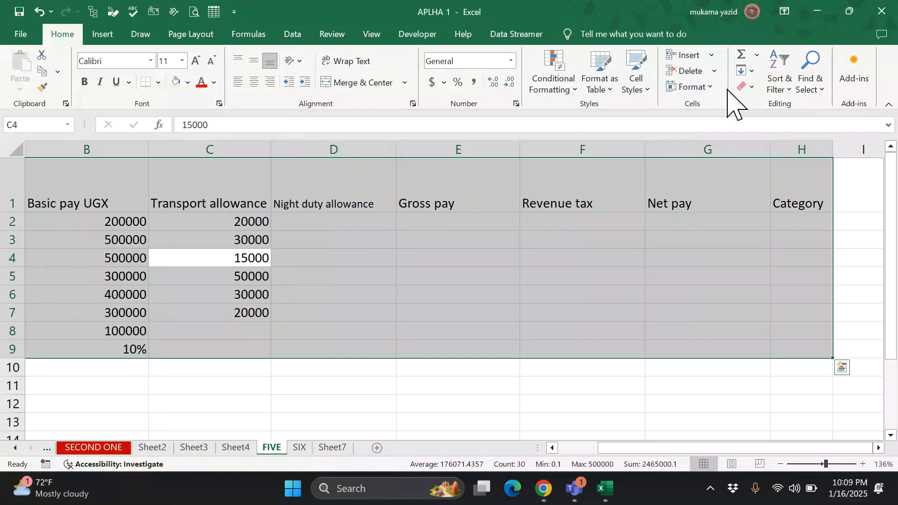
left_click(712, 87)
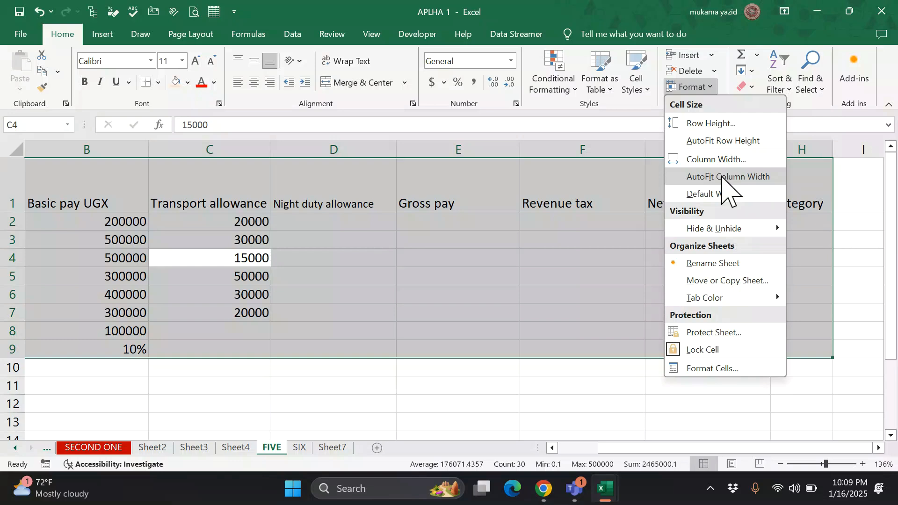
left_click(722, 177)
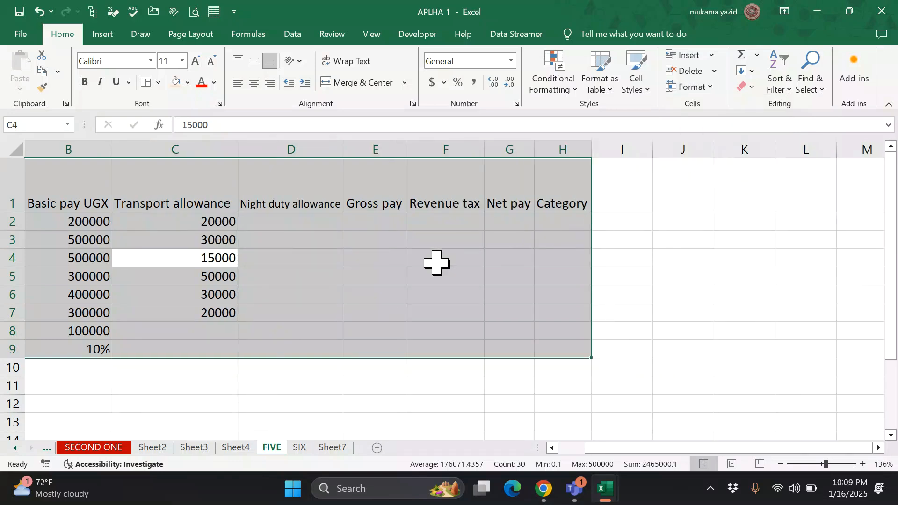
left_click(656, 271)
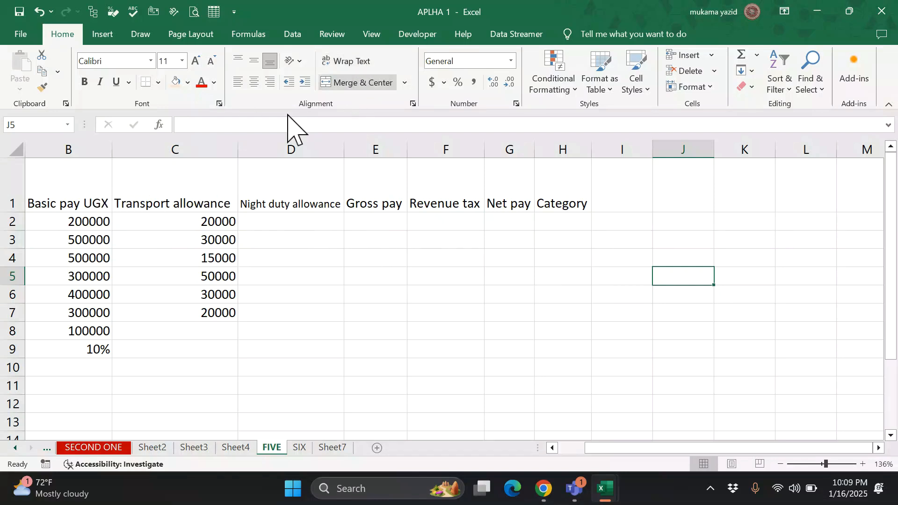
- Apply Wrap Text to the header cells B1 to H1
left_click_drag(51, 196, 537, 195)
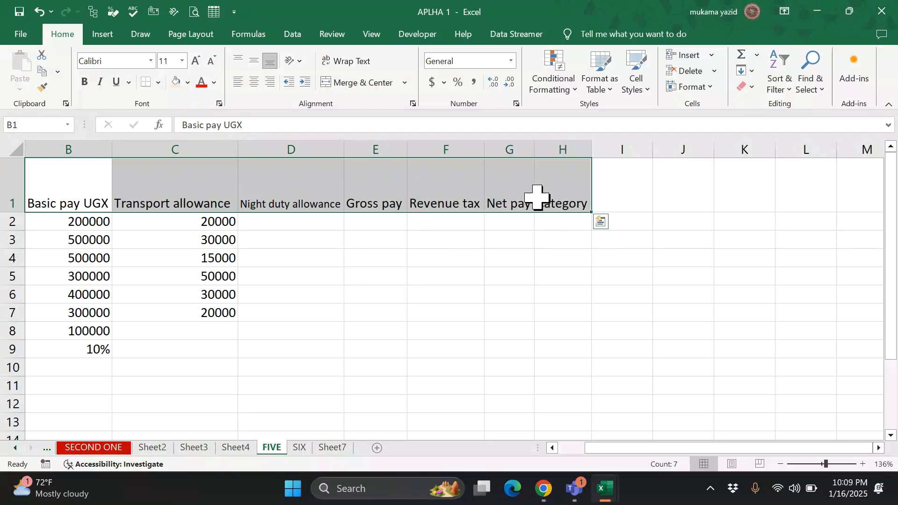
left_click(340, 65)
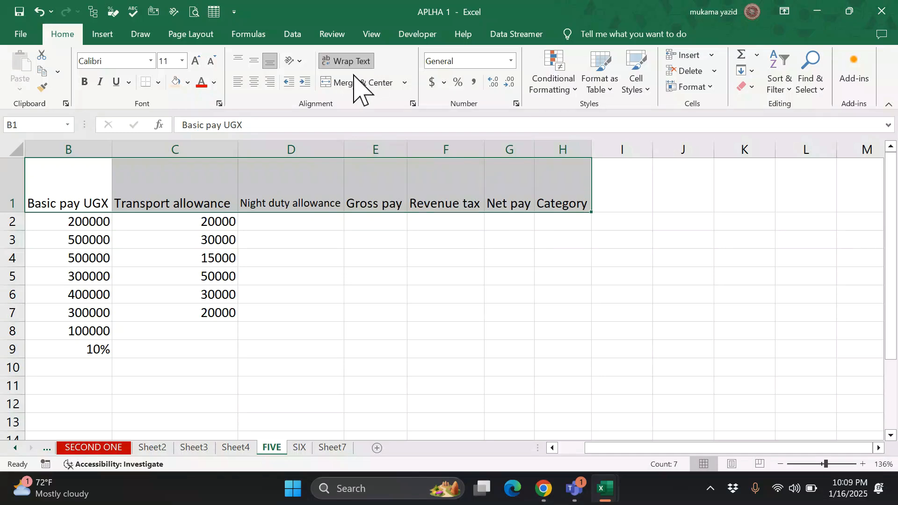
left_click(413, 104)
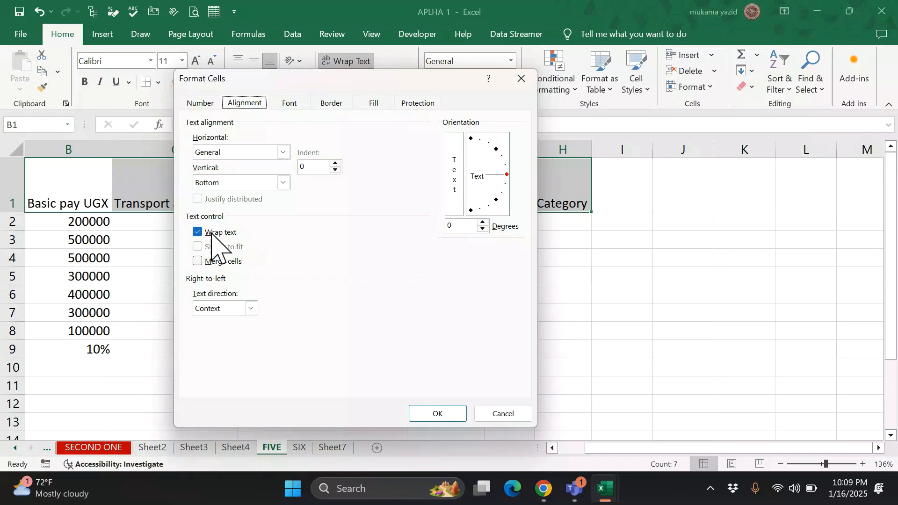
left_click(439, 415)
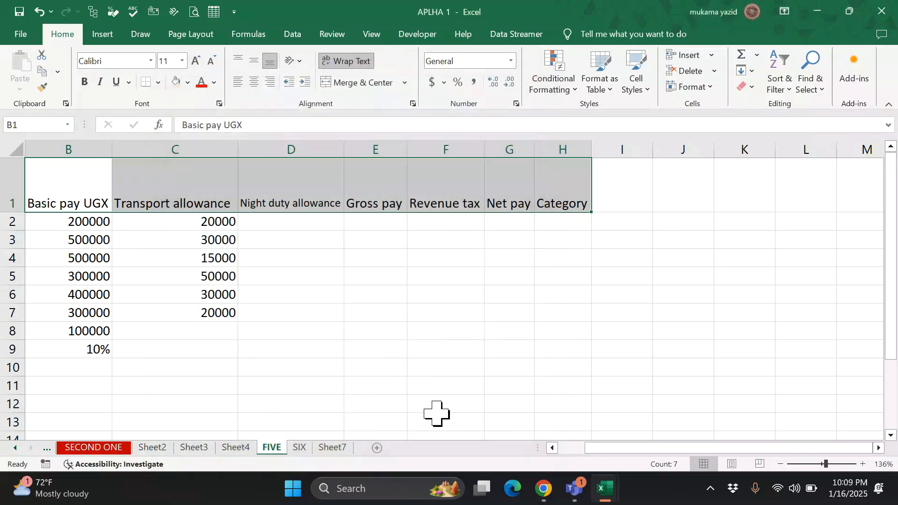
- Drag columns D, E, F, C and B narrower so the headers wrap
left_click(341, 272)
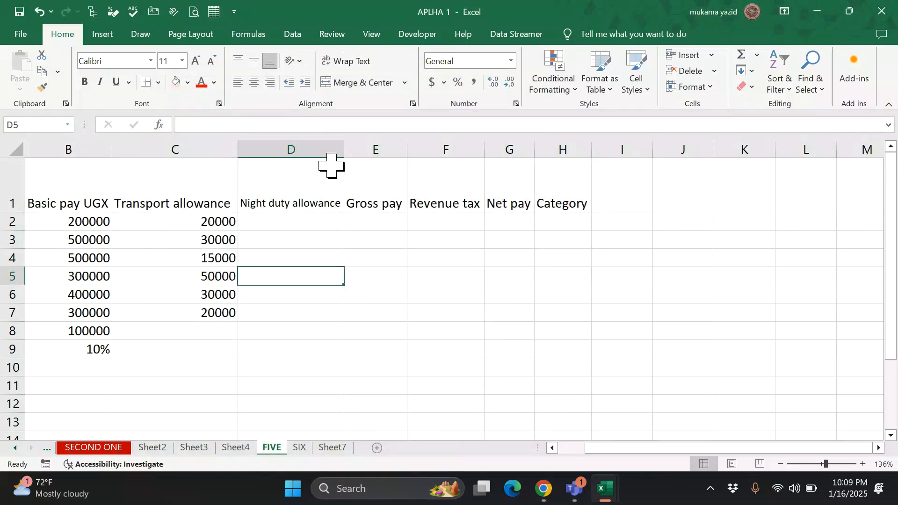
left_click_drag(345, 156, 312, 162)
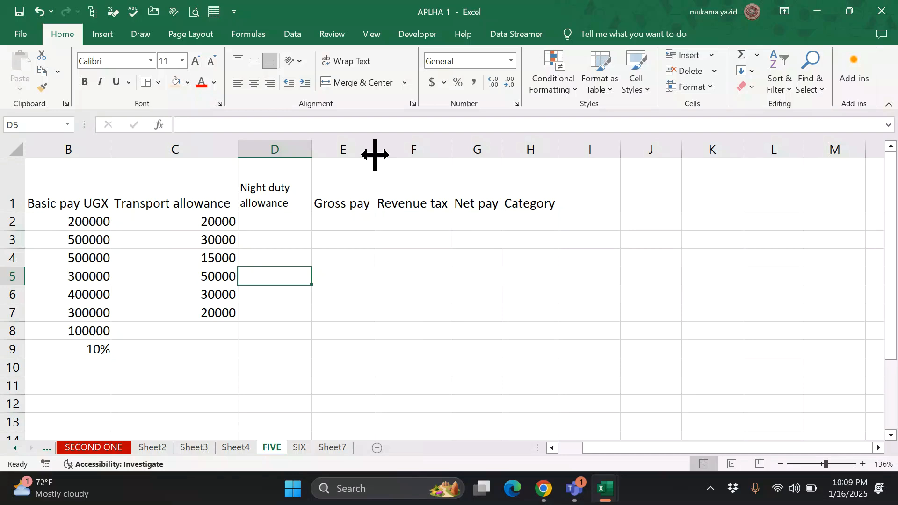
left_click_drag(375, 154, 361, 159)
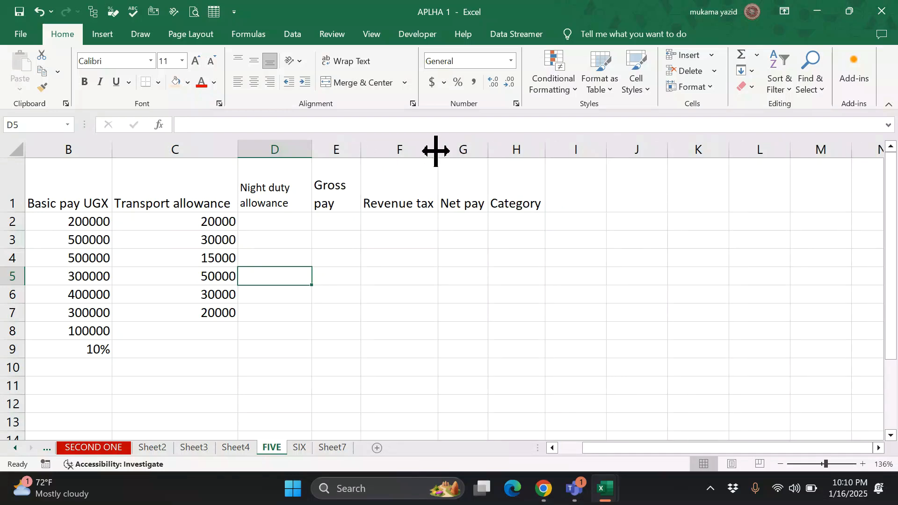
left_click_drag(436, 150, 456, 151)
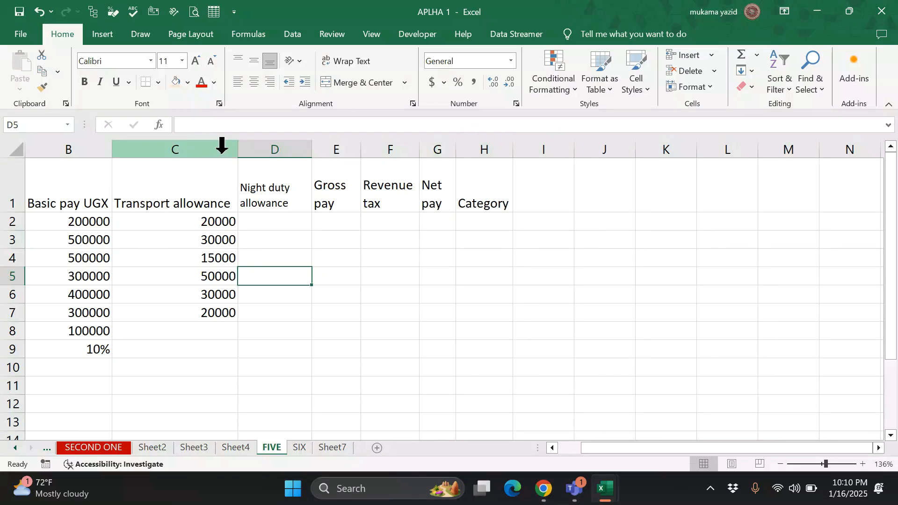
left_click_drag(238, 155, 205, 157)
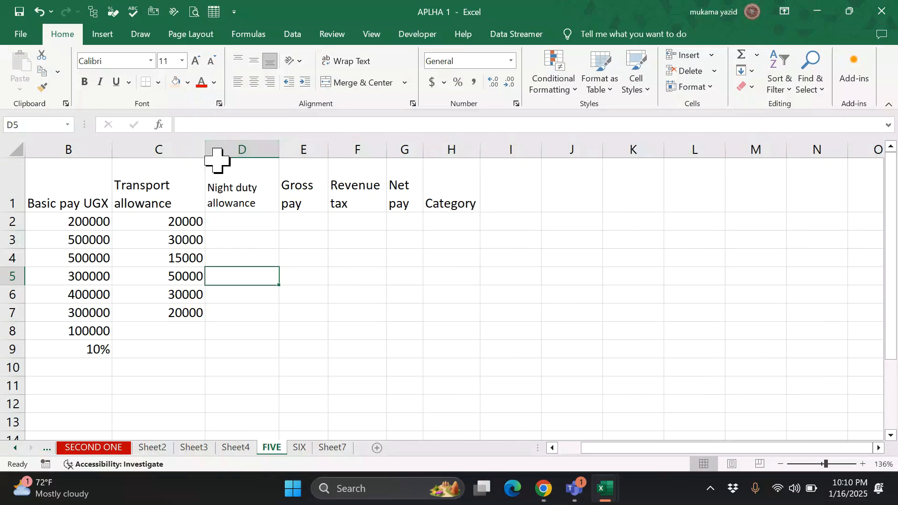
left_click_drag(112, 155, 87, 157)
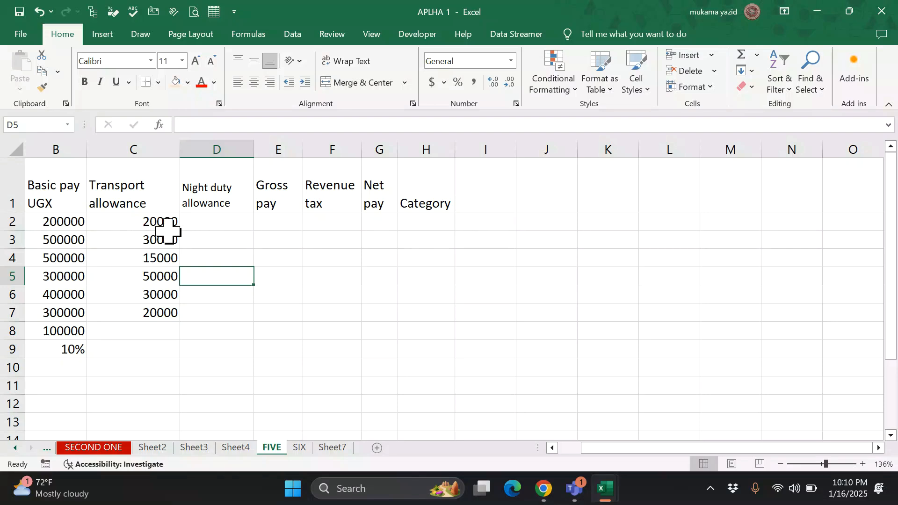
- Undo the column width changes and the stray 'zz' entry in D5
key("ctrl+z")
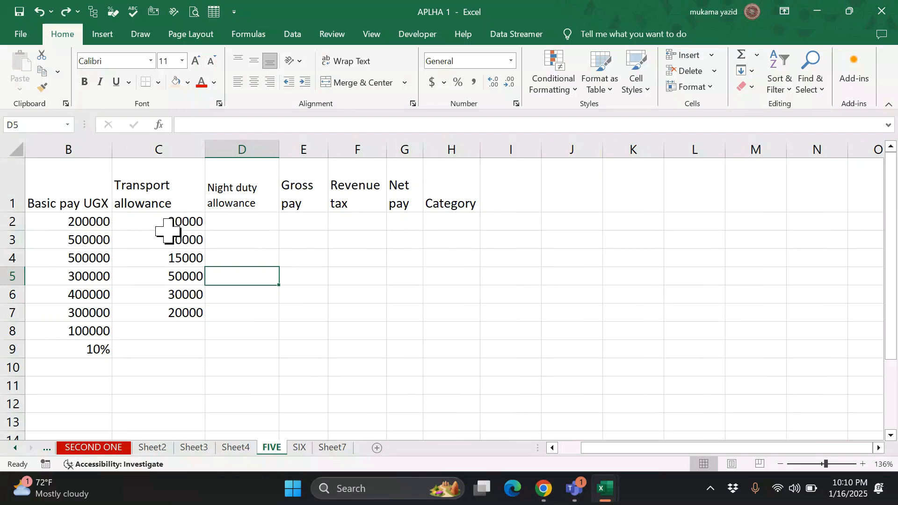
type("z")
type("z")
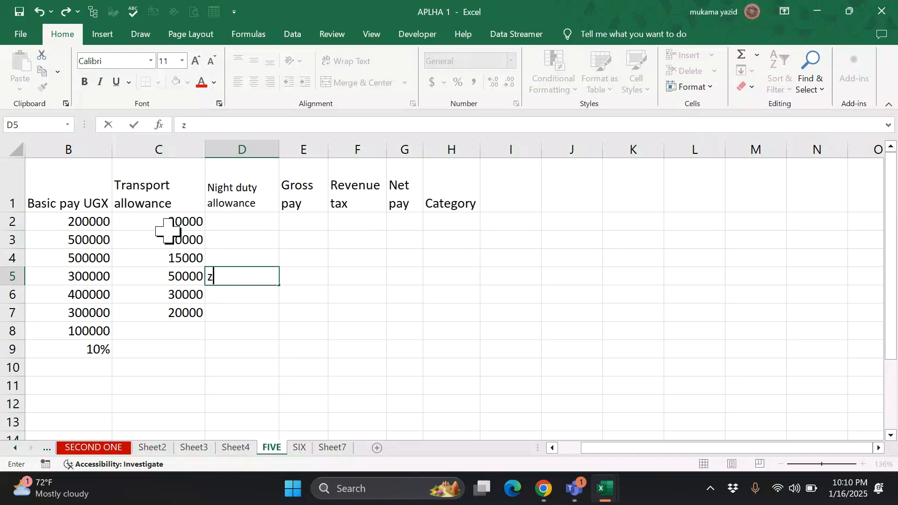
left_click(429, 306)
key("ctrl+z")
key("ctrl+z")
key("ctrl+z")
key("ctrl+z")
key("ctrl+z")
key("ctrl+z")
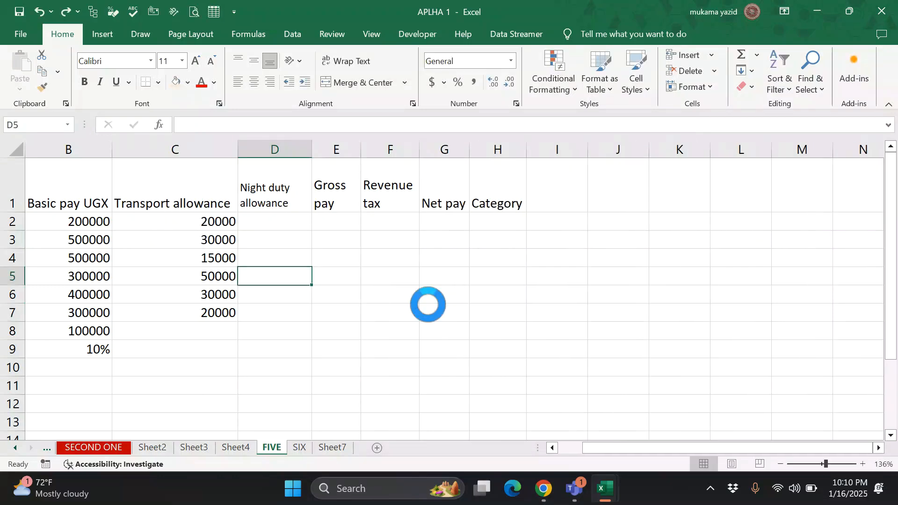
key("ctrl+z")
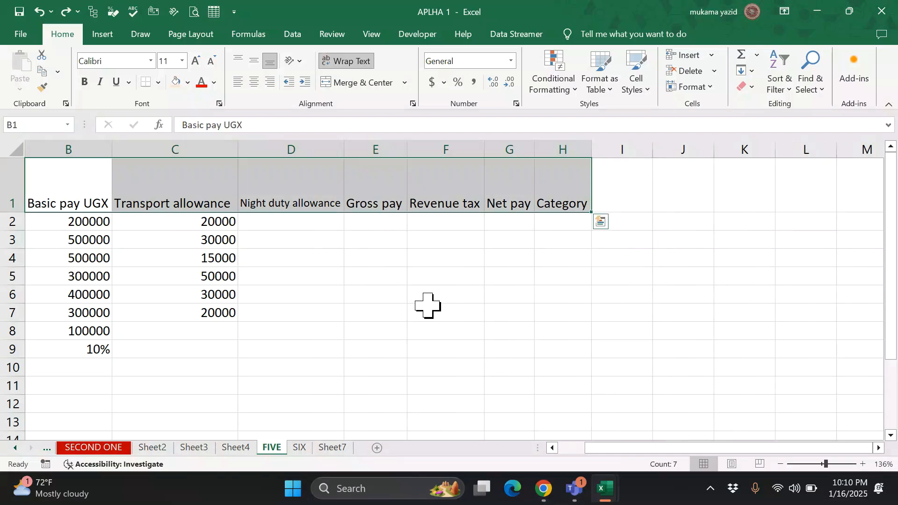
- Narrow column B so the Basic pay UGX header no longer fits
left_click(376, 328)
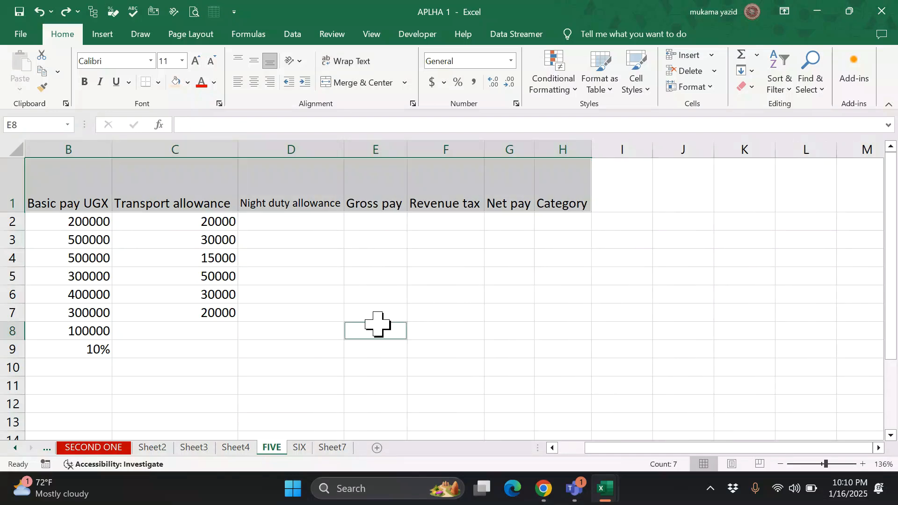
left_click(294, 297)
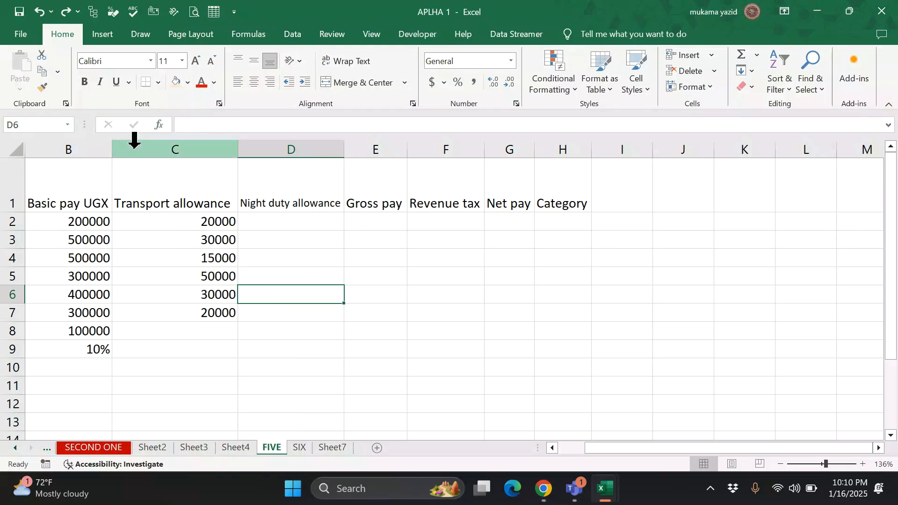
left_click_drag(113, 158, 92, 158)
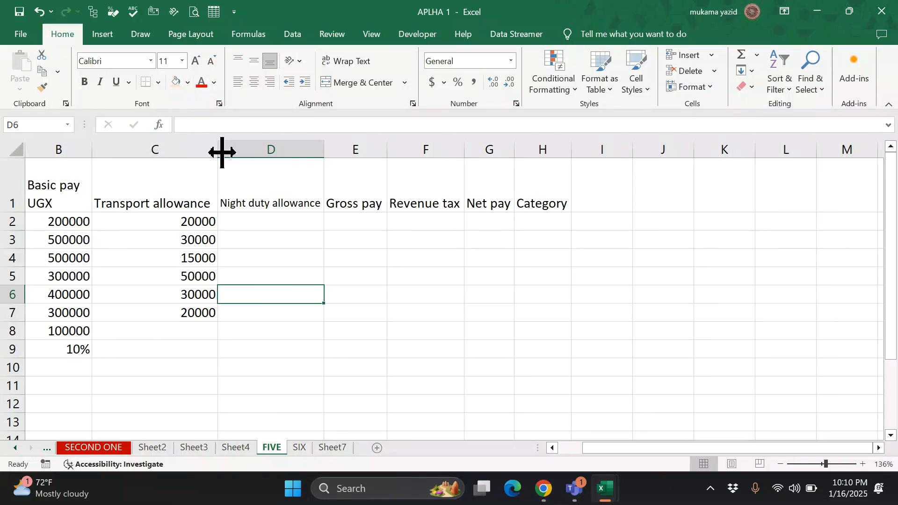
- Clear all formatting from row 1 so the headers stop wrapping
left_click_drag(52, 166, 747, 181)
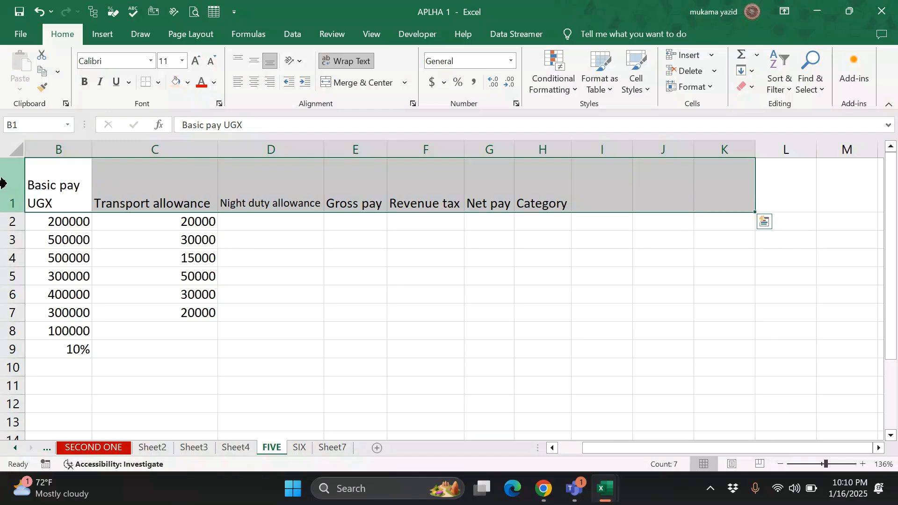
left_click(9, 185)
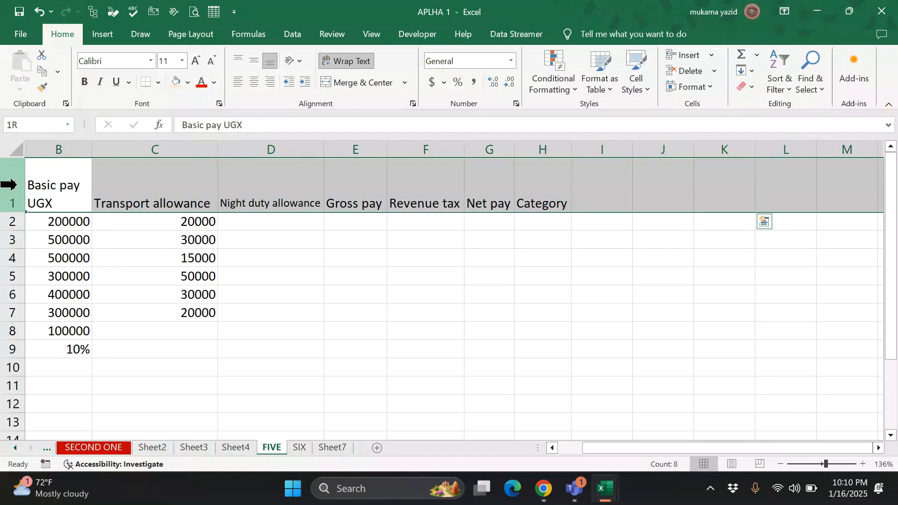
left_click(752, 87)
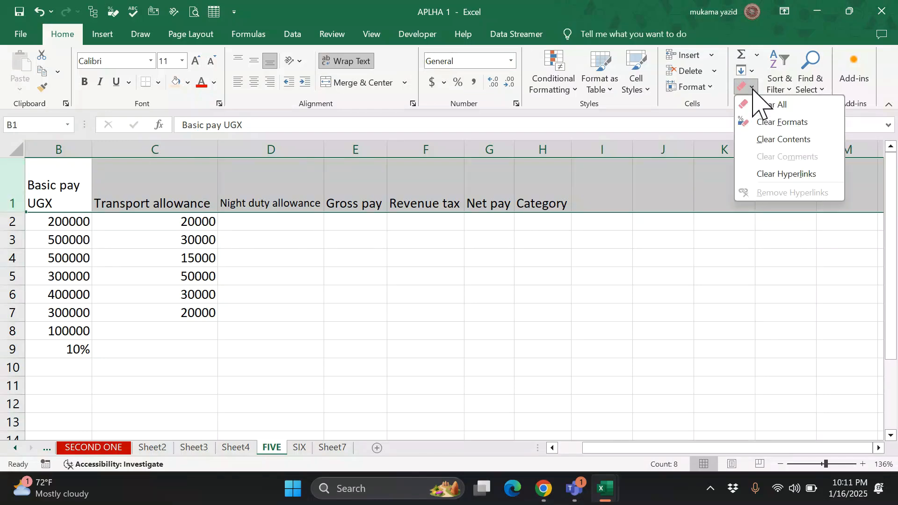
left_click(782, 122)
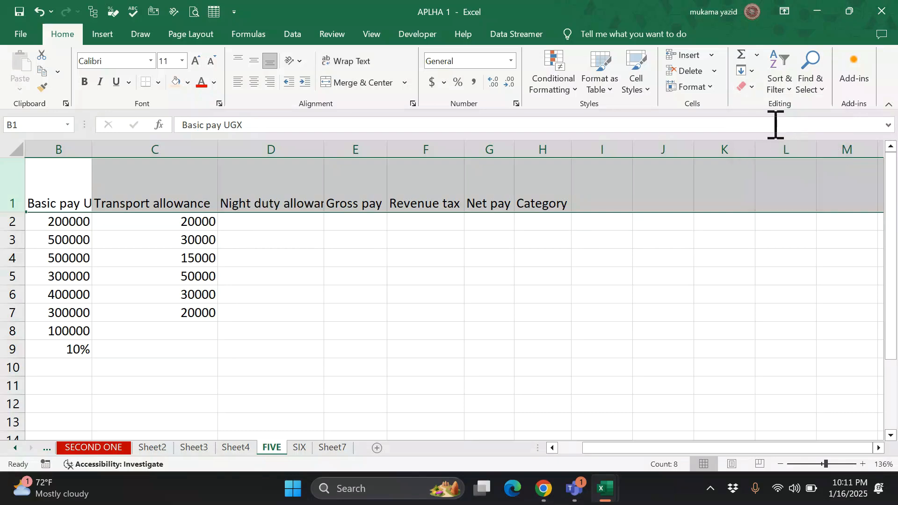
left_click(413, 103)
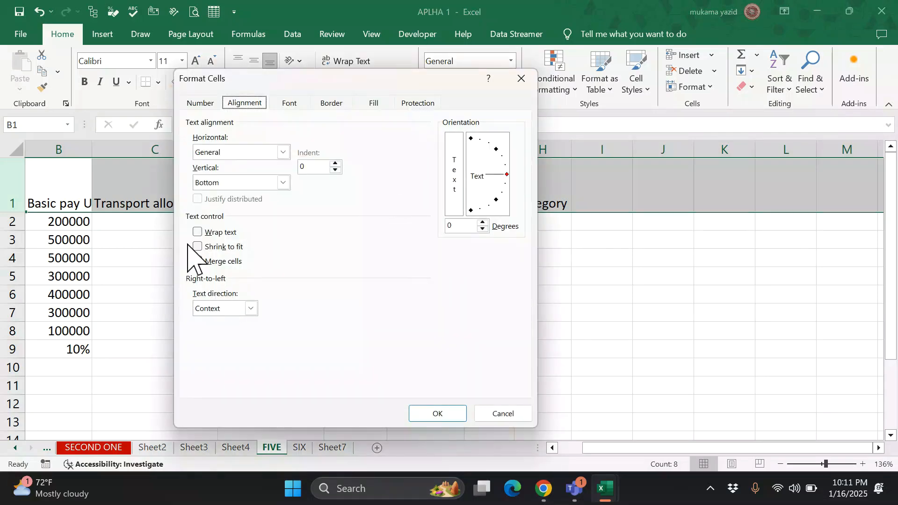
left_click(439, 414)
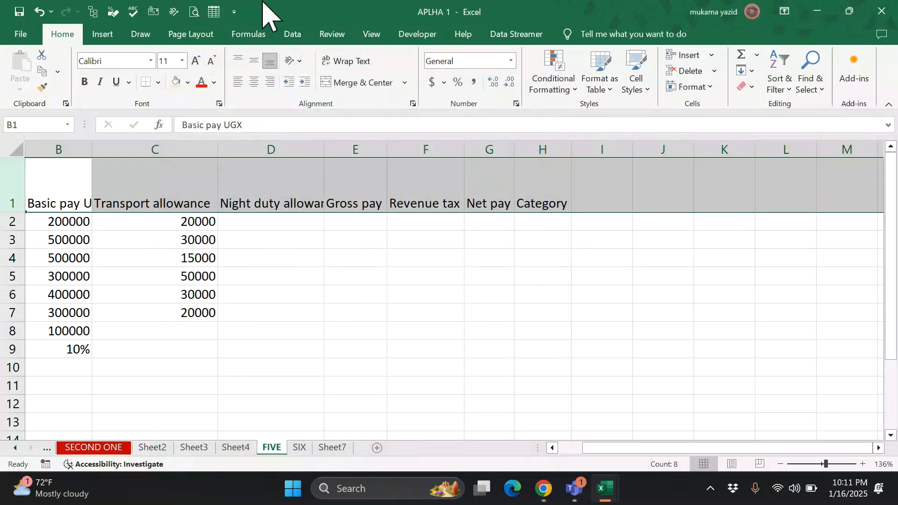
left_click(345, 299)
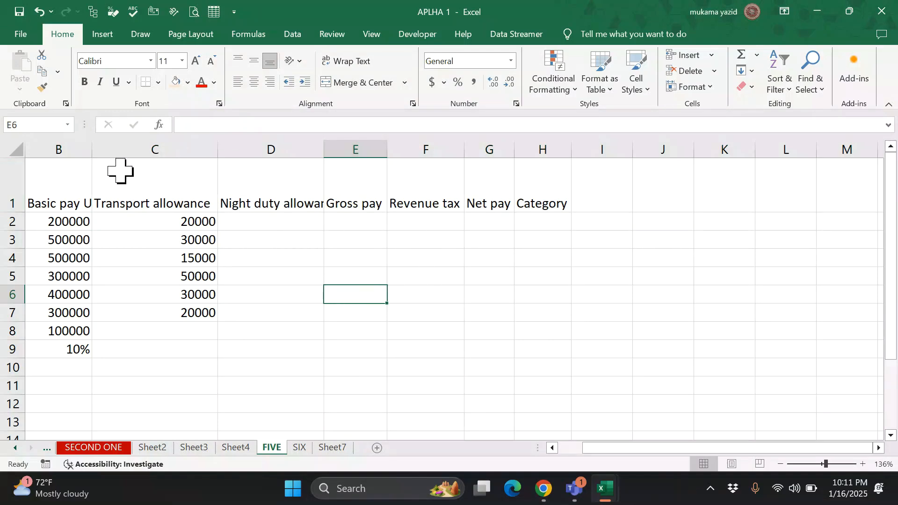
- Drag columns C, D, E and F narrower
left_click_drag(219, 155, 188, 156)
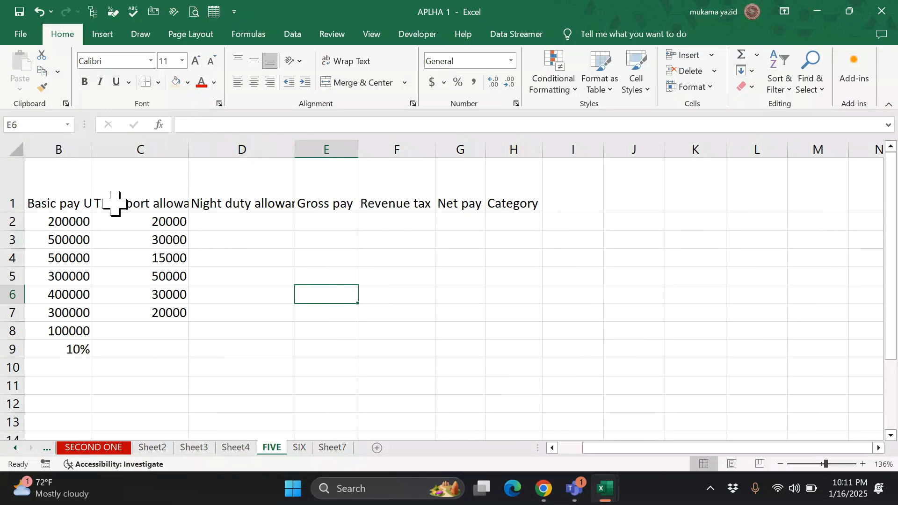
left_click_drag(294, 154, 266, 161)
left_click_drag(328, 156, 309, 156)
mouse_move(383, 152)
left_mouse_down()
mouse_move(363, 154)
mouse_move(387, 158)
left_mouse_up()
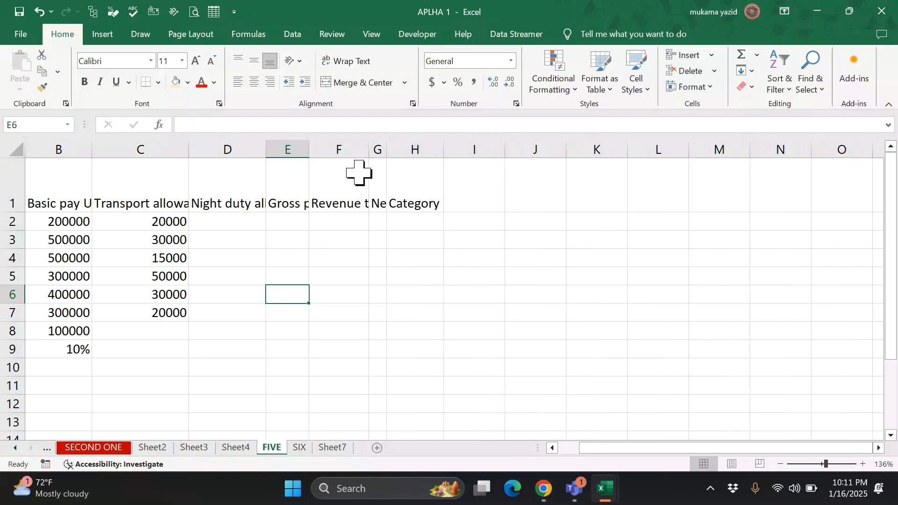
- Turn on Shrink to fit for the B1:H1 headers
left_click_drag(40, 187, 413, 186)
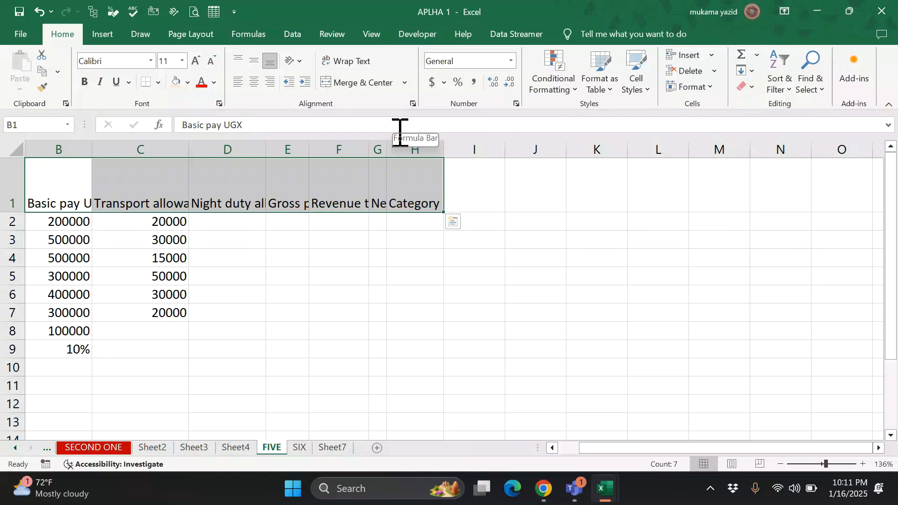
left_click(413, 104)
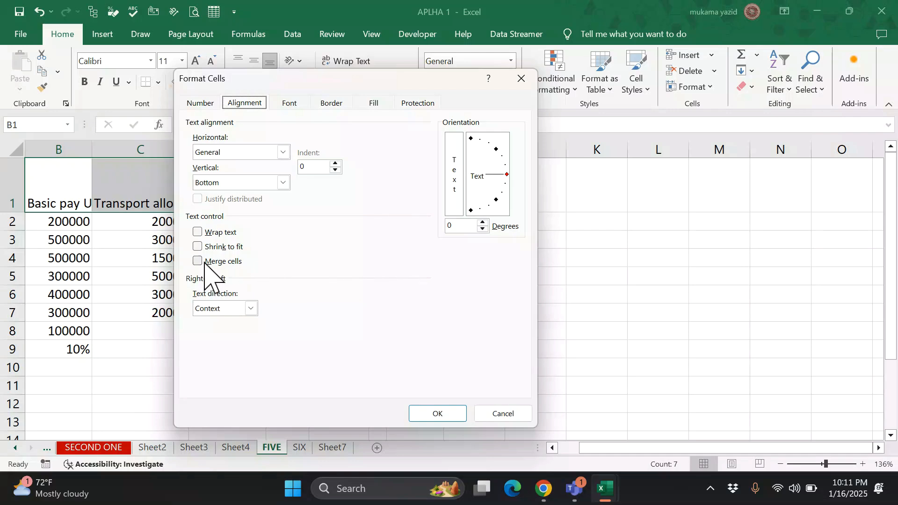
left_click(198, 247)
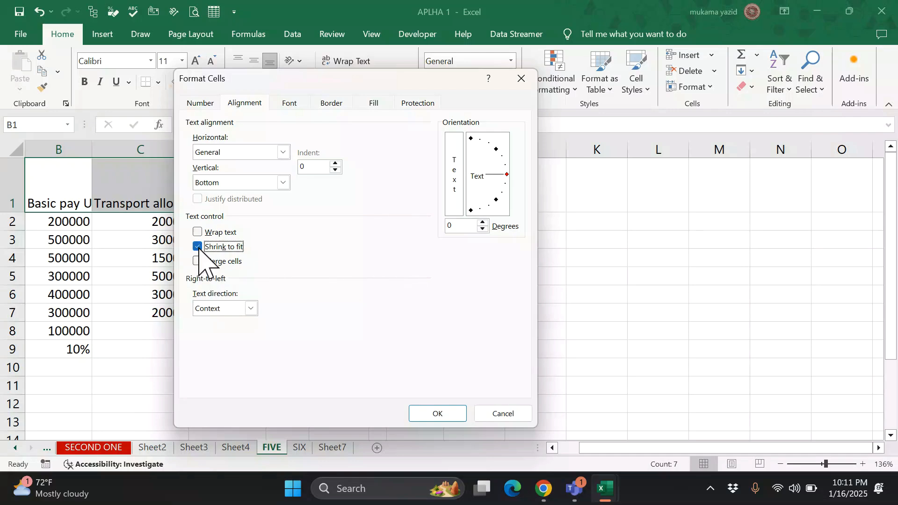
left_click(436, 415)
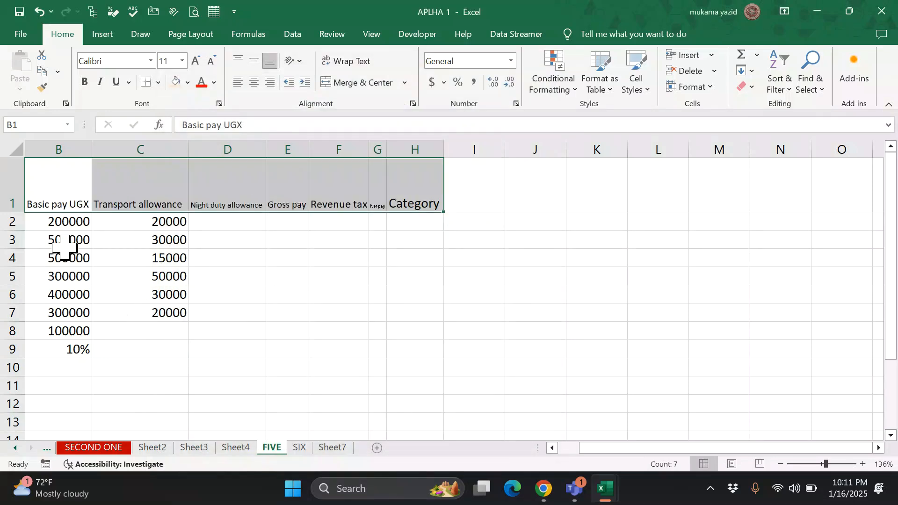
left_click(219, 240)
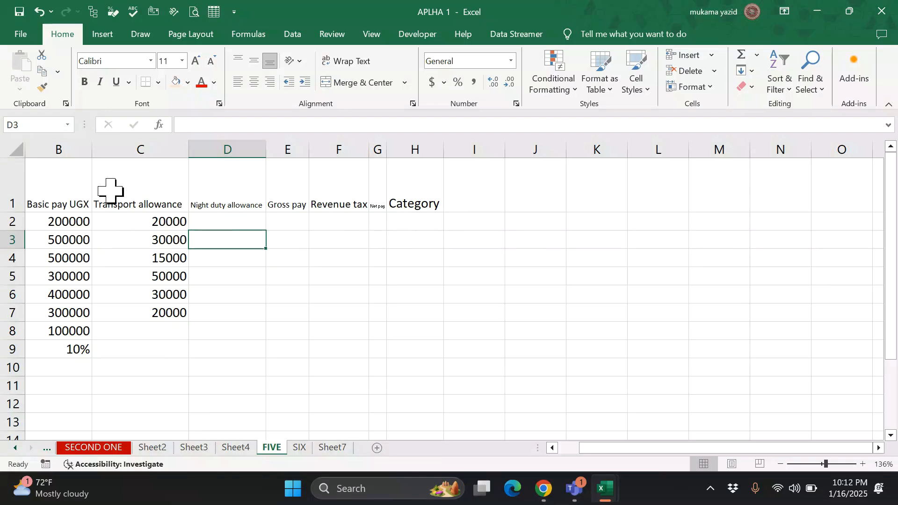
- Undo Shrink to fit on the row 1 headers so they show at normal size, cut off again
left_click(413, 103)
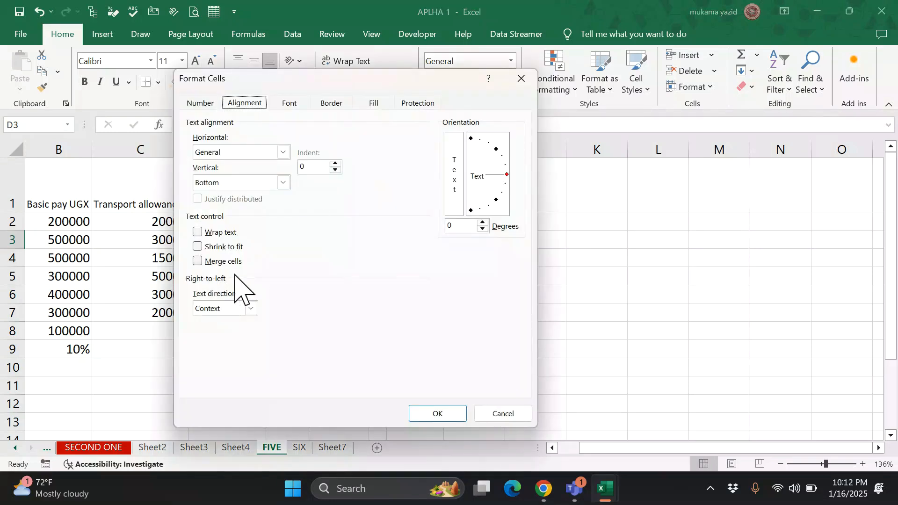
left_click(520, 82)
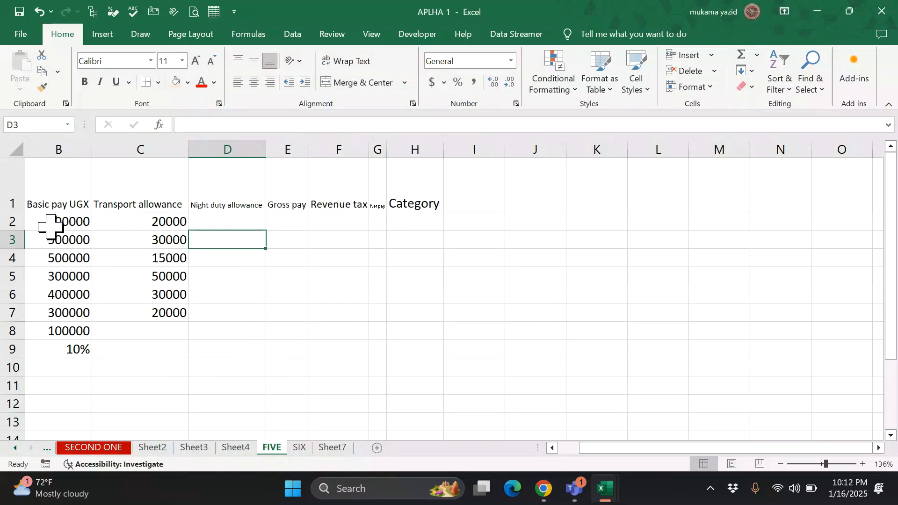
key("ctrl+z")
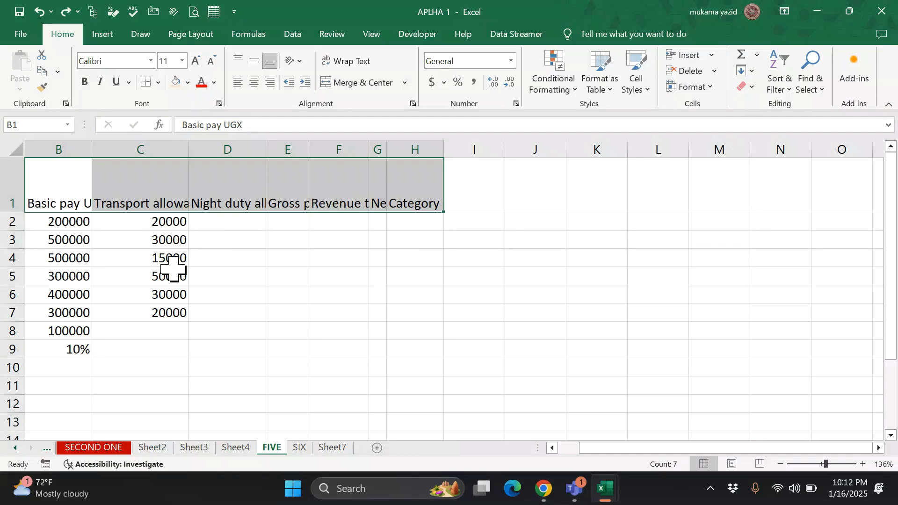
left_click(516, 103)
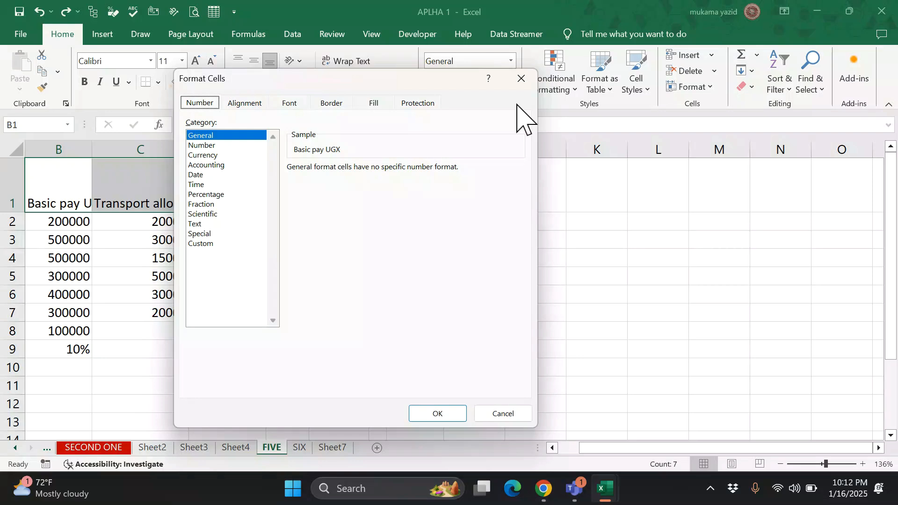
left_click(521, 81)
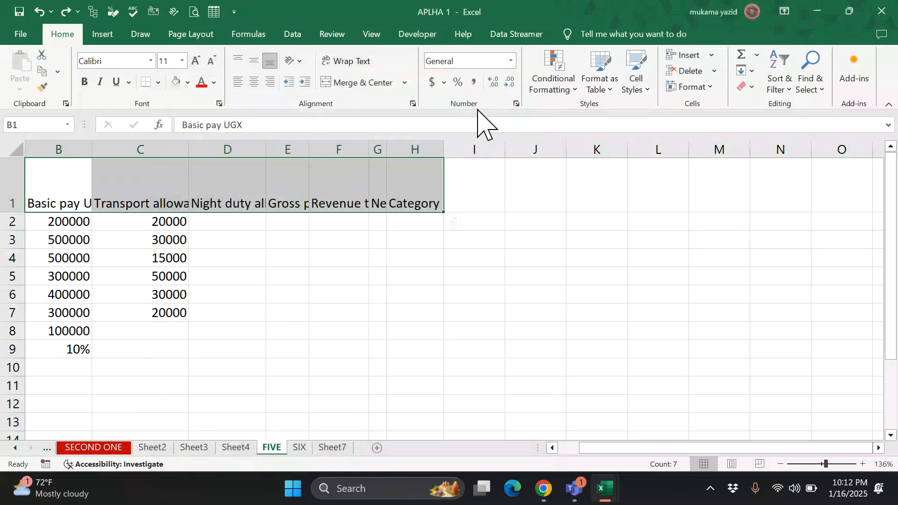
left_click(483, 260)
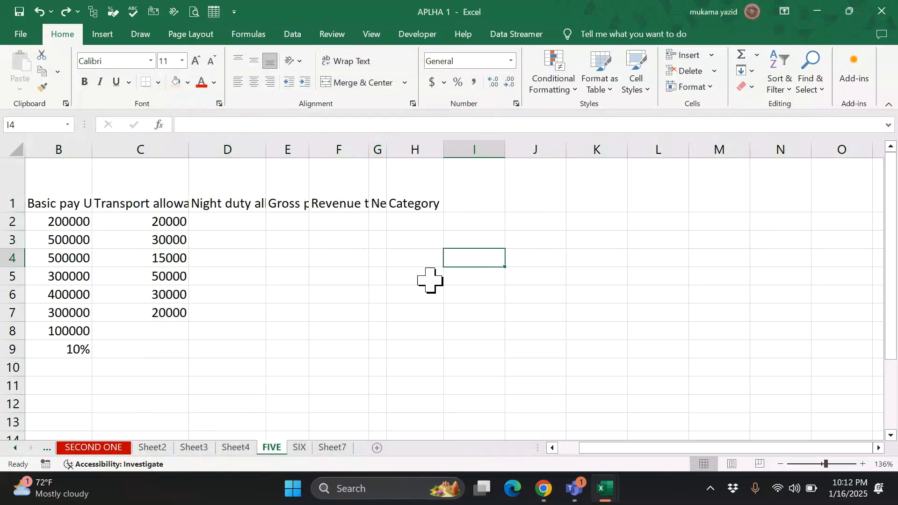
left_click(167, 315)
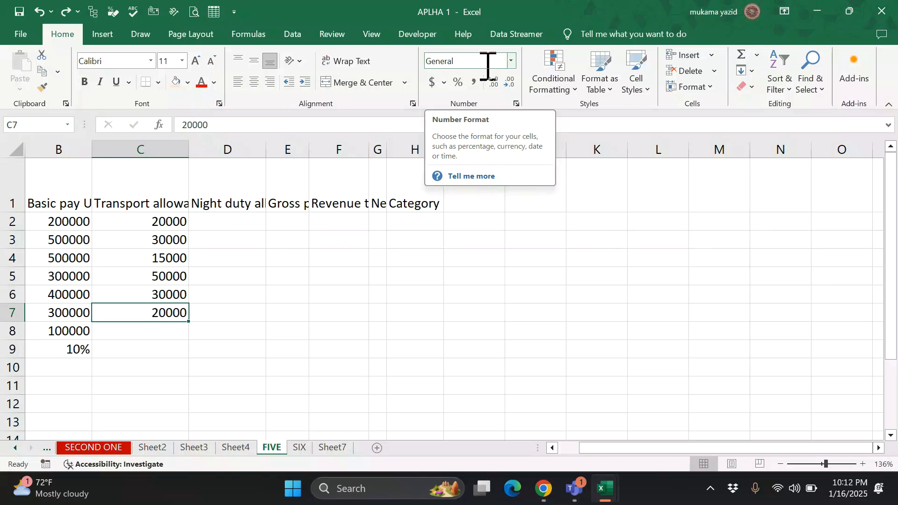
left_click(598, 256)
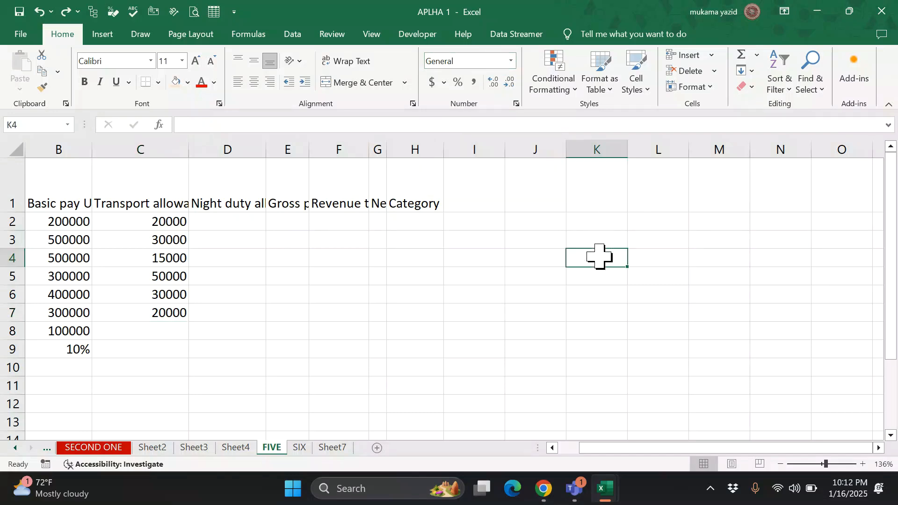
left_click(76, 354)
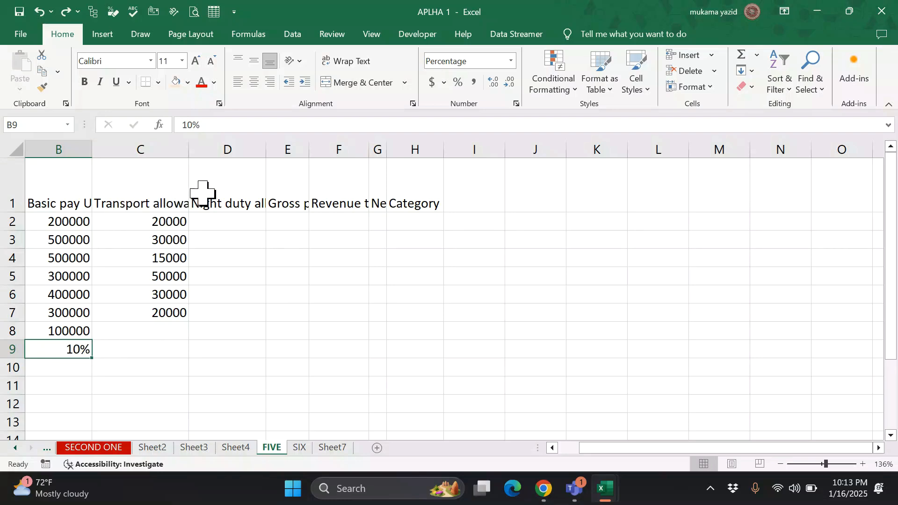
left_click(218, 201)
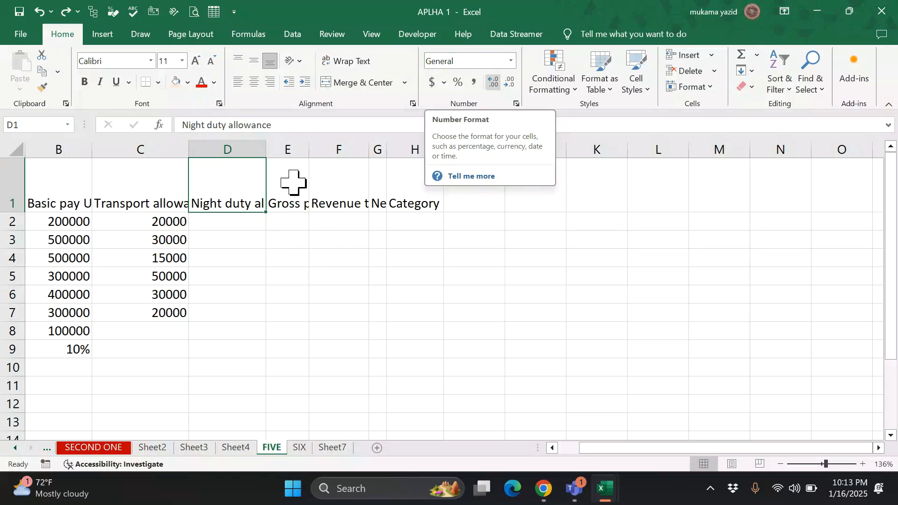
left_click(167, 313)
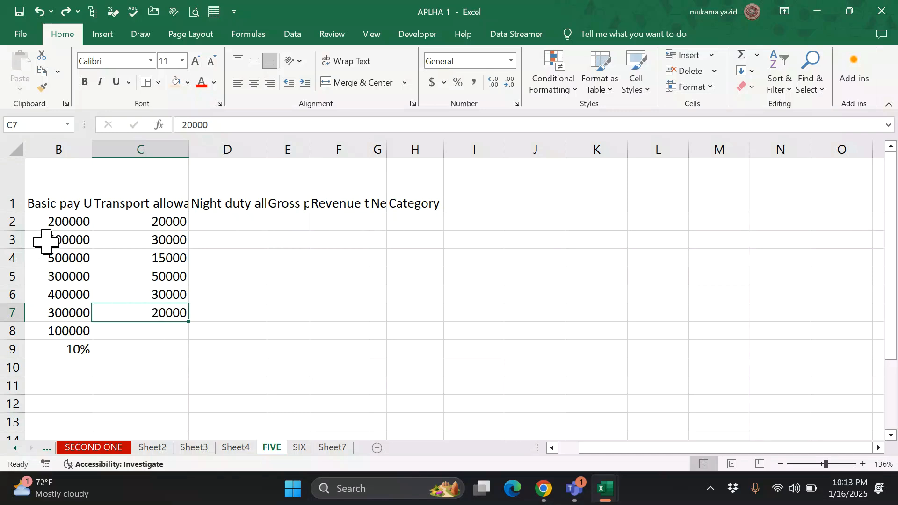
left_click_drag(48, 182, 456, 371)
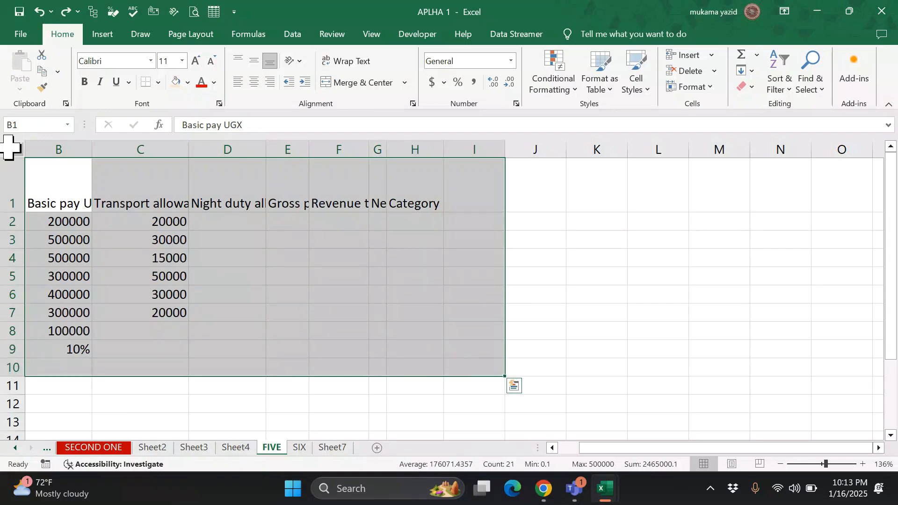
- AutoFit columns B to H so every header from Basic pay UGX to Category shows in full
left_click(716, 88)
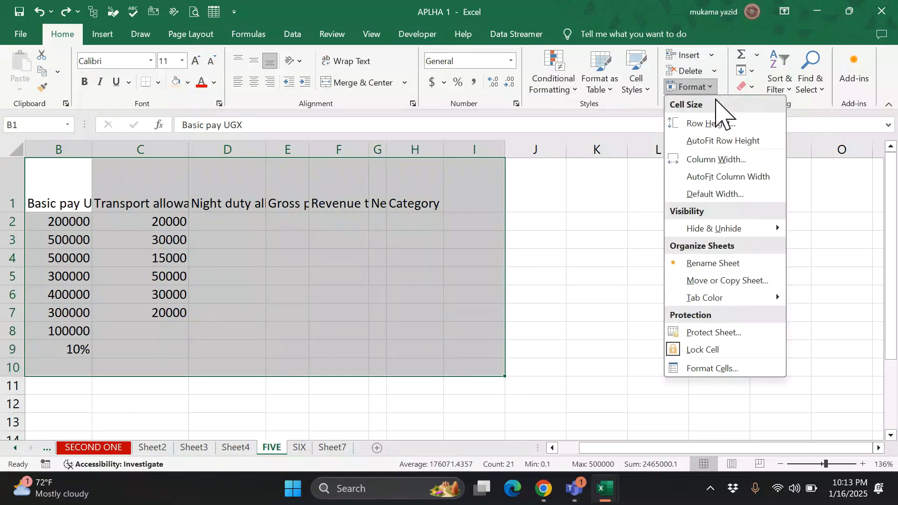
left_click(738, 177)
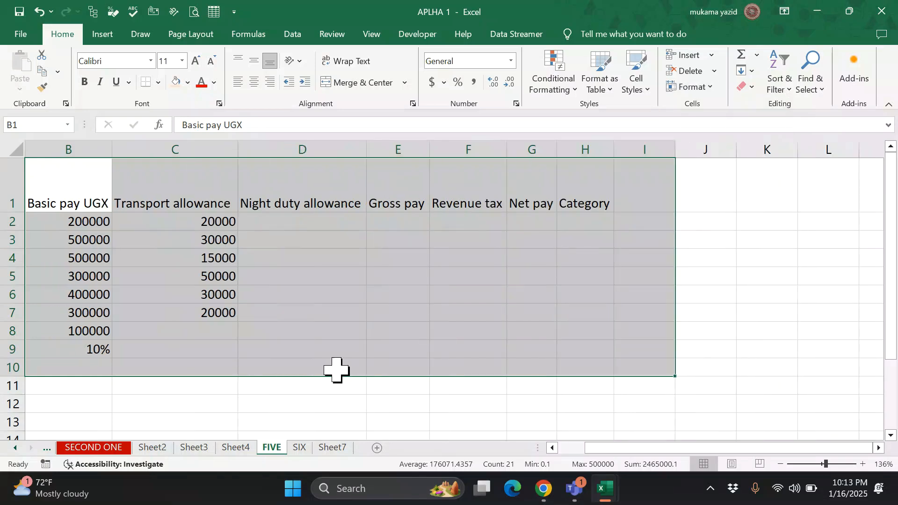
left_click(351, 354)
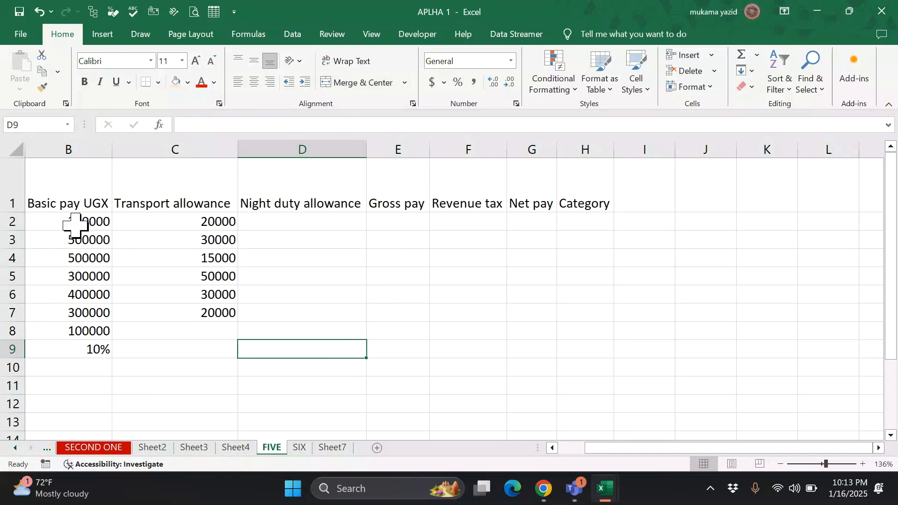
left_click_drag(75, 220, 232, 327)
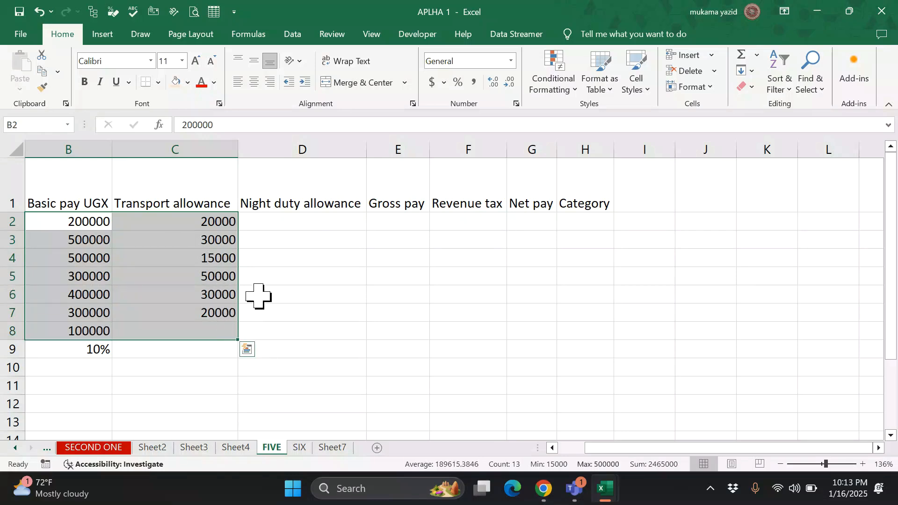
- Apply the Number format to the pay figures in B2:C8
left_click(512, 61)
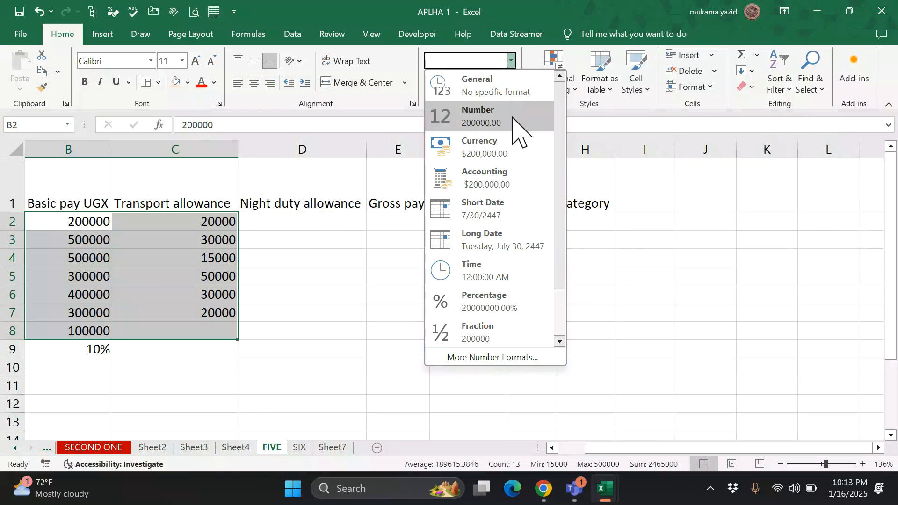
left_click(515, 120)
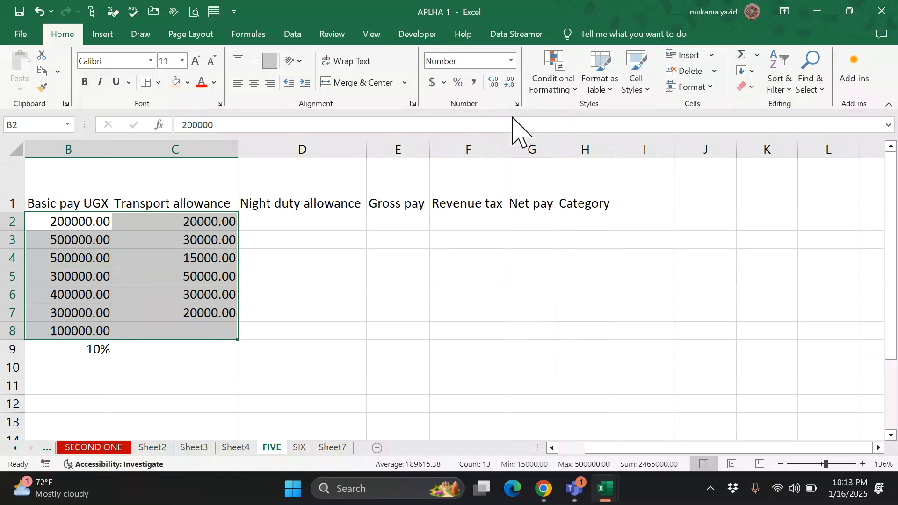
left_click(323, 313)
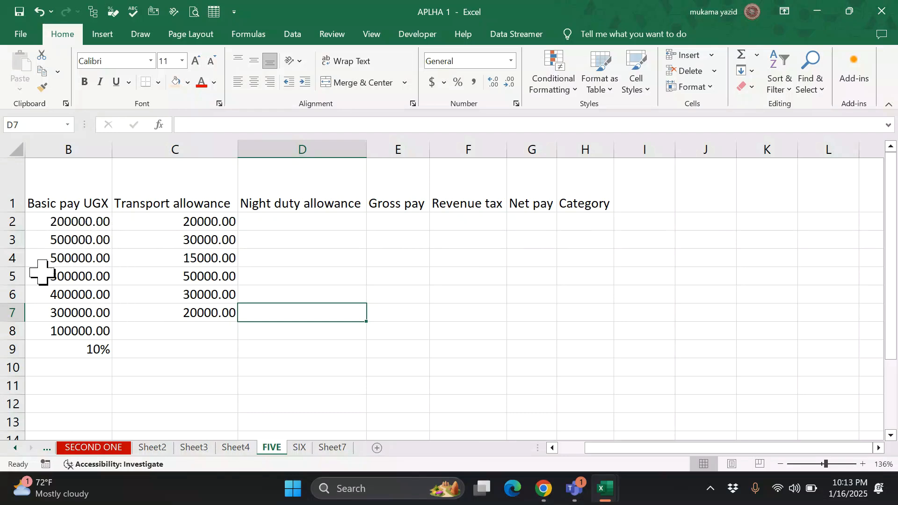
- Reduce the B2:C7 pay figures to zero decimal places
left_click_drag(63, 221, 153, 316)
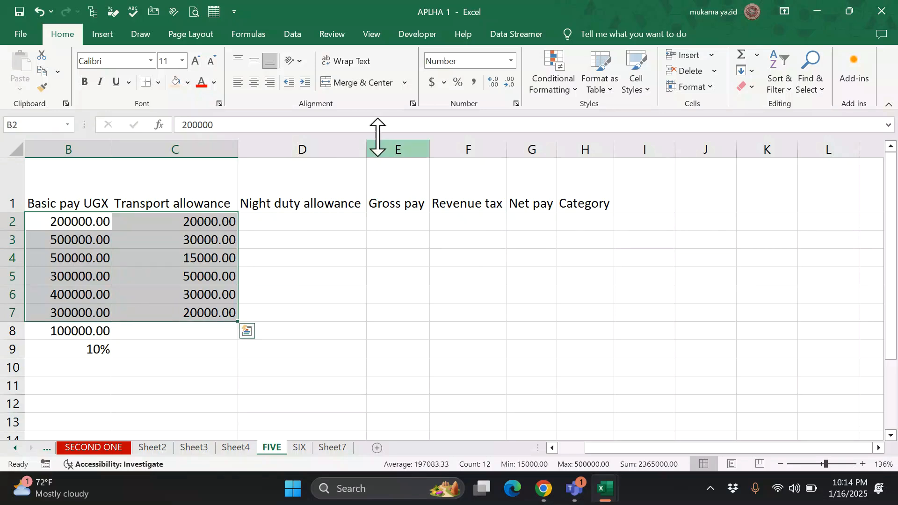
left_click(493, 82)
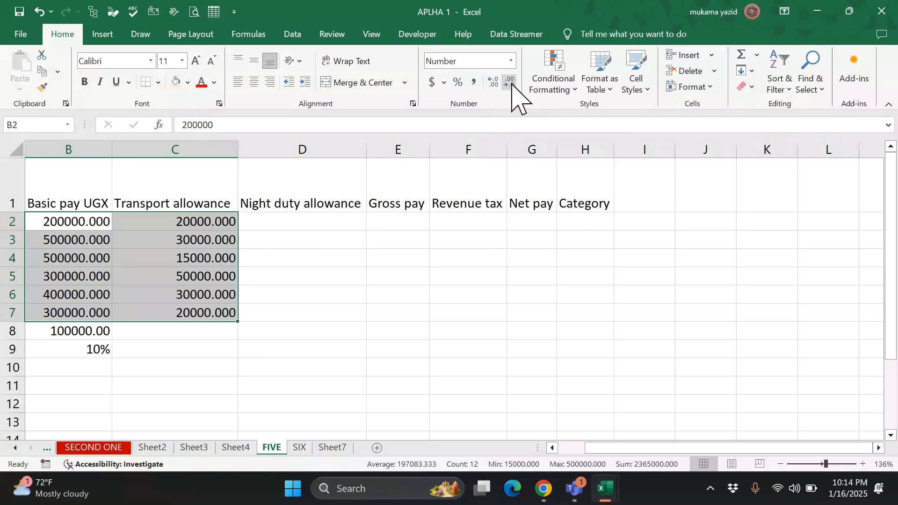
left_click(510, 83)
left_click(511, 82)
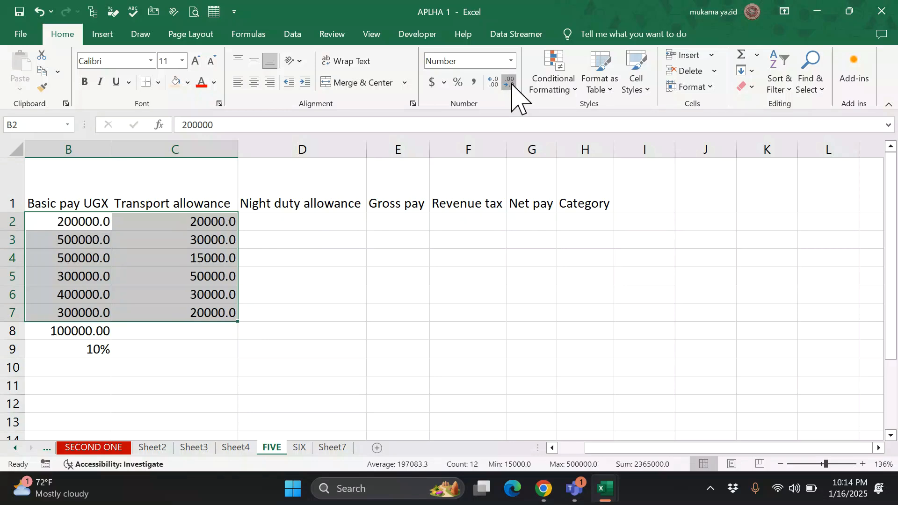
left_click(511, 83)
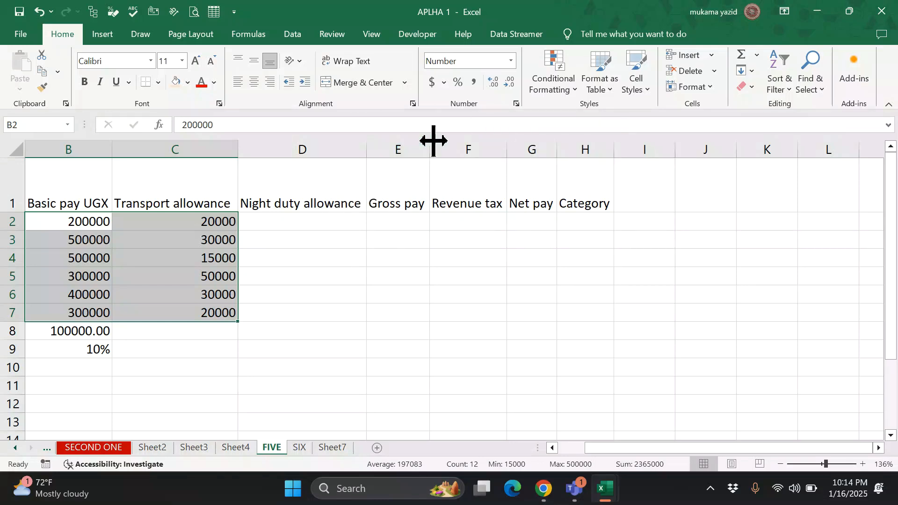
- Try Accounting, then settle on Currency format for B2:C7, e.g. $200,000.00
left_click(512, 62)
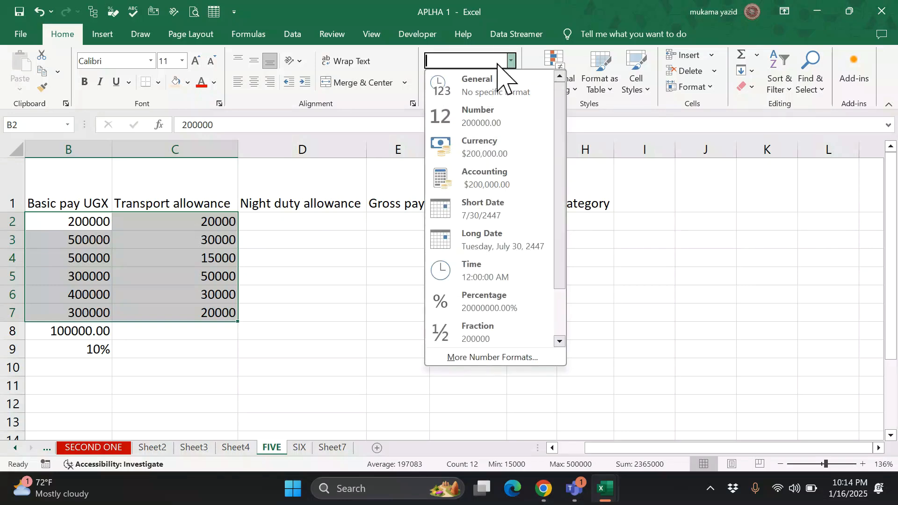
left_click(512, 184)
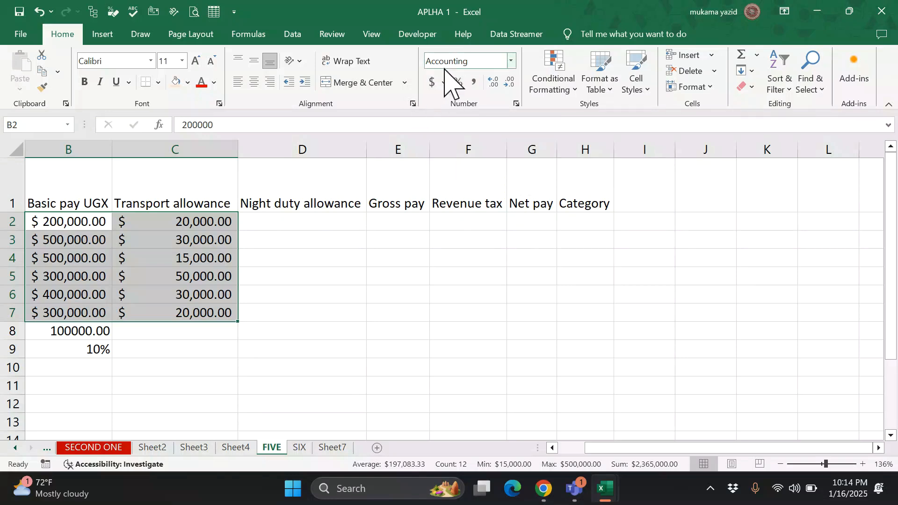
left_click(514, 61)
left_click(497, 146)
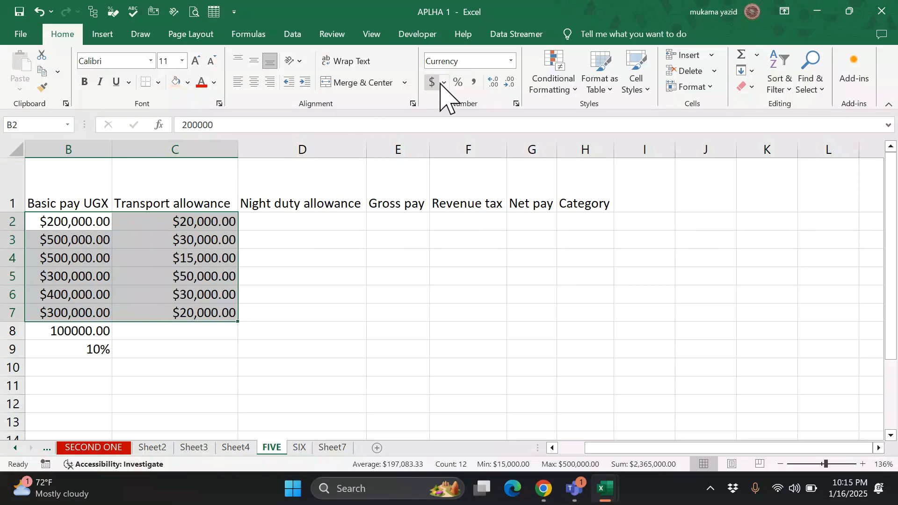
- Set the currency symbol for B2:C7 to UGX in Format Cells, e.g. UGX 200,000.00
left_click(517, 104)
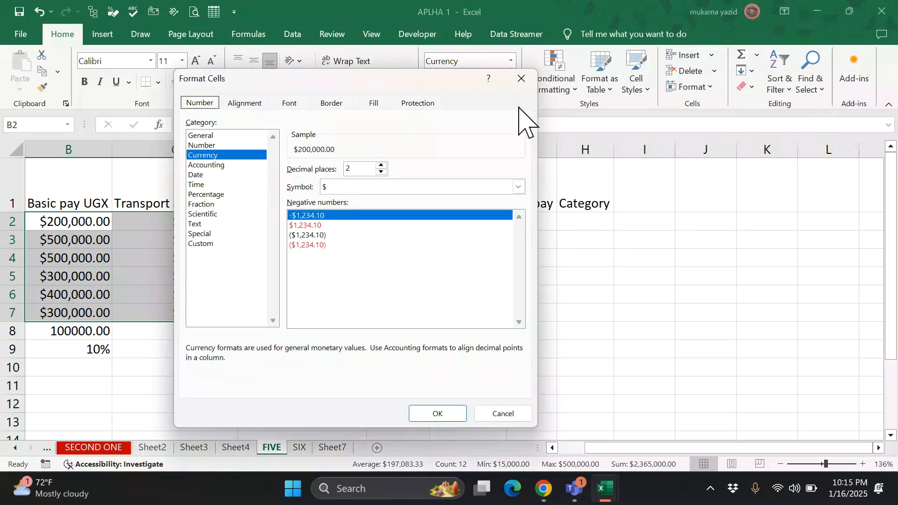
left_click(518, 186)
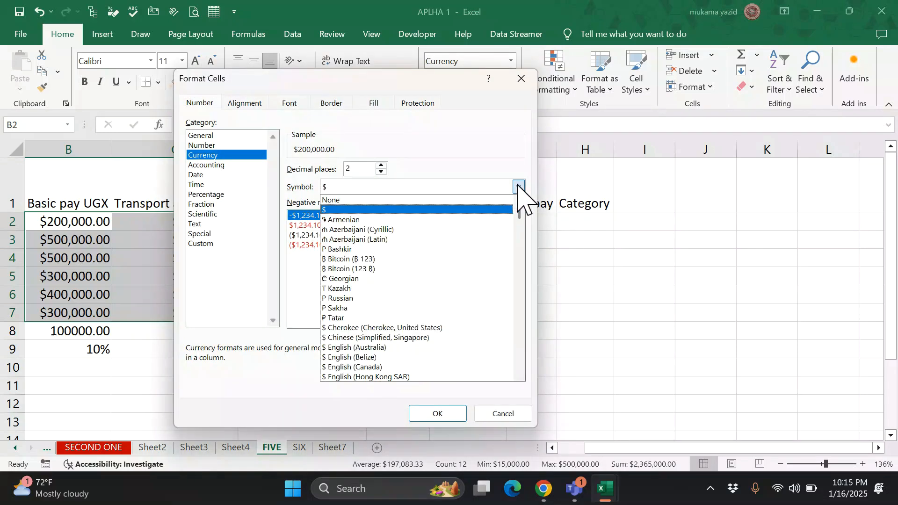
scroll(420, 290, "down", 1)
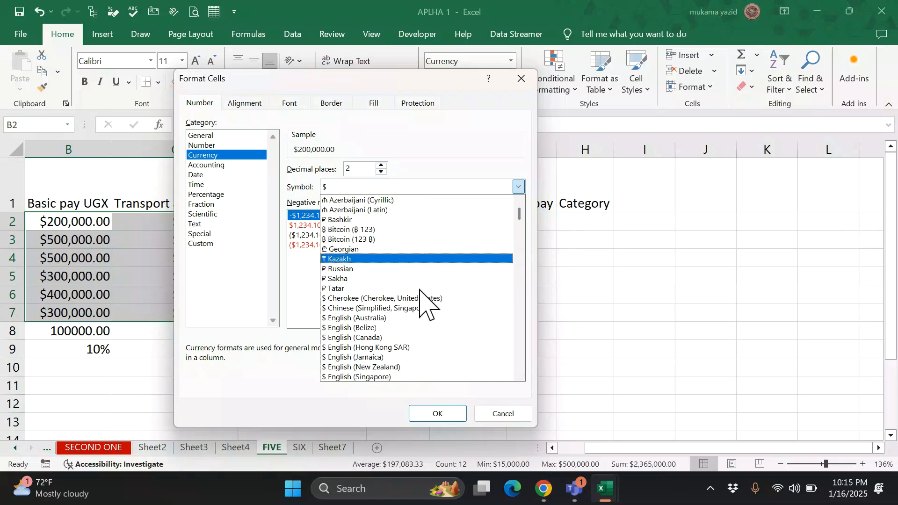
scroll(420, 290, "up", 1)
scroll(420, 291, "down", 3)
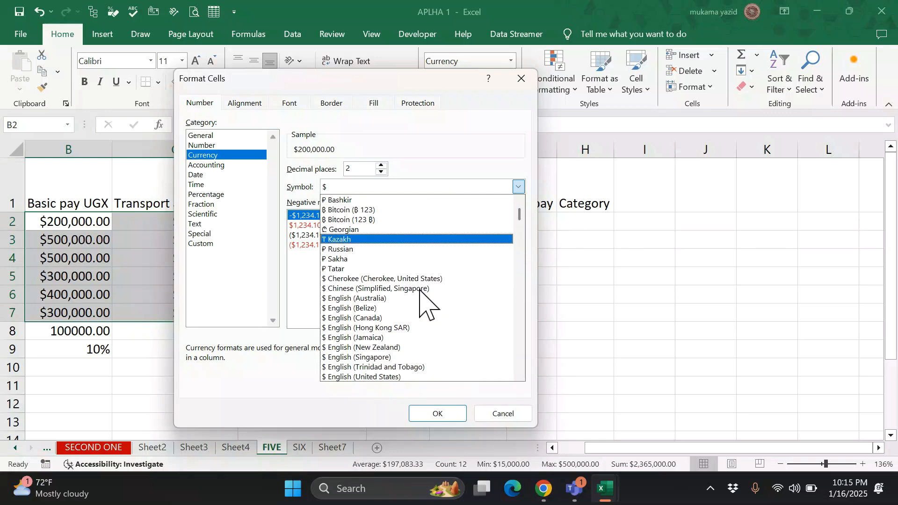
key("t")
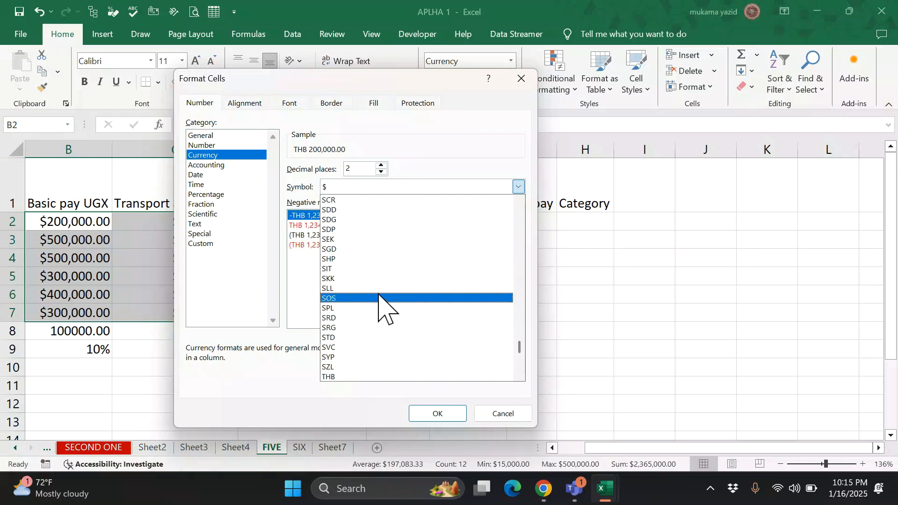
scroll(411, 323, "down", 3)
scroll(412, 333, "down", 1)
key("u")
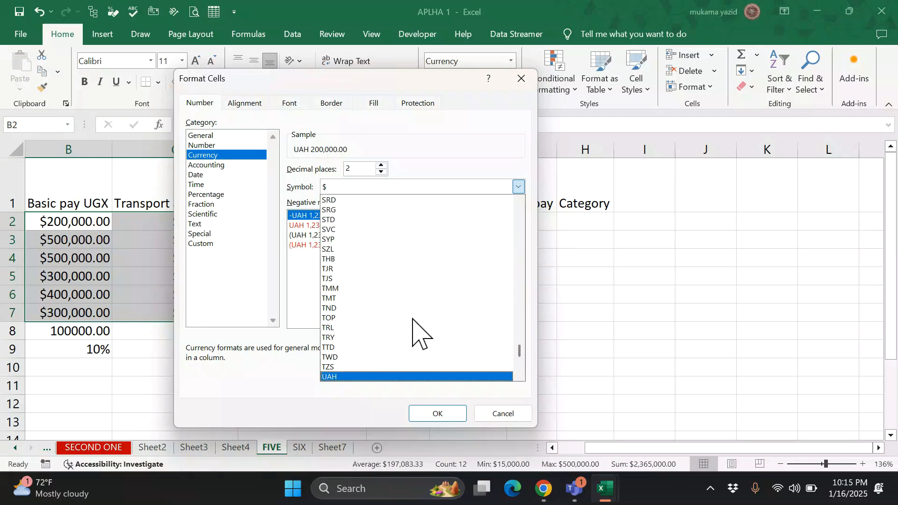
scroll(423, 372, "down", 1)
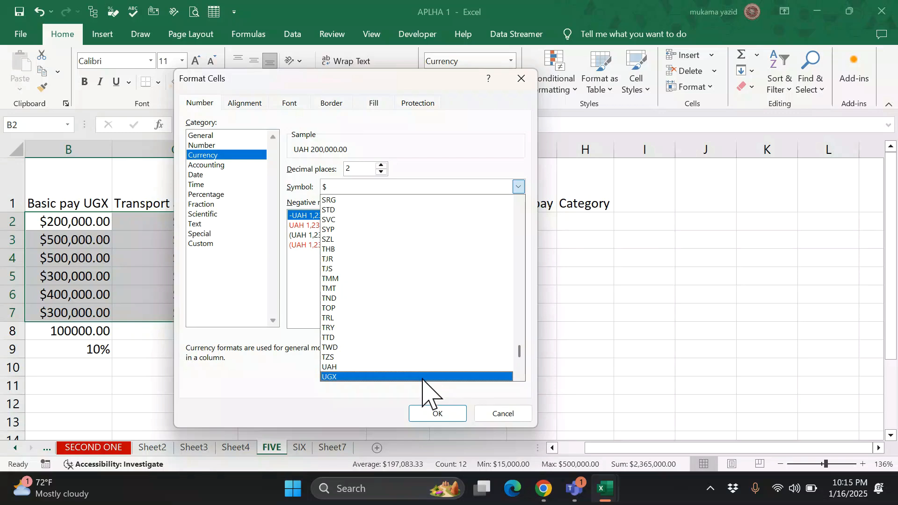
left_click(424, 377)
left_click(437, 413)
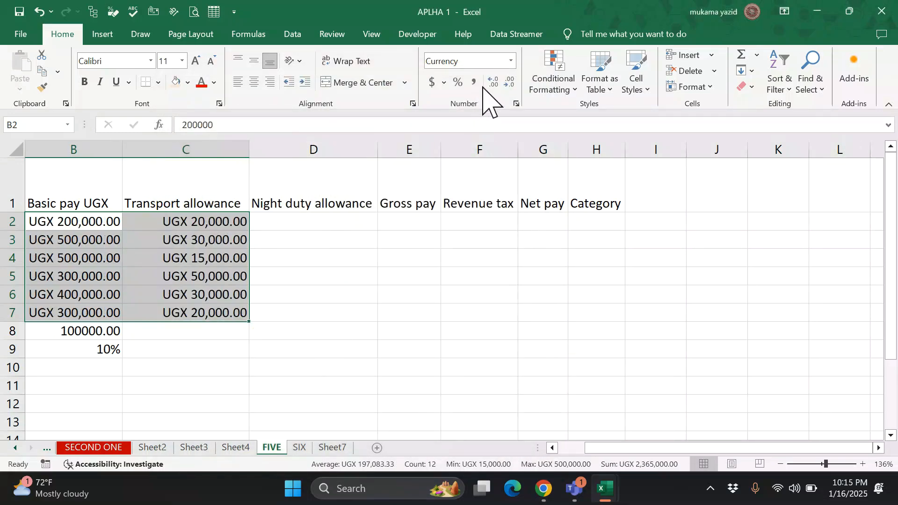
- Remove the decimal places from the UGX pay amounts
left_click(505, 81)
left_click(505, 82)
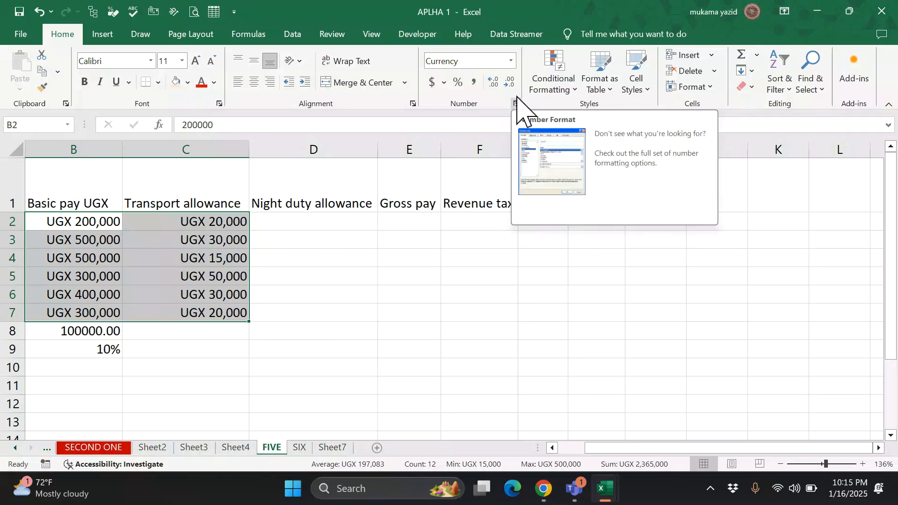
left_click(511, 60)
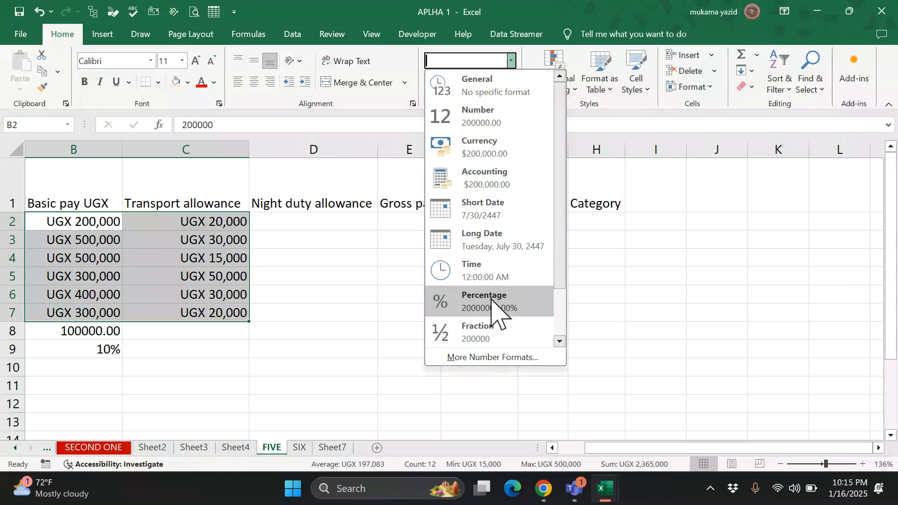
key("Escape")
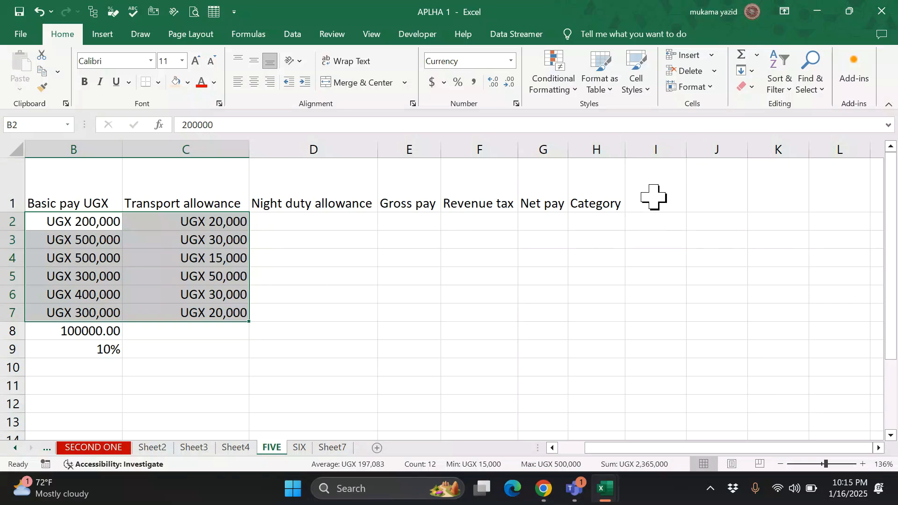
- Format column I as Percentage and enter 1% and 2% in I2:I3
left_click(649, 147)
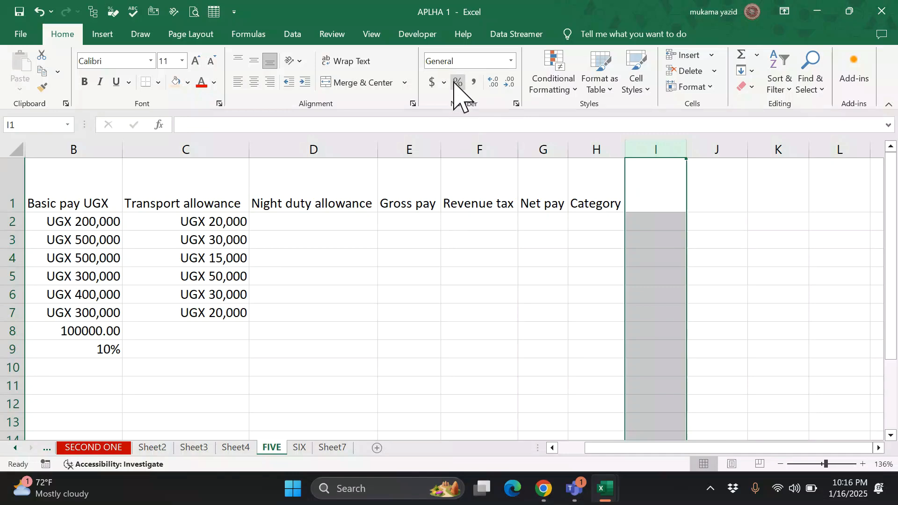
left_click(512, 61)
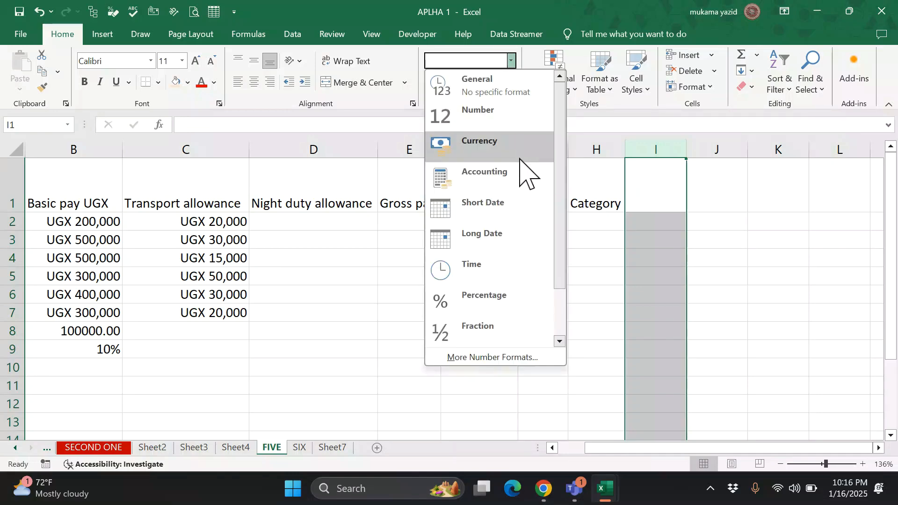
left_click(532, 303)
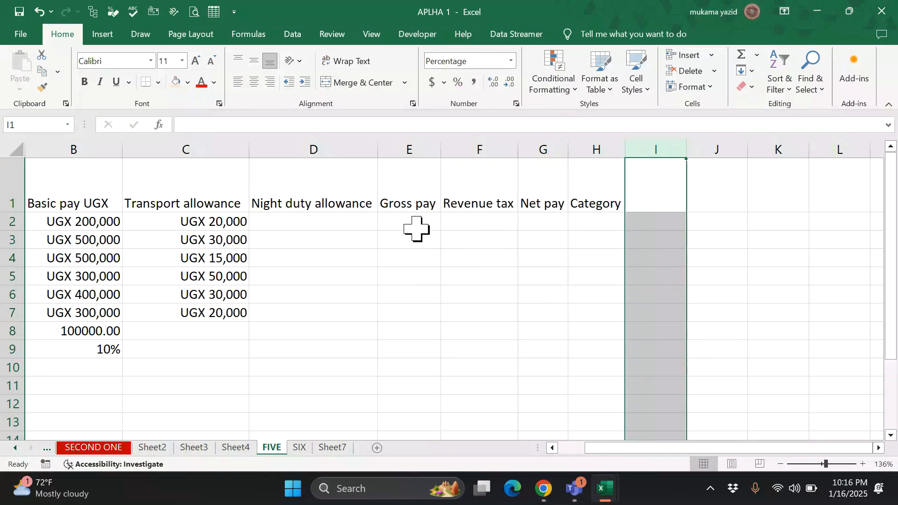
left_click(761, 206)
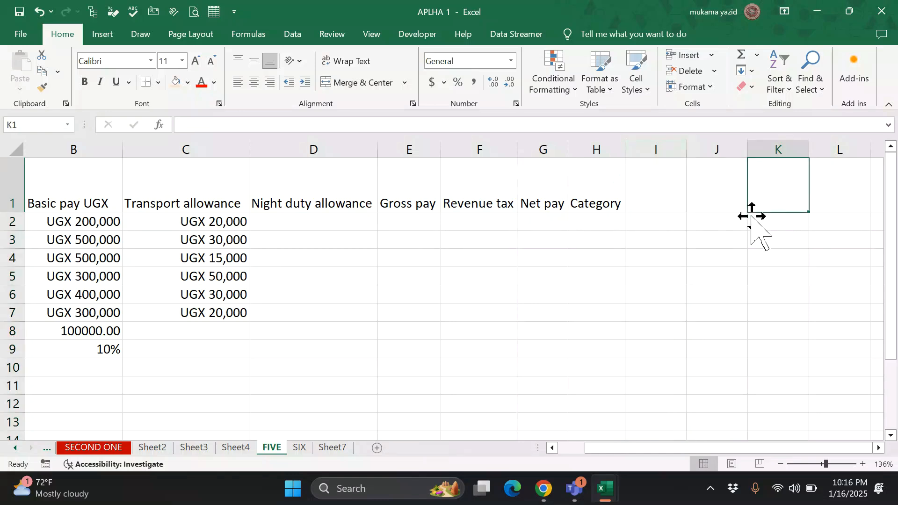
left_click(651, 227)
type("1")
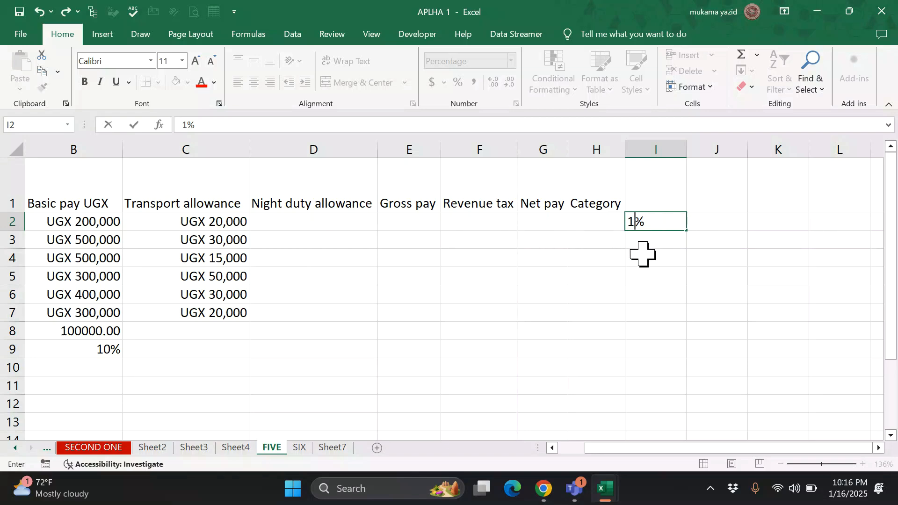
left_click(637, 238)
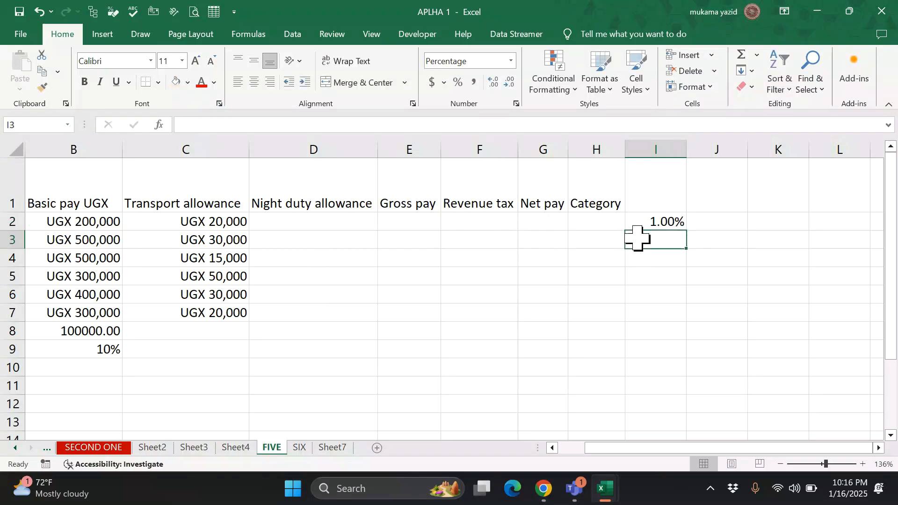
type("2")
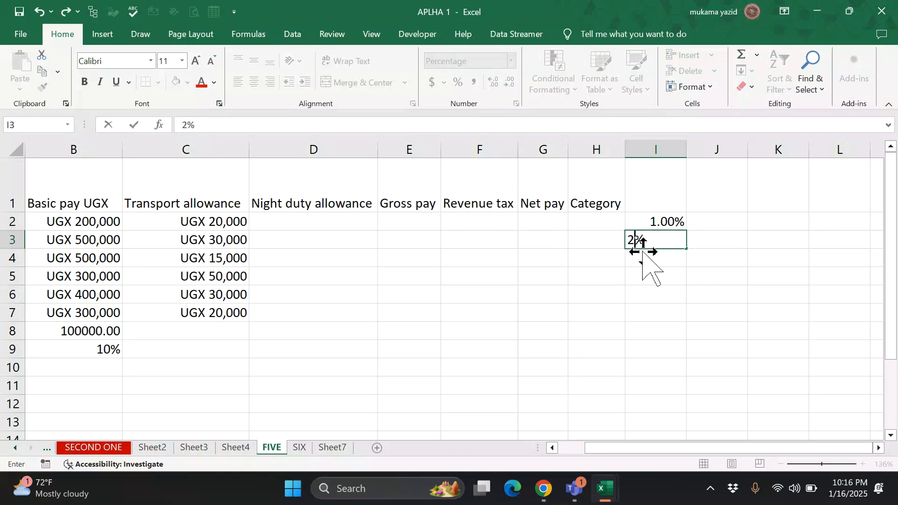
left_click(656, 272)
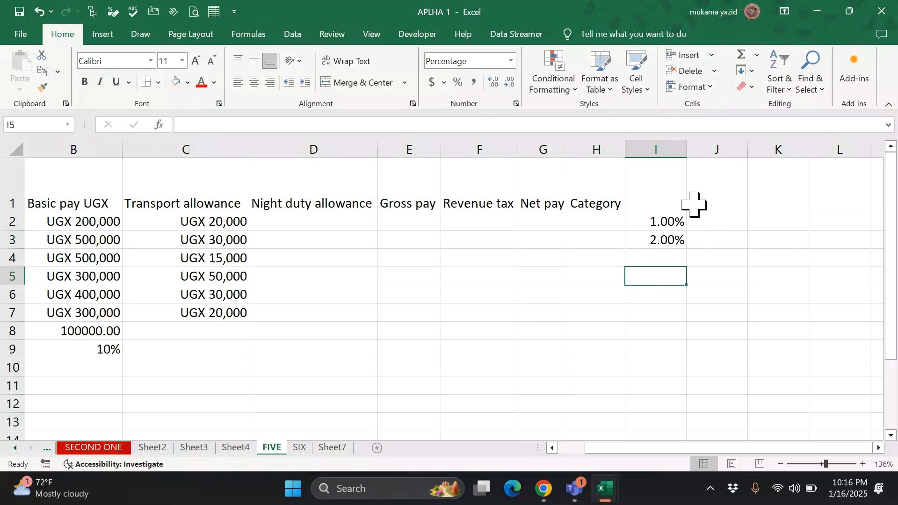
- Enter 1 and 2 in J2:J3, then format column J as Percentage (100.00%, 200.00%)
left_click(727, 199)
left_click(729, 222)
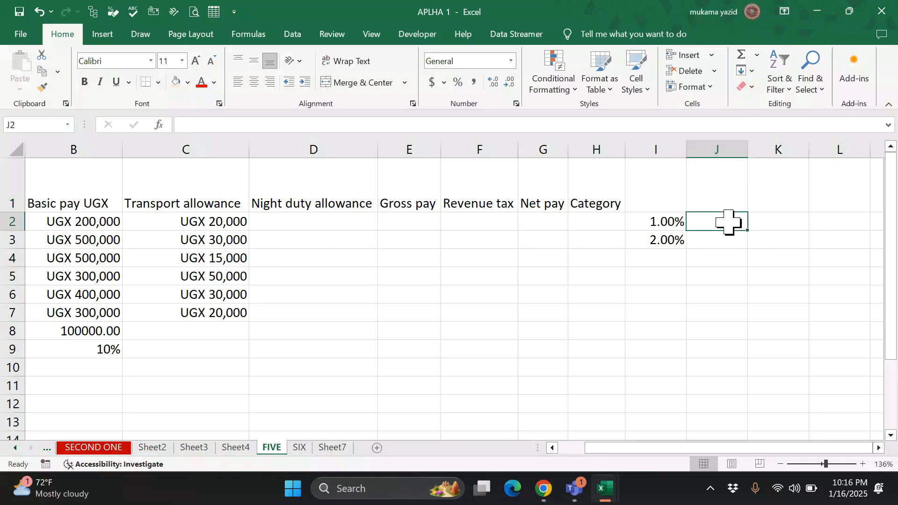
type("1")
left_click(726, 241)
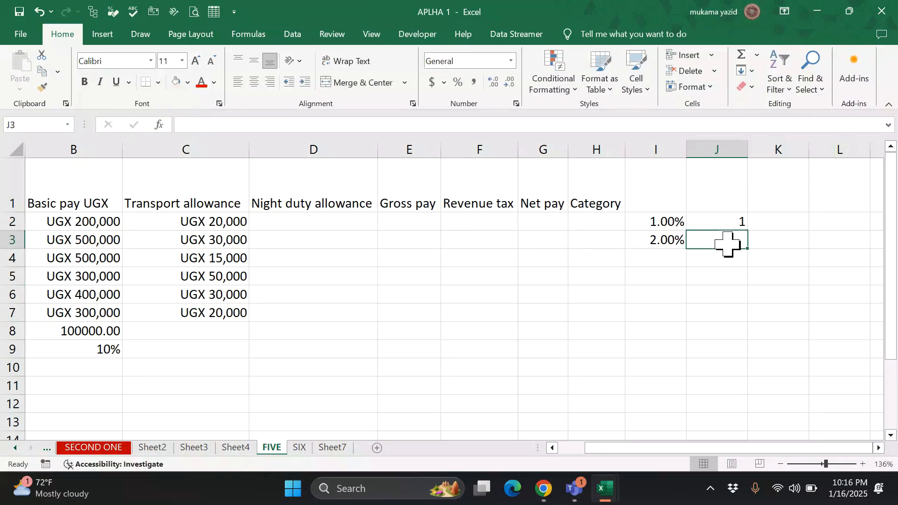
type("2")
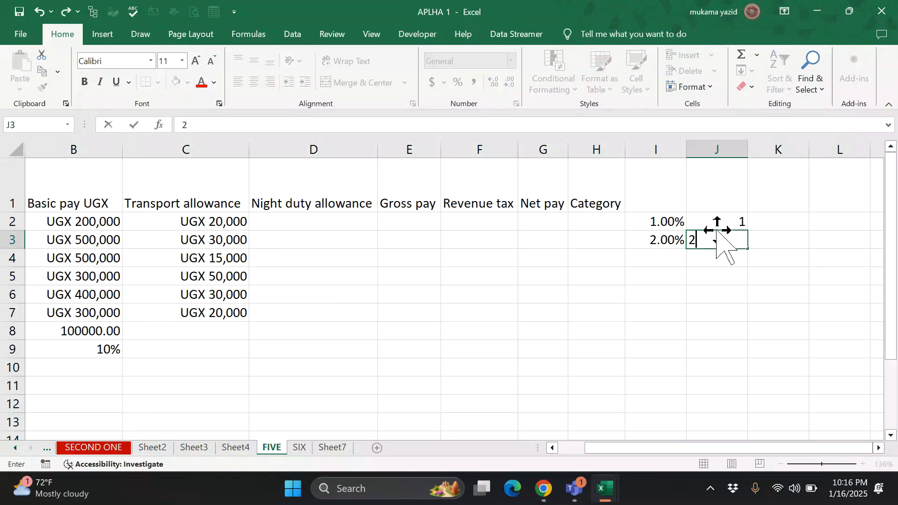
left_click(724, 209)
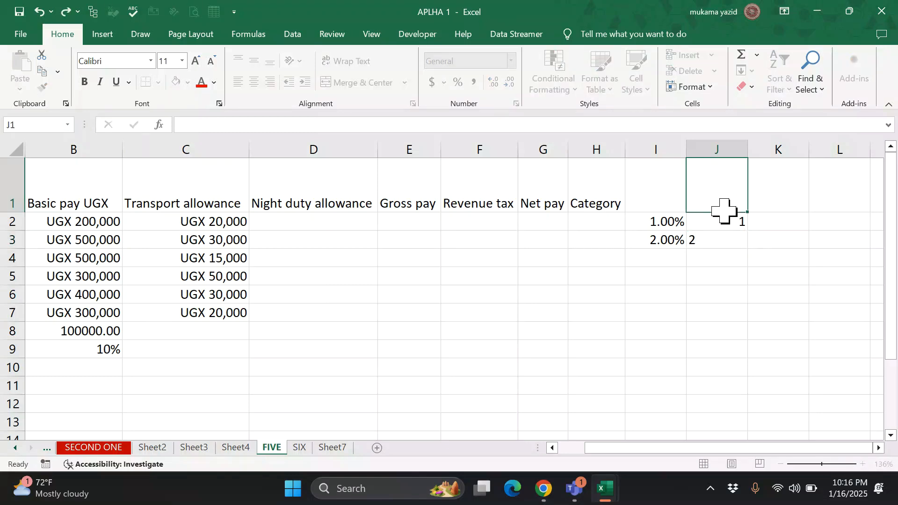
left_click(716, 149)
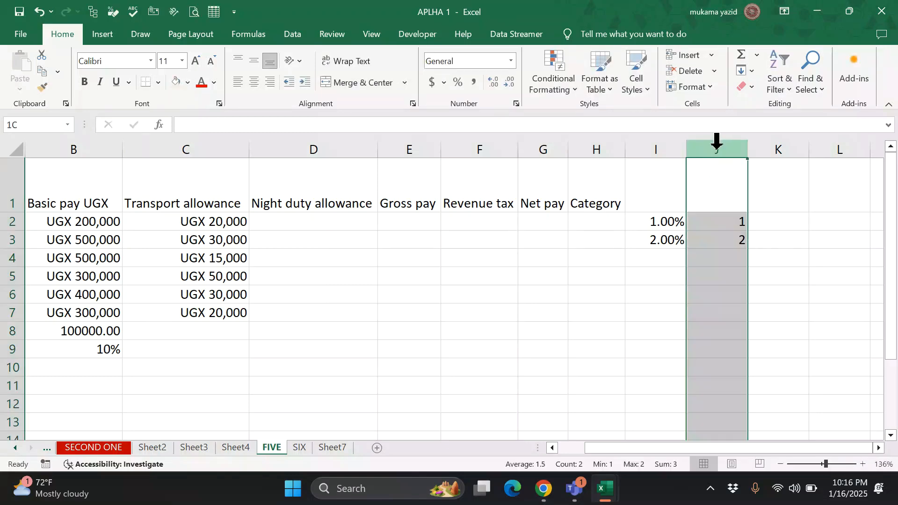
left_click(512, 61)
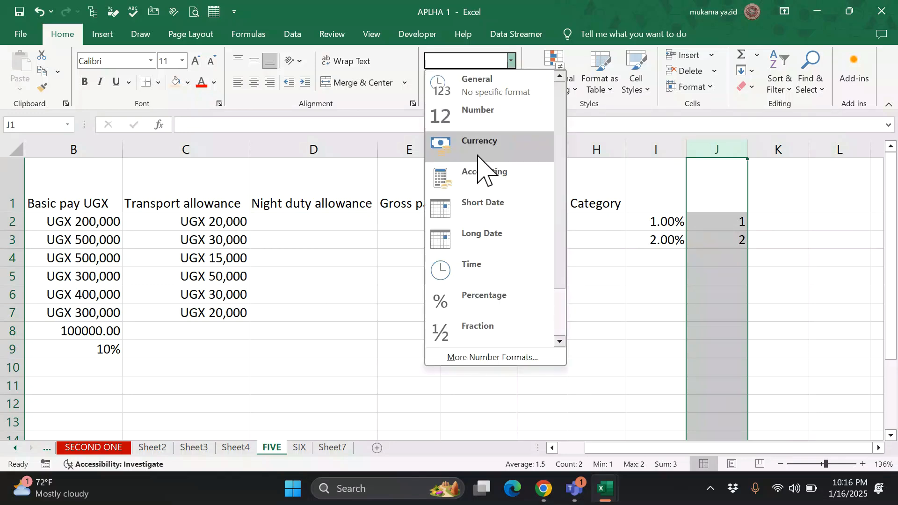
left_click(500, 299)
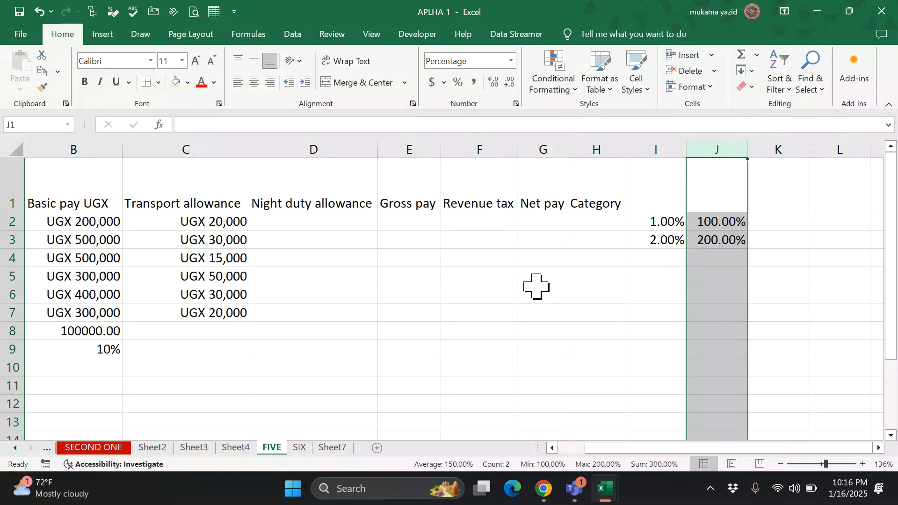
left_click(768, 238)
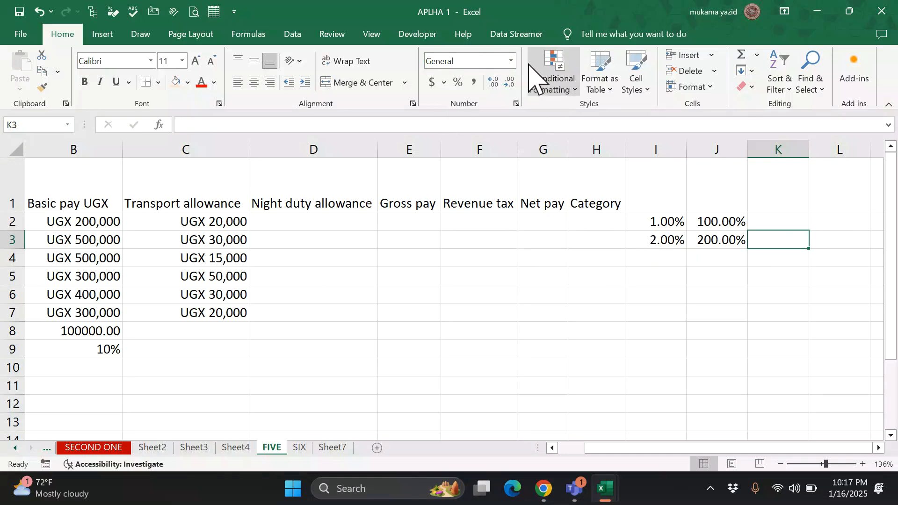
left_click(459, 276)
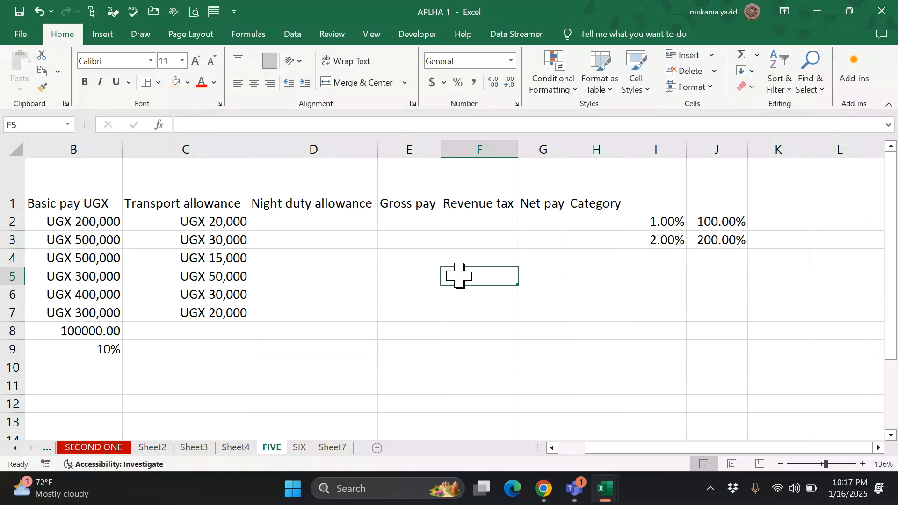
- Enter =NOW() in F5 to show the current date and time, 1/16/2025 22:17
type("=")
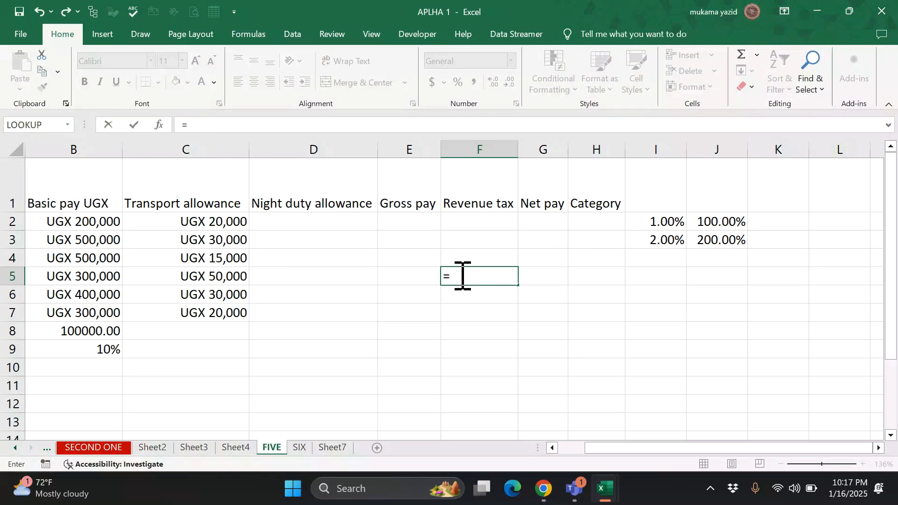
type("no")
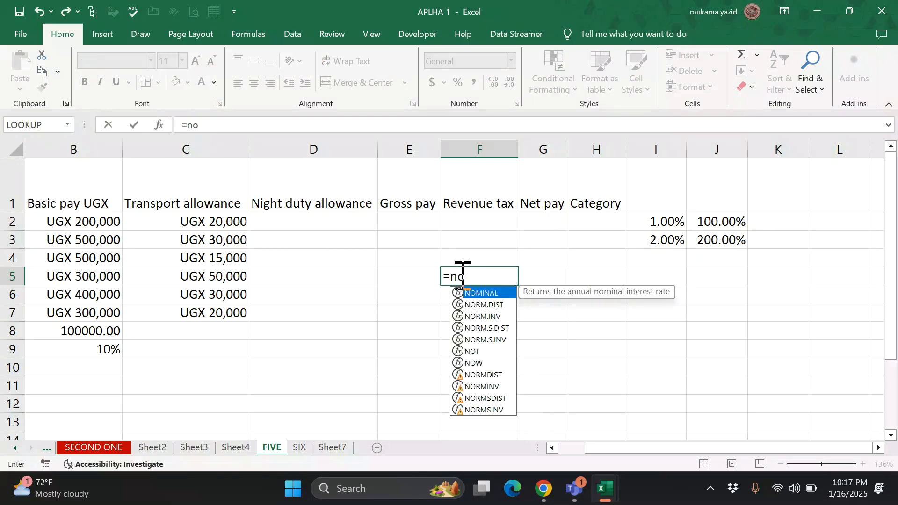
type("w")
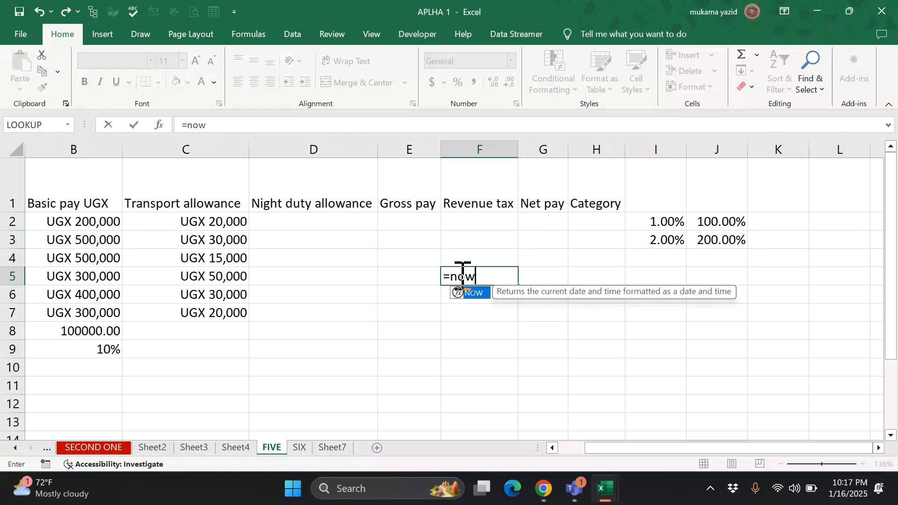
key("Tab")
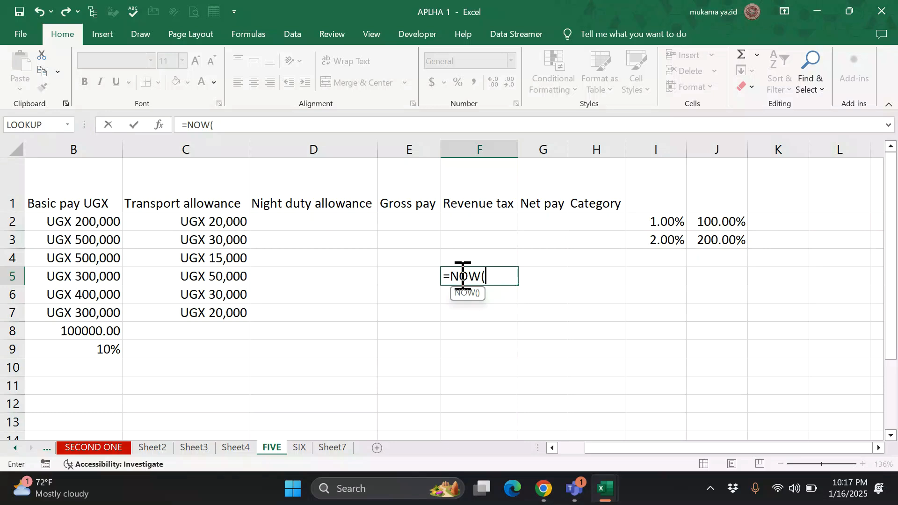
type(")")
key("Return")
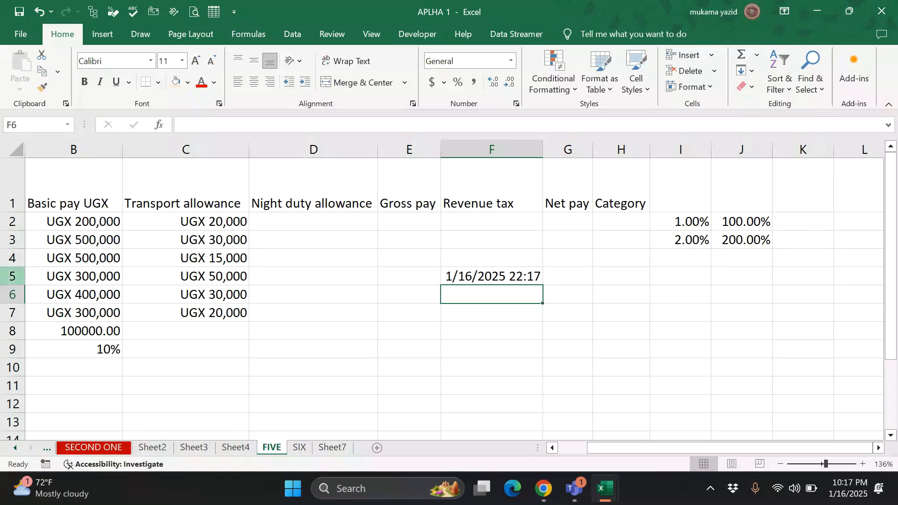
- Widen column F and format F5 as Short Date
left_click_drag(541, 146, 568, 143)
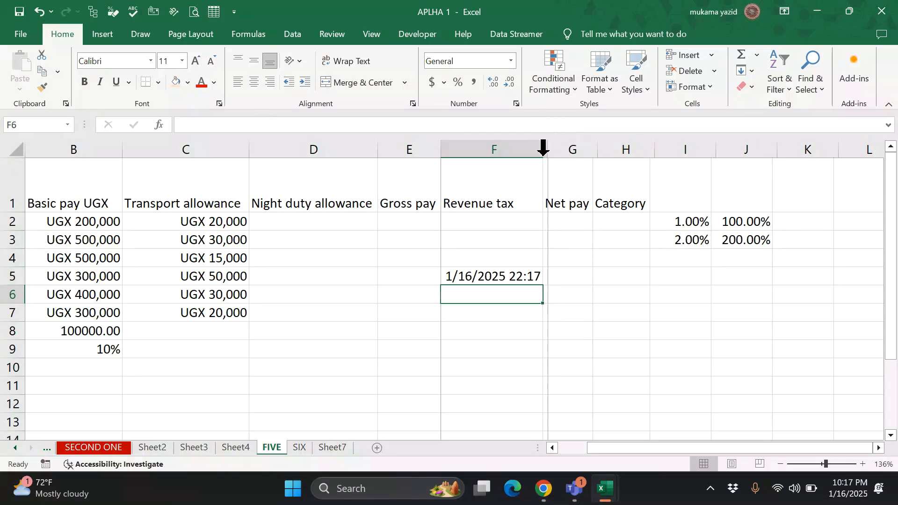
left_click(509, 276)
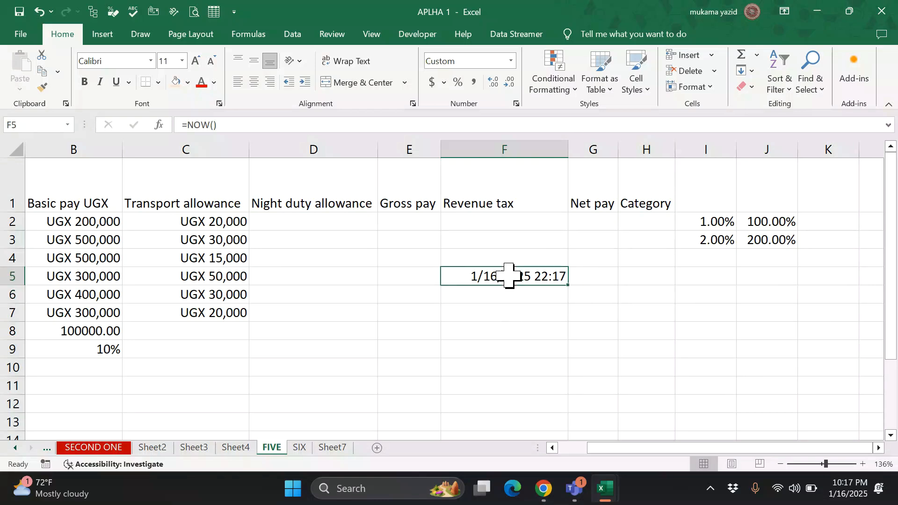
left_click(513, 61)
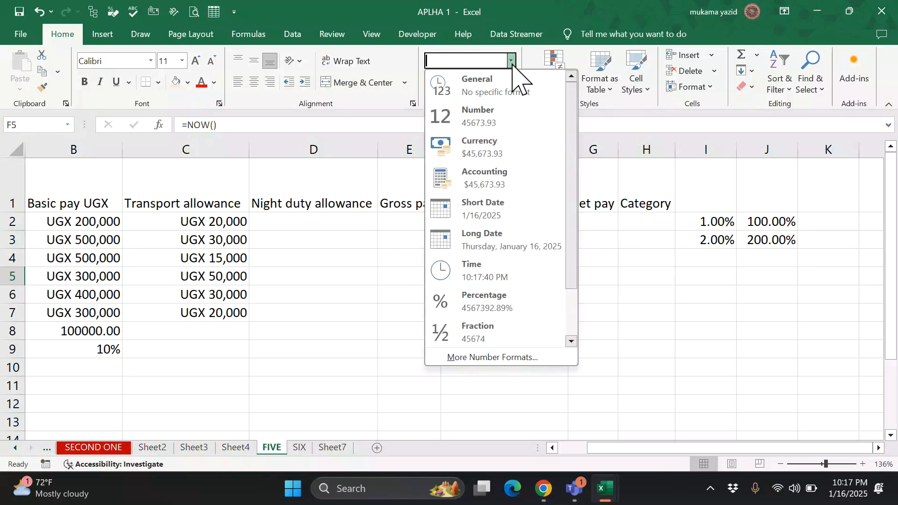
left_click(490, 216)
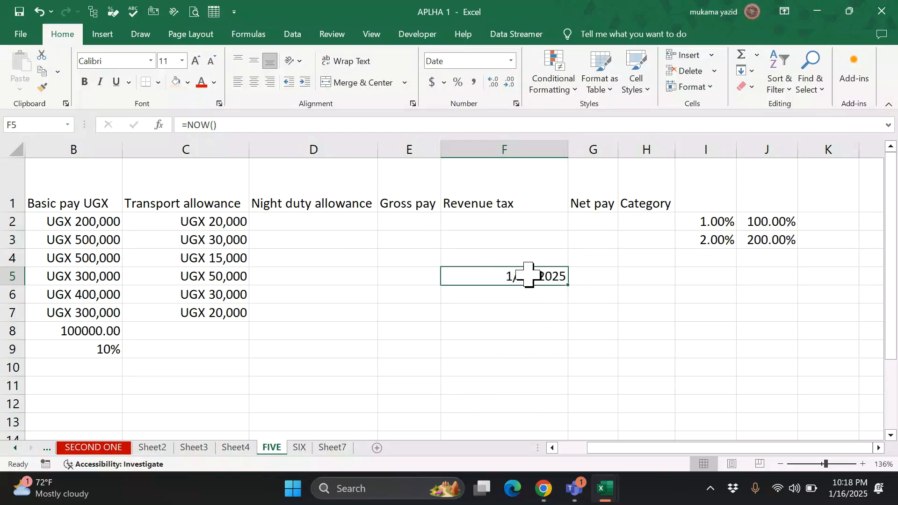
- Try Long Date on F5 with column F autofitted, then undo back to 1/16/2025
left_click(511, 61)
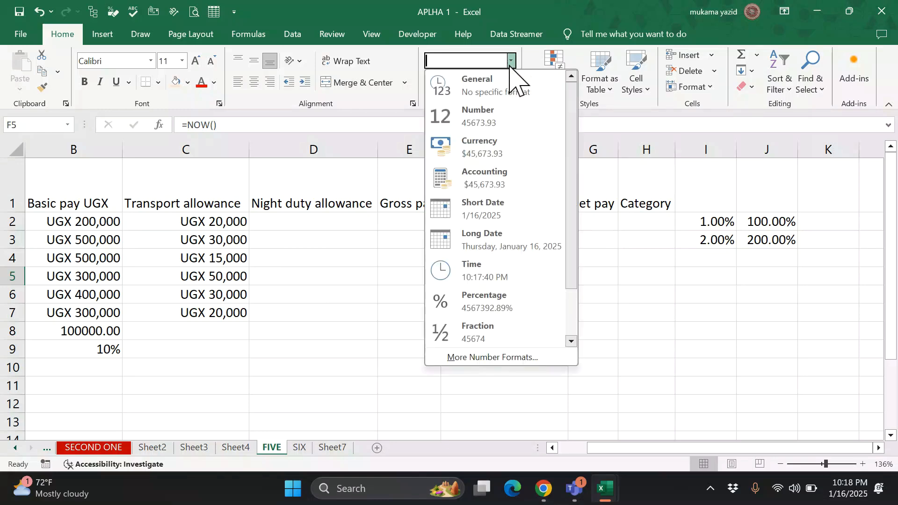
left_click(511, 241)
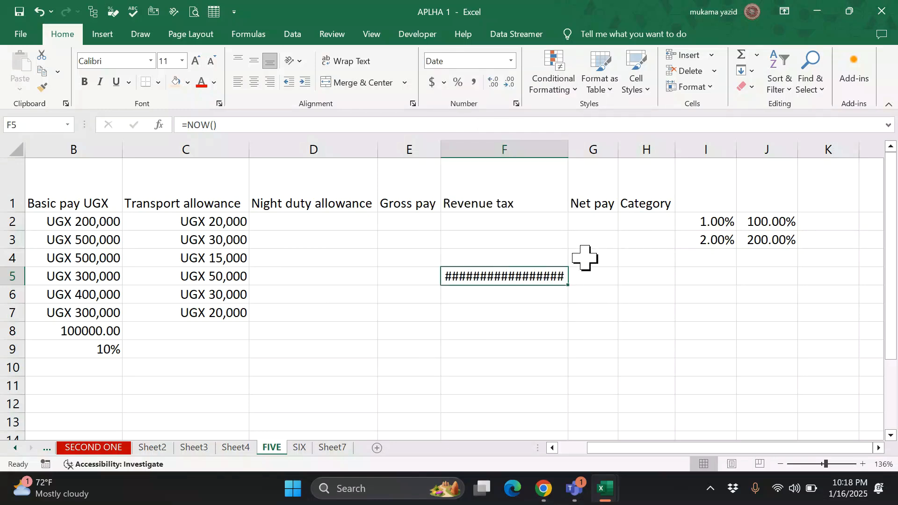
double_click(569, 152)
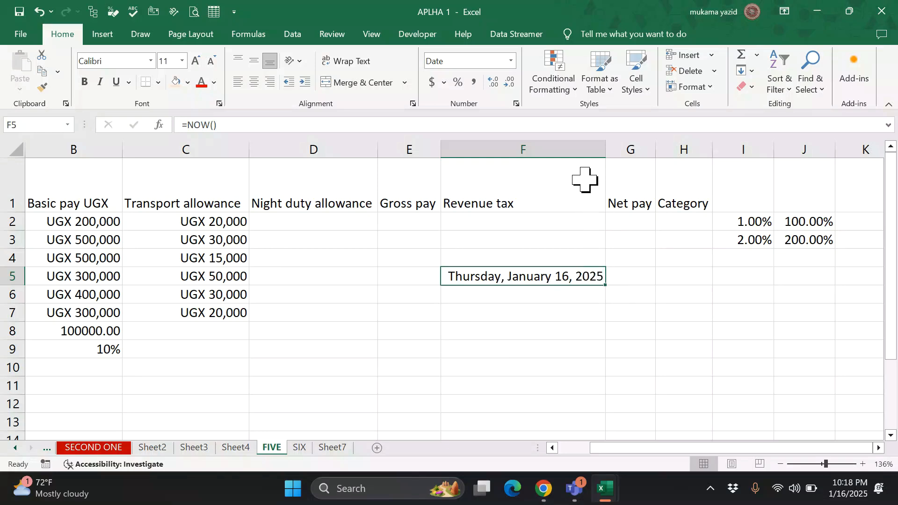
left_click(511, 61)
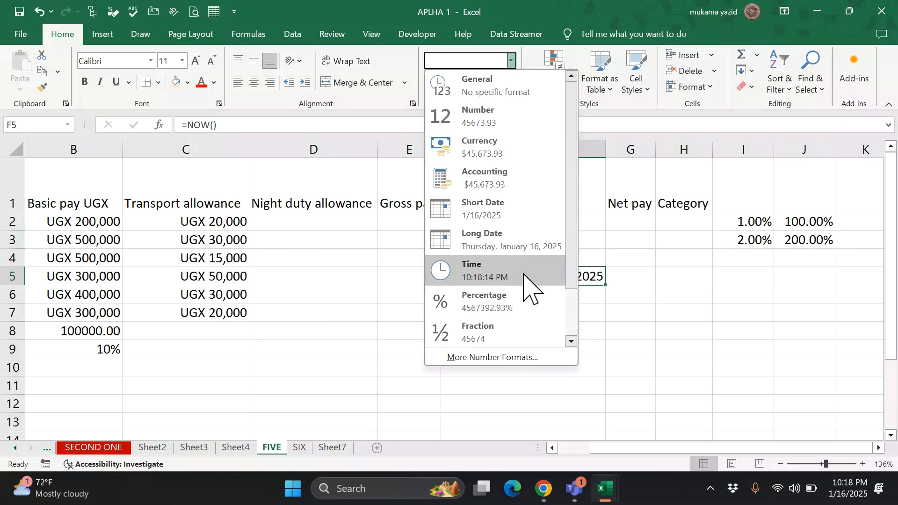
left_click(525, 226)
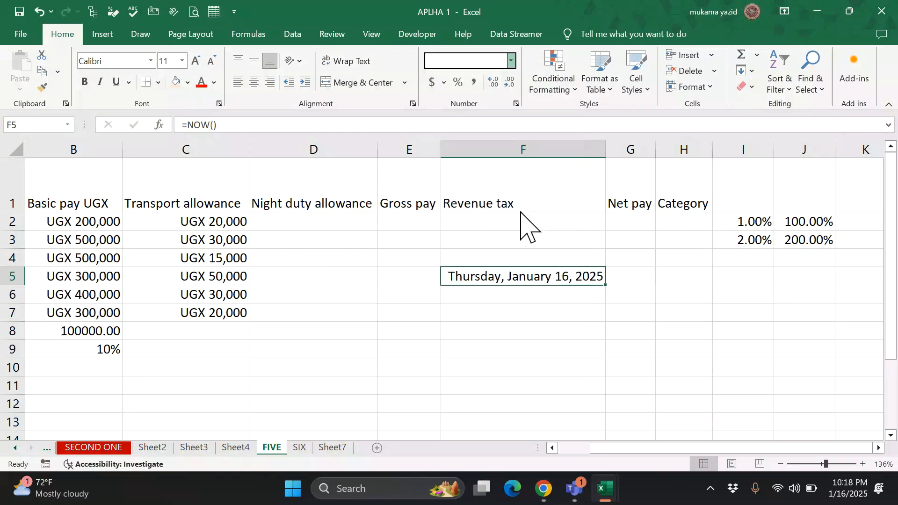
key("ctrl+z")
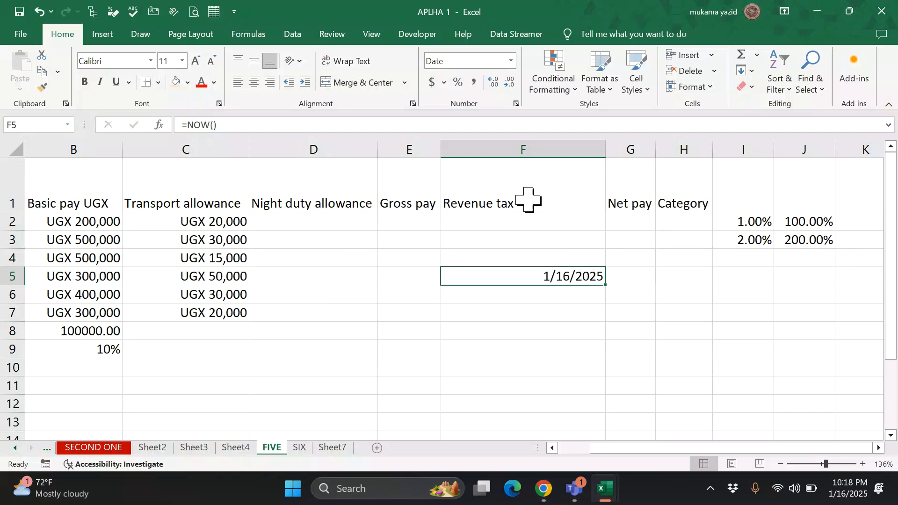
left_click(512, 61)
left_click(585, 261)
- Apply the Text number format to header cells B1:F1, Basic pay UGX through Revenue tax
left_click_drag(569, 243, 632, 407)
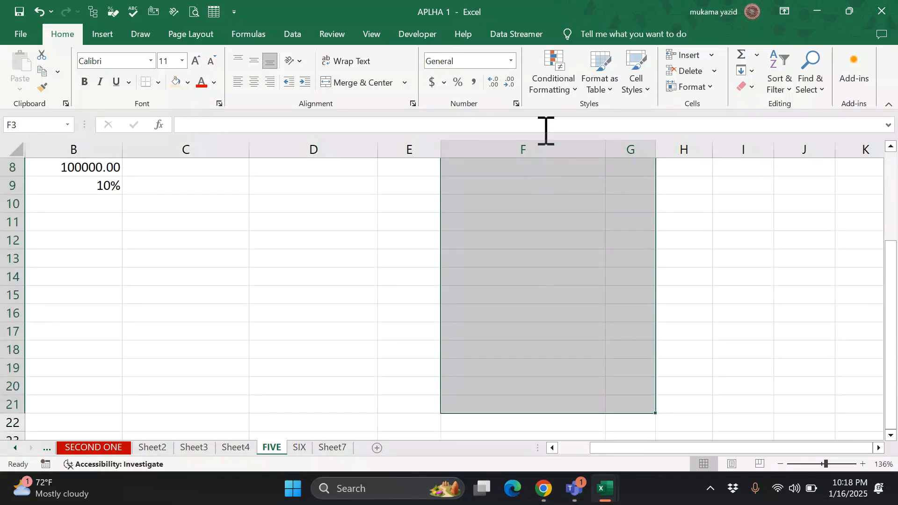
left_click(512, 61)
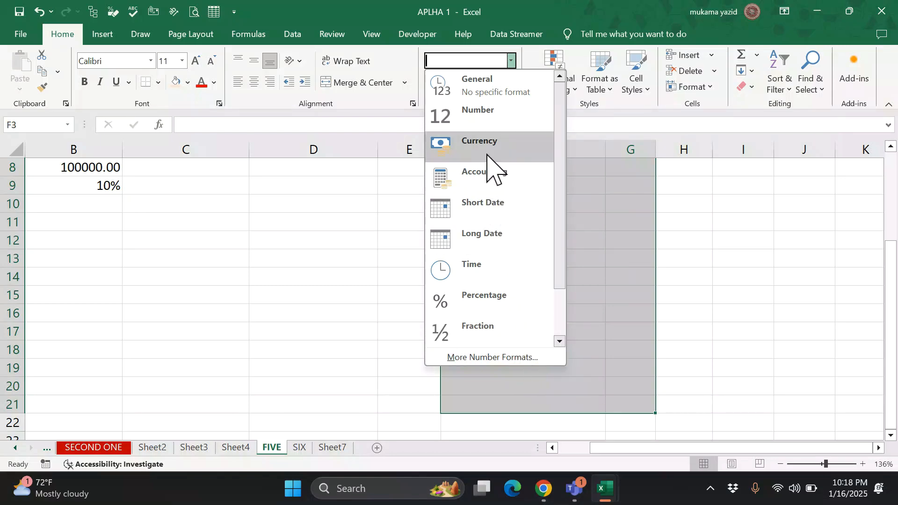
scroll(510, 168, "down", 1)
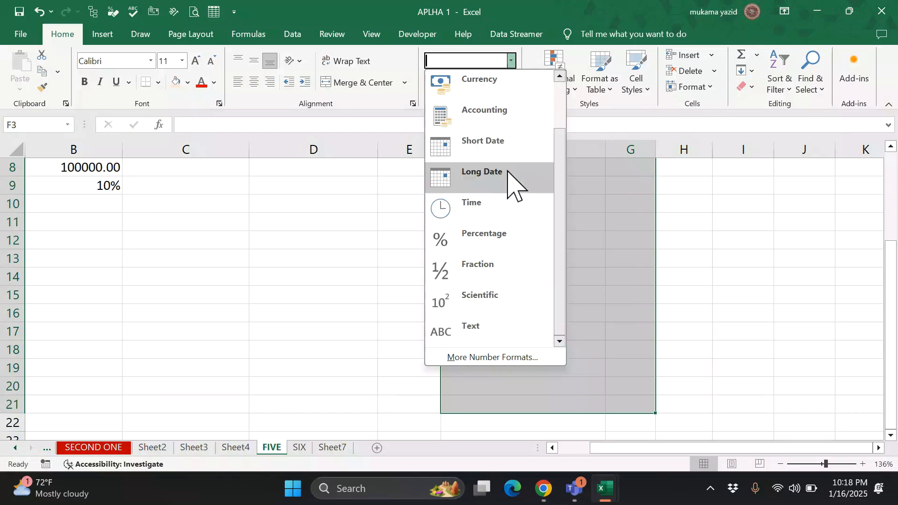
scroll(283, 264, "up", 3)
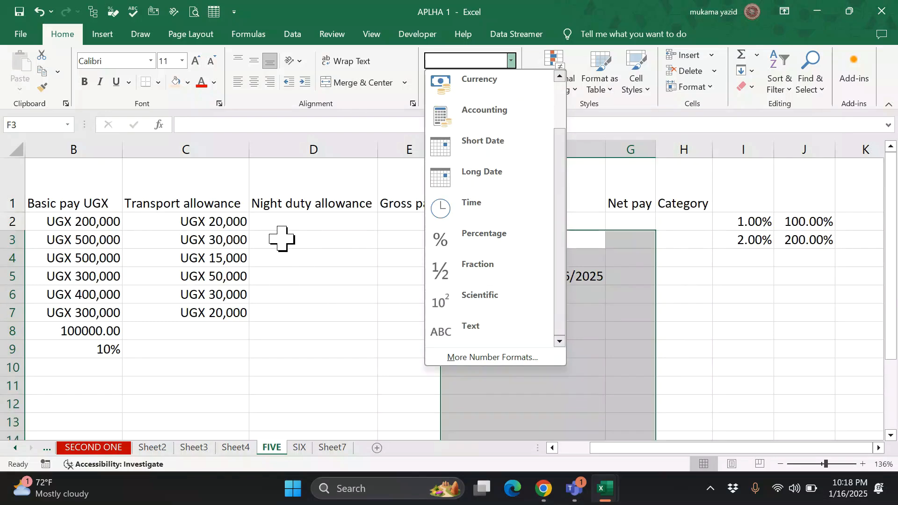
left_click(95, 197)
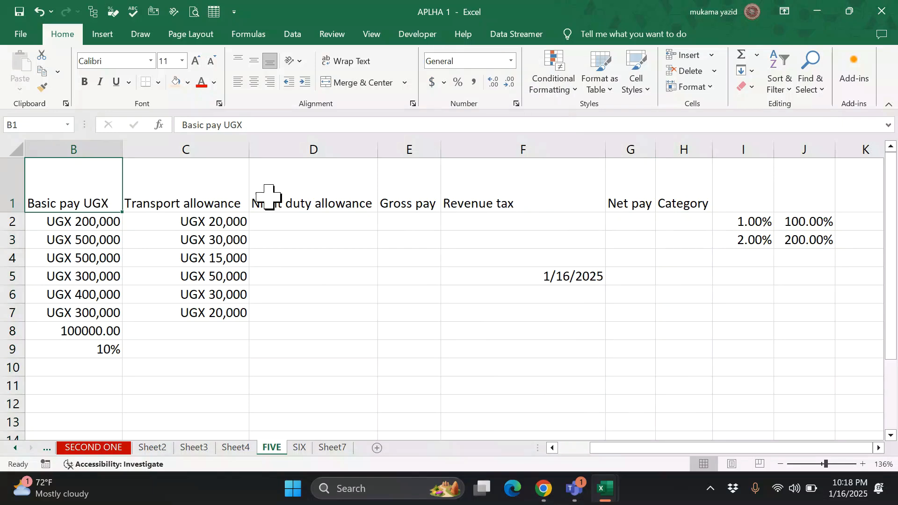
left_click_drag(101, 180, 479, 178)
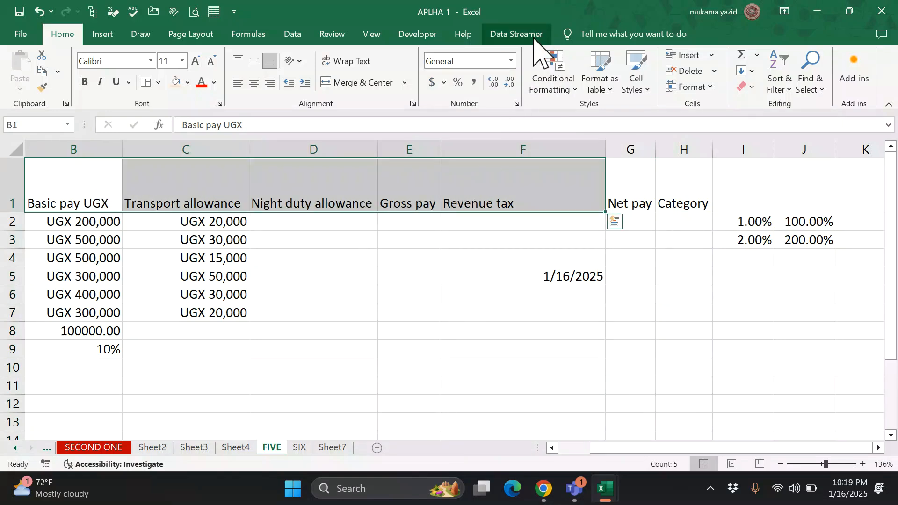
left_click(511, 61)
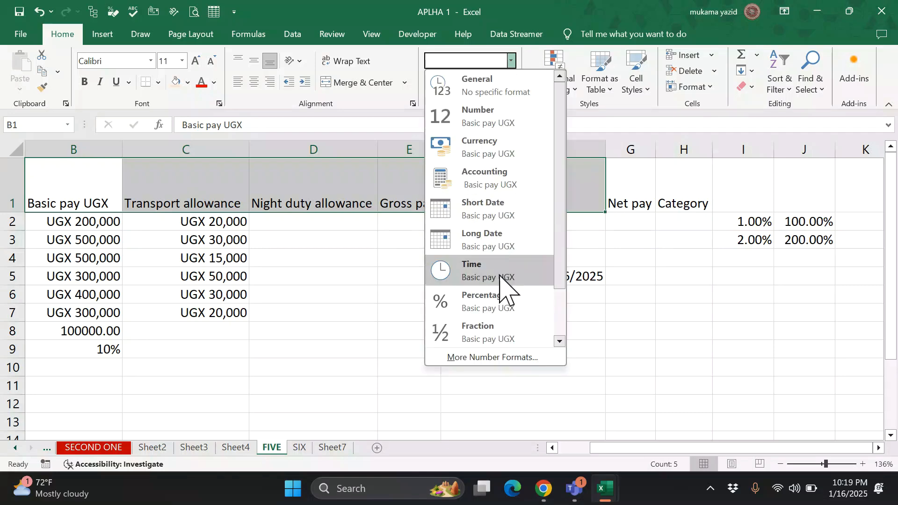
scroll(501, 291, "down", 1)
left_click(501, 335)
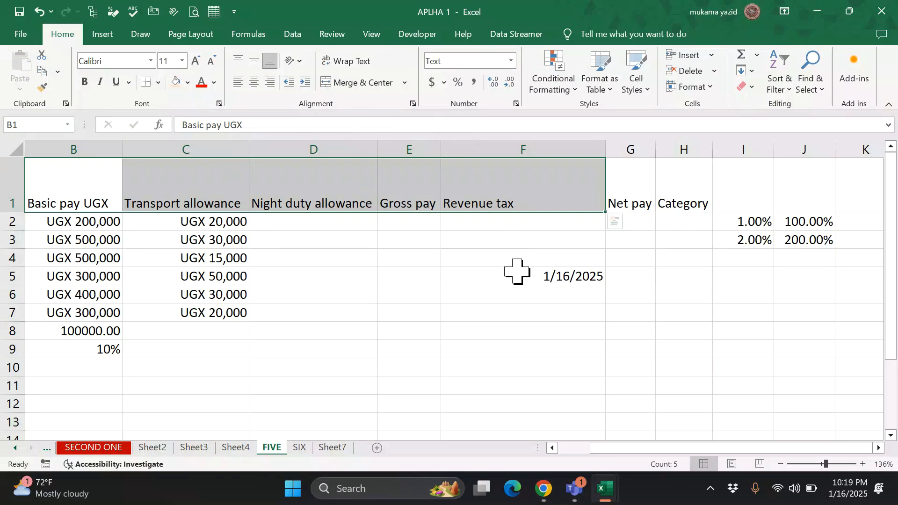
- Fill in F7 and enter the date 1/12/2009 in H8
left_click(539, 318)
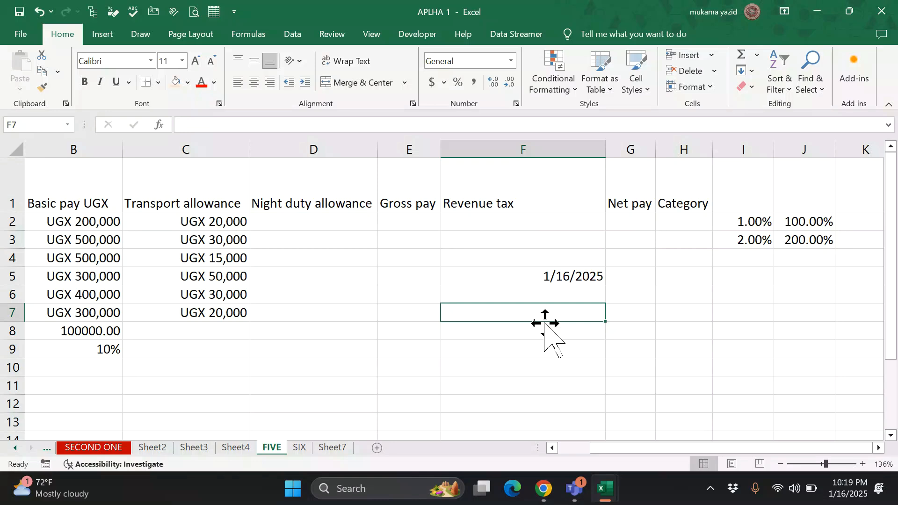
type("w")
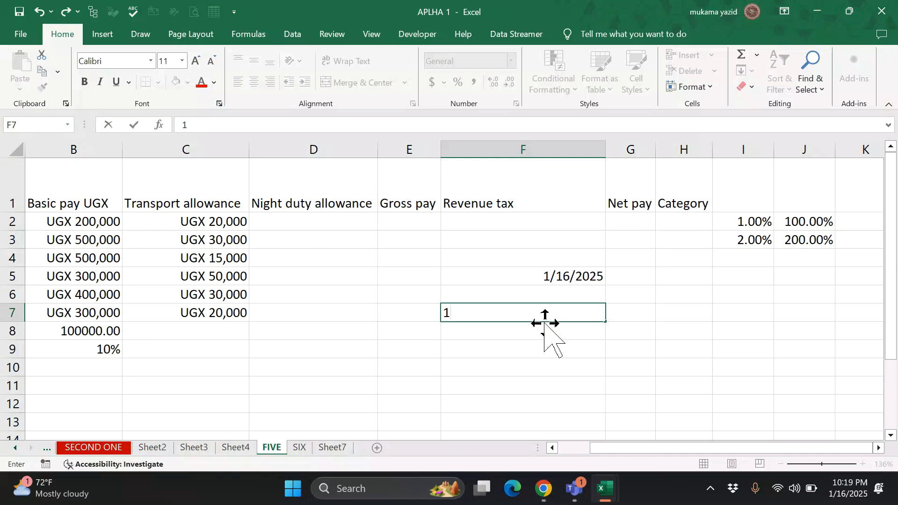
left_click(682, 332)
type("1")
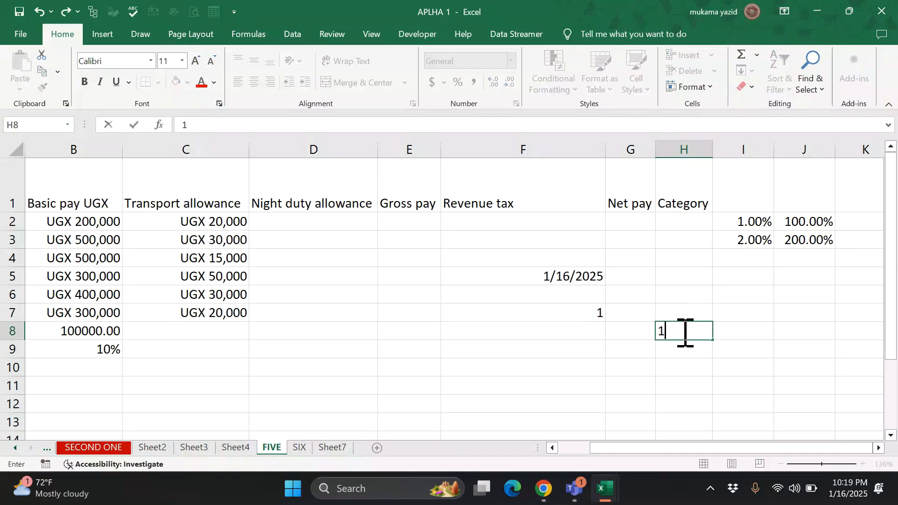
type("/12/2009")
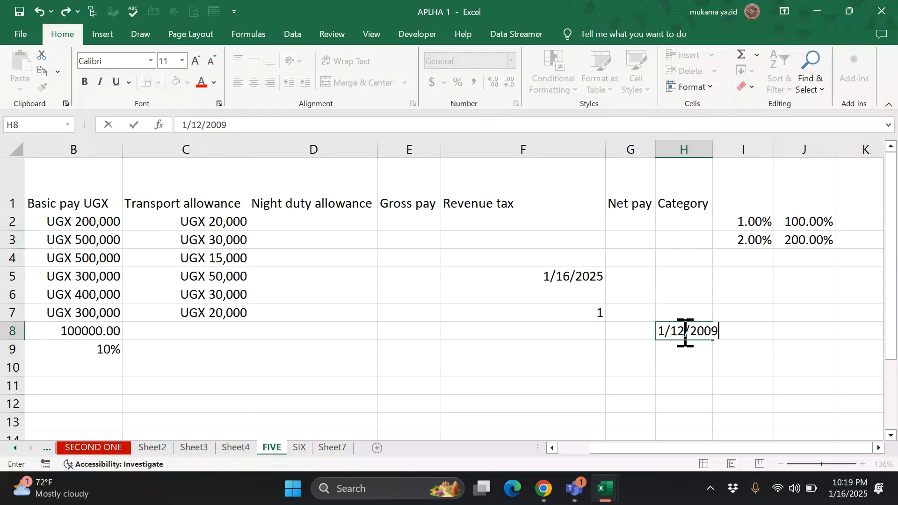
key("Return")
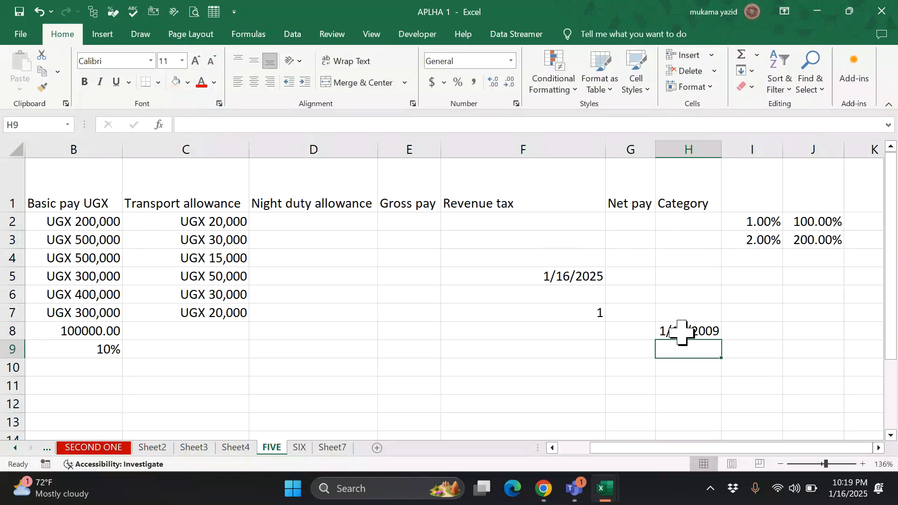
- Format H8 as Long Date, showing Monday, January 12, 2009
left_click(706, 331)
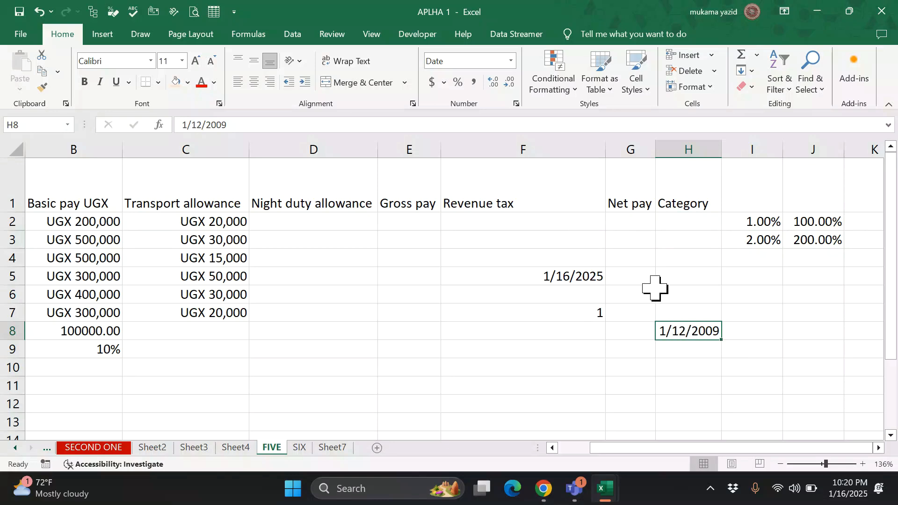
left_click(511, 66)
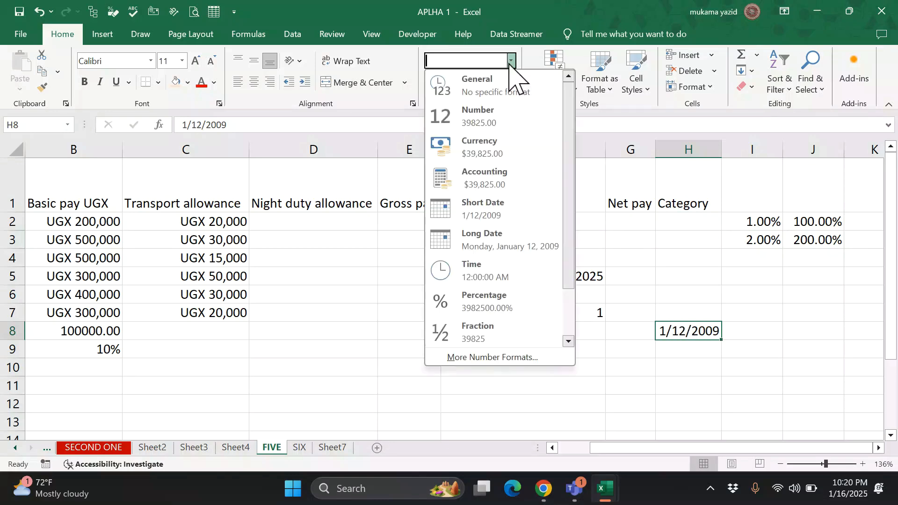
left_click(529, 244)
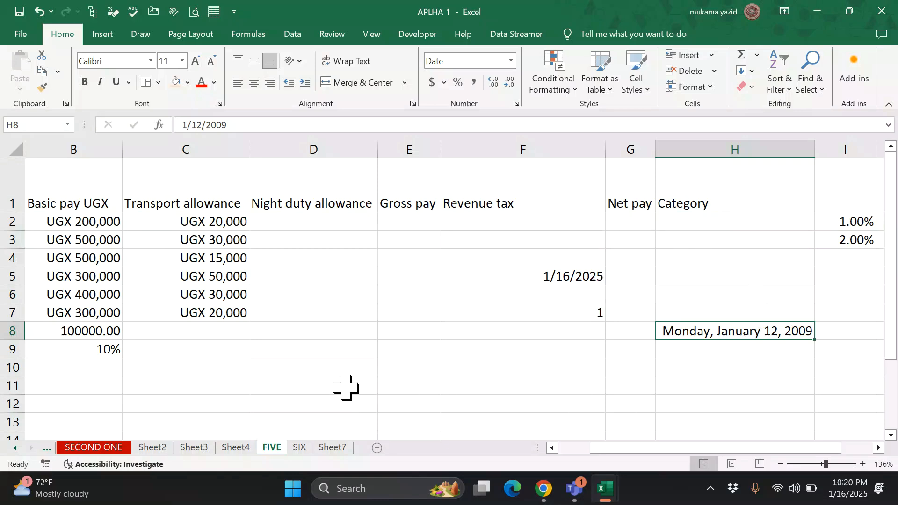
left_click(284, 389)
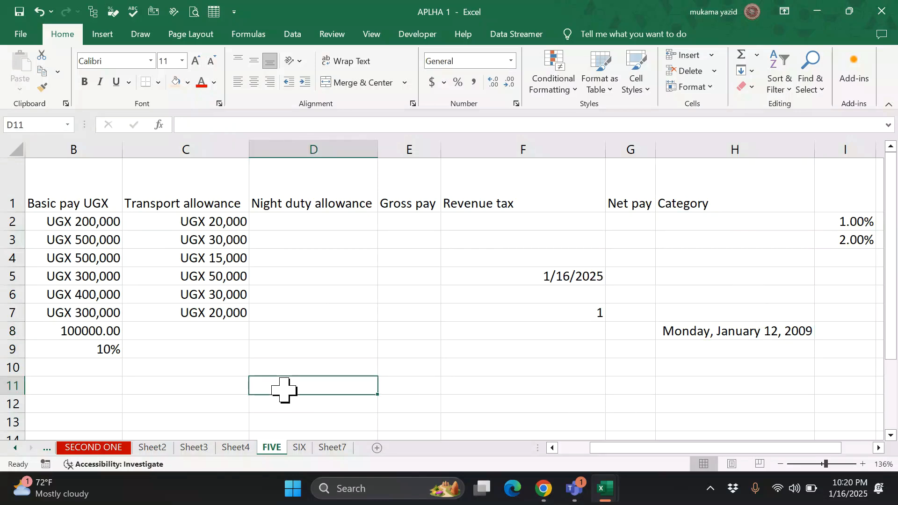
- Enter 222 in D11 and format it as Short Date so it shows 8/9/1900
type("222")
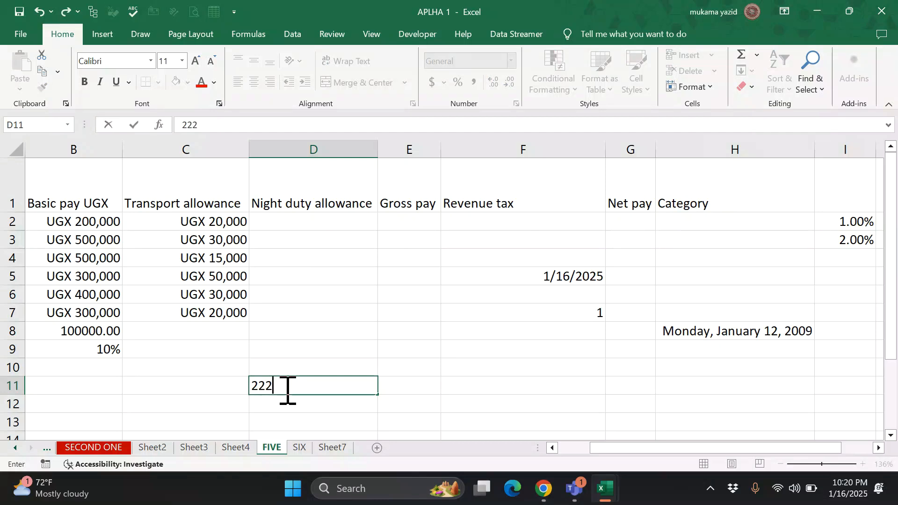
key("Return")
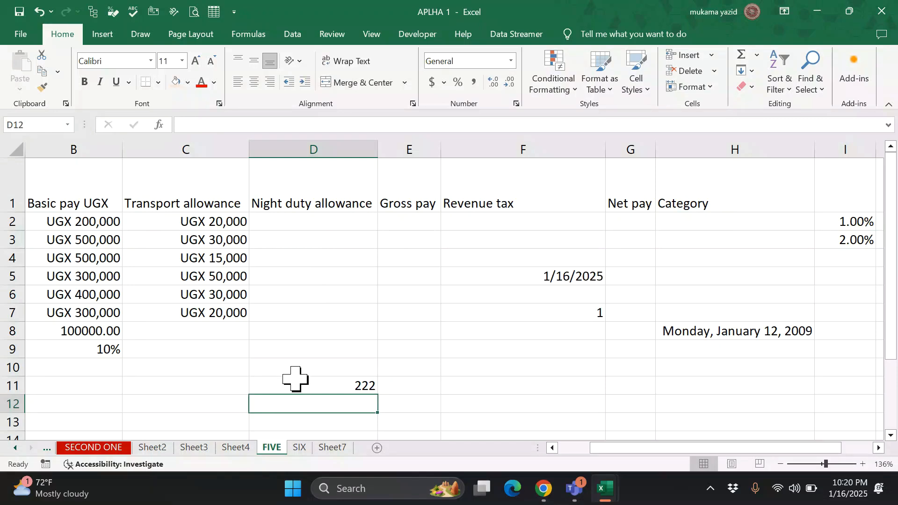
left_click(346, 383)
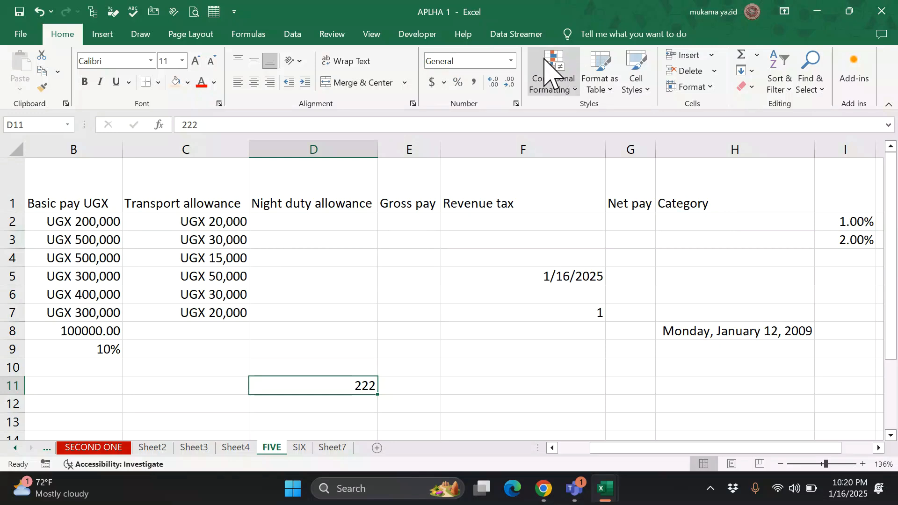
left_click(509, 61)
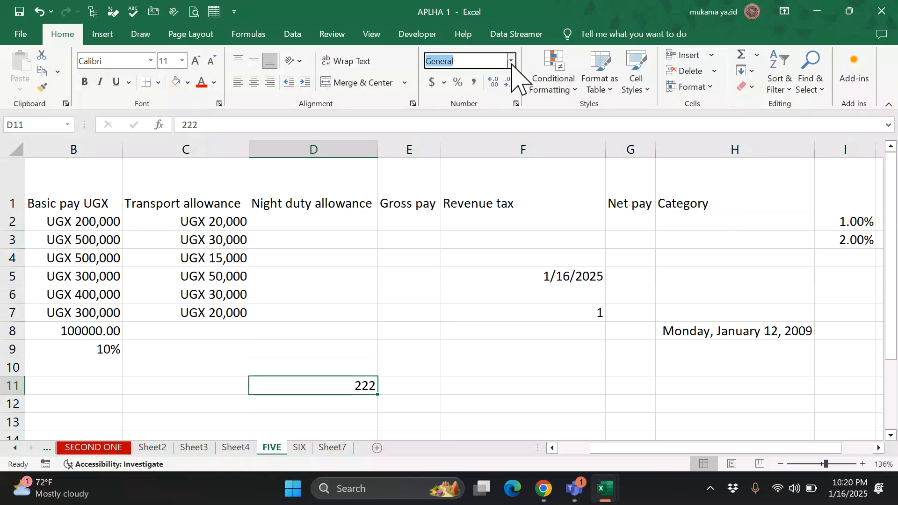
left_click(512, 62)
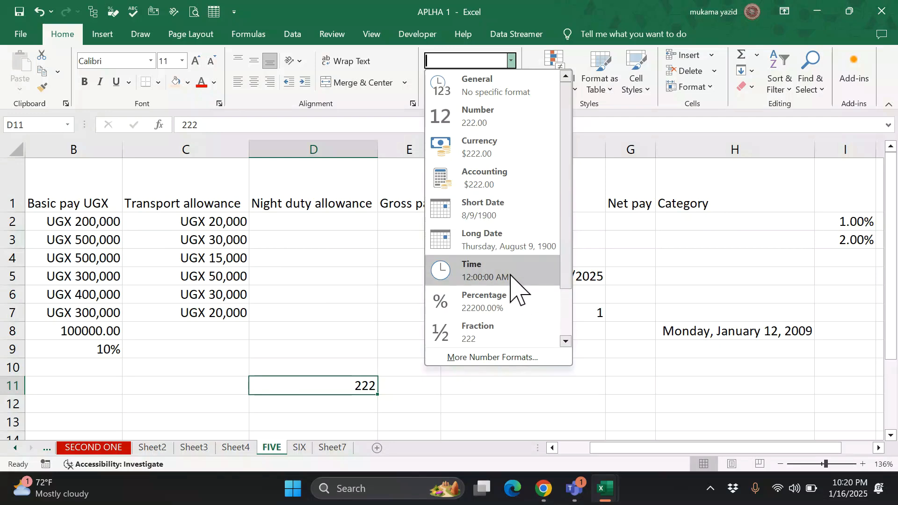
left_click(507, 219)
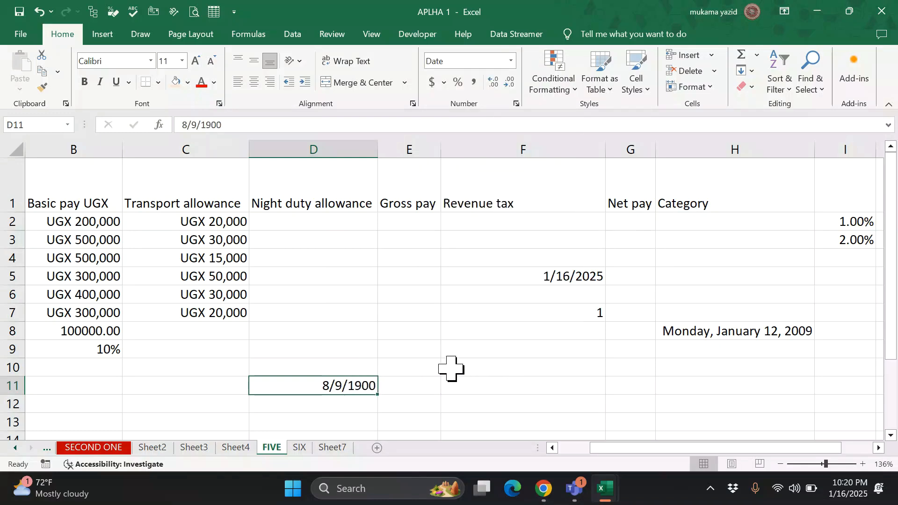
left_click(414, 302)
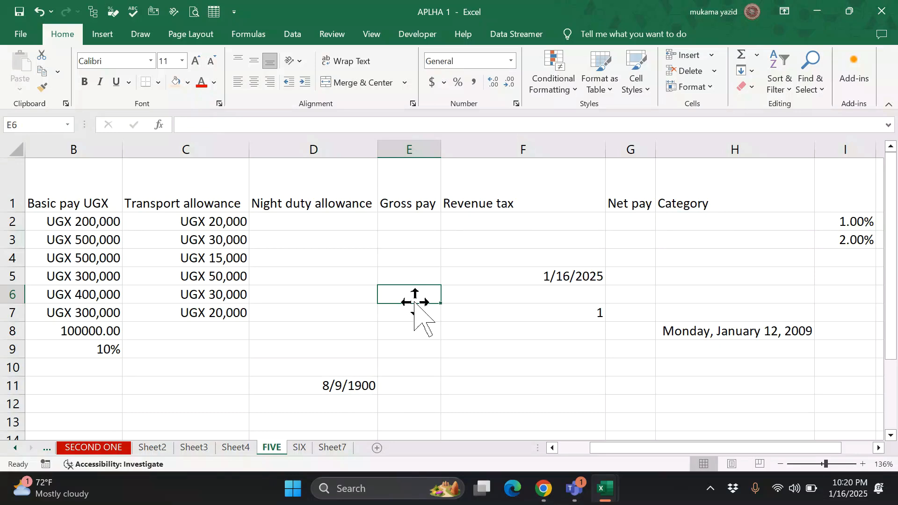
- Enter 1233 in E6 and 455 in E7 under Gross pay
type("1233")
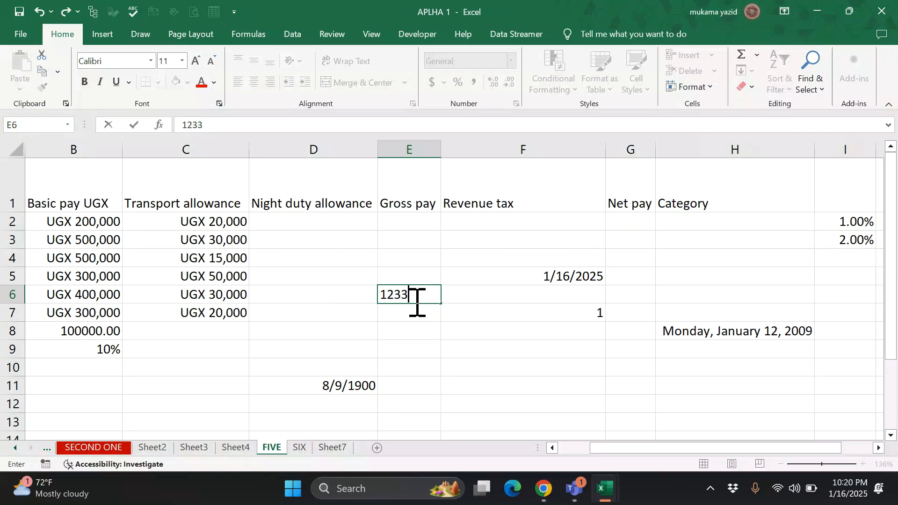
key("Return")
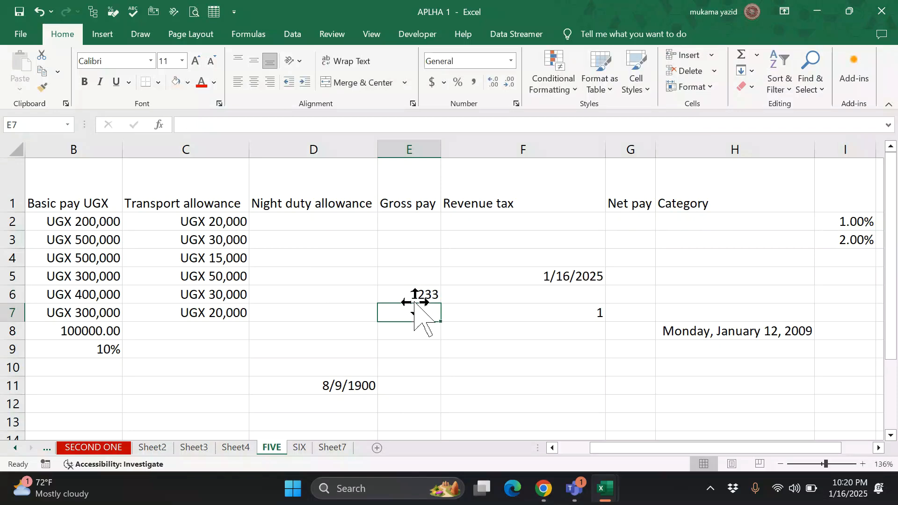
type("455")
key("Return")
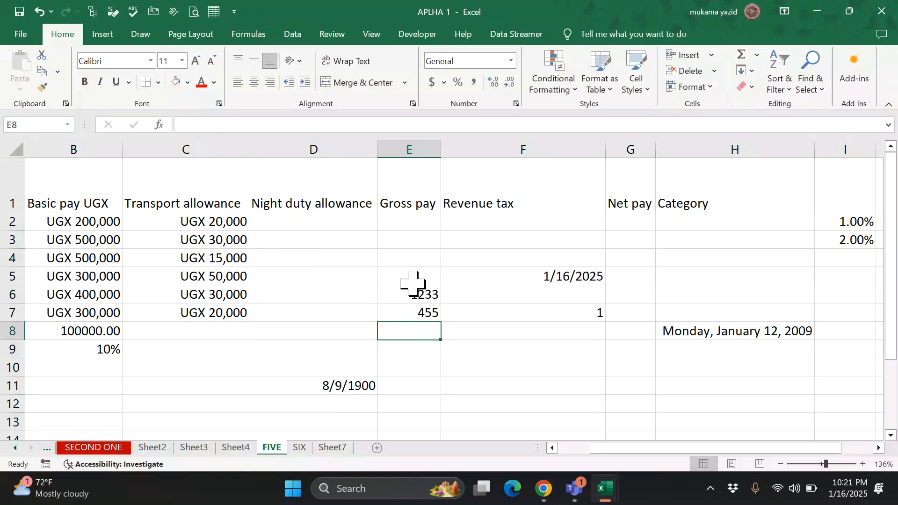
- Format E5:E7 as Short Date so they display 5/17/1903 and 3/30/1901
left_click_drag(419, 281, 418, 317)
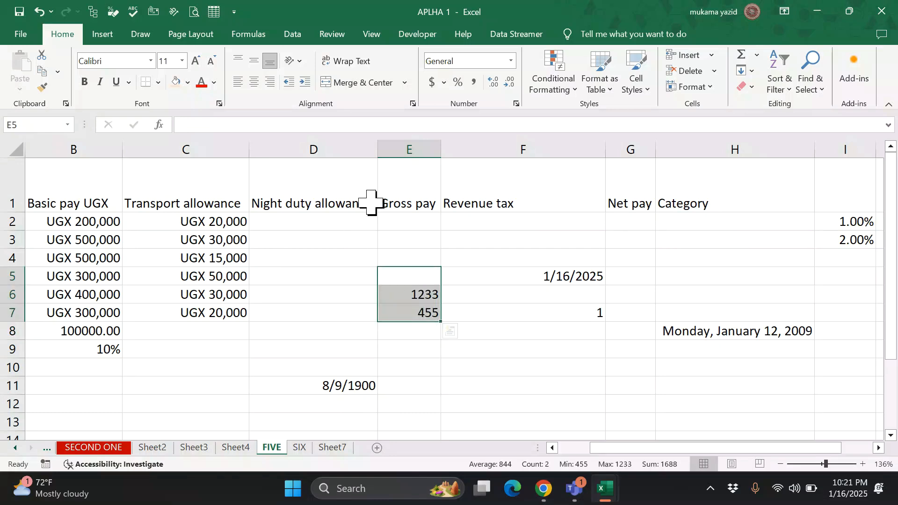
left_click(512, 61)
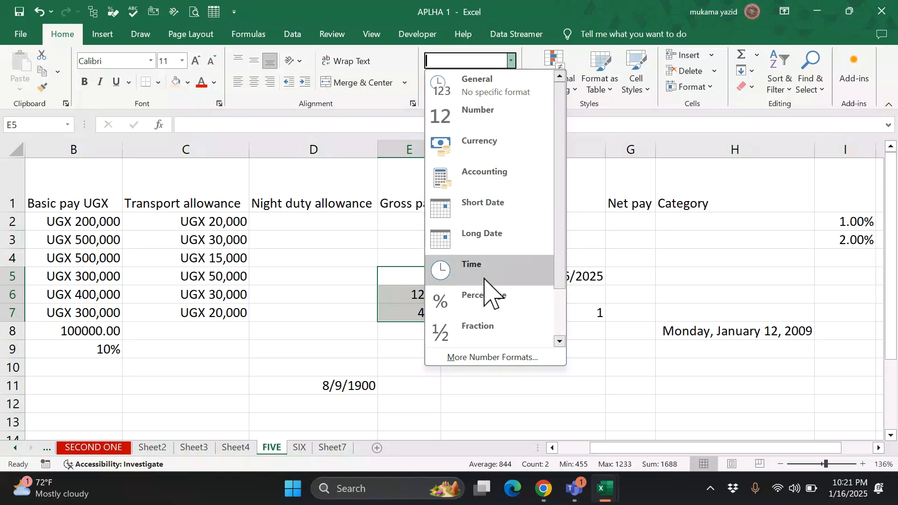
left_click(476, 215)
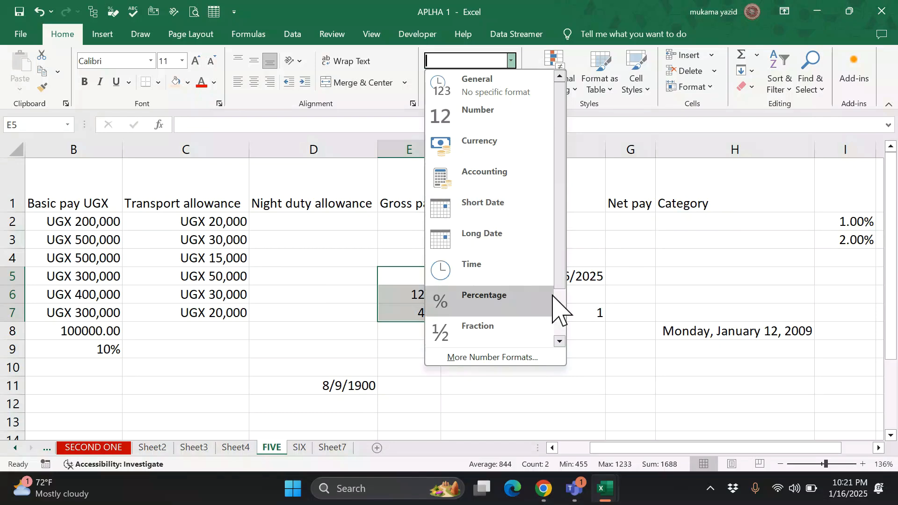
left_click(576, 295)
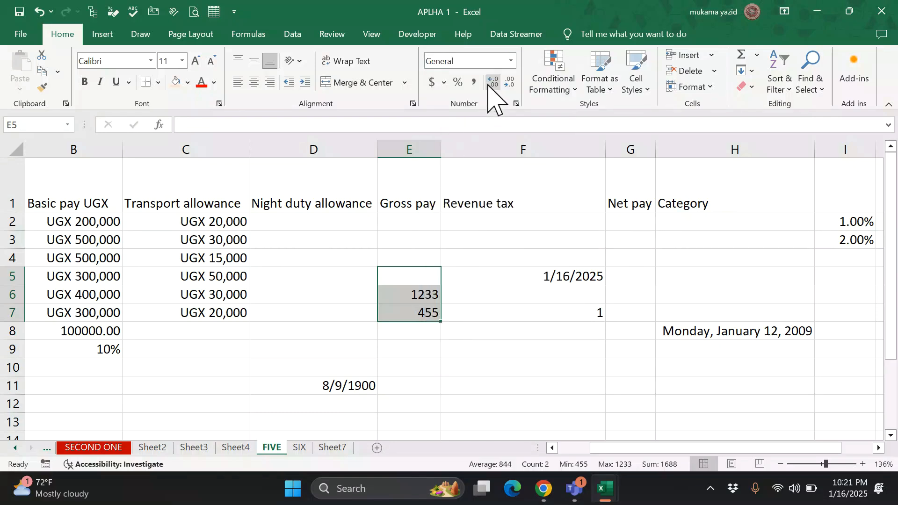
left_click(512, 61)
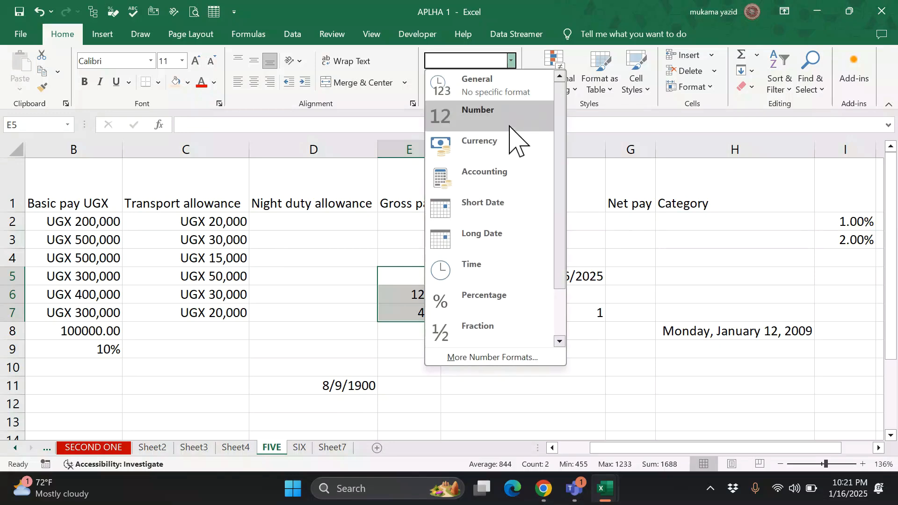
left_click(505, 211)
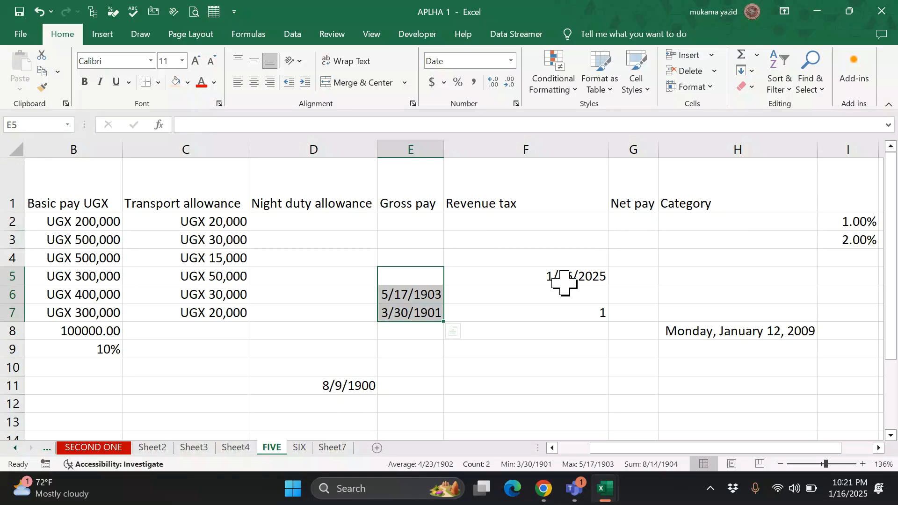
key("ctrl+v")
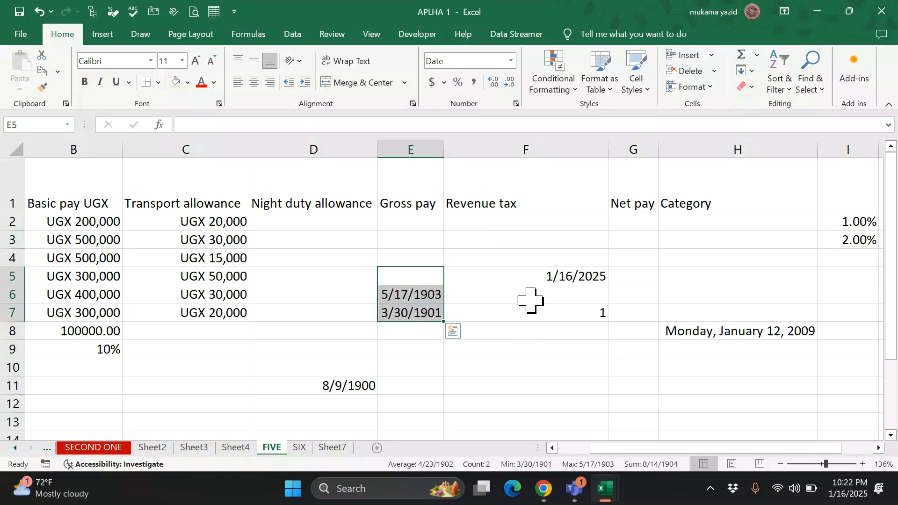
left_click(521, 349)
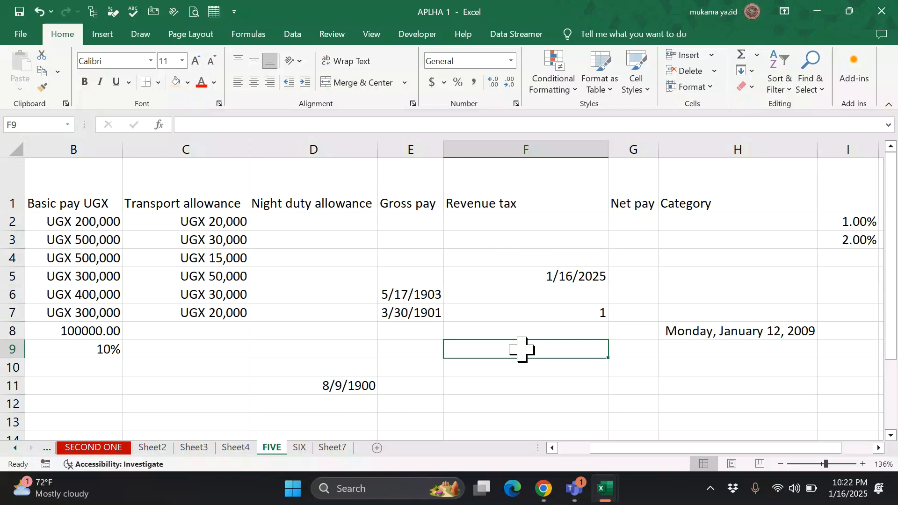
- Enter the fixed date 1/16/2025 in F9 and compare it with the NOW formula in F5
type("1/")
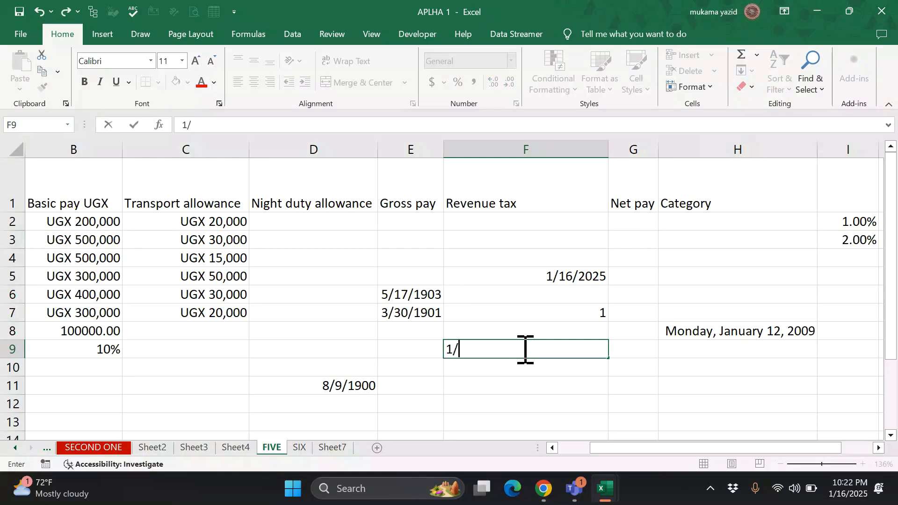
type("16/202")
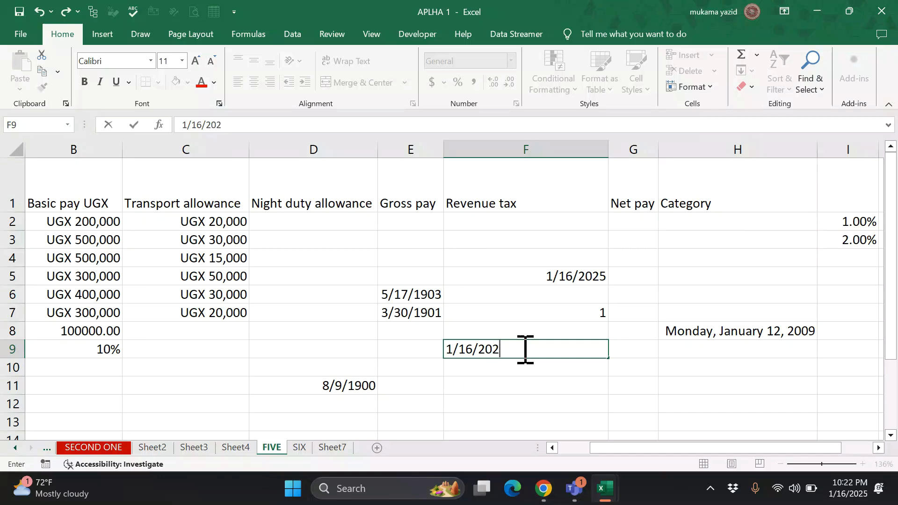
type("5")
key("Return")
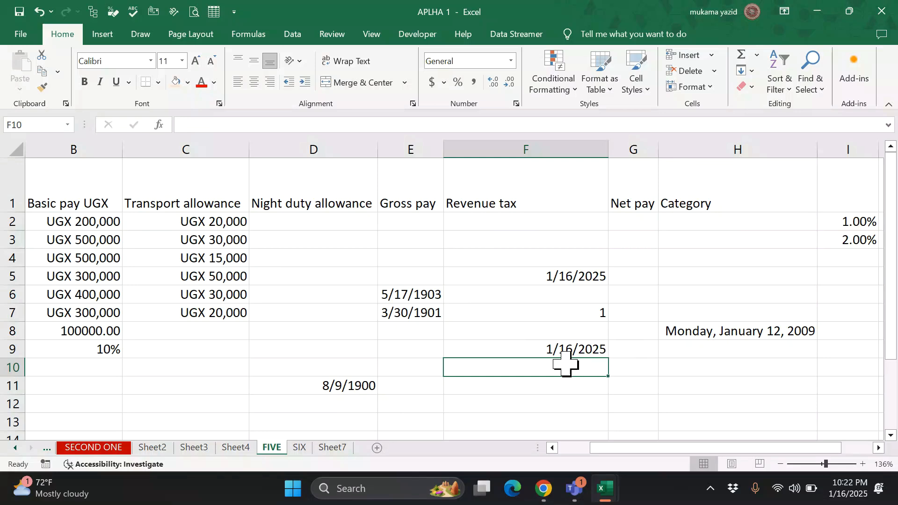
left_click(571, 349)
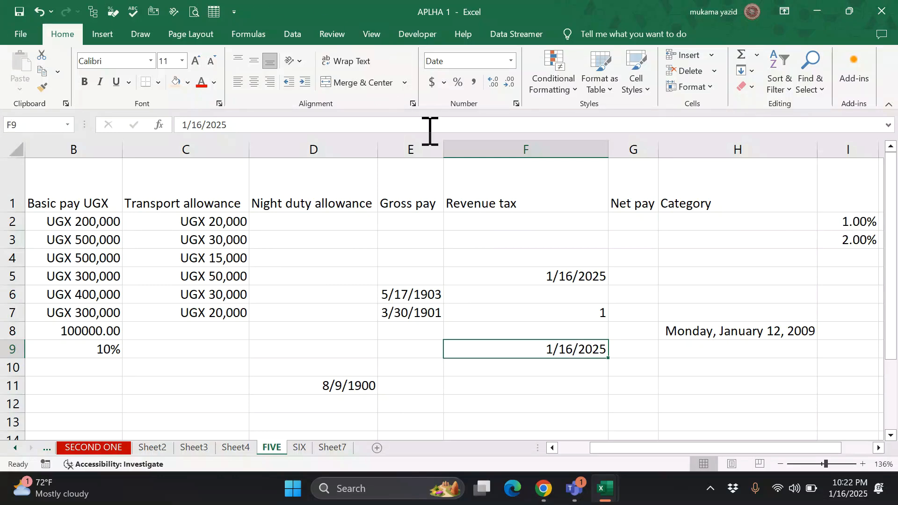
left_click(519, 276)
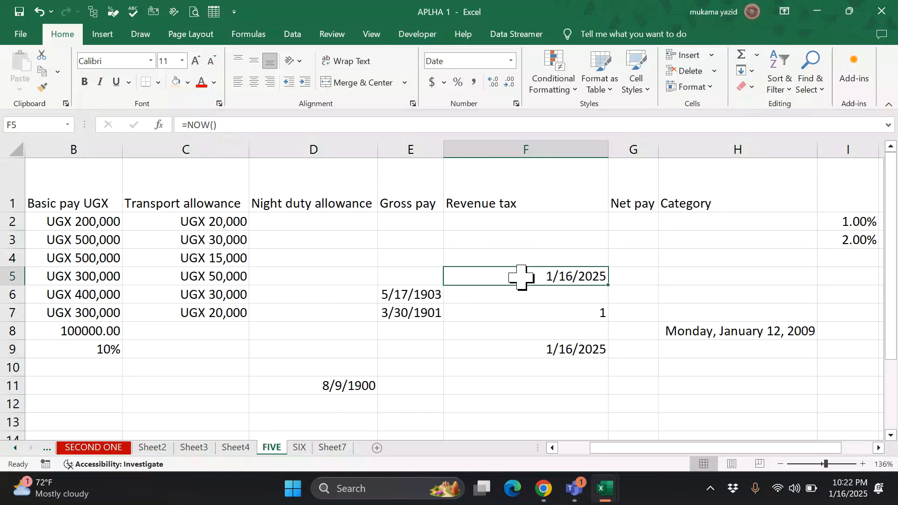
left_click(557, 352)
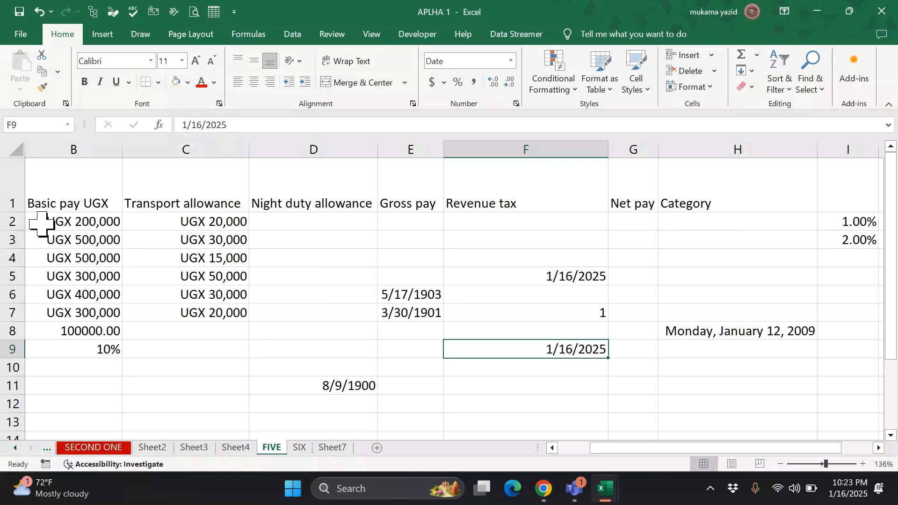
- Format the B2:C7 pay amounts as Currency, e.g. $200,000.00
left_click(61, 223)
left_click_drag(124, 234, 201, 316)
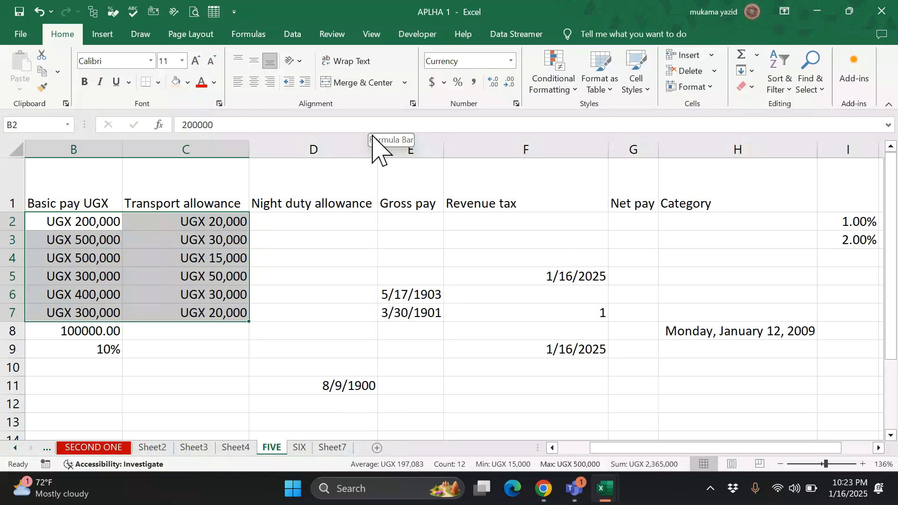
left_click(512, 61)
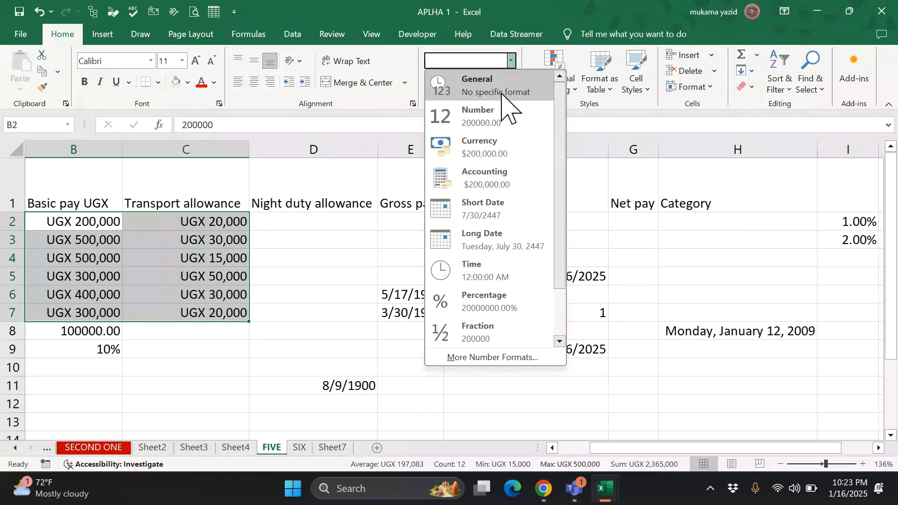
left_click(500, 148)
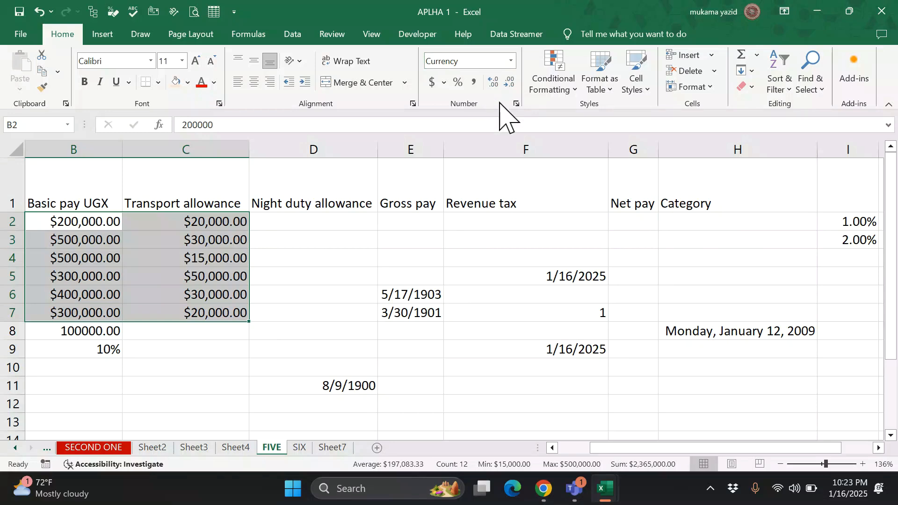
- Browse currency symbols in Format Cells, then cancel, keeping the dollar sign
left_click(517, 104)
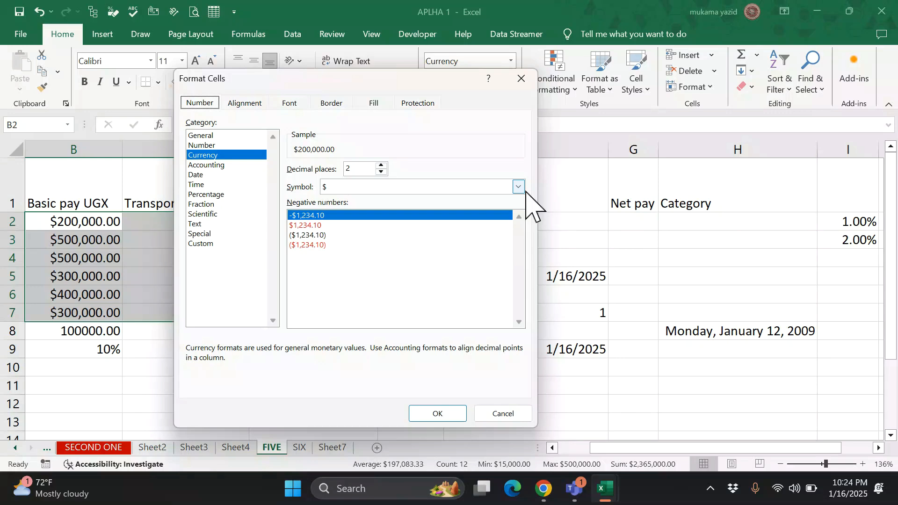
left_click(519, 188)
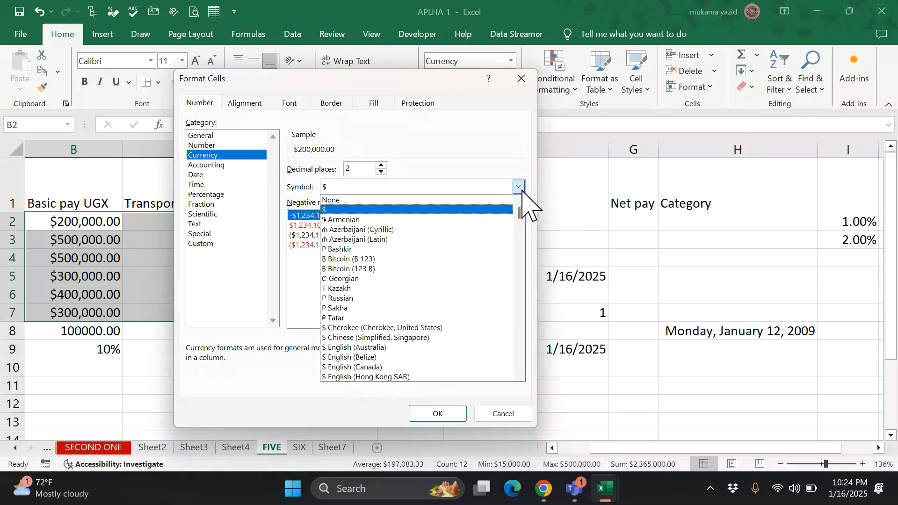
scroll(491, 323, "down", 4)
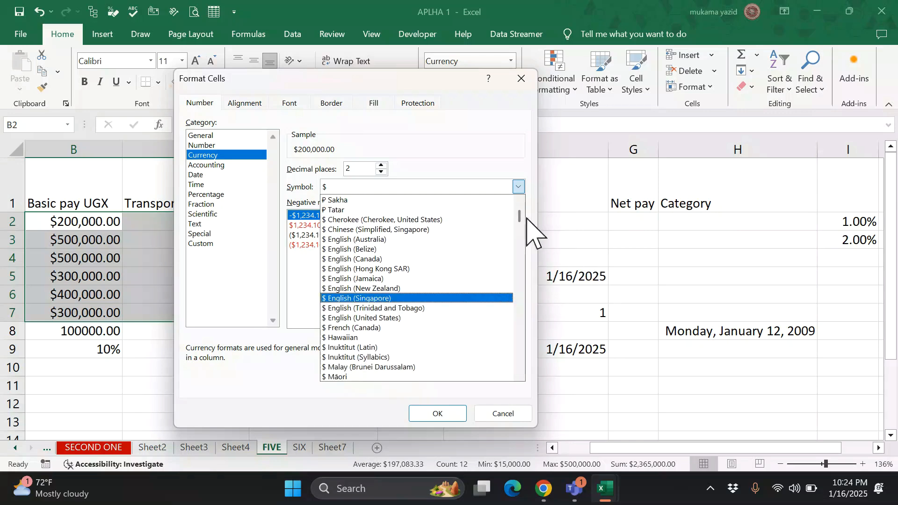
left_click(510, 75)
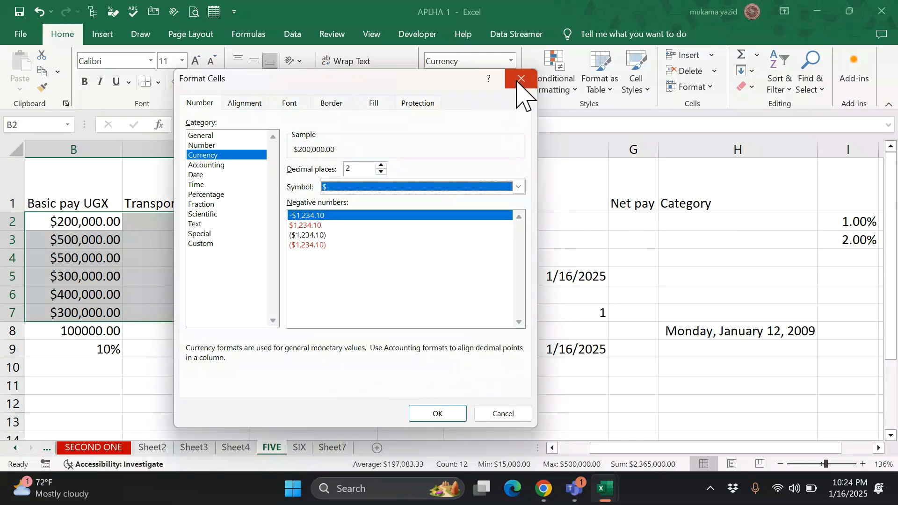
left_click(515, 419)
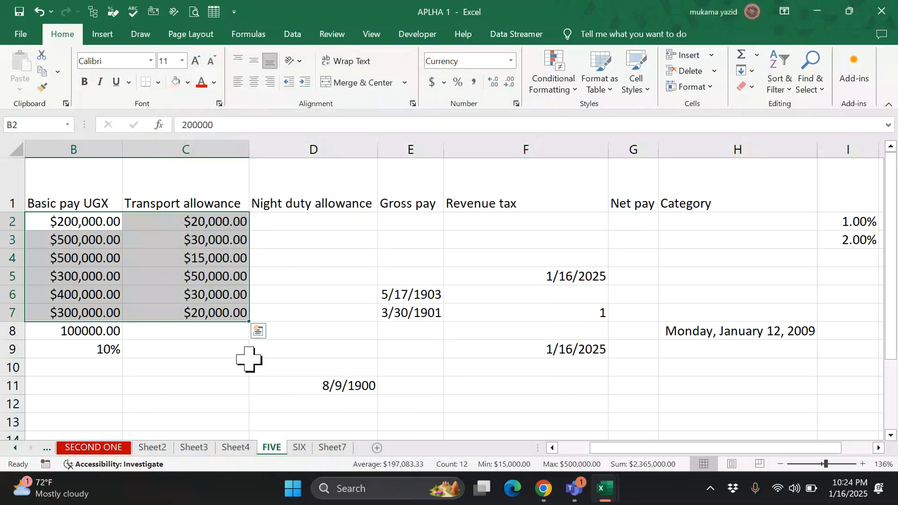
left_click(215, 365)
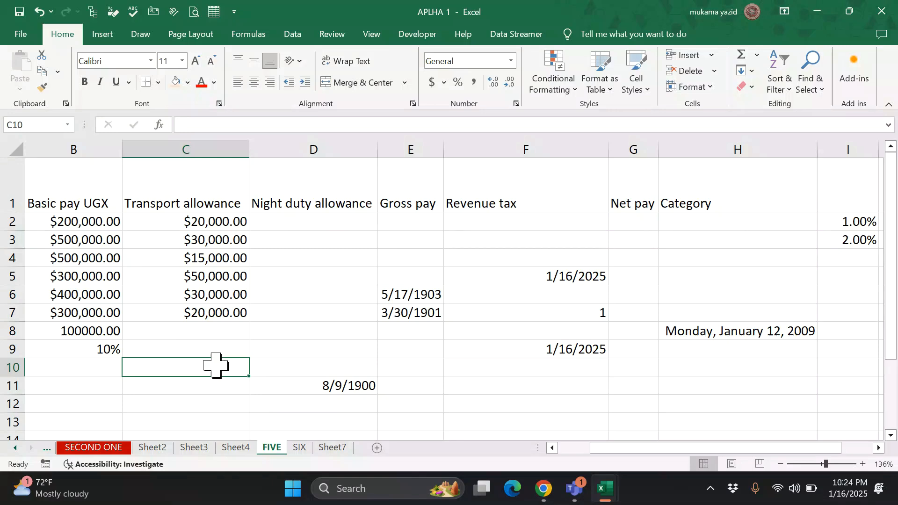
- Enter the text USHS in cell C10, correcting a typo
type("U")
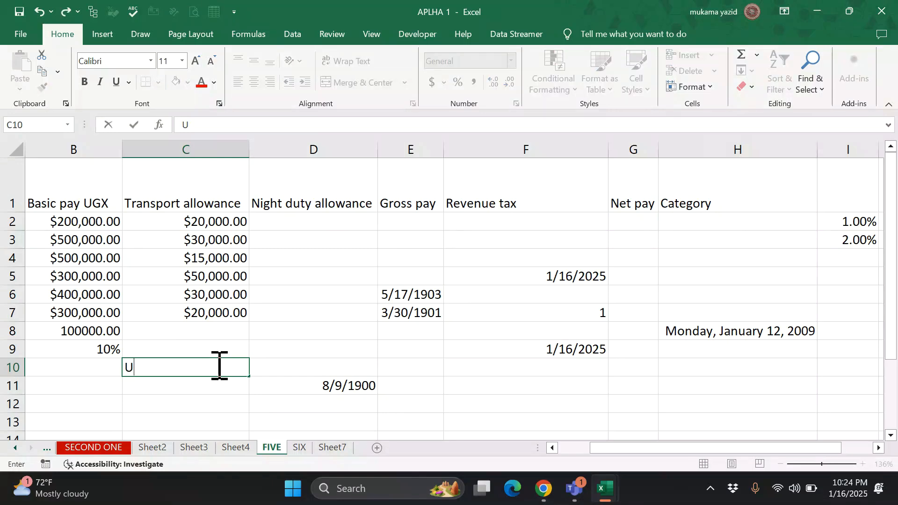
type("H")
key("BackSpace")
key("BackSpace")
type("SHS")
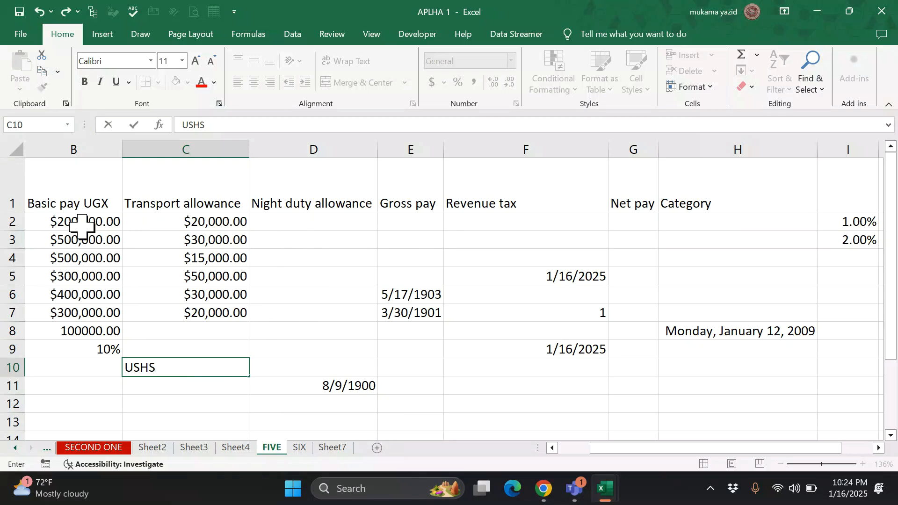
key("Return")
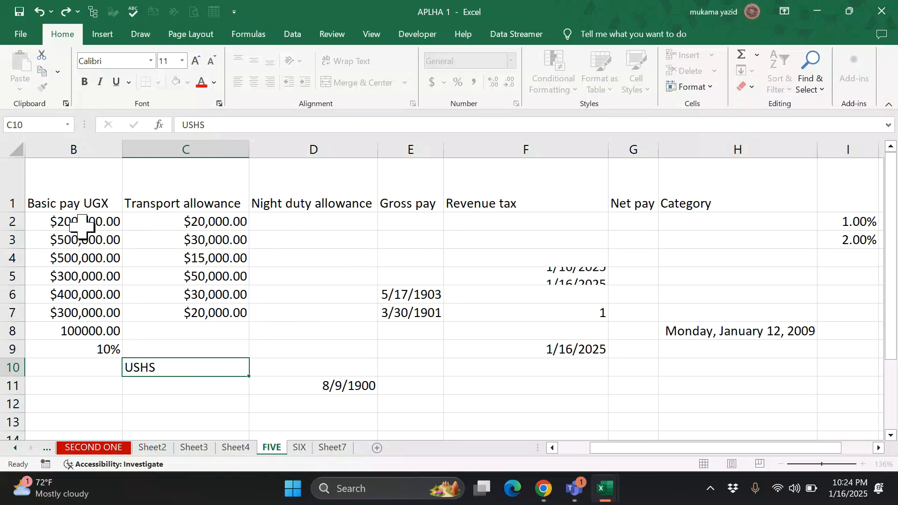
- Change the currency symbol of B2:C7 to UYU, e.g. UYU 200,000.00
left_click_drag(82, 227, 158, 314)
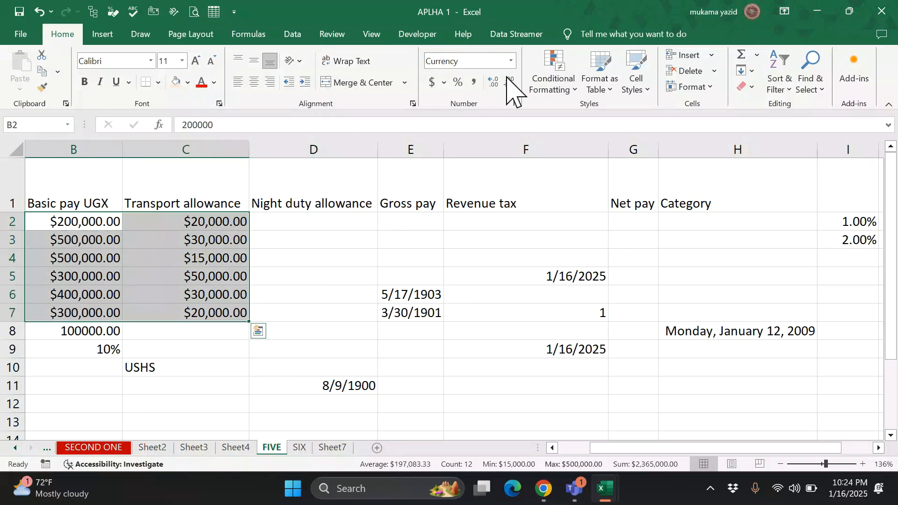
left_click(516, 104)
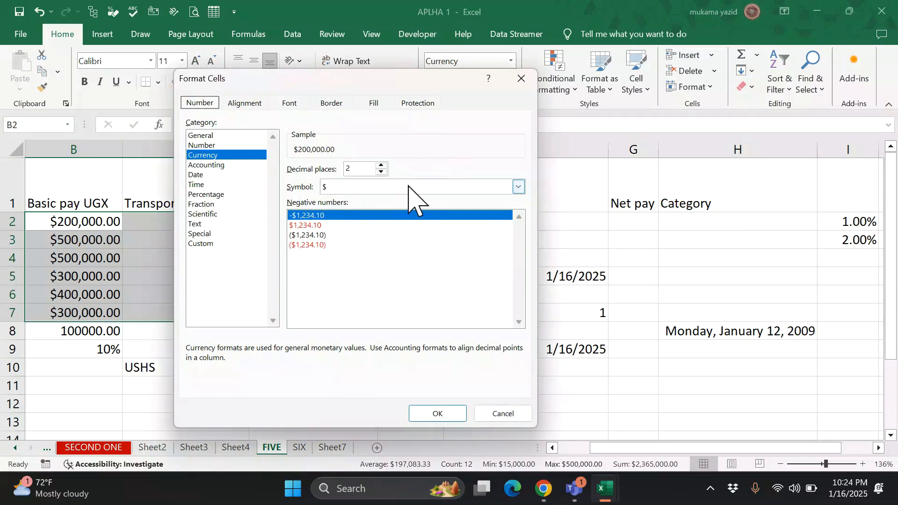
left_click(517, 187)
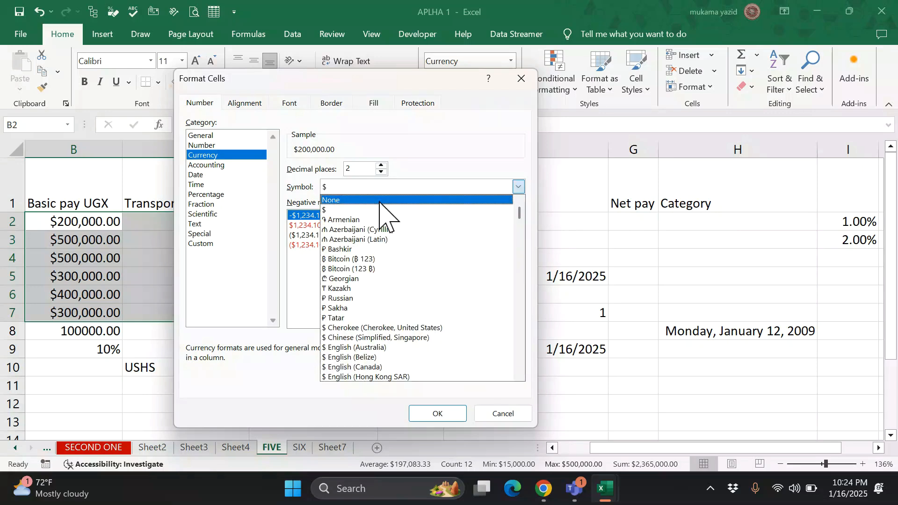
key("u")
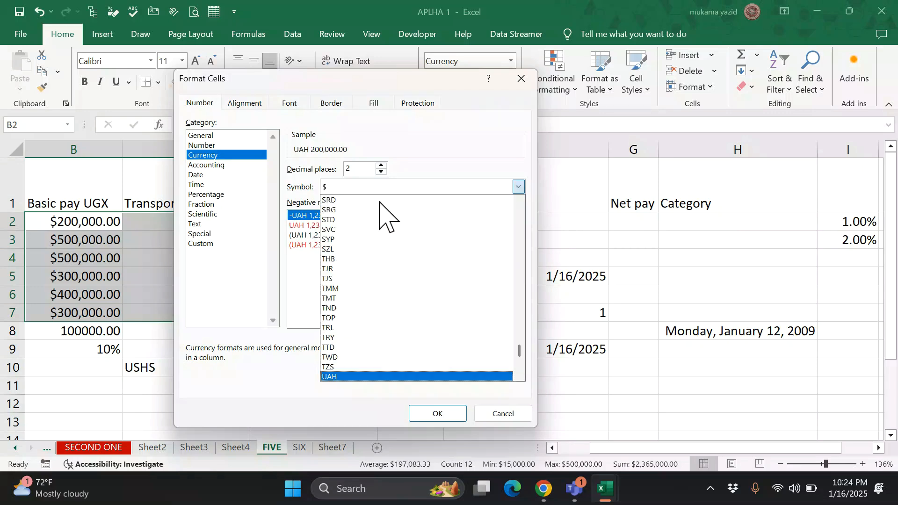
scroll(388, 247, "down", 3)
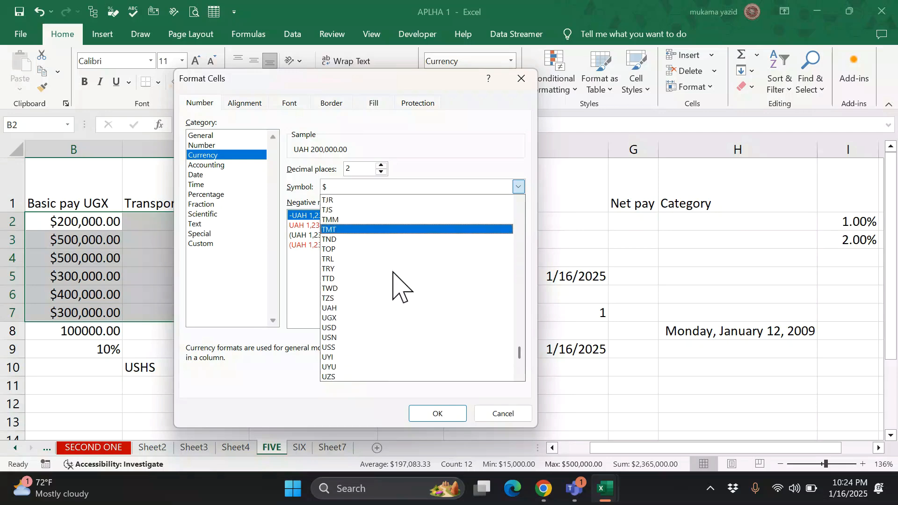
scroll(397, 287, "down", 2)
scroll(407, 284, "down", 1)
scroll(409, 286, "up", 1)
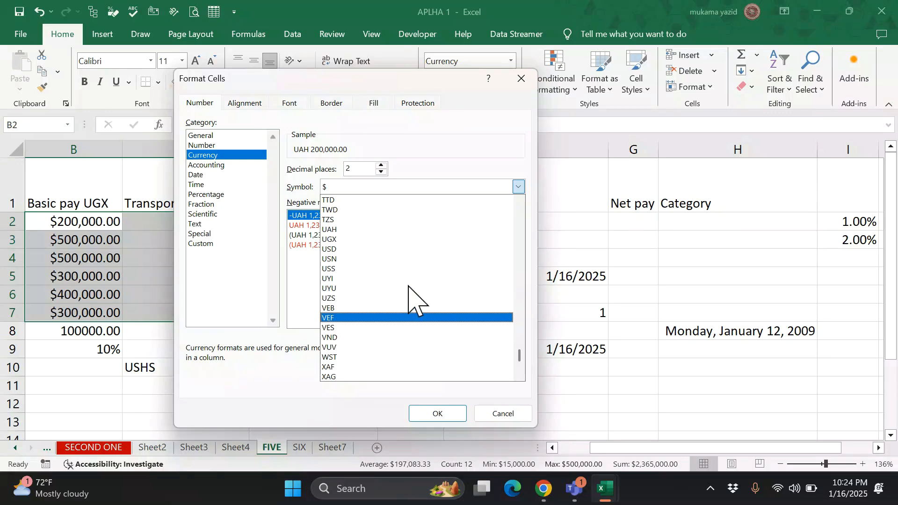
left_click(409, 287)
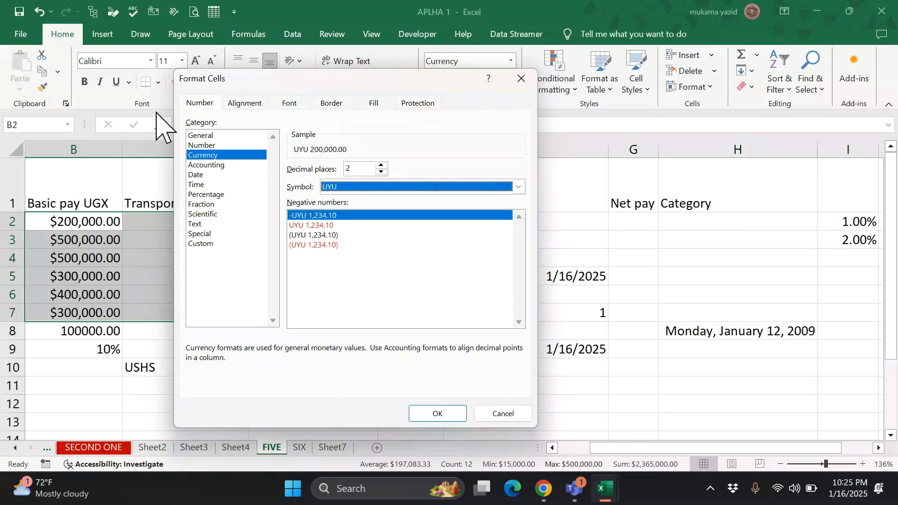
left_click(437, 414)
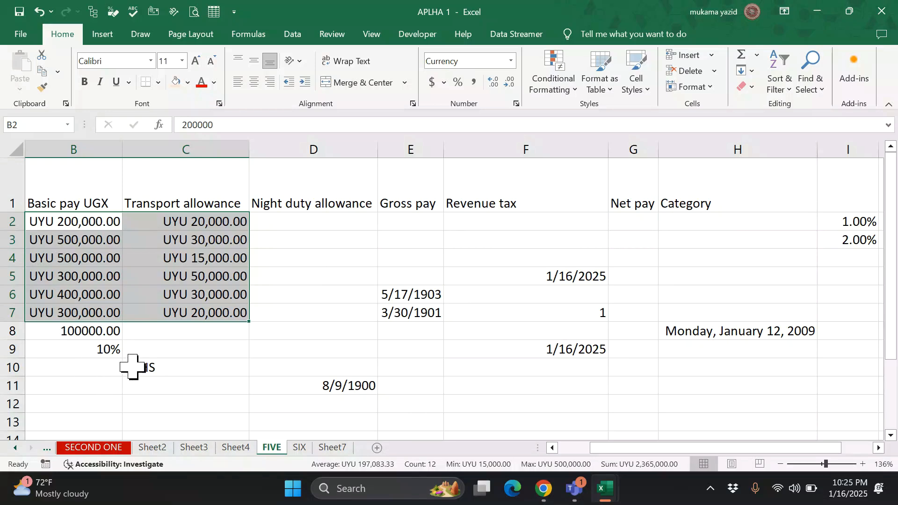
- Edit the custom format code, replacing UYU with USHS, so amounts read USHS 200,000.00
left_click(516, 104)
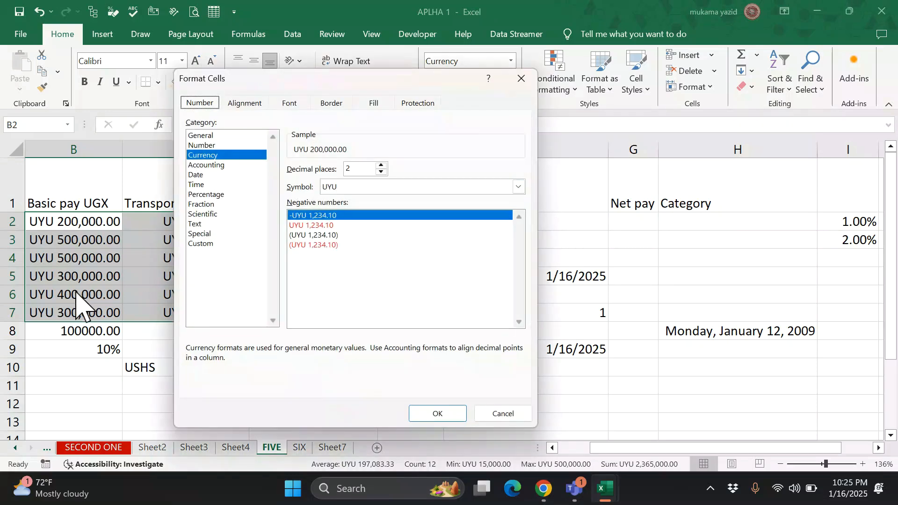
left_click(202, 243)
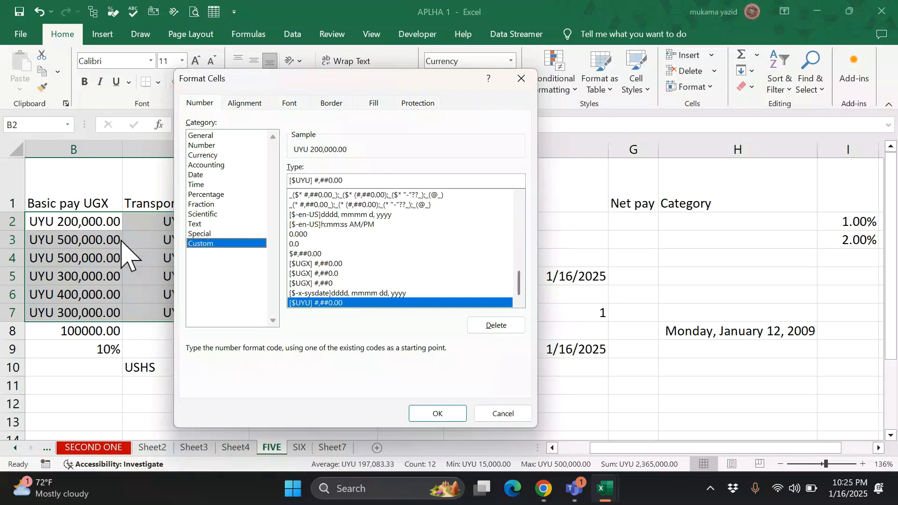
left_click(313, 180)
key("BackSpace")
key("BackSpace")
key("BackSpace")
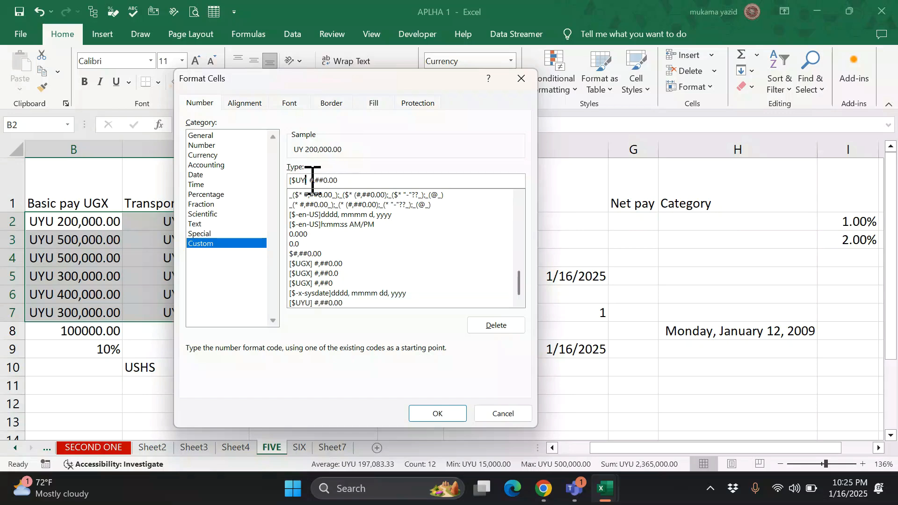
key("BackSpace")
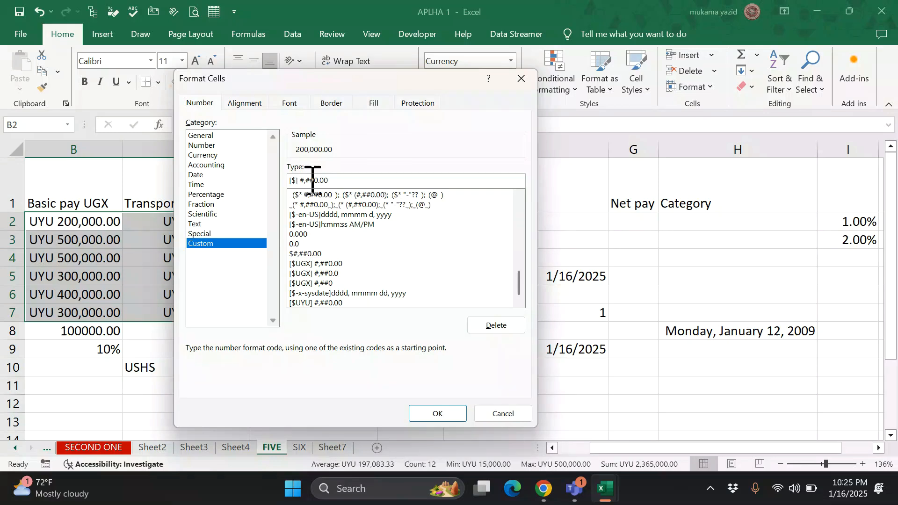
type("U")
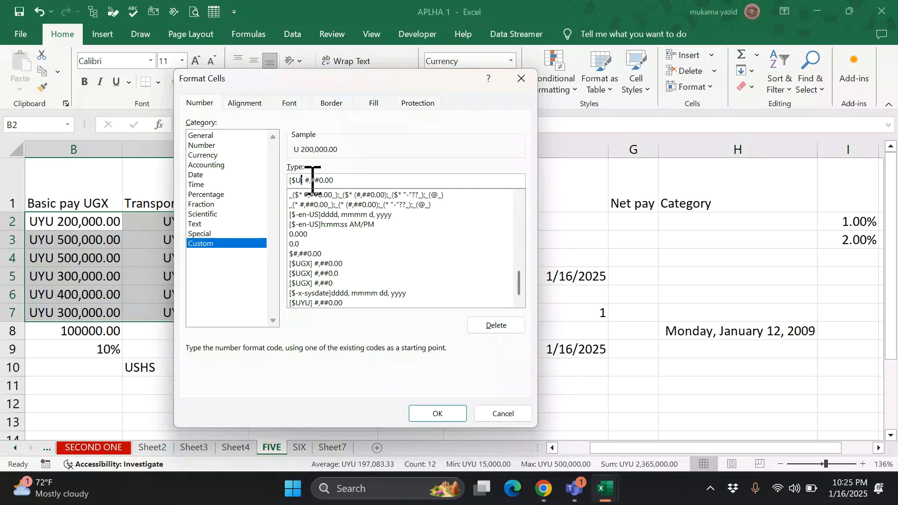
type("SHS")
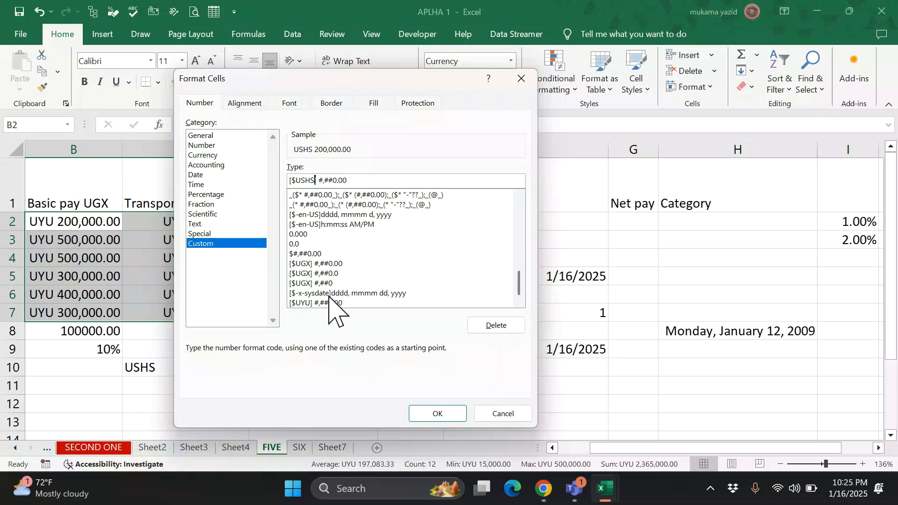
left_click(446, 414)
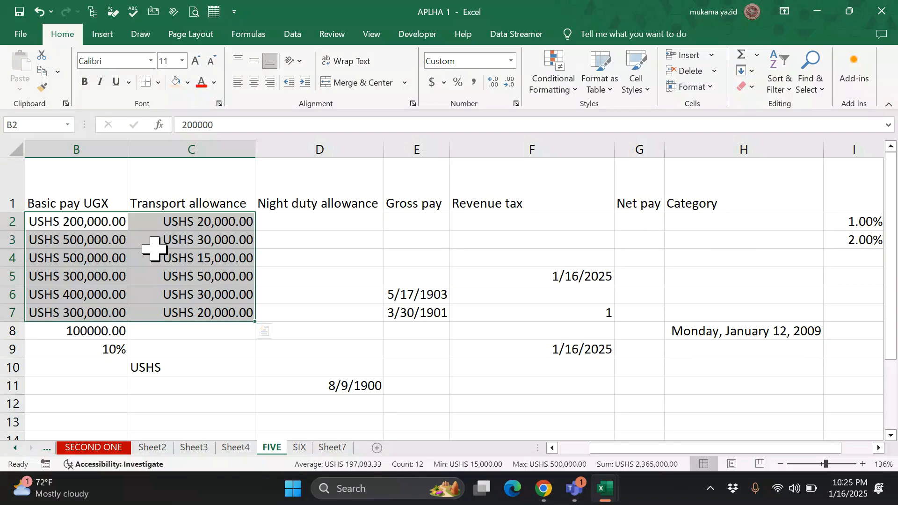
- Switch from Sheet3 to the SECOND ONE attendance sheet and select C14
left_click(192, 448)
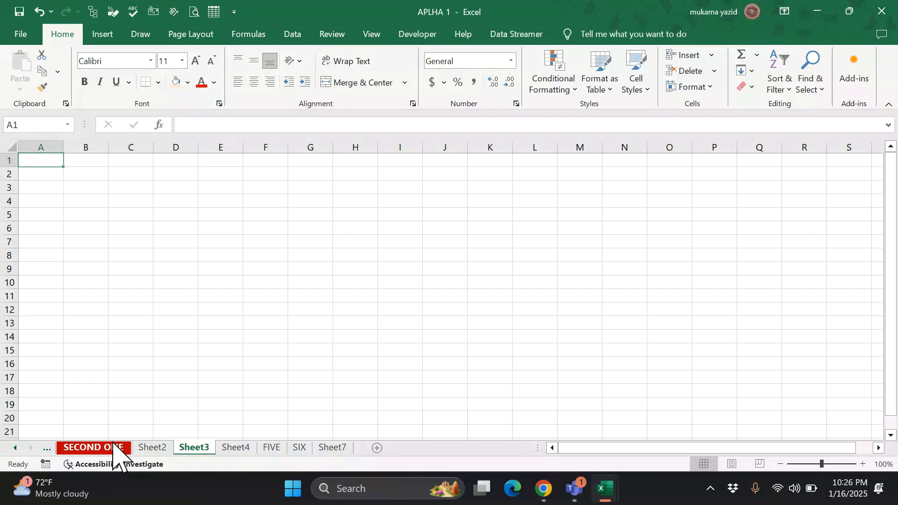
left_click(112, 447)
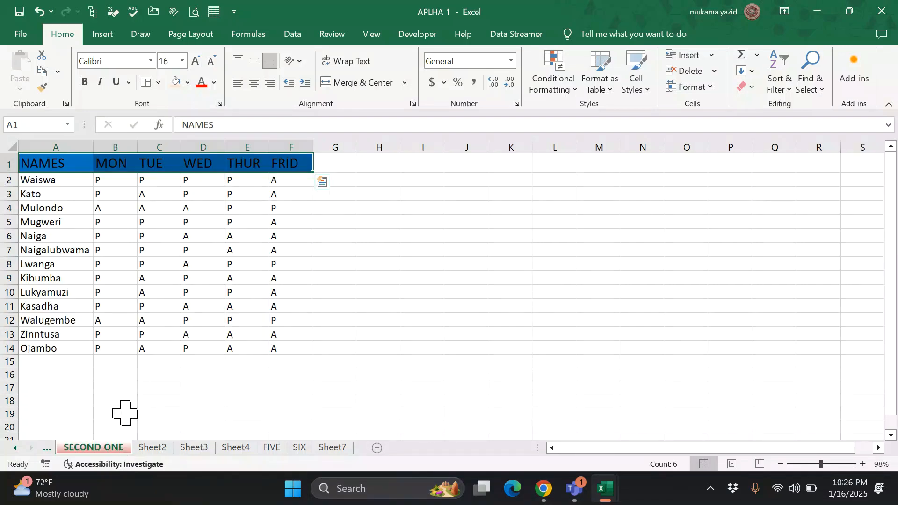
left_click(159, 353)
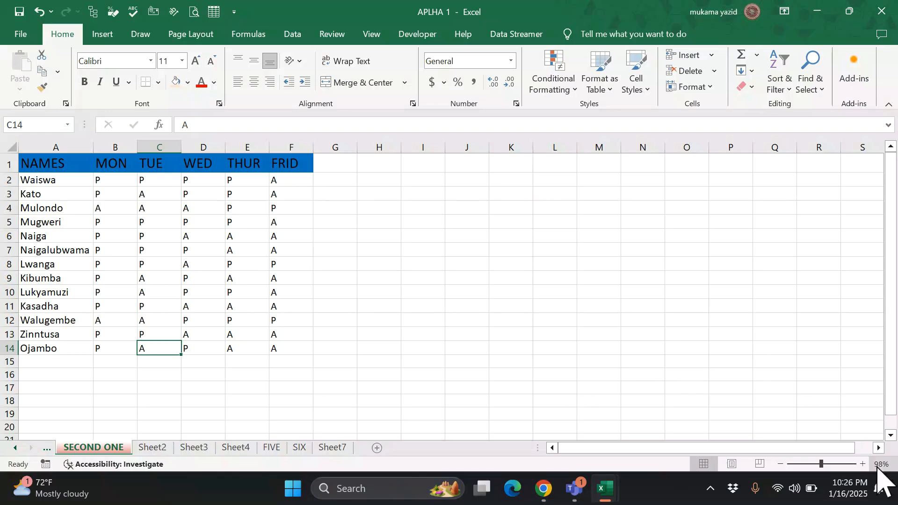
- Zoom to 220%, then move the P from C11 to G9 and the A from C10 to G7
left_click(835, 464)
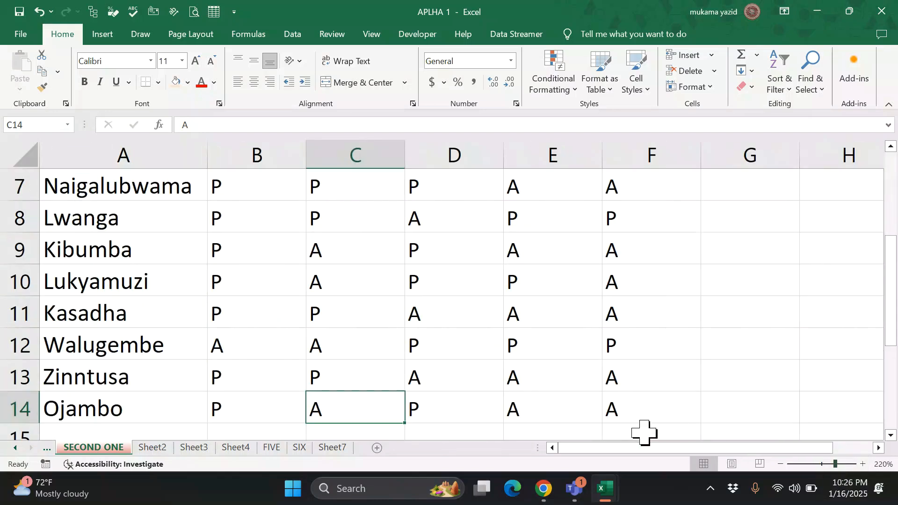
left_click(355, 318)
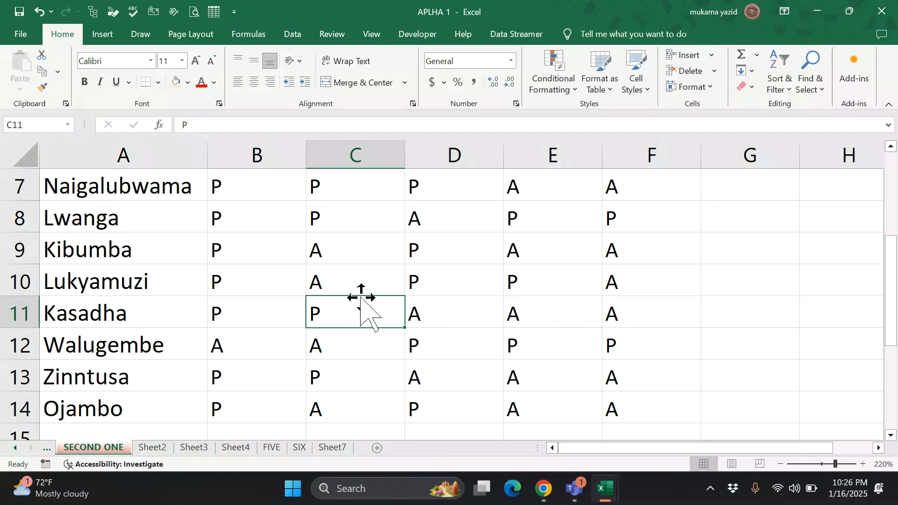
left_click_drag(361, 297, 716, 237)
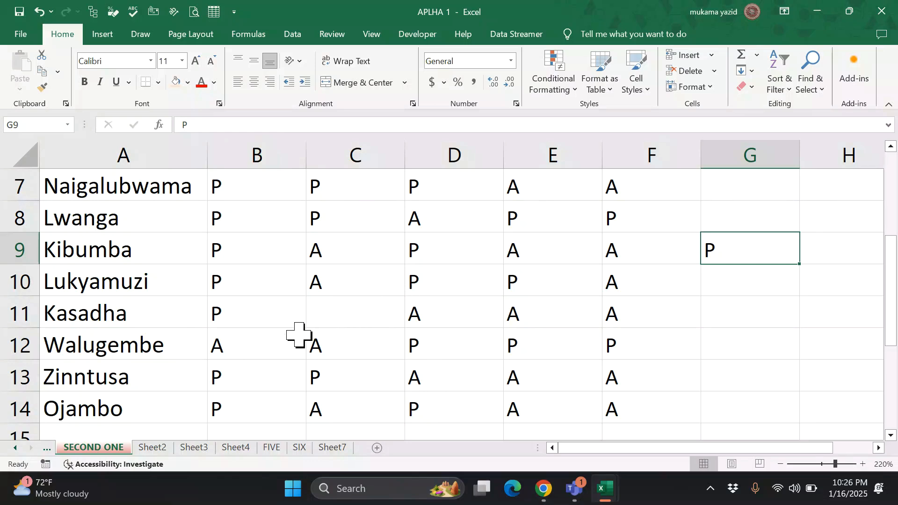
left_click(323, 284)
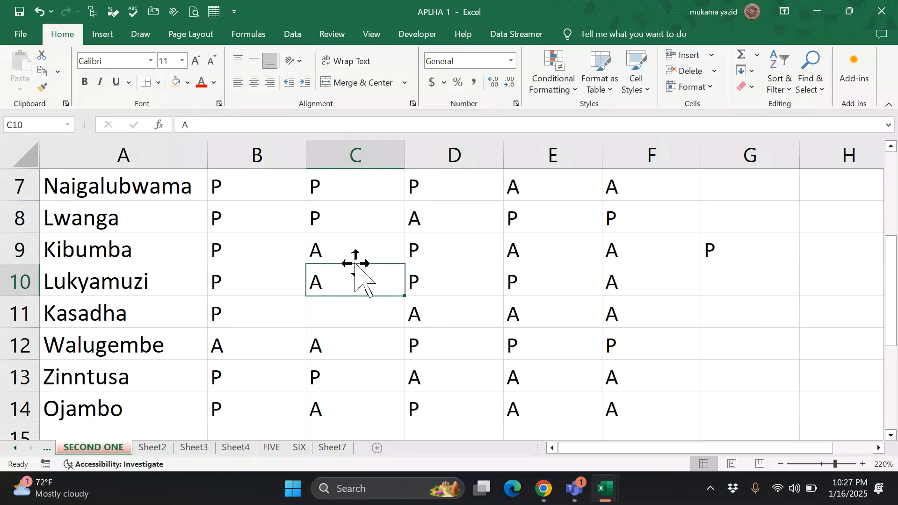
left_click_drag(355, 263, 718, 185)
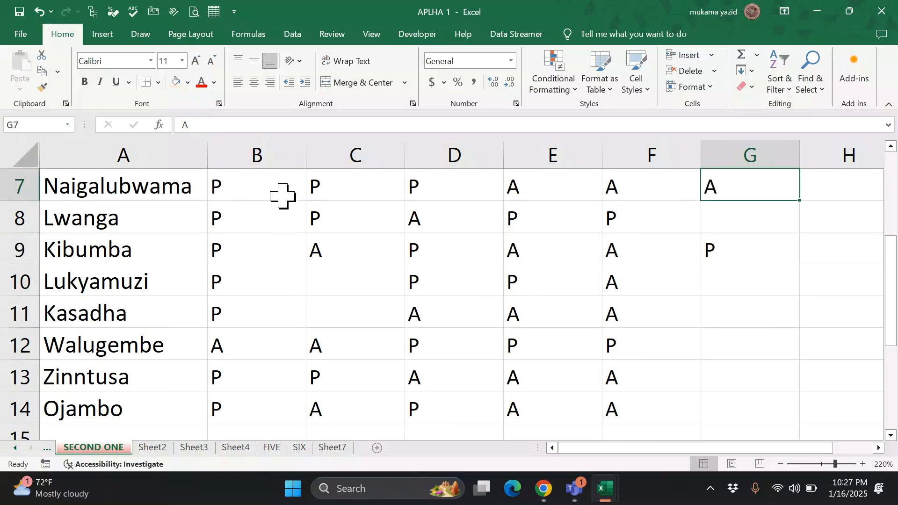
left_click(256, 151)
scroll(255, 151, "down", 16)
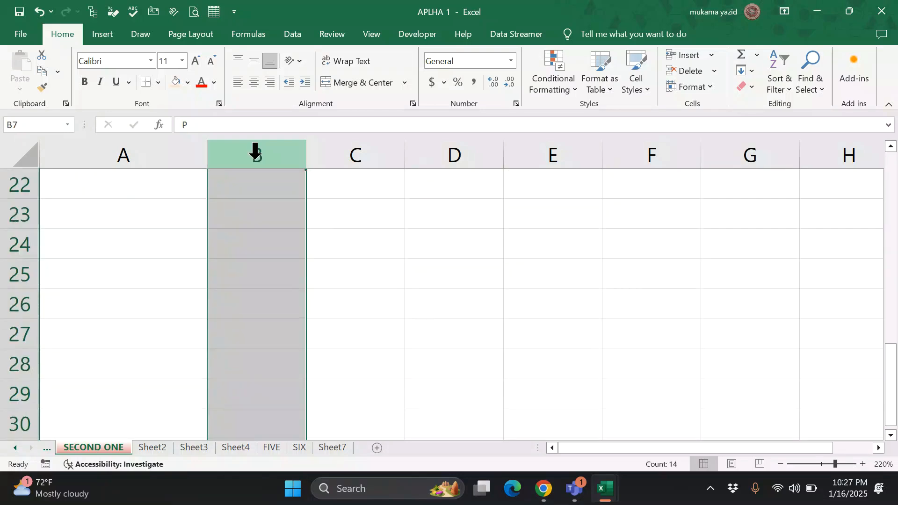
scroll(281, 170, "down", 6)
scroll(281, 170, "up", 16)
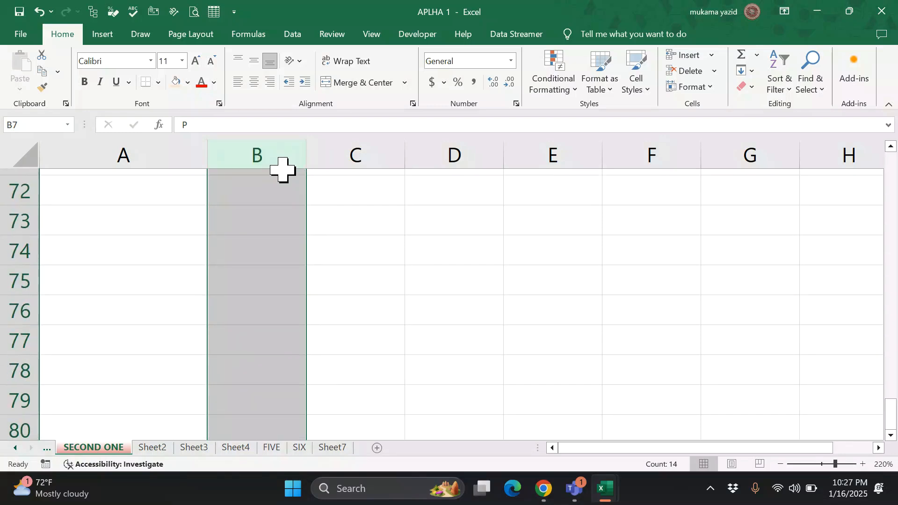
scroll(283, 170, "up", 8)
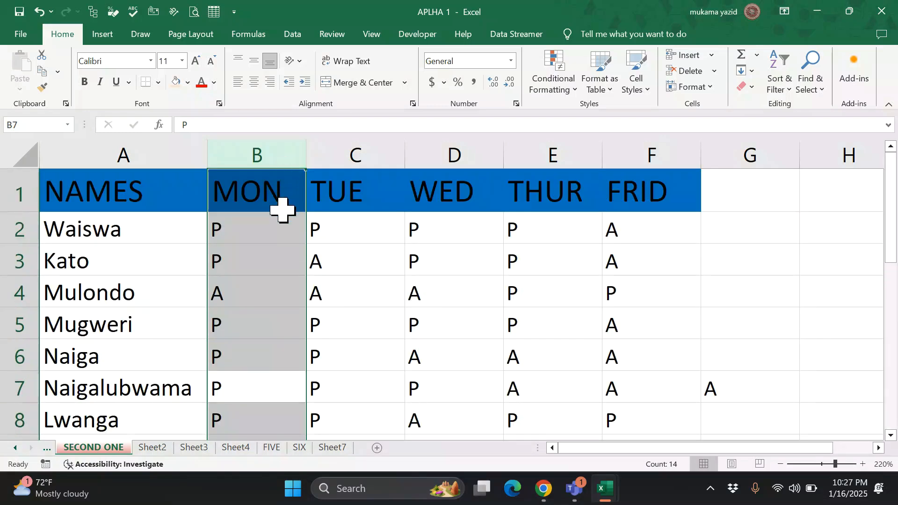
left_click(11, 292)
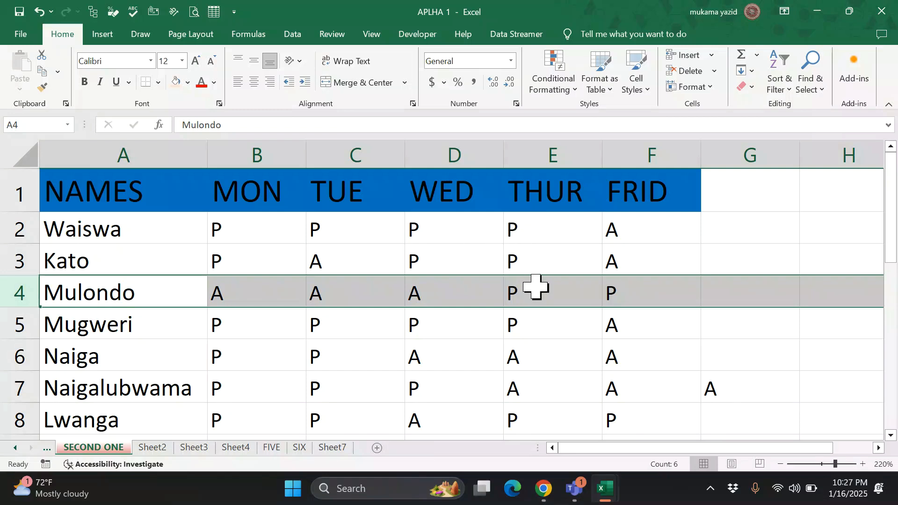
left_click(425, 333)
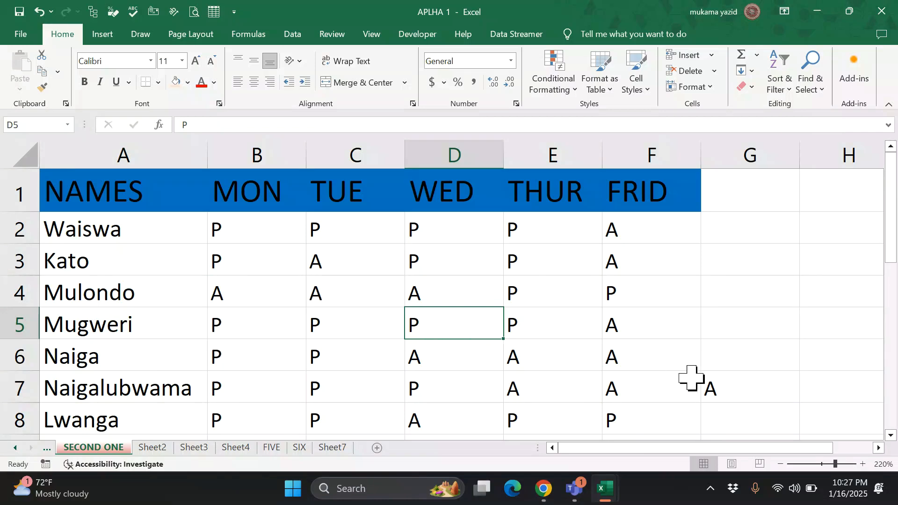
left_click(863, 464)
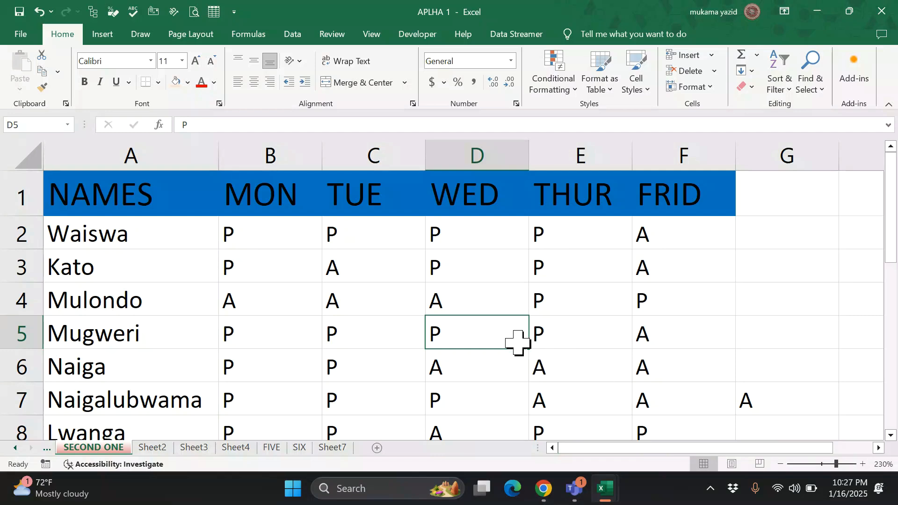
left_click(749, 337)
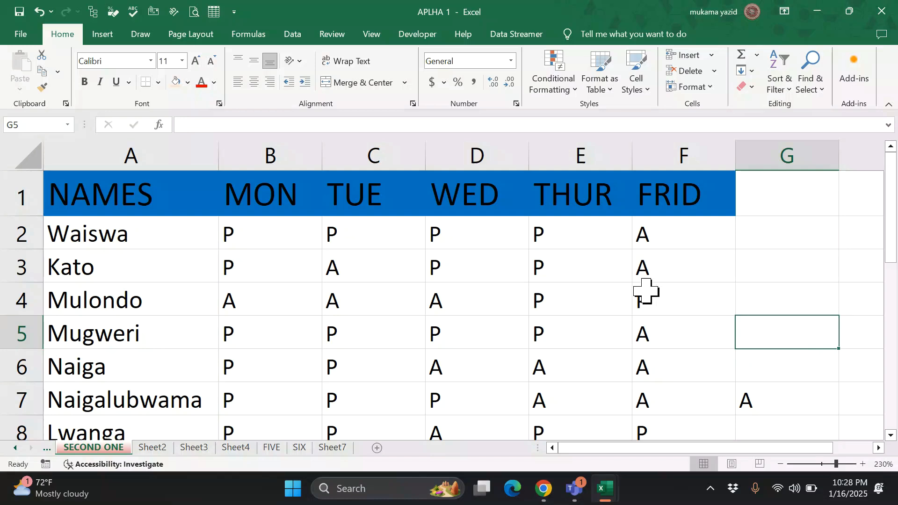
left_click(847, 464)
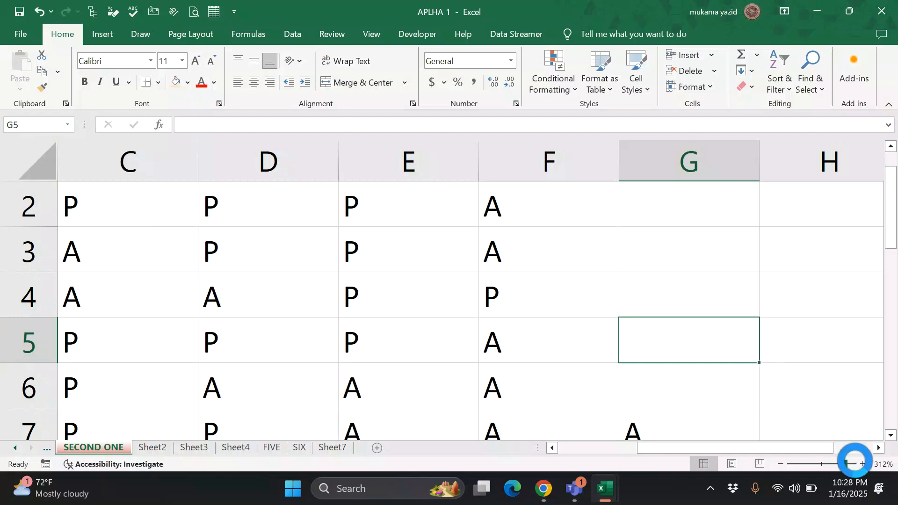
left_click(853, 464)
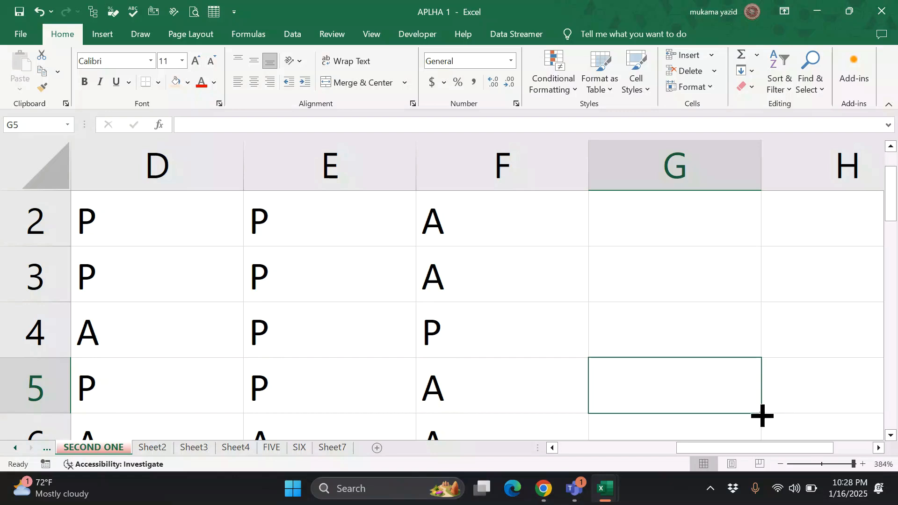
left_click_drag(763, 415, 762, 416)
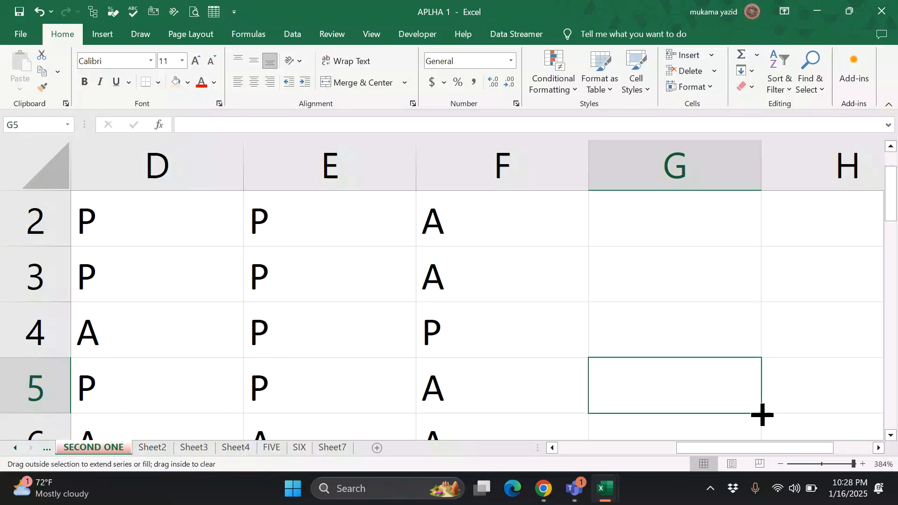
left_click_drag(763, 415, 754, 360)
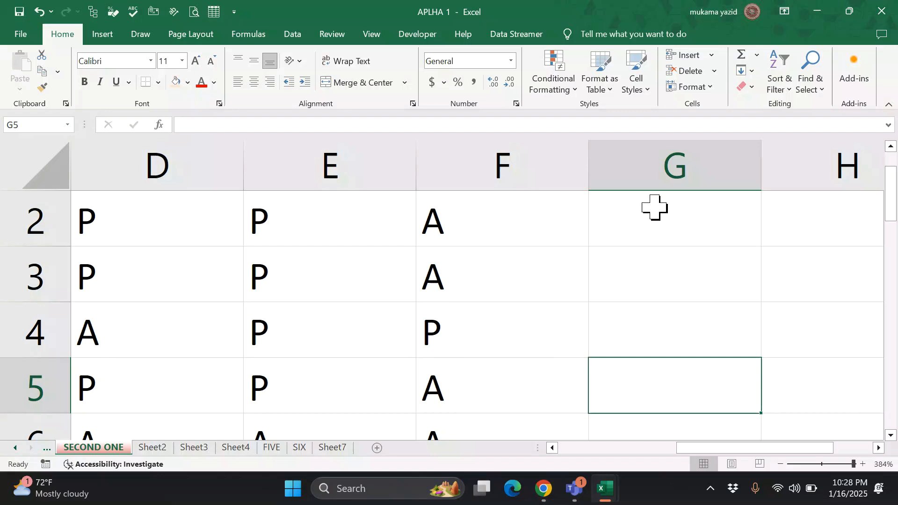
left_click(630, 218)
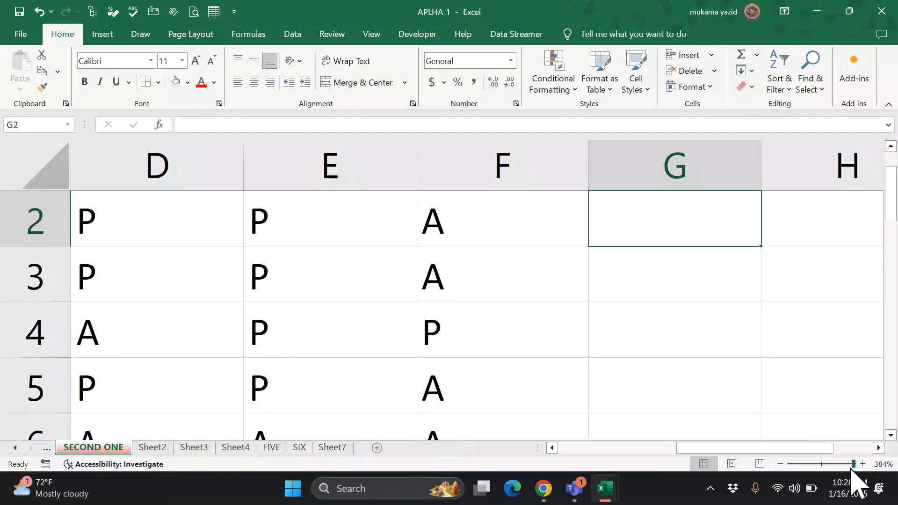
left_click_drag(854, 464, 837, 466)
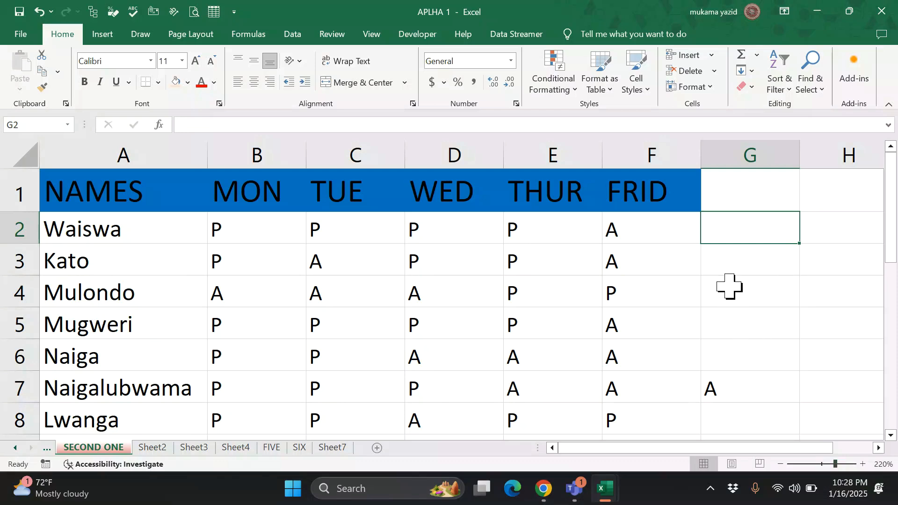
- Fill G9's P down through G14
scroll(728, 290, "down", 4)
scroll(734, 276, "up", 2)
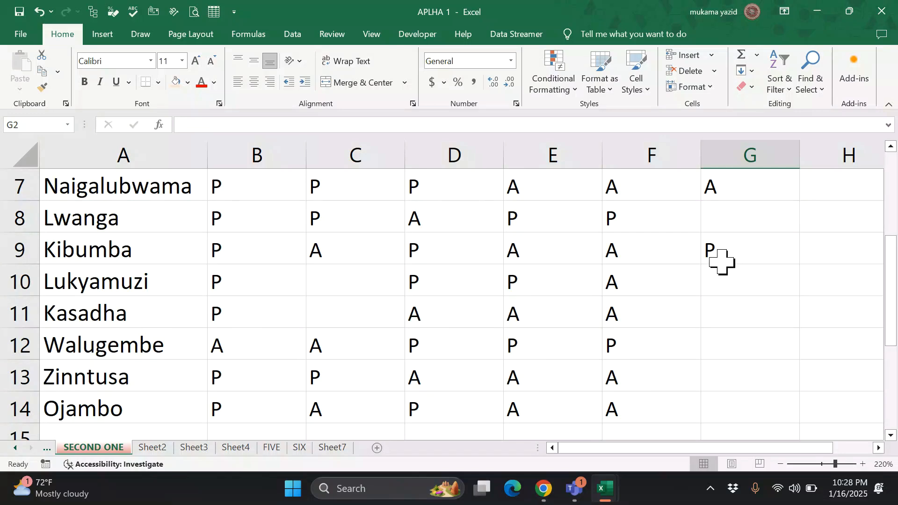
left_click(718, 249)
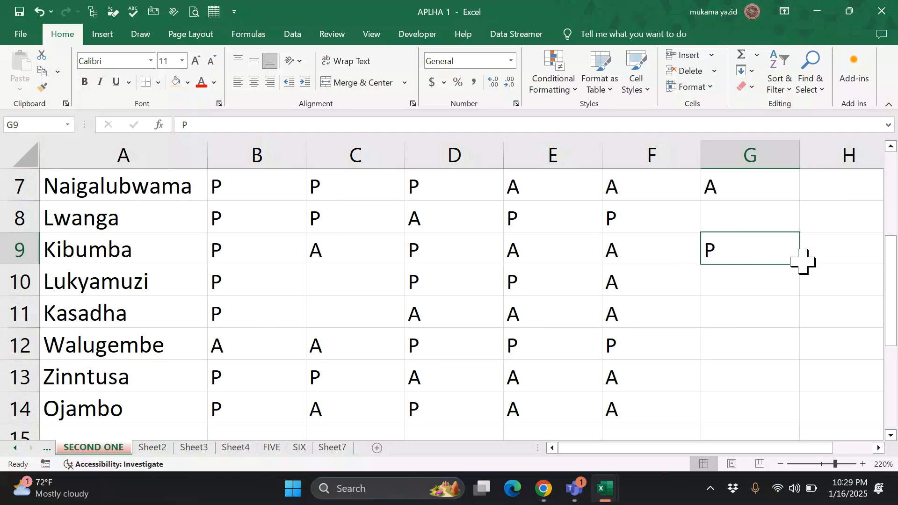
left_click_drag(805, 263, 797, 417)
- Type Z in H11, then select cell F3
left_click(812, 316)
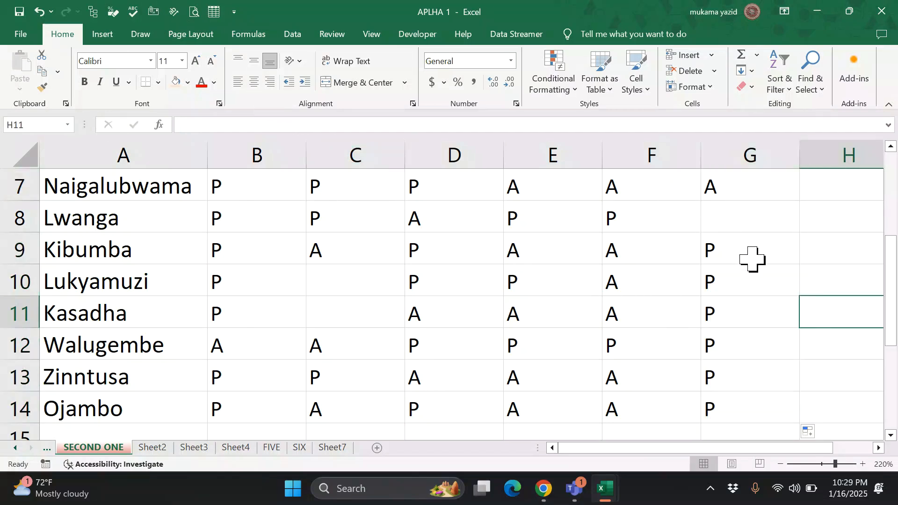
type("Z")
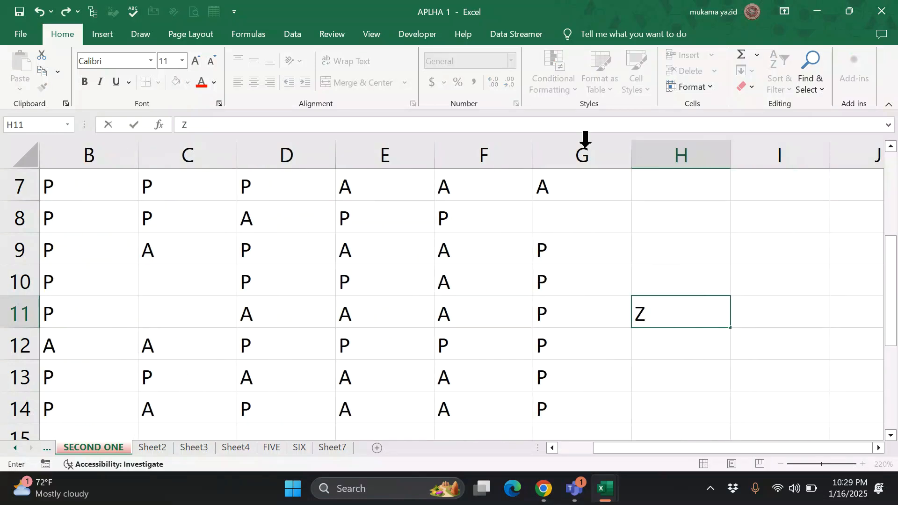
scroll(528, 252, "up", 2)
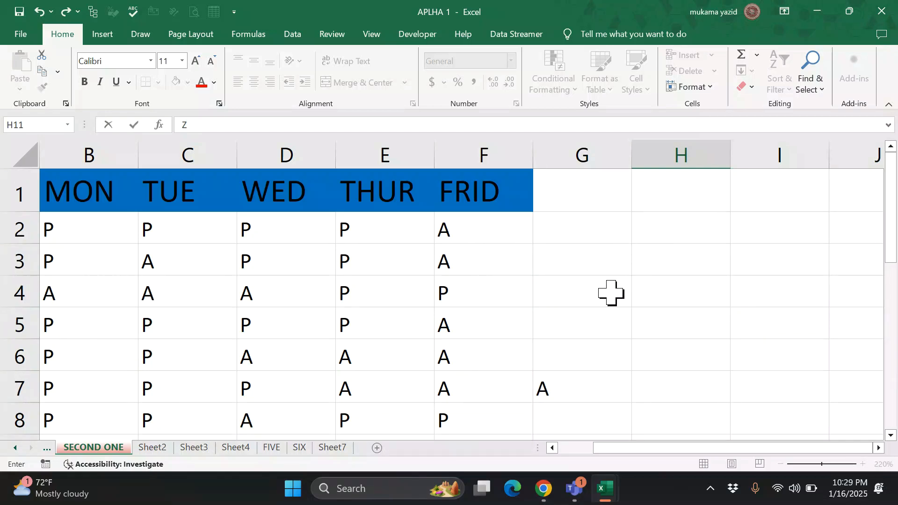
scroll(513, 389, "down", 2)
scroll(512, 390, "up", 1)
left_click(507, 258)
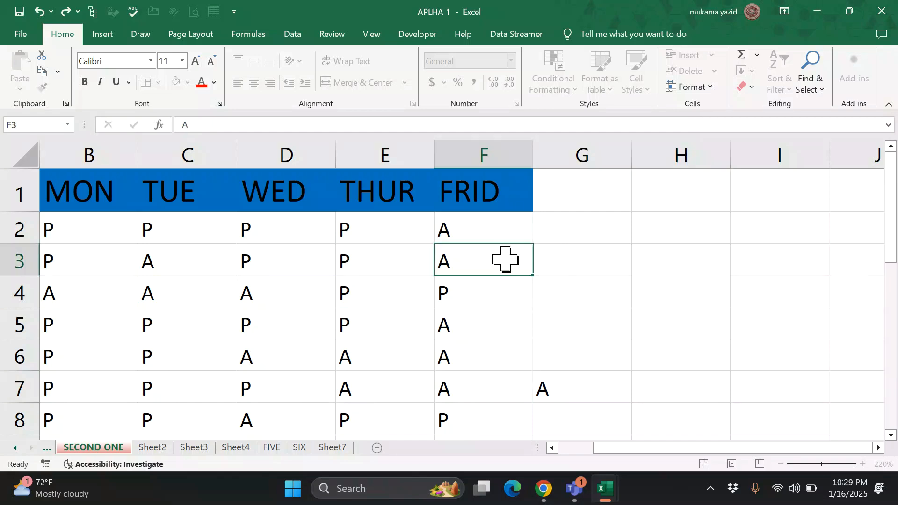
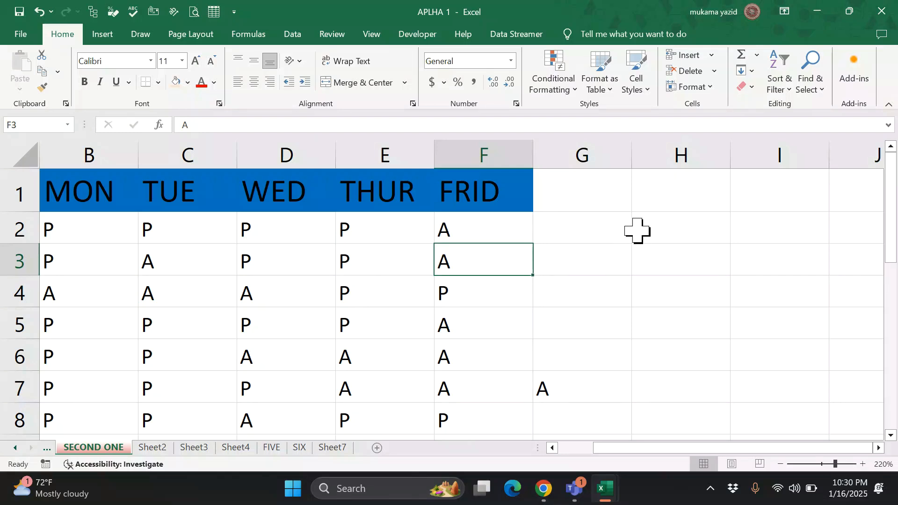
- Enter BOY in H2 and fill it down column H through H14
left_click(663, 226)
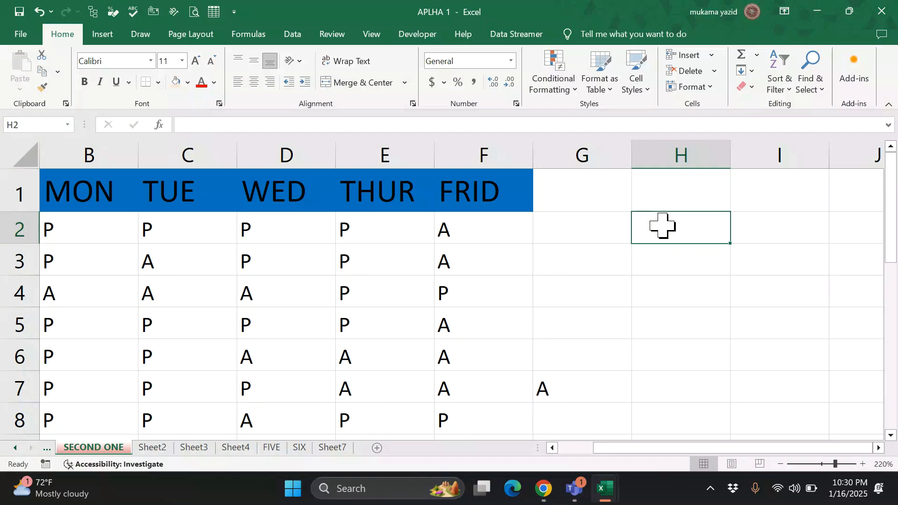
type("BOY")
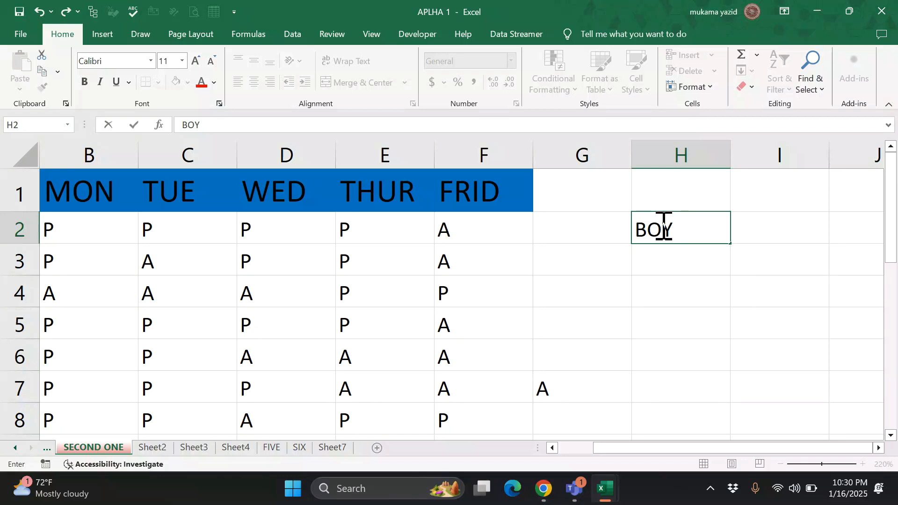
scroll(660, 355, "down", 2)
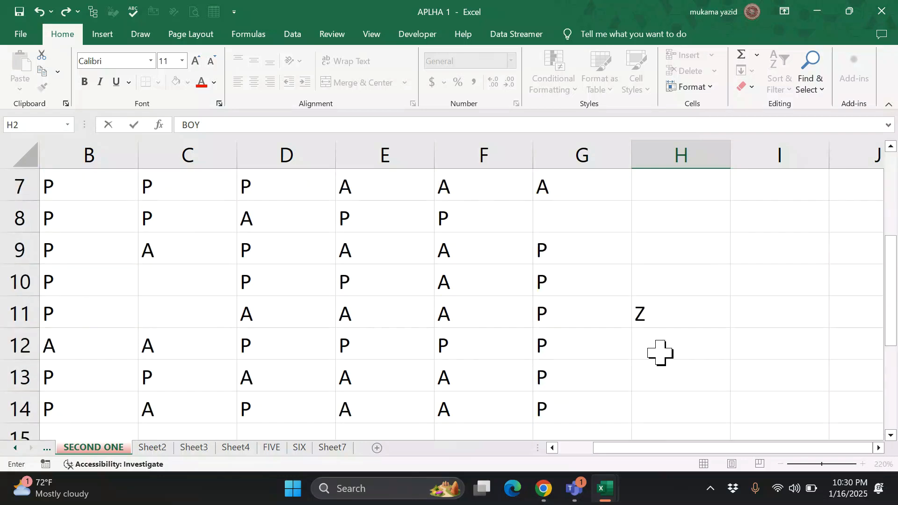
scroll(660, 354, "up", 2)
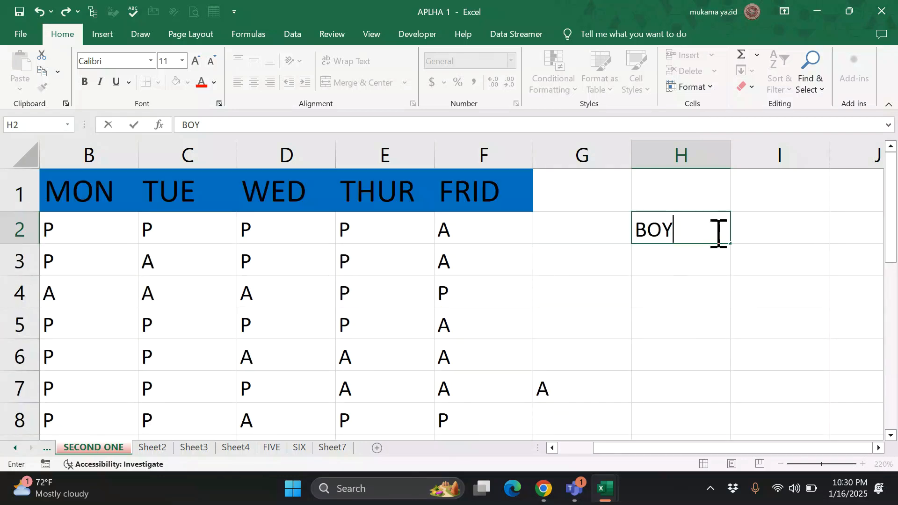
left_click(713, 266)
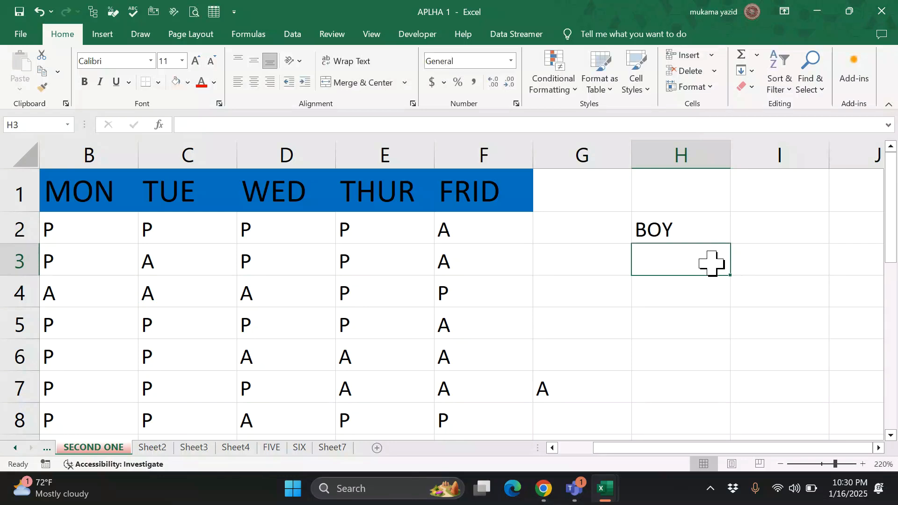
left_click(701, 231)
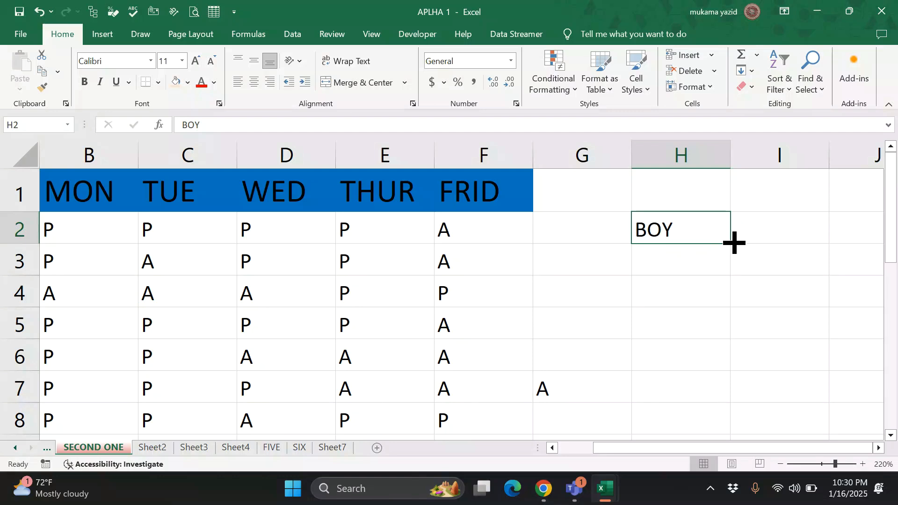
left_click_drag(734, 243, 734, 243)
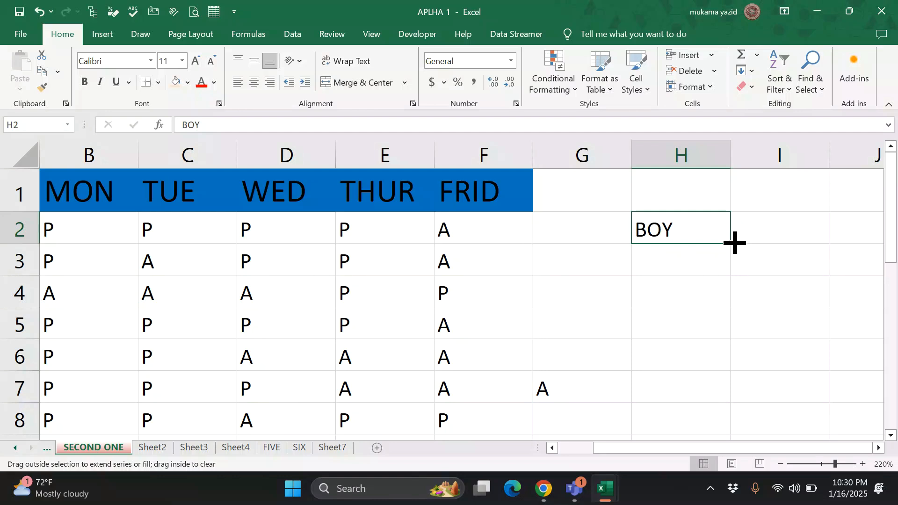
left_click_drag(733, 243, 713, 371)
left_click_drag(711, 424, 710, 383)
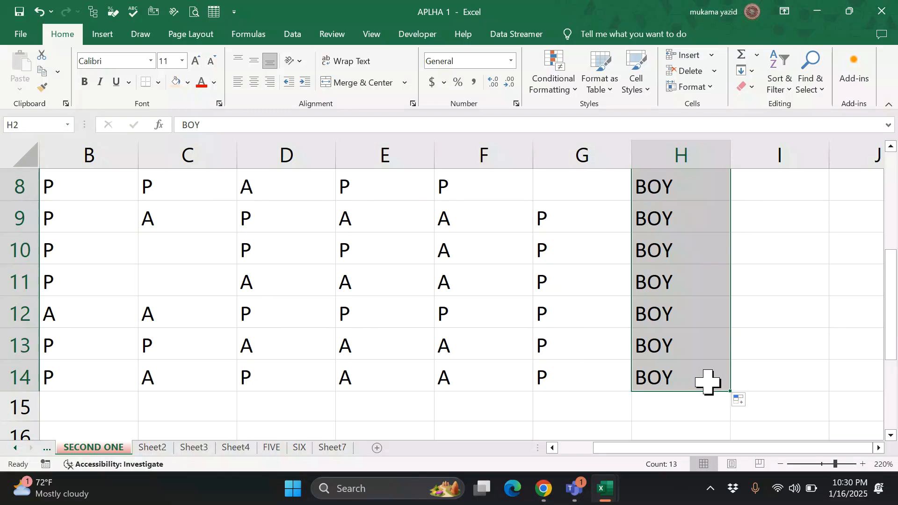
scroll(457, 351, "down", 3)
scroll(457, 345, "up", 2)
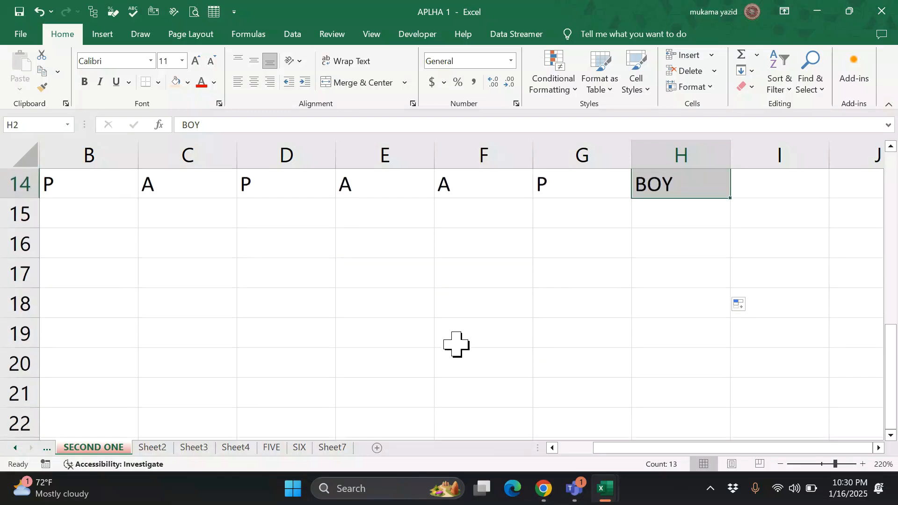
- Enter MONDAY in B15 and fill the weekday names down to SUNDAY in B21
left_click(110, 314)
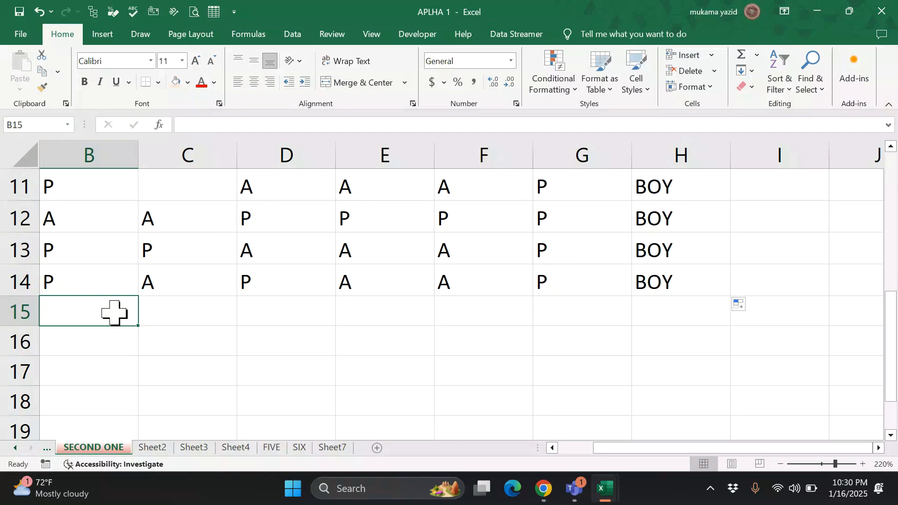
type("1")
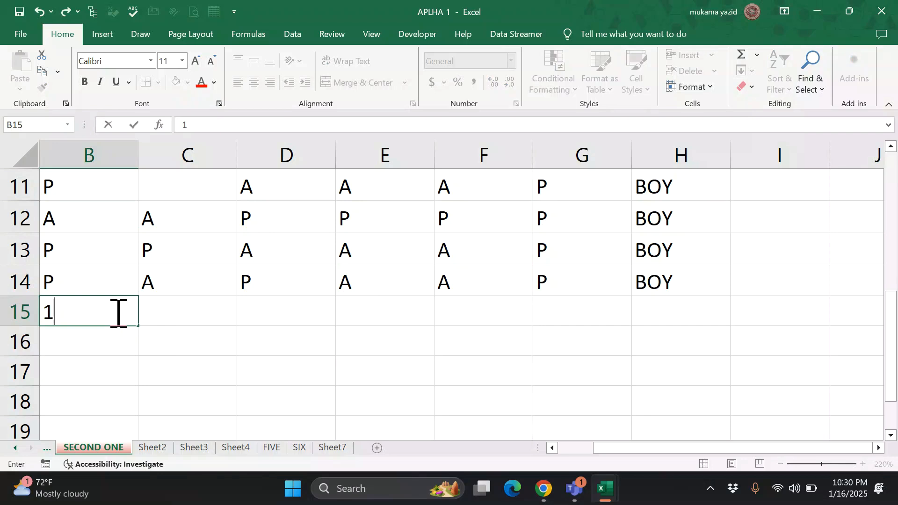
key("BackSpace")
type("MOPN")
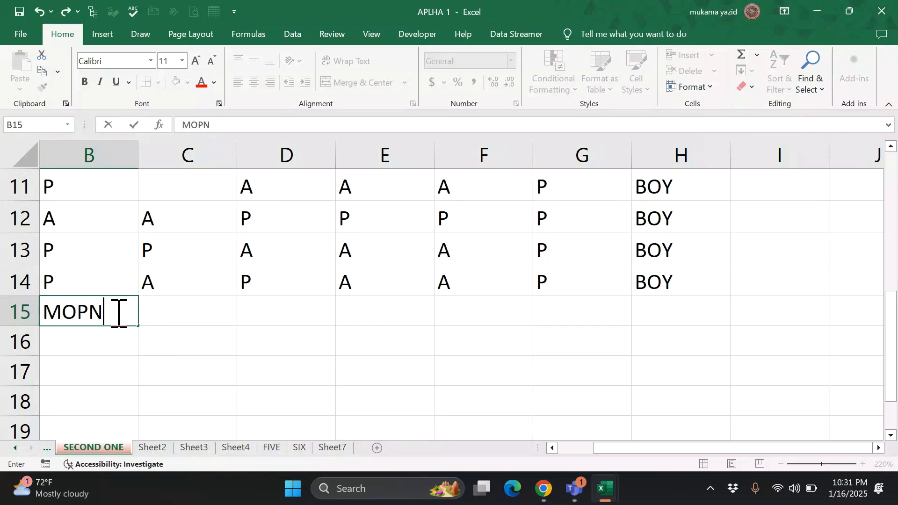
key("BackSpace")
key("BackSpace")
type("ND")
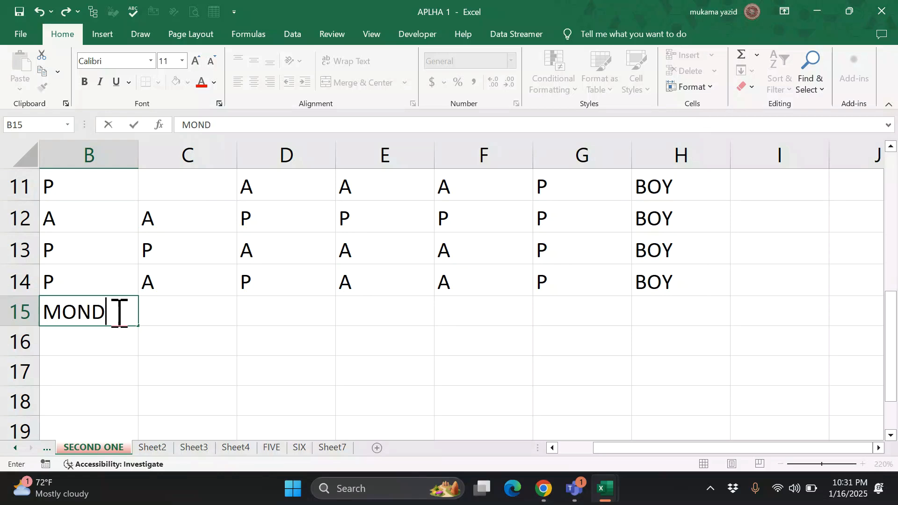
type("AY")
scroll(183, 350, "down", 1)
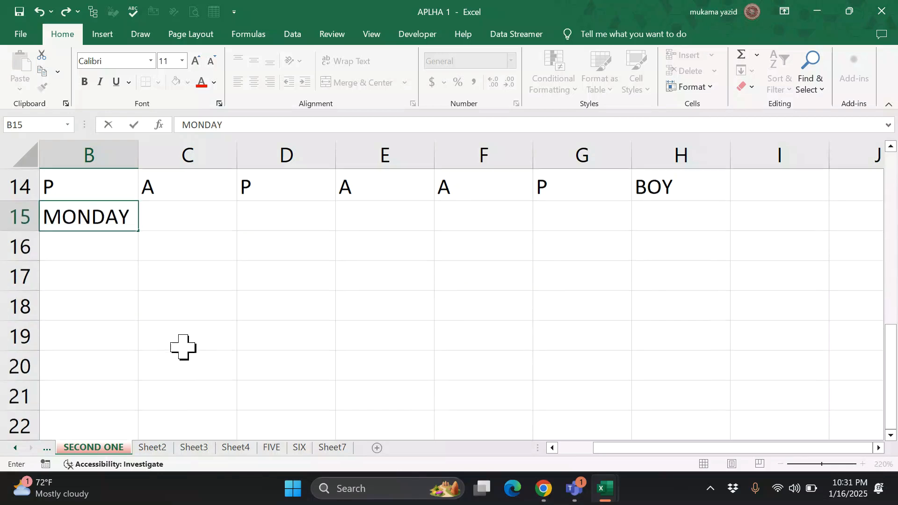
left_click(178, 255)
left_click(101, 221)
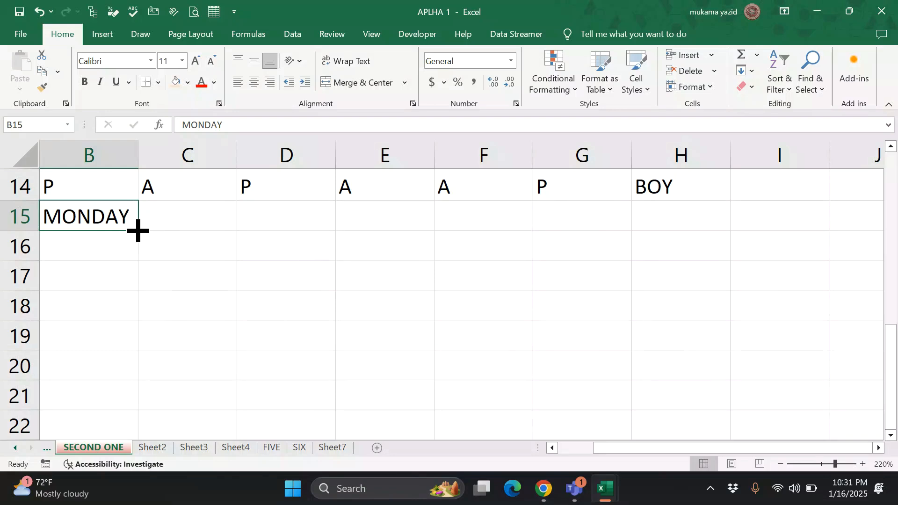
left_click_drag(137, 231, 135, 419)
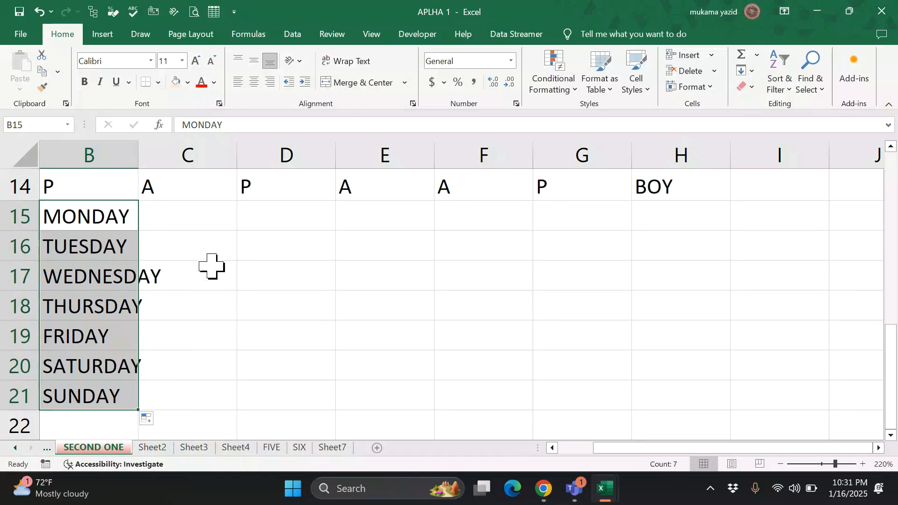
- Enter MON in D15 and fill the short weekday names down to SAT in D20
left_click(287, 226)
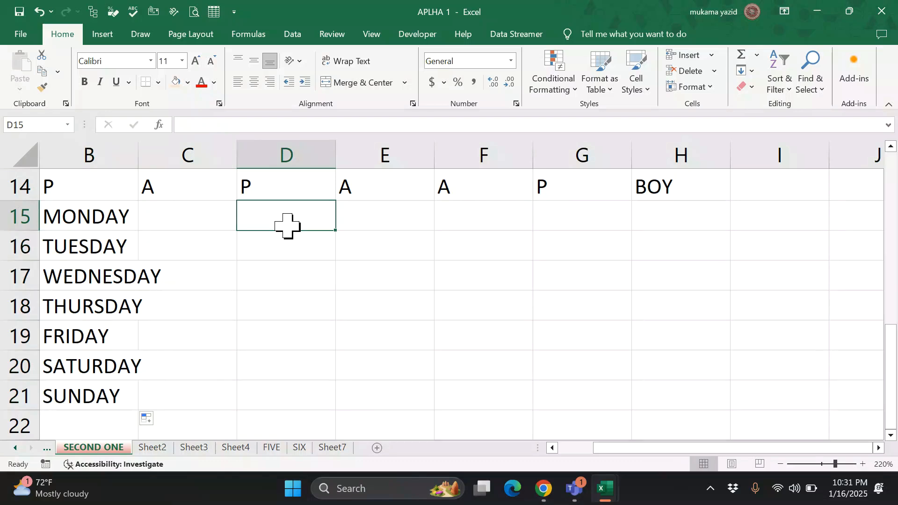
type("MON")
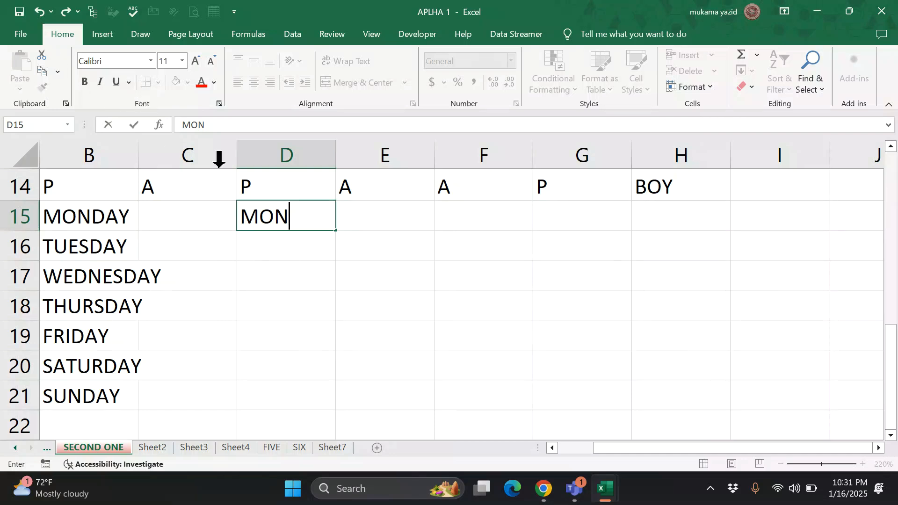
left_click(354, 224)
left_click(304, 231)
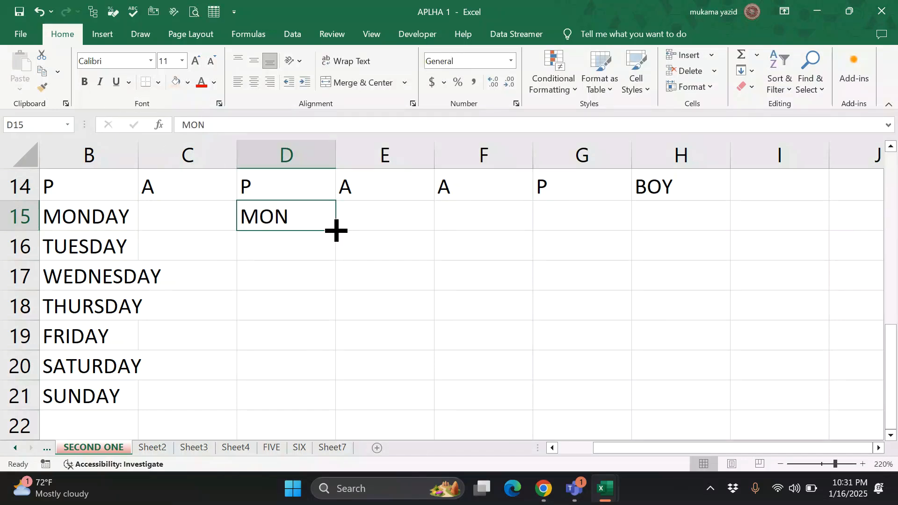
left_click_drag(336, 231, 346, 351)
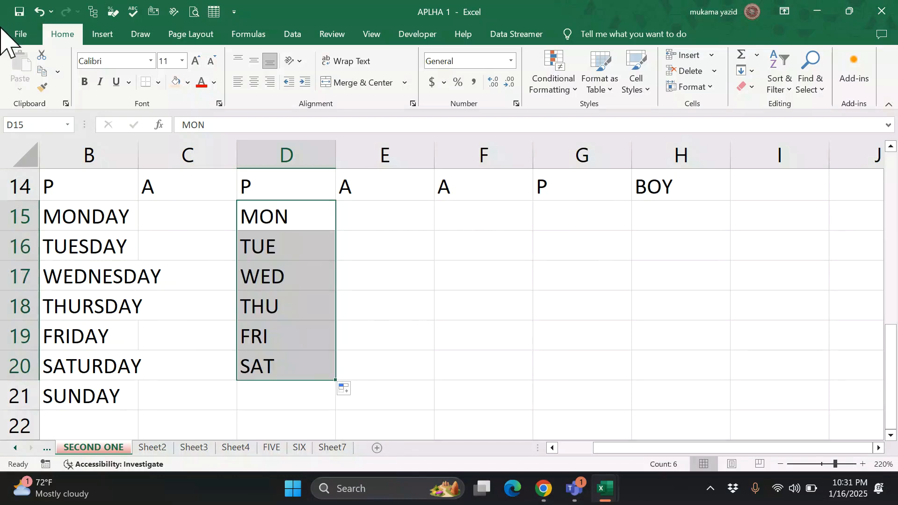
- Enter JANUARY in E15 and fill month names down column E to row 28
left_click(395, 215)
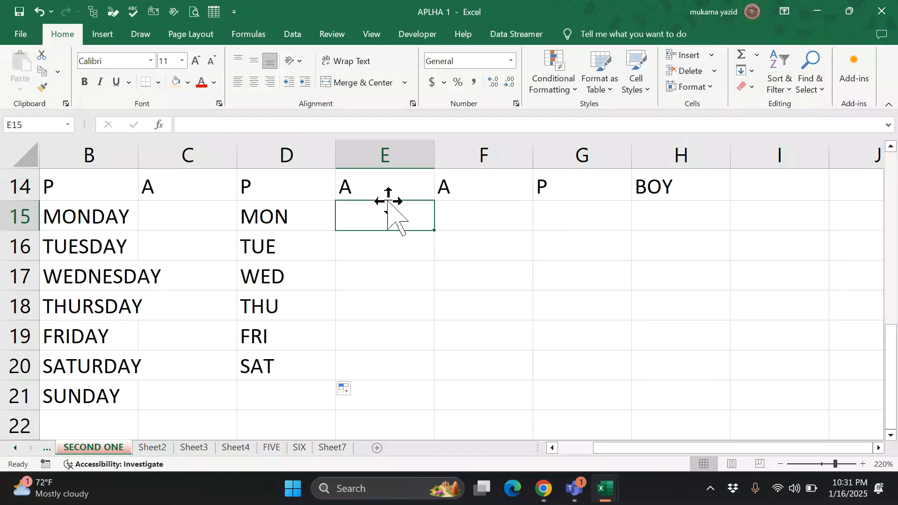
type("J")
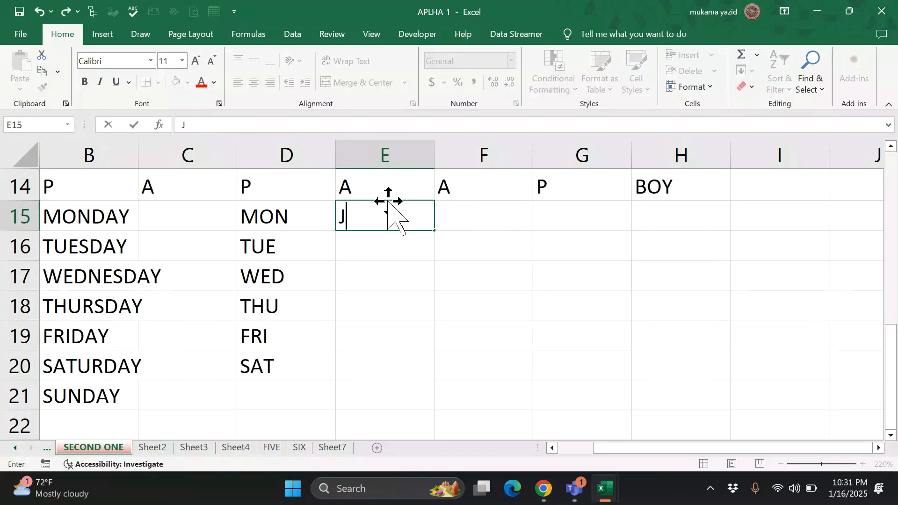
type("AN")
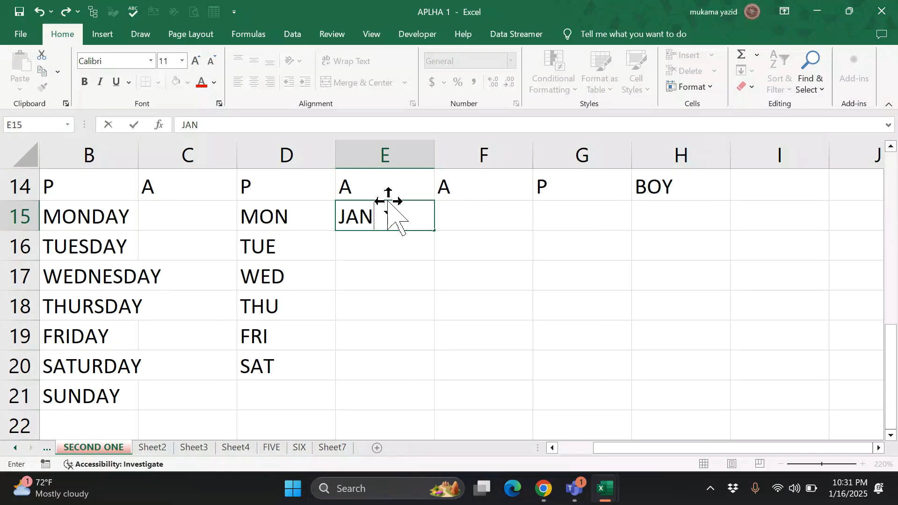
type("UARY")
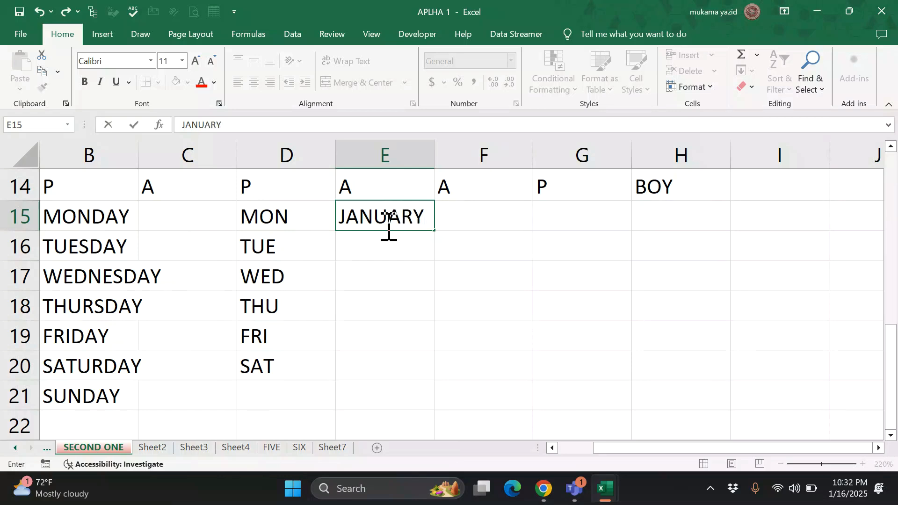
key("Return")
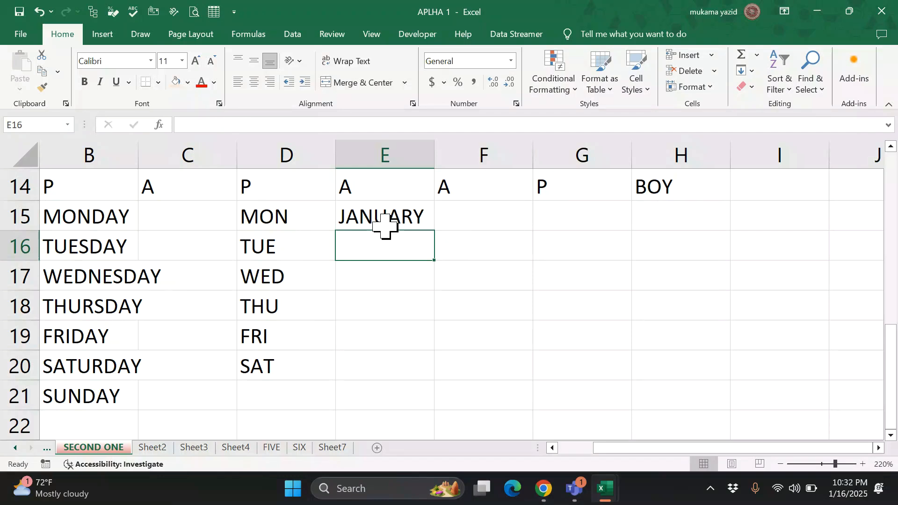
left_click(399, 211)
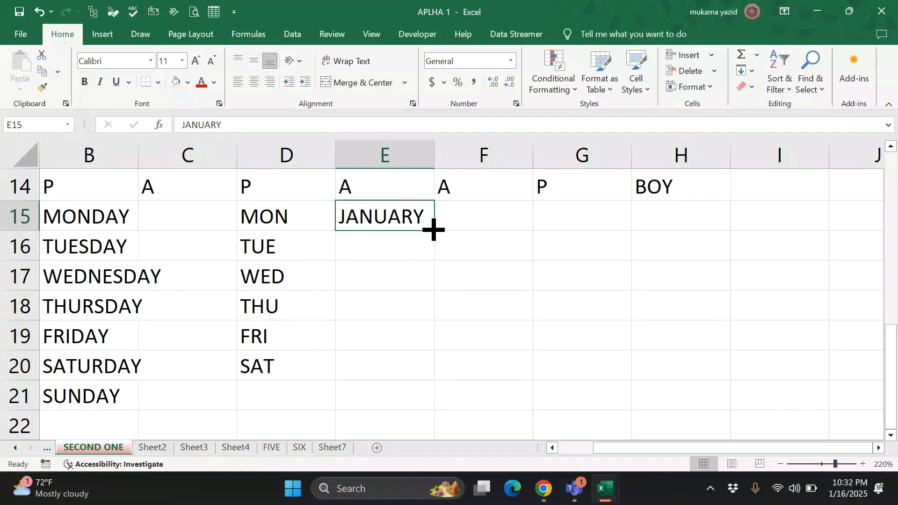
left_click_drag(434, 229, 464, 444)
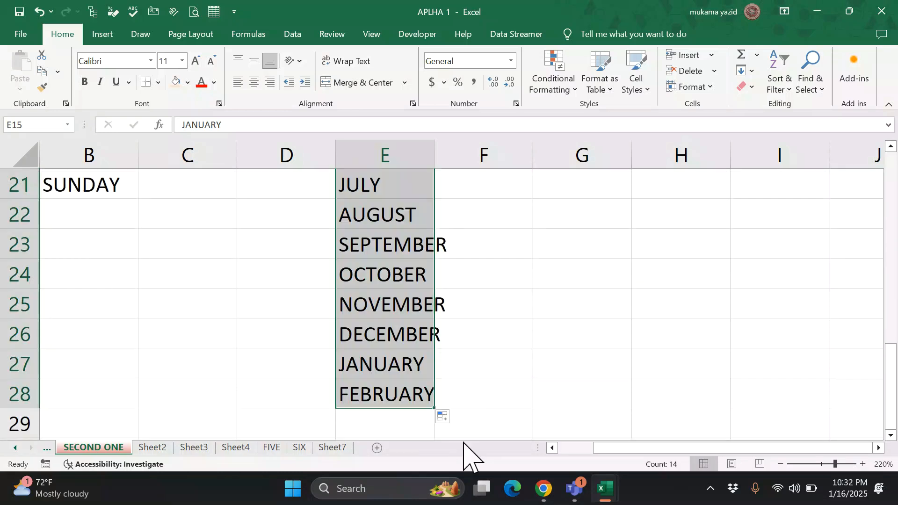
scroll(468, 224, "up", 5)
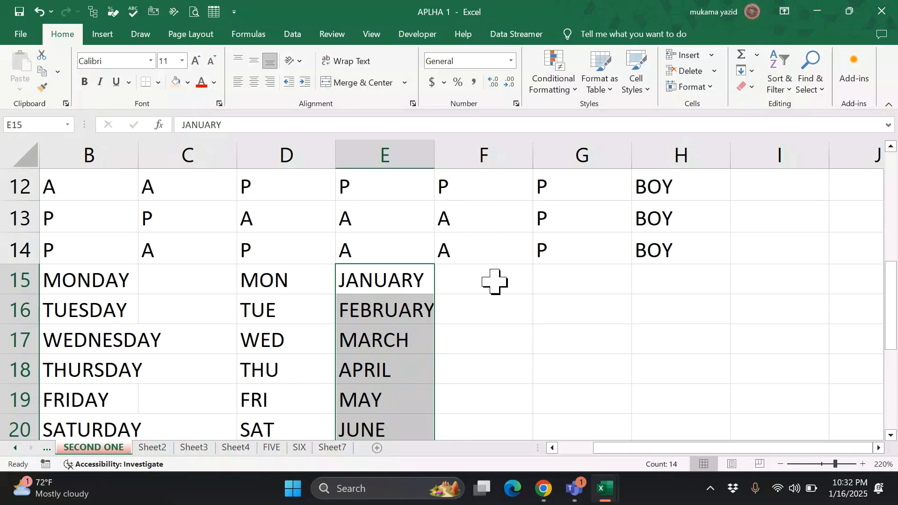
scroll(500, 337, "down", 4)
scroll(503, 328, "up", 1)
scroll(486, 245, "up", 1)
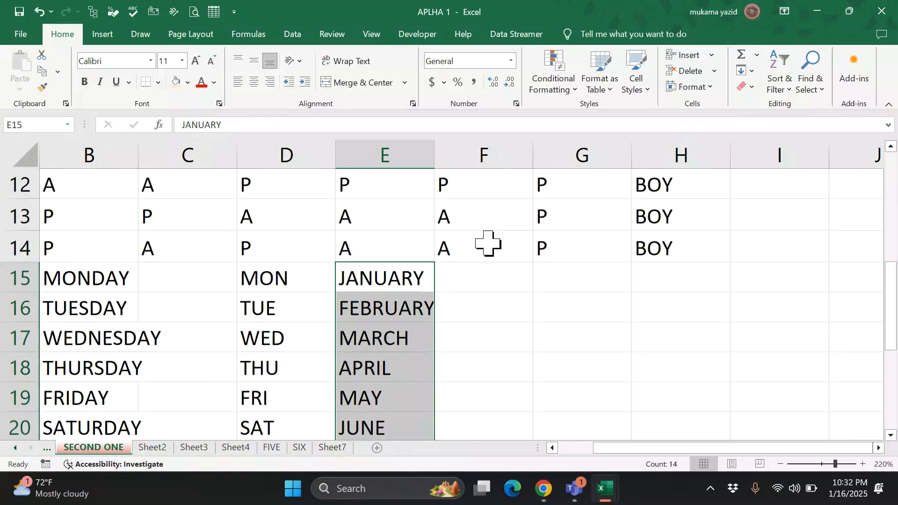
- Enter JAN in F15 and fill abbreviated months down to F29, ending at MAR
left_click(494, 279)
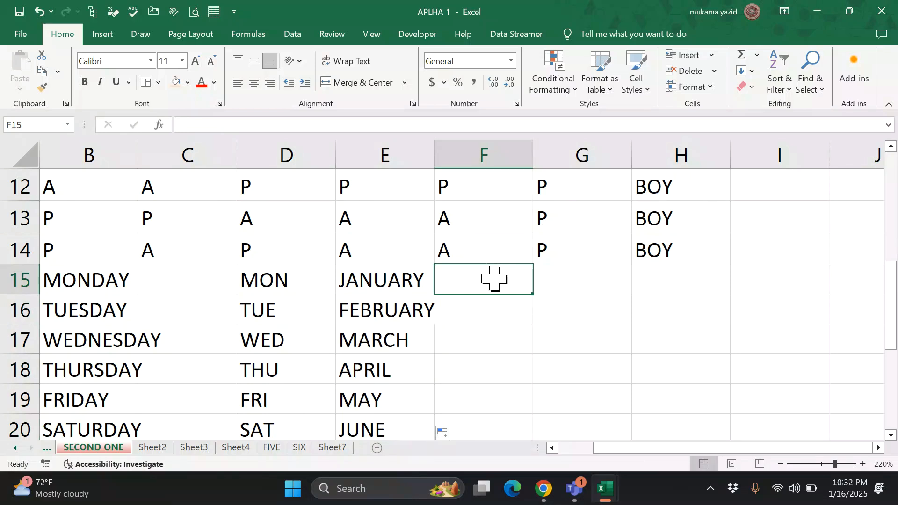
type("JAM")
key("BackSpace")
type("N")
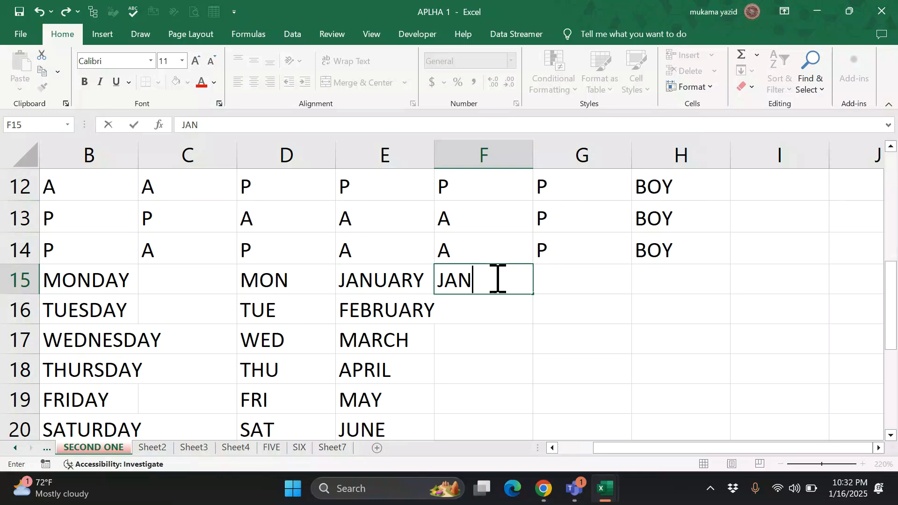
left_click(567, 279)
left_click(515, 287)
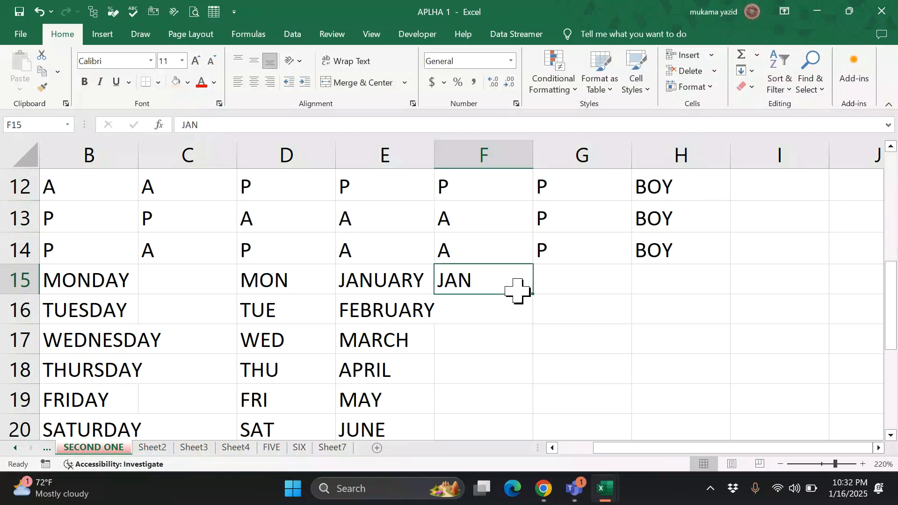
left_click_drag(532, 293, 565, 385)
scroll(575, 377, "up", 2)
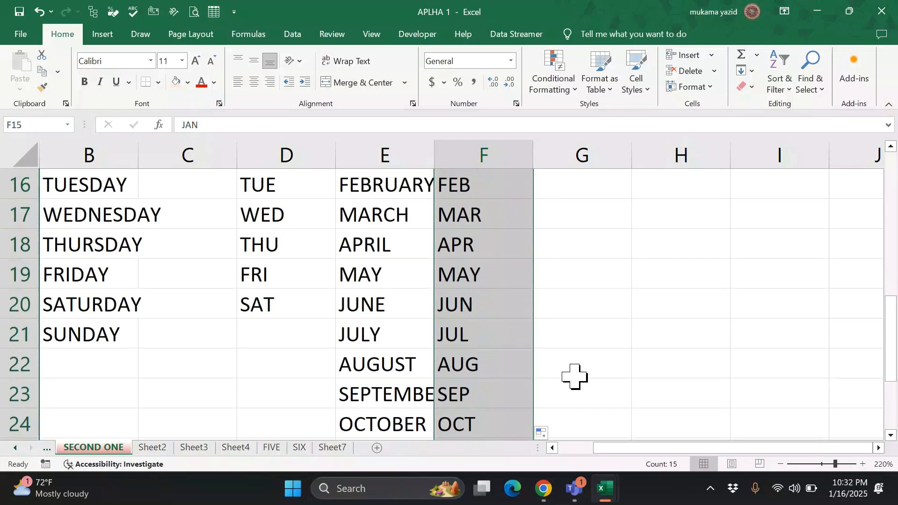
left_click(575, 376)
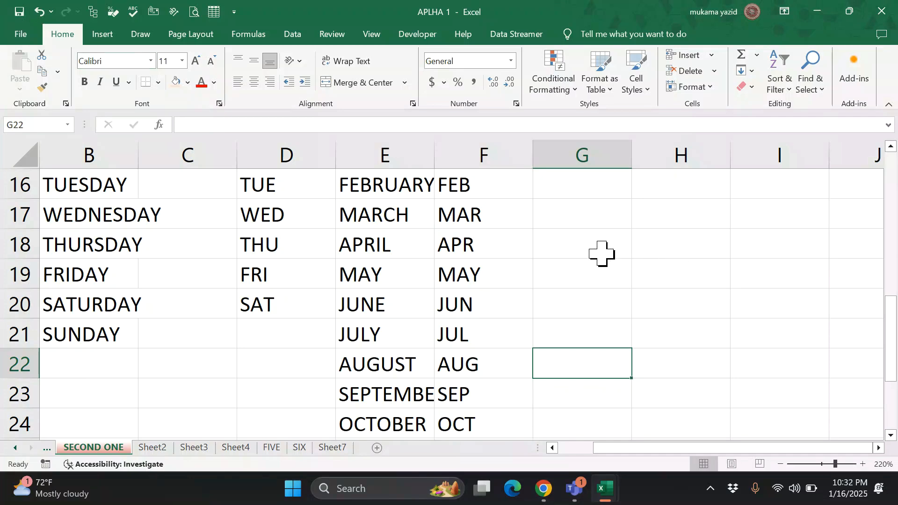
scroll(601, 260, "up", 2)
scroll(600, 301, "down", 1)
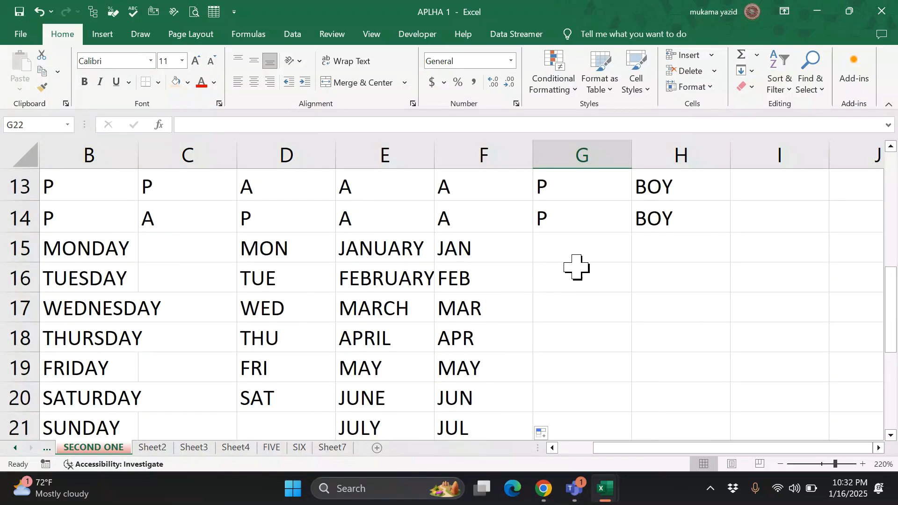
- Enter 1 in G15 and copy it down column G to G29
left_click(579, 253)
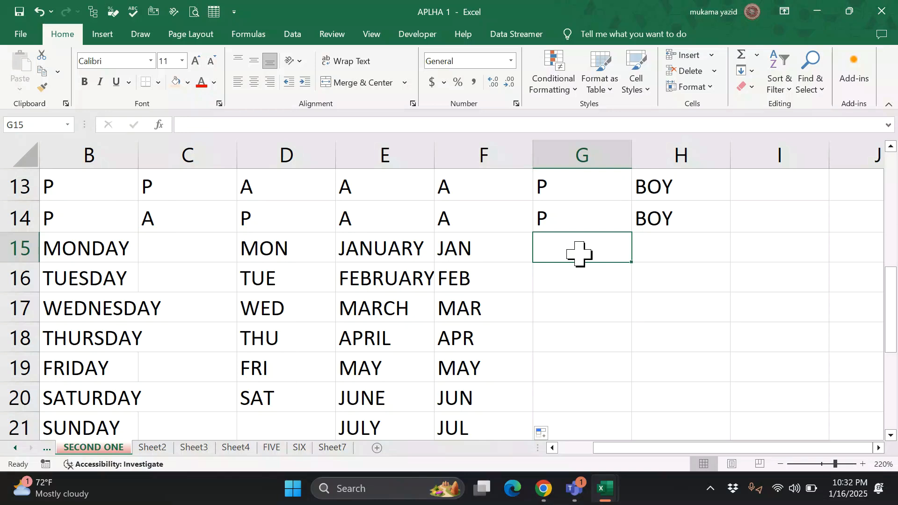
type("1")
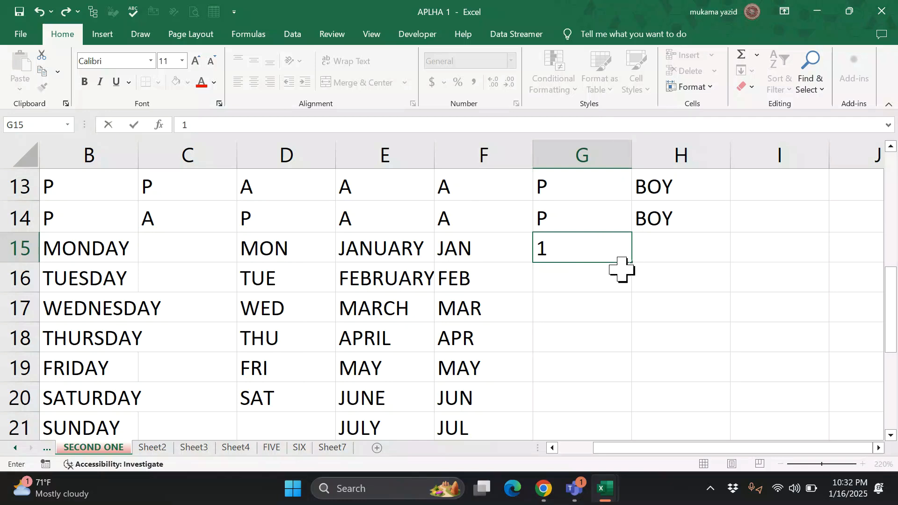
key("Return")
left_click(626, 244)
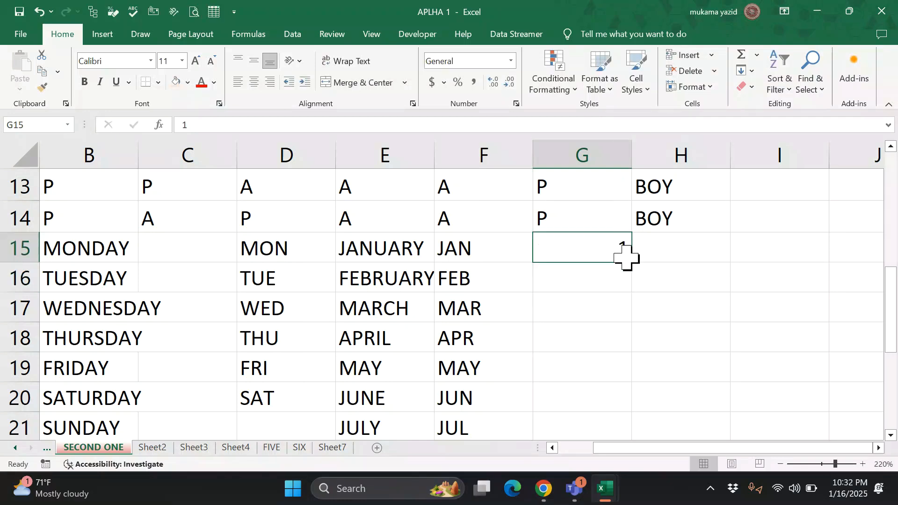
left_click_drag(630, 262, 622, 461)
scroll(677, 321, "up", 3)
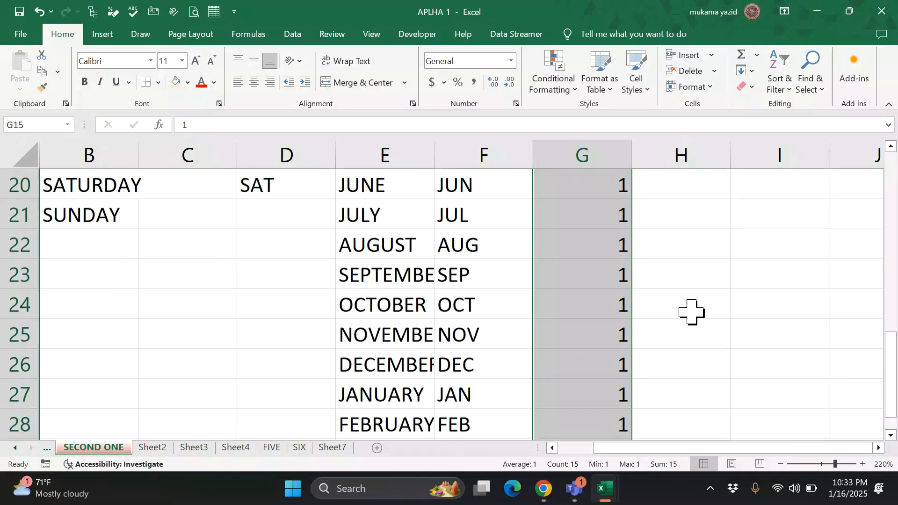
scroll(694, 307, "down", 4)
scroll(668, 343, "up", 1)
scroll(668, 343, "down", 1)
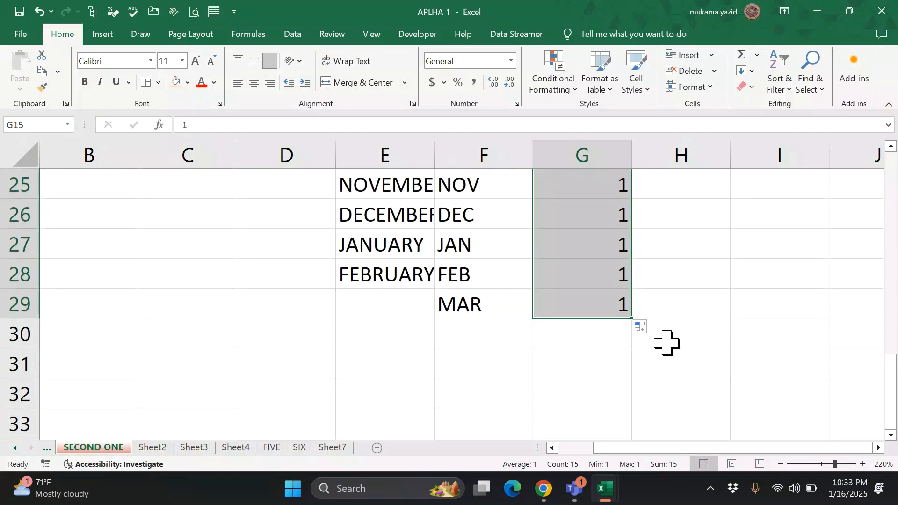
- Convert the copied 1s in G15:G29 into a 1 through 15 series with Fill Series
left_click(641, 328)
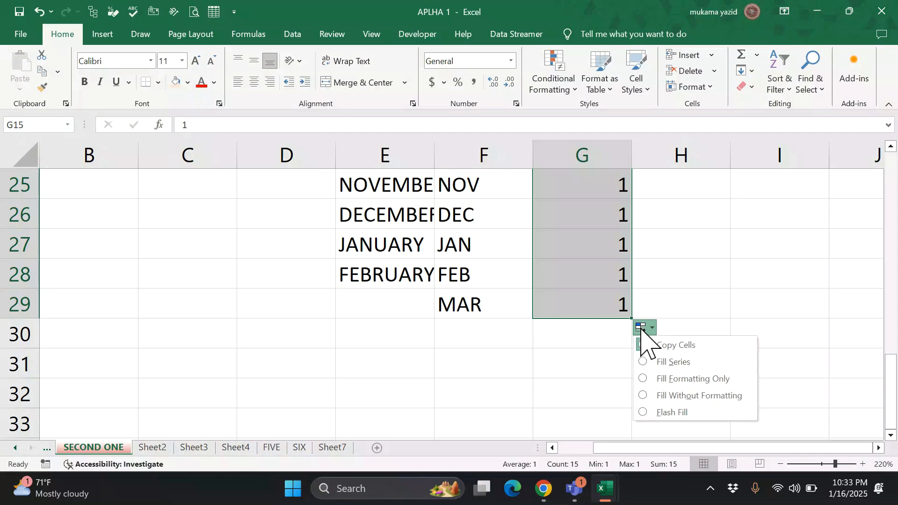
left_click(665, 363)
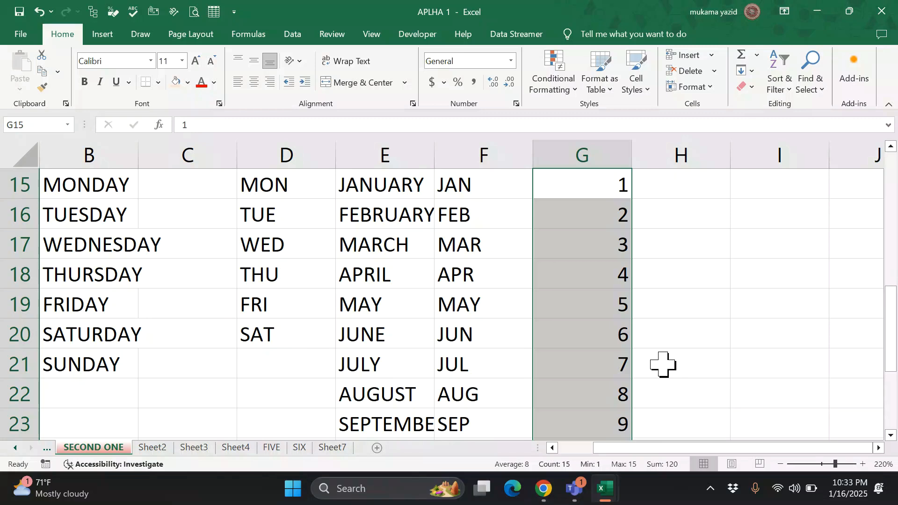
scroll(664, 365, "up", 5)
scroll(663, 365, "down", 5)
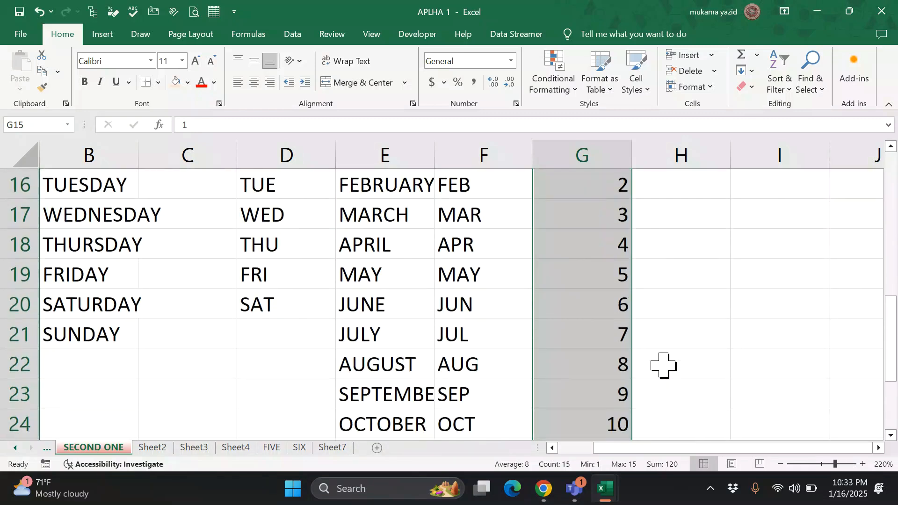
scroll(664, 365, "up", 1)
scroll(664, 365, "down", 3)
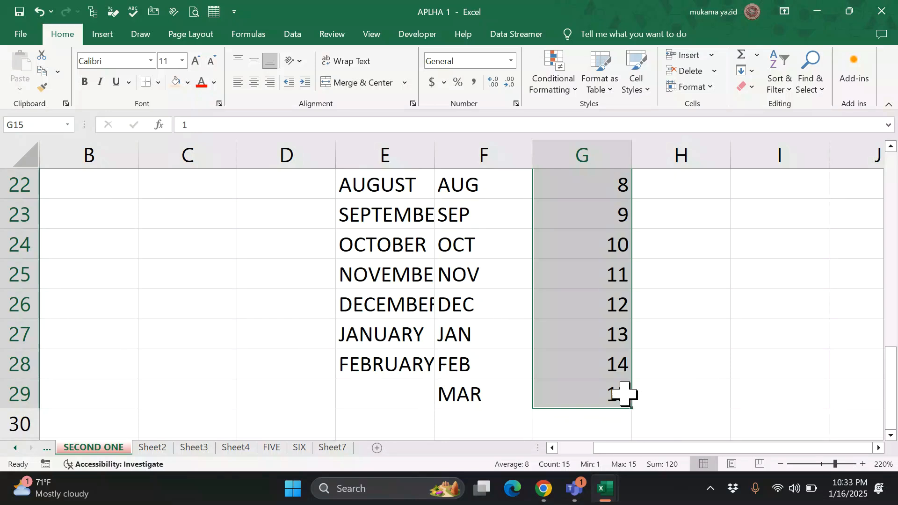
- Undo the long series, copy G15's 1 into G16:G17 and make it a 1, 2, 3 series
key("ctrl+z")
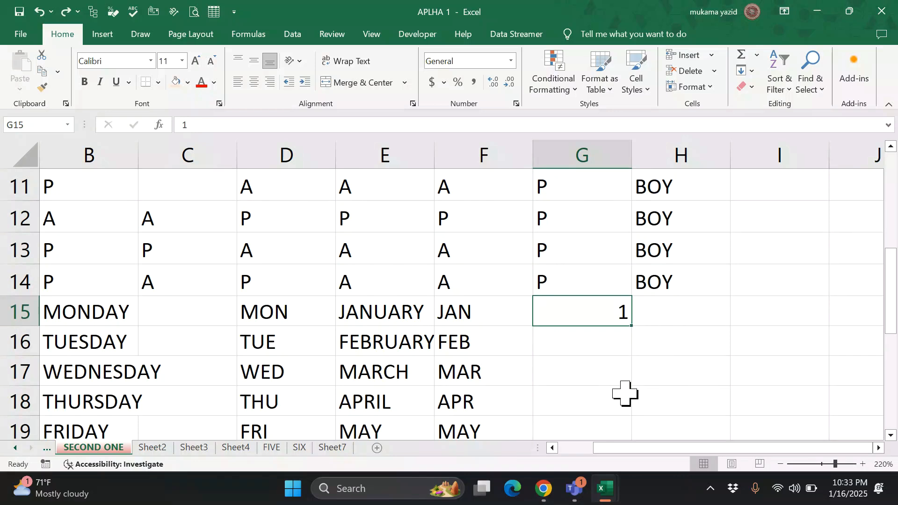
left_click_drag(632, 323, 620, 396)
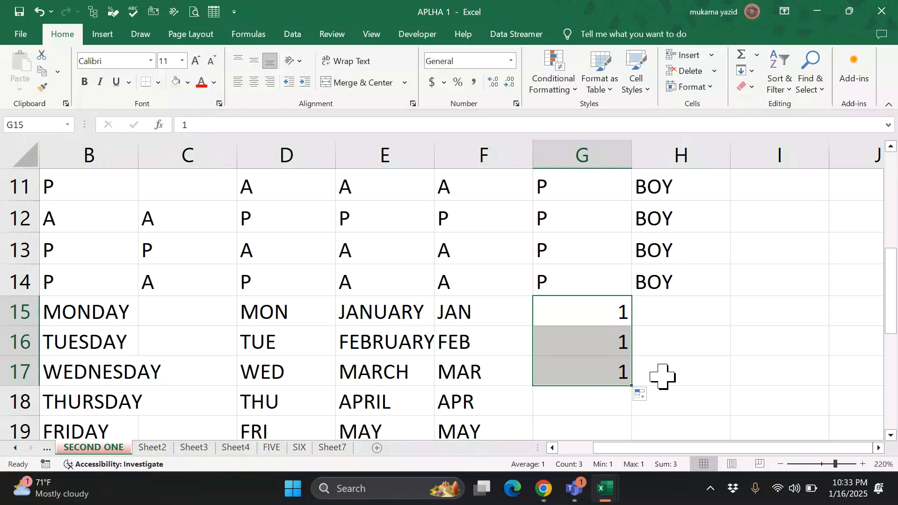
left_click(653, 397)
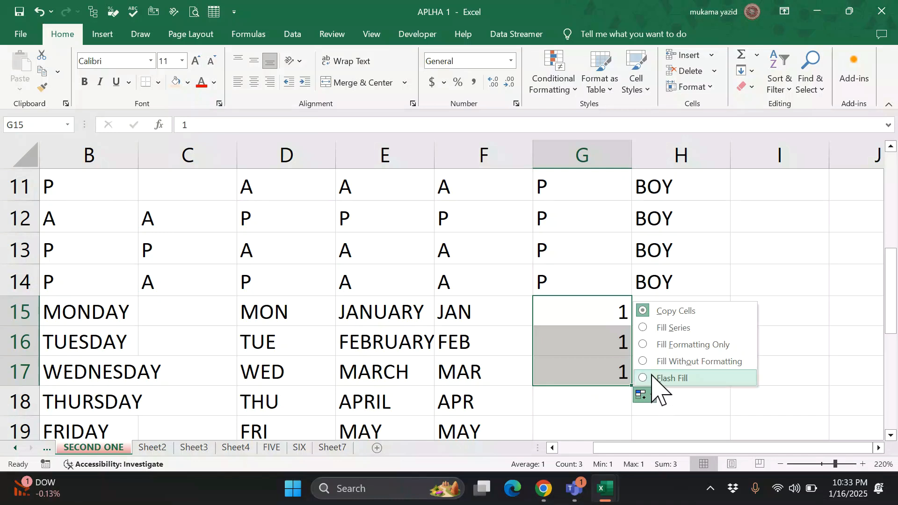
left_click(665, 329)
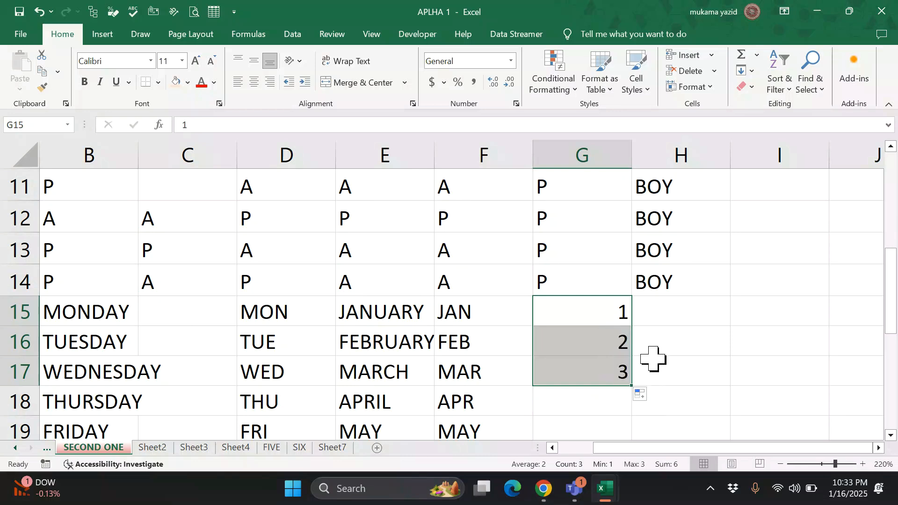
left_click(658, 316)
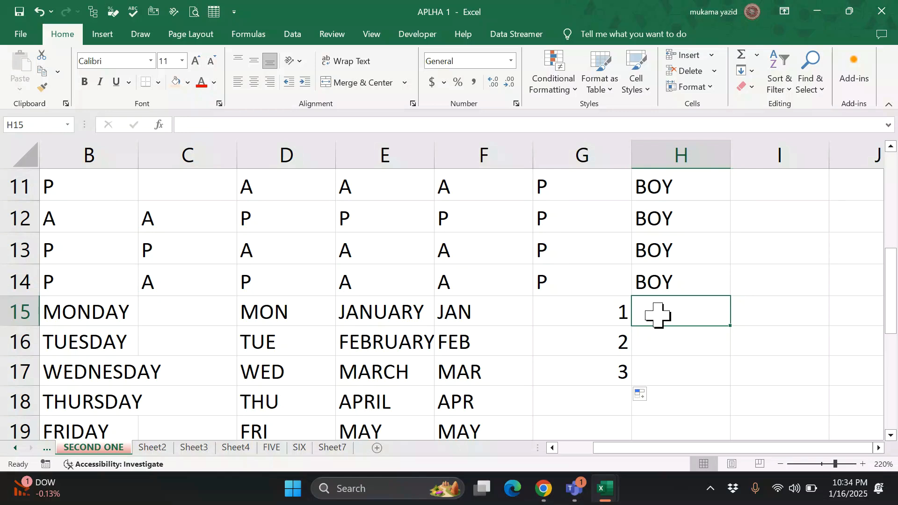
- Enter 1 and 2 in H15:H16 and extend the series down to 12 in H26
type("1")
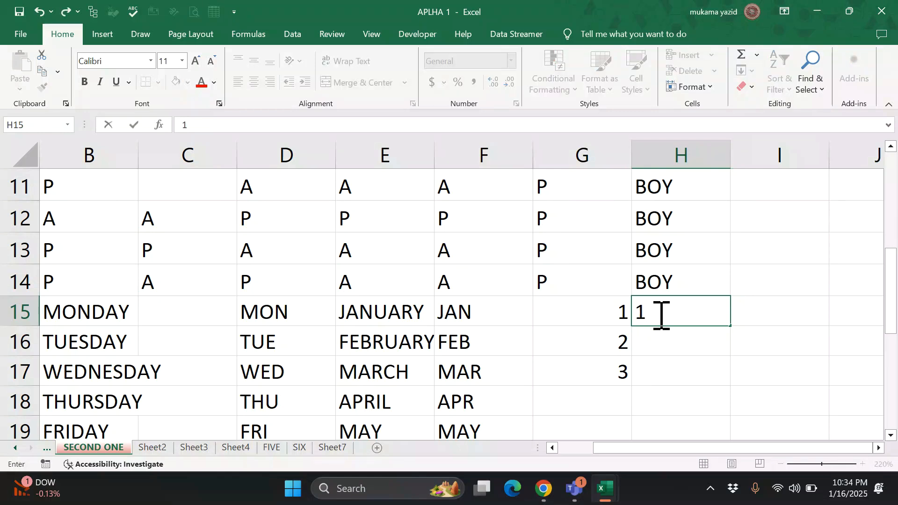
key("Return")
type("2")
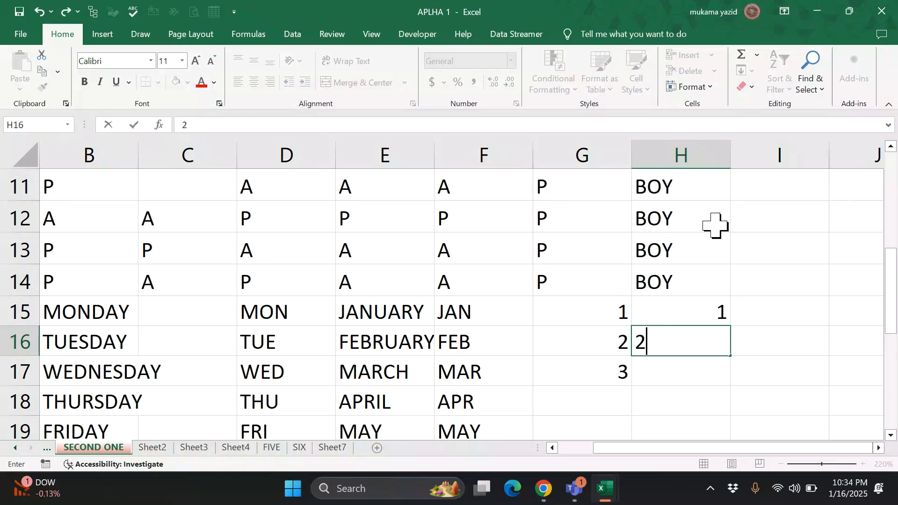
left_click(746, 302)
left_click_drag(681, 307, 687, 337)
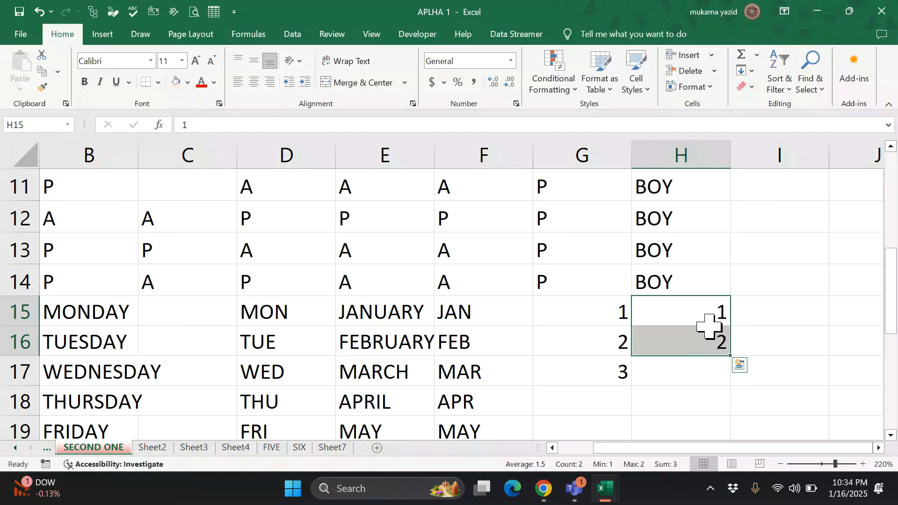
left_click_drag(730, 355, 726, 444)
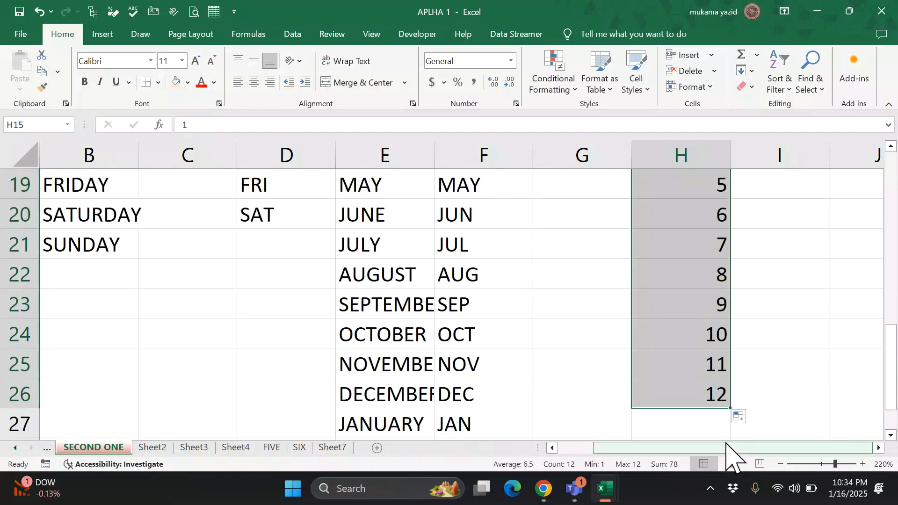
scroll(723, 425, "up", 6)
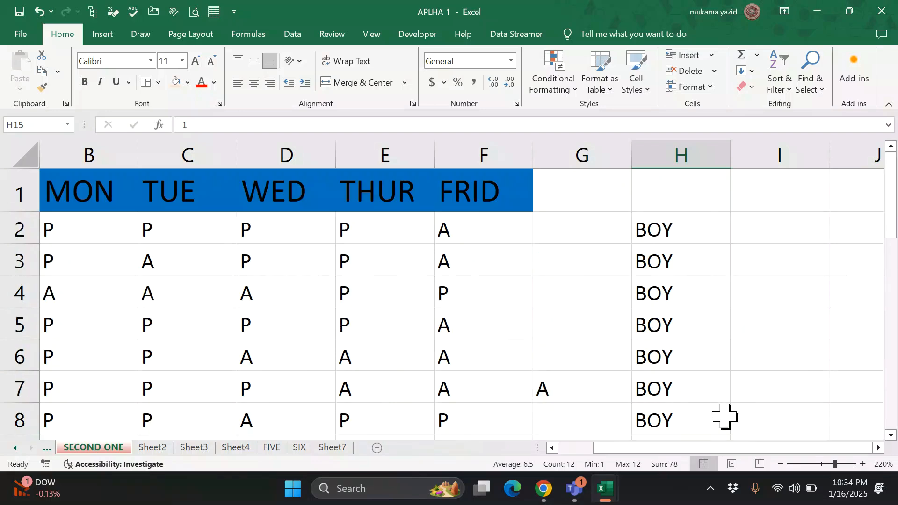
scroll(717, 373, "down", 2)
scroll(646, 307, "up", 2)
- Copy BOY from H2 across to L2
left_click(719, 237)
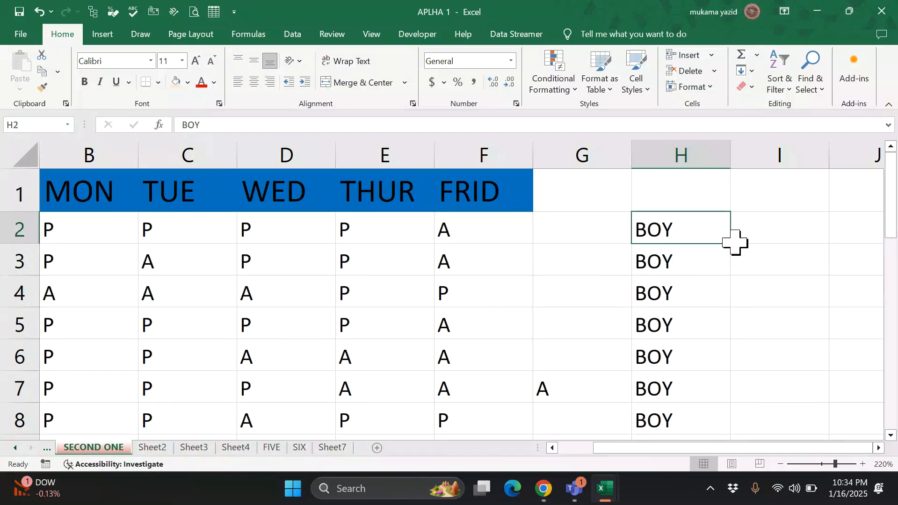
left_click(742, 240)
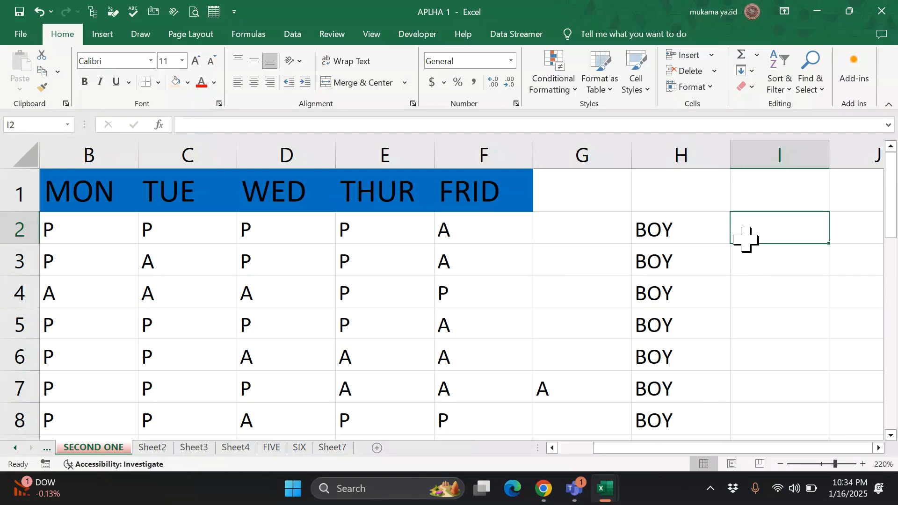
left_click(709, 238)
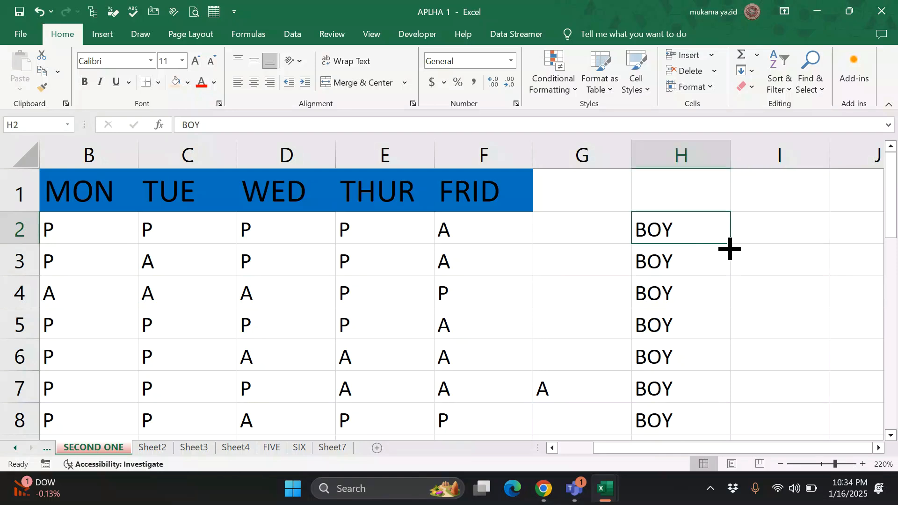
left_click_drag(730, 249, 868, 259)
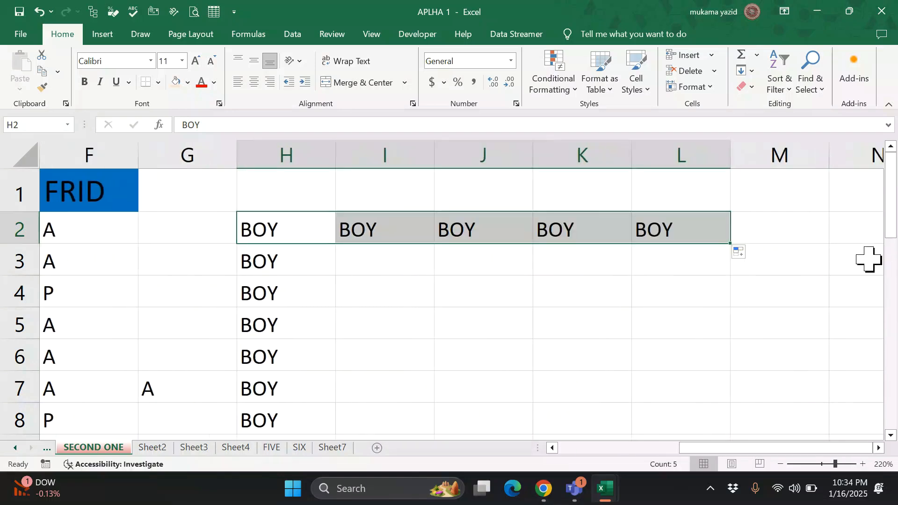
scroll(607, 332, "down", 5)
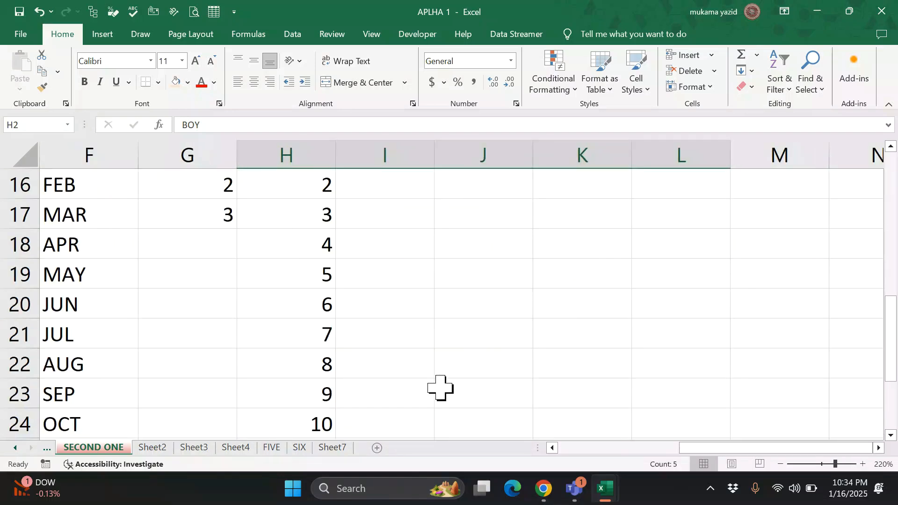
scroll(439, 387, "down", 2)
scroll(436, 374, "up", 3)
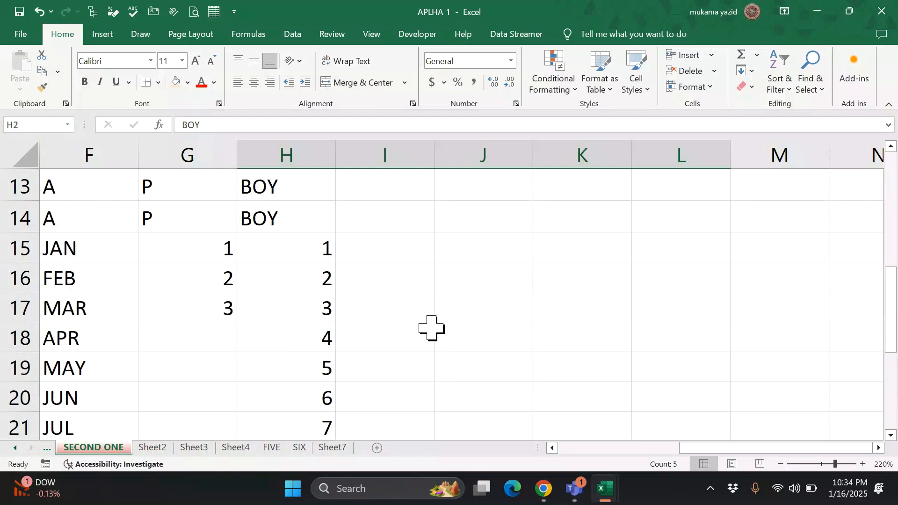
- Enter 2 in I15 and extend the H15:I15 series across to 5 in L15
left_click(404, 256)
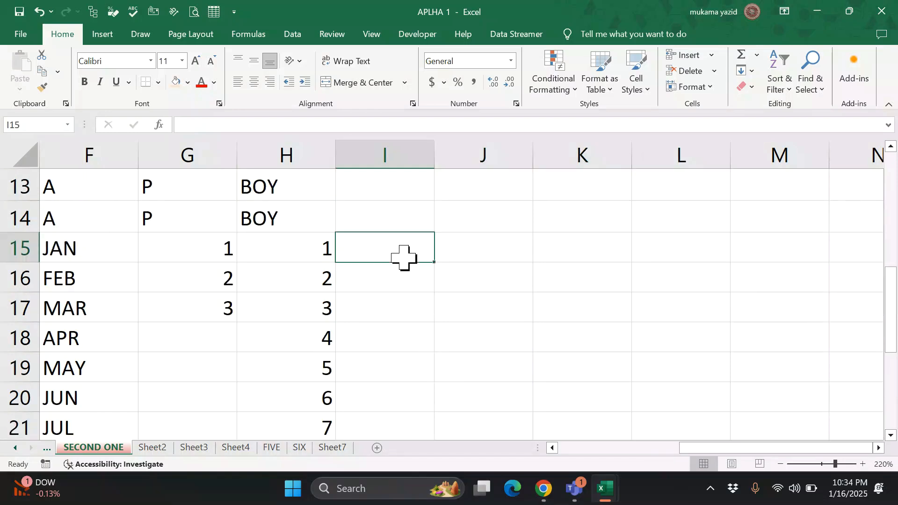
type("2")
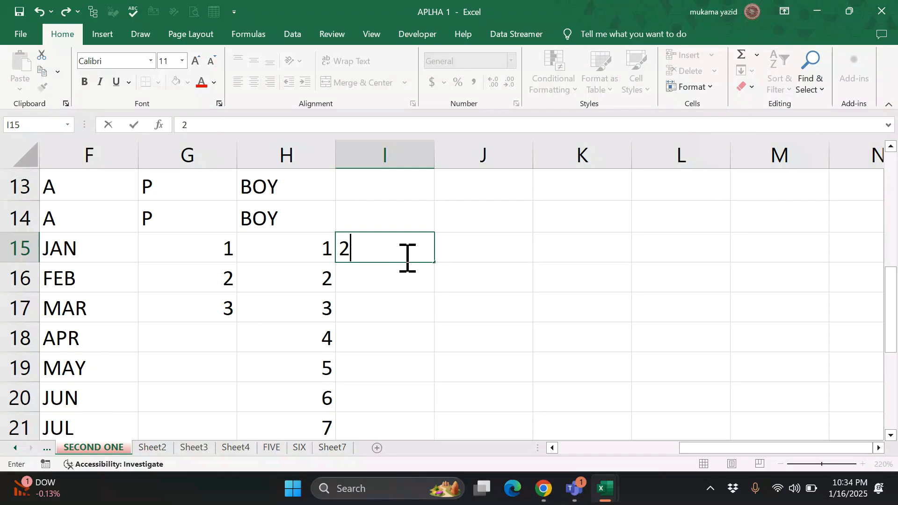
left_click(487, 258)
left_click_drag(308, 243, 367, 261)
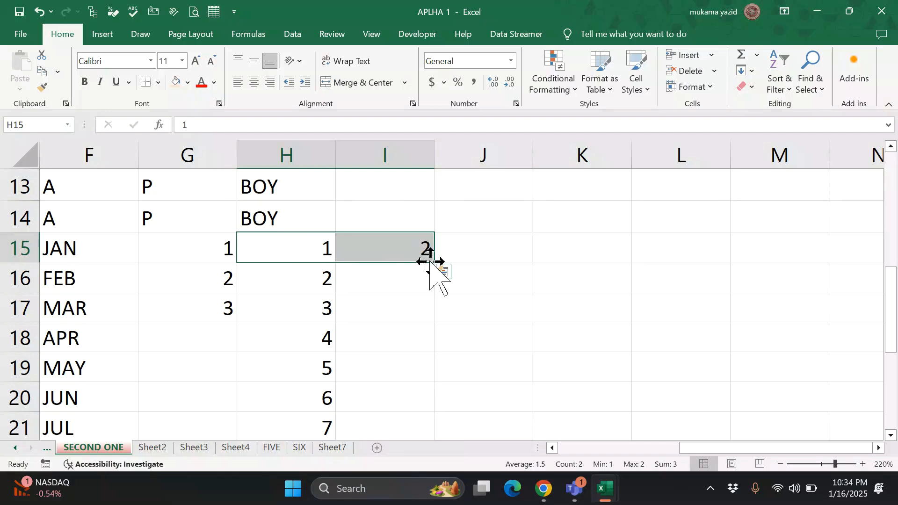
left_click_drag(433, 263, 771, 271)
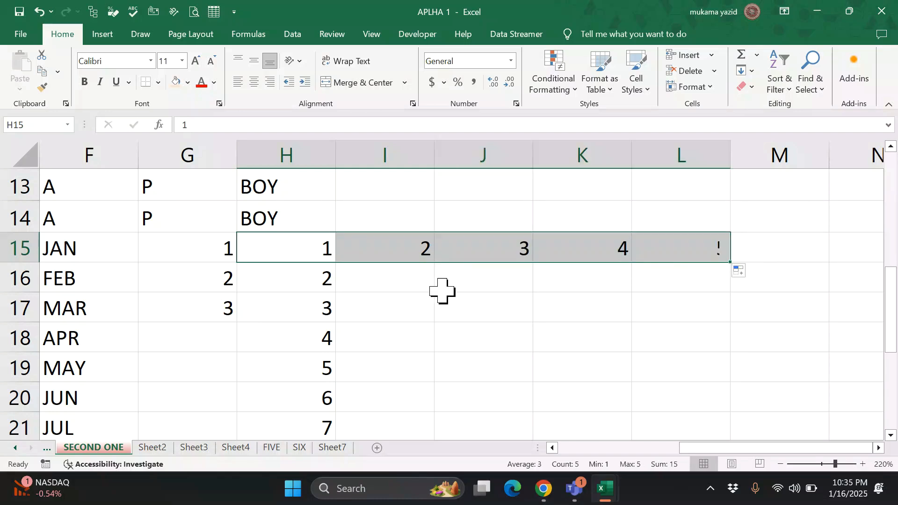
- Enter MON in I16 and fill the weekday names across to THU in L16
left_click(400, 287)
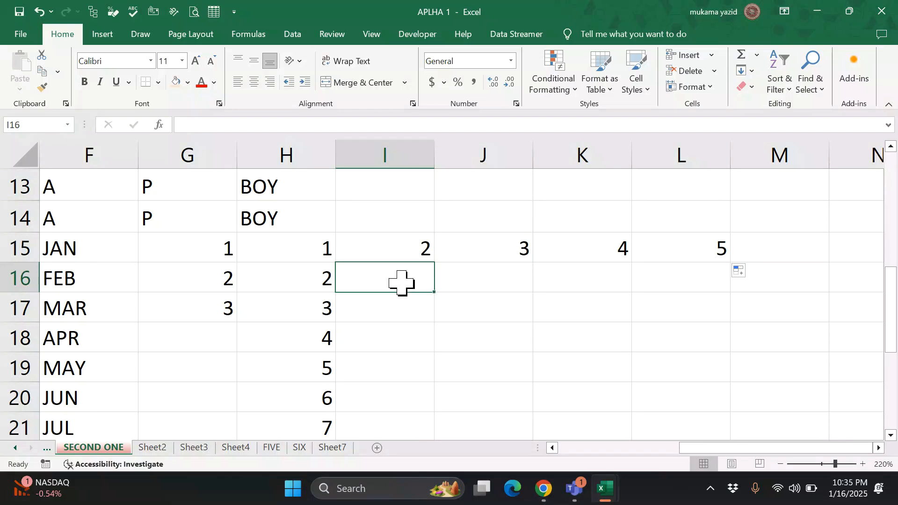
type("MON")
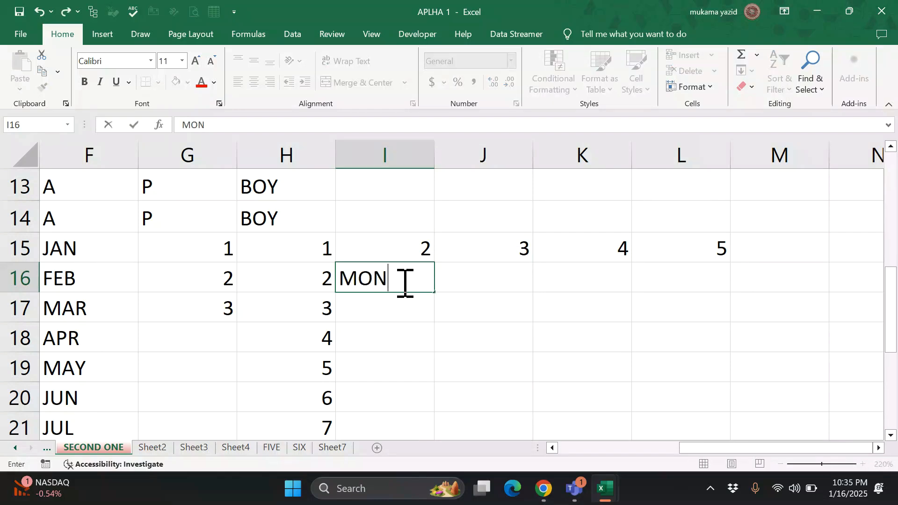
key("Return")
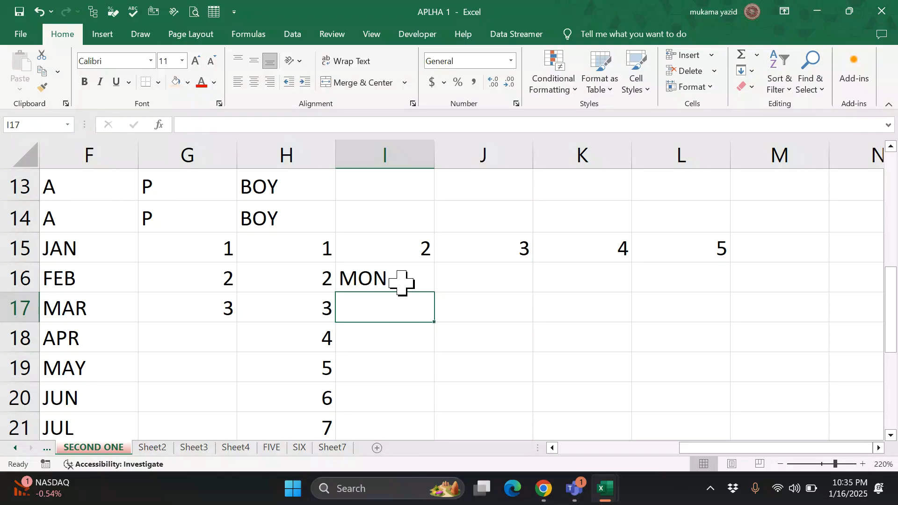
left_click(402, 281)
left_click_drag(434, 293, 767, 292)
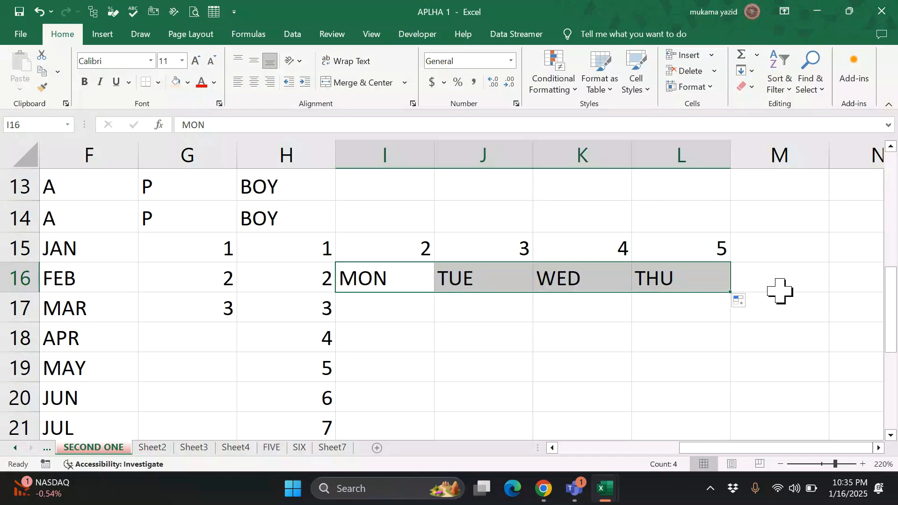